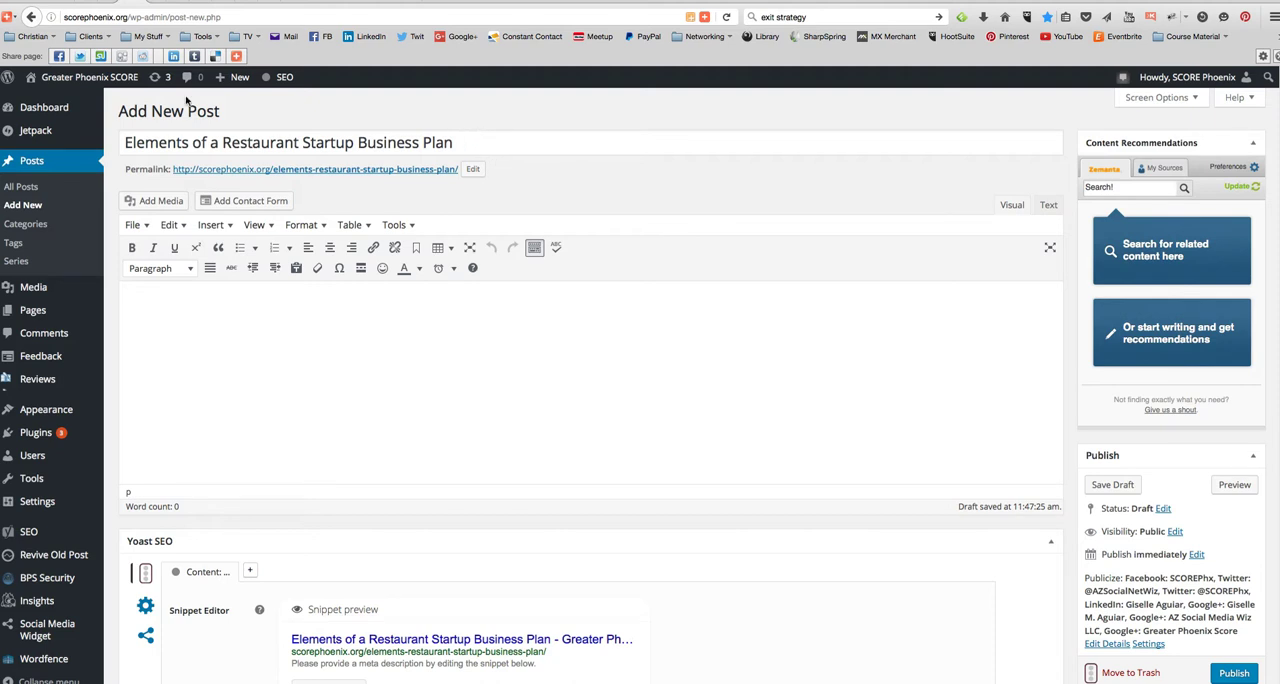
mouse_move(83, 82)
mouse_move(84, 105)
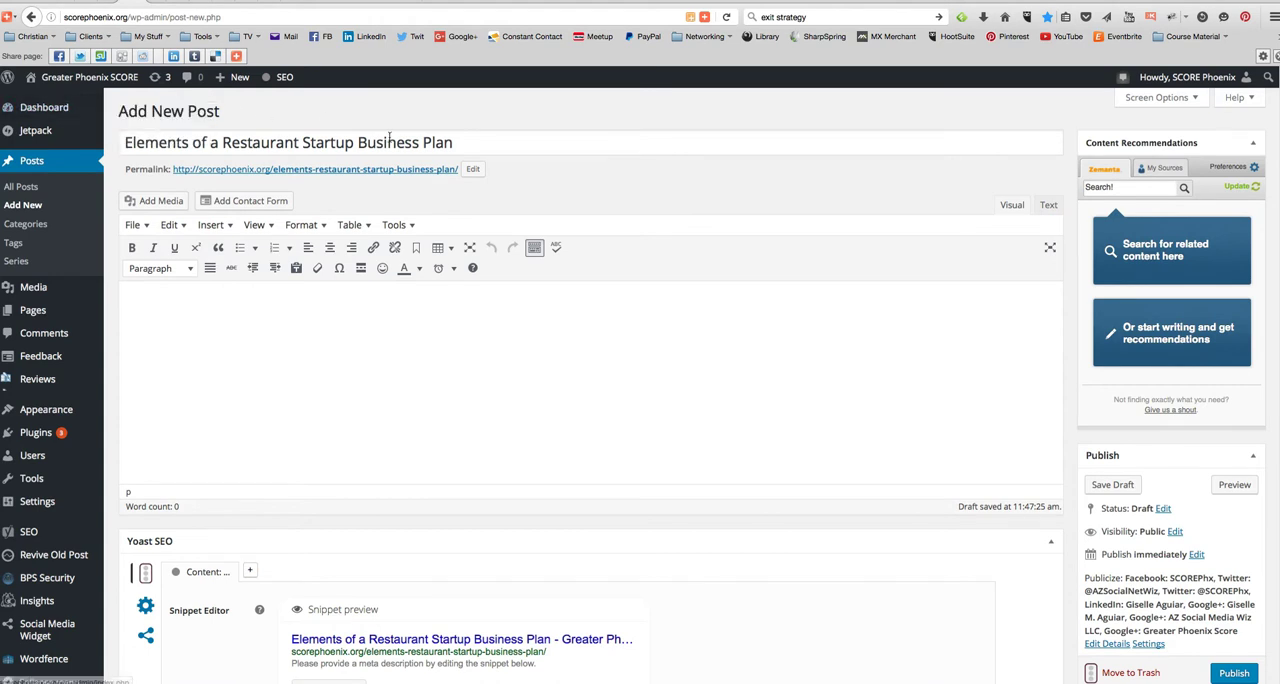
left_click(474, 140)
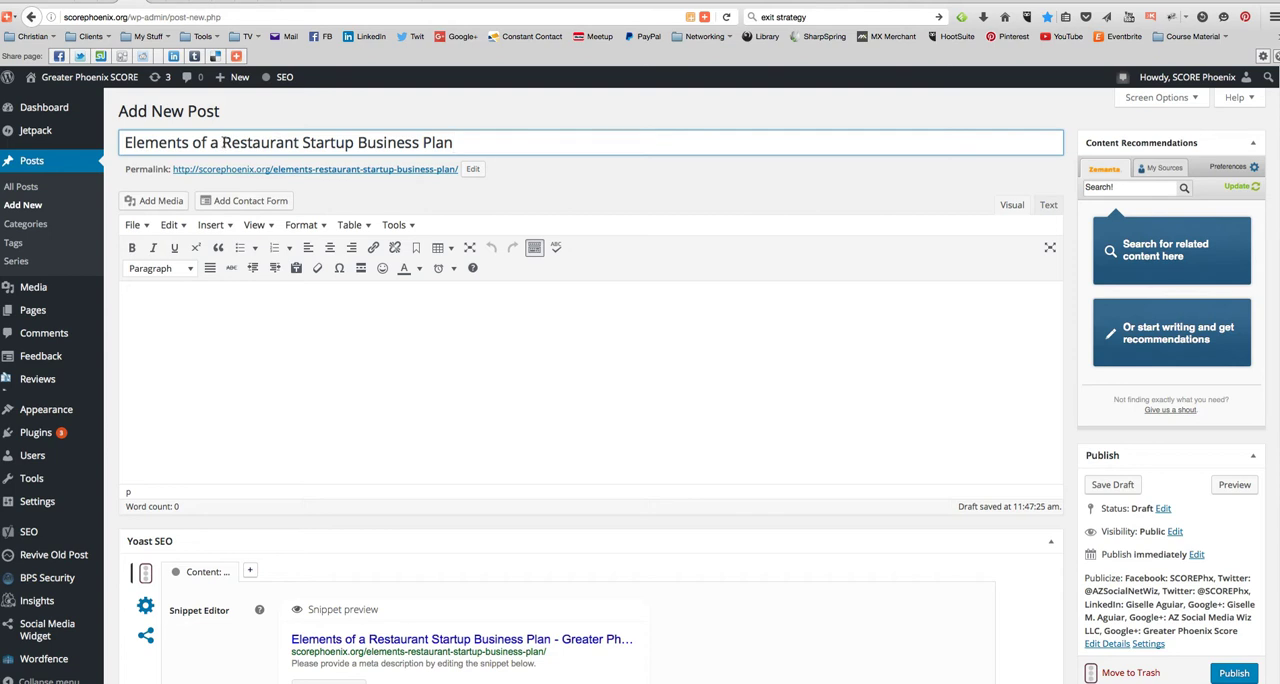
left_click_drag(222, 142, 355, 142)
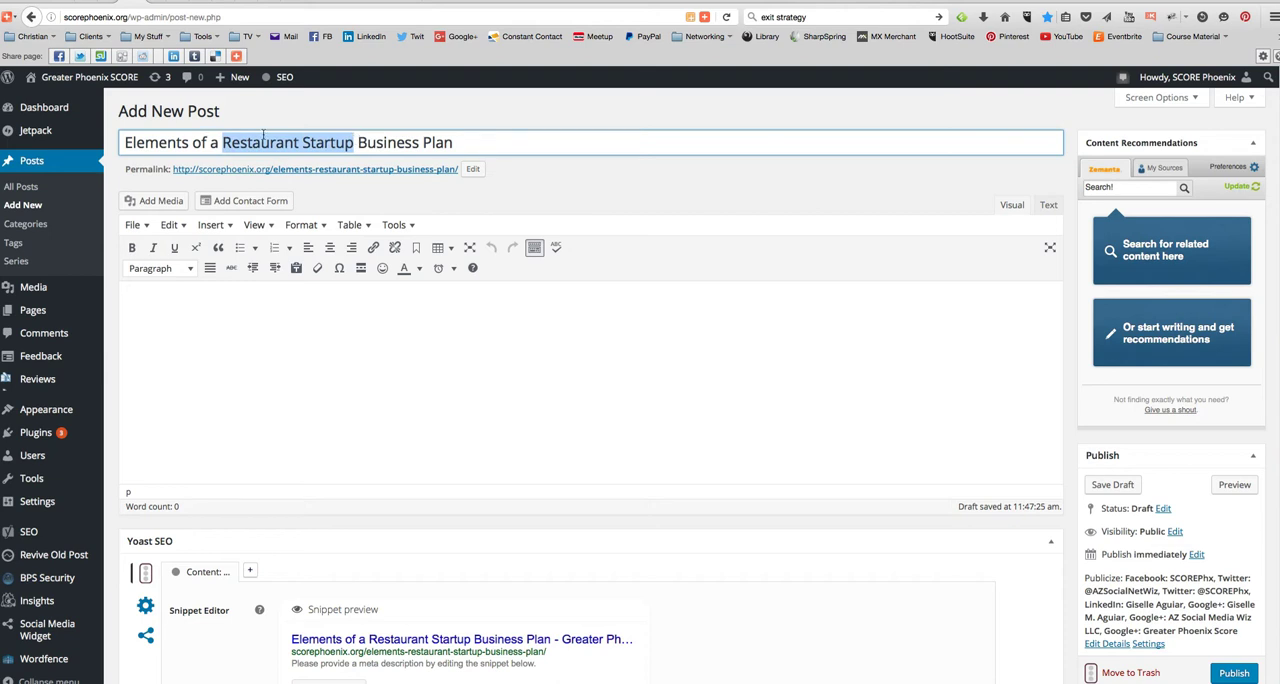
- Copy the post title "Elements of a Restaurant Startup Business Plan" into the Yoast snippet's SEO title and meta description
left_click_drag(121, 142, 477, 140)
key("super+c")
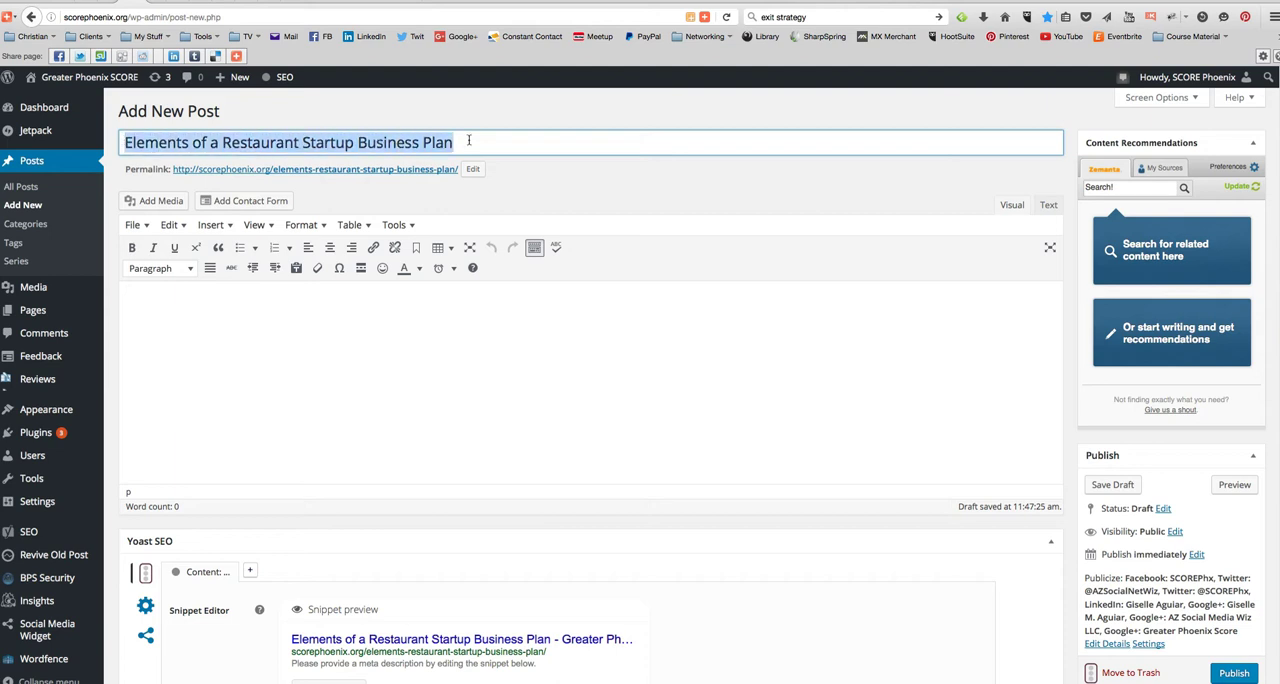
scroll(269, 443, "down", 5)
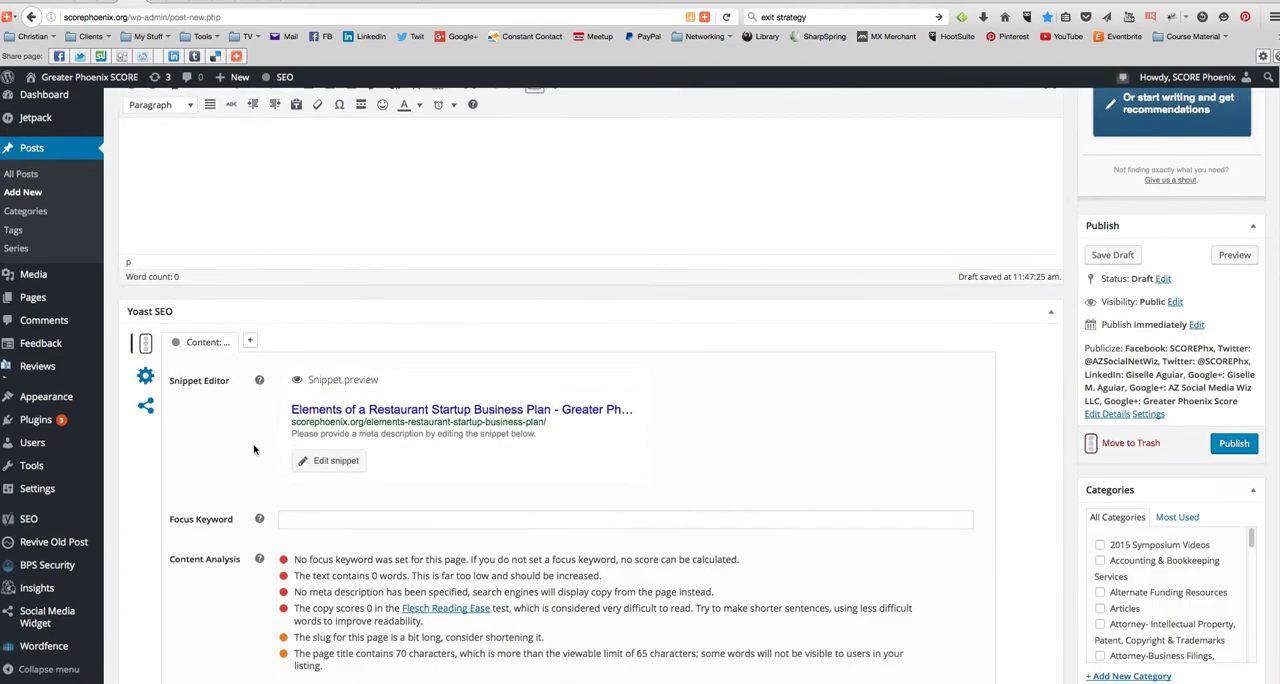
scroll(318, 296, "up", 3)
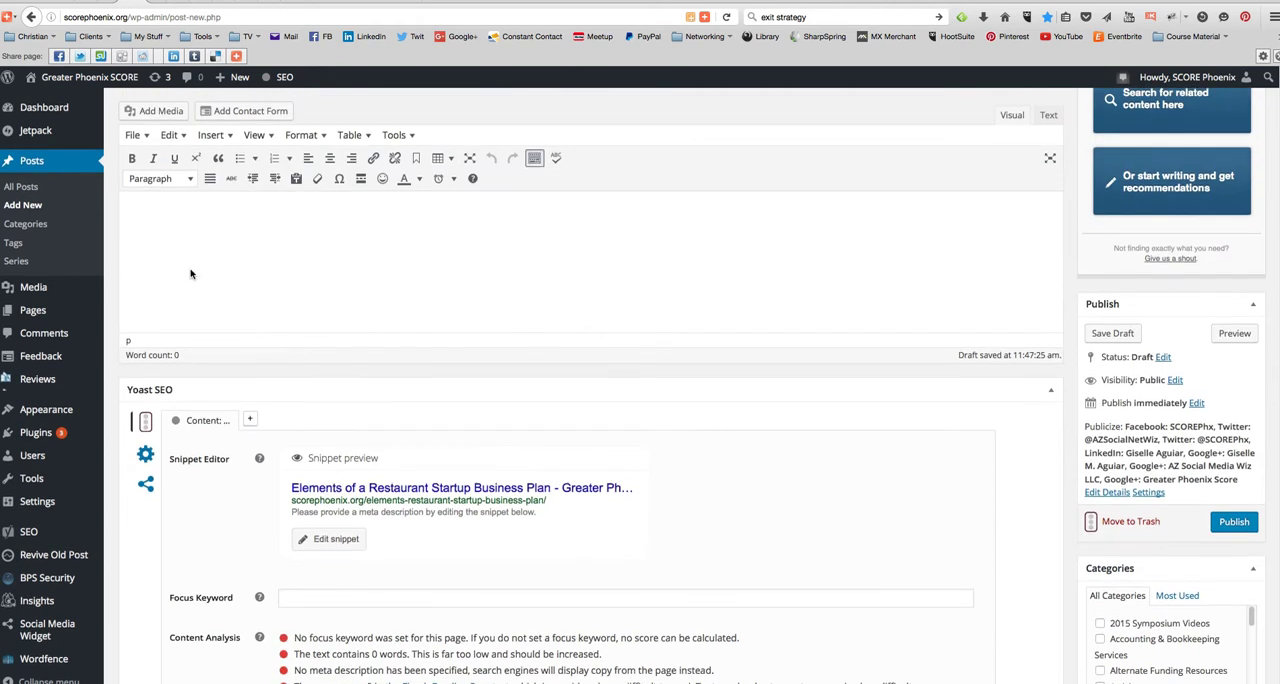
scroll(214, 514, "down", 1)
scroll(214, 514, "down", 4)
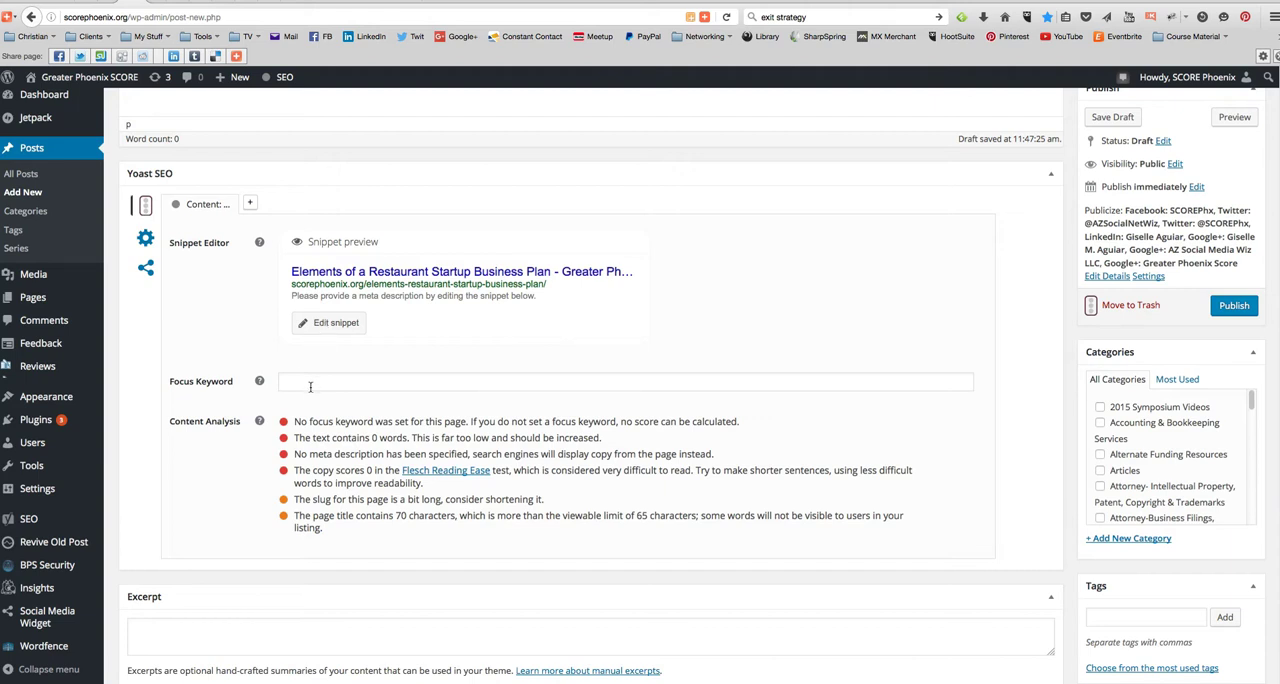
left_click(336, 324)
left_click(375, 380)
key("super+v")
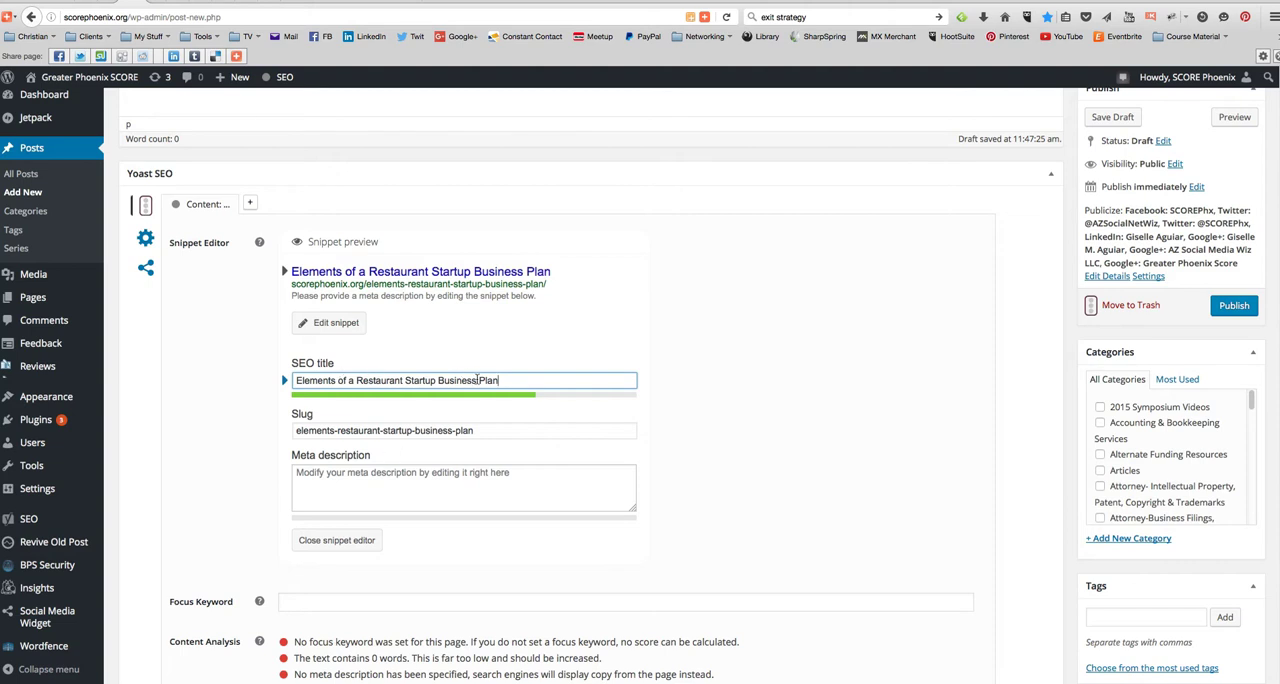
left_click(329, 477)
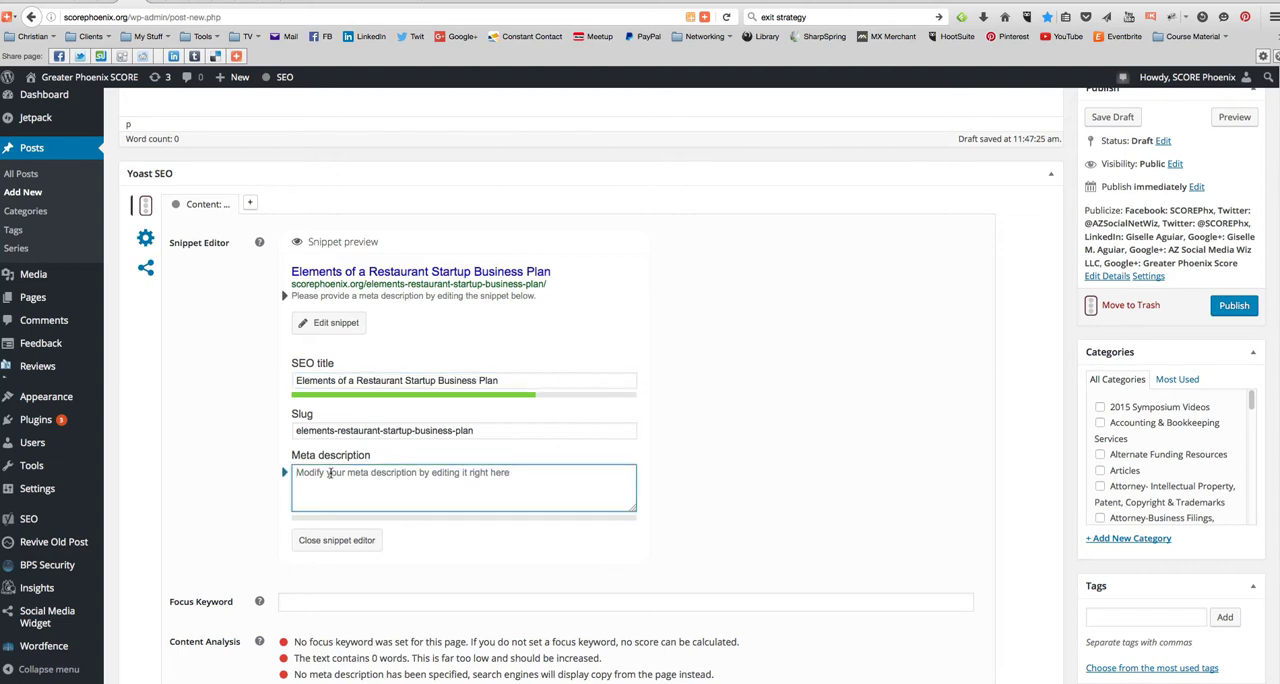
key("super+v")
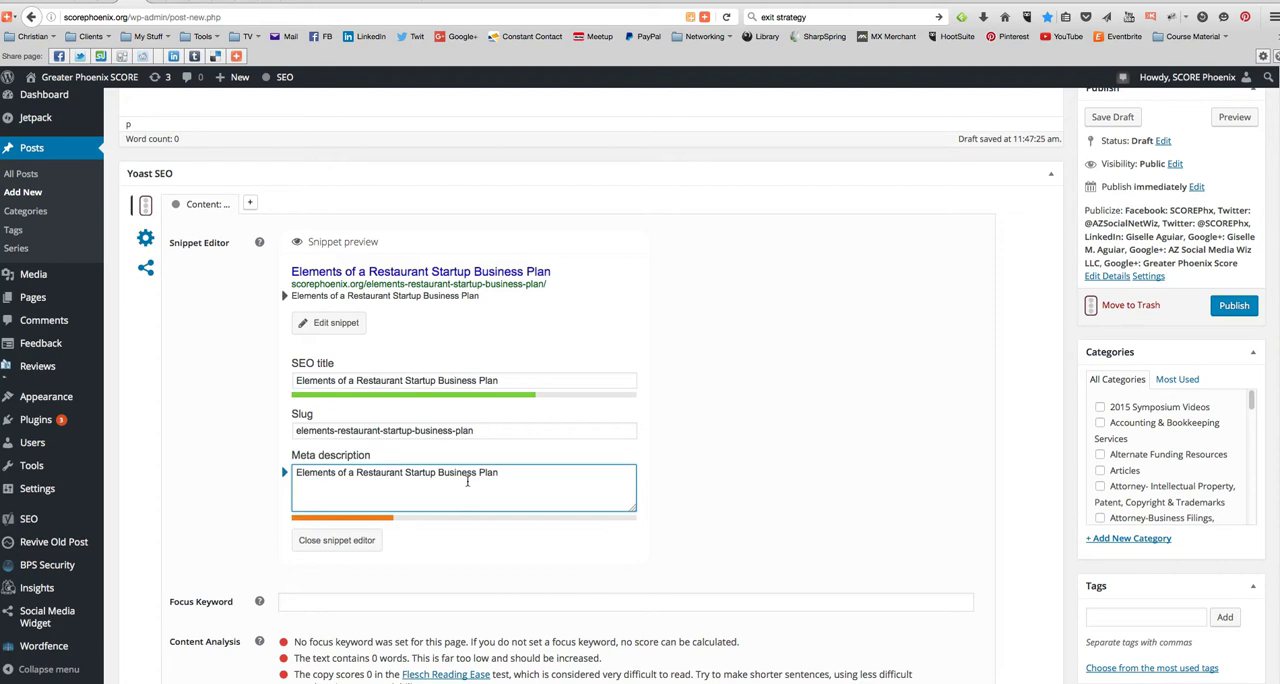
- Copy "Restaurant Startup" from the meta description and use it as the focus keyword
left_click_drag(356, 474, 435, 472)
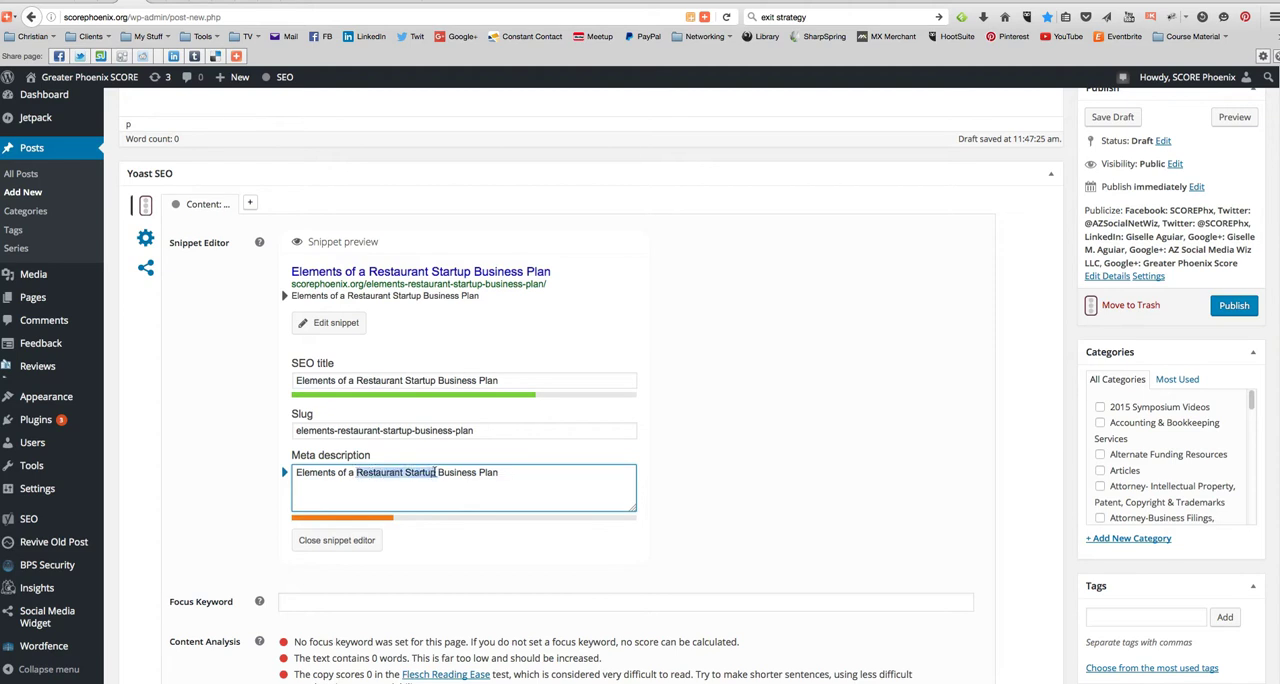
left_click(336, 601)
type("Restaurant Startup")
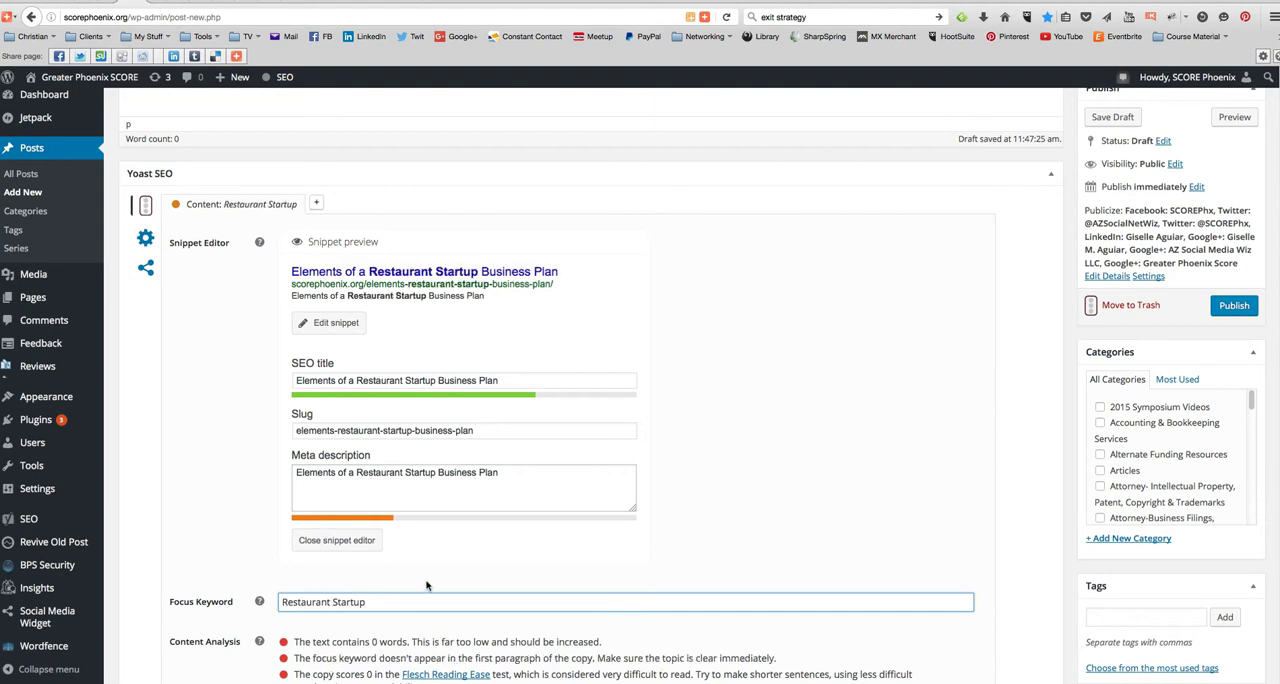
- Add "by", the author's full name and ", PhD" to the end of the meta description
scroll(426, 578, "down", 1)
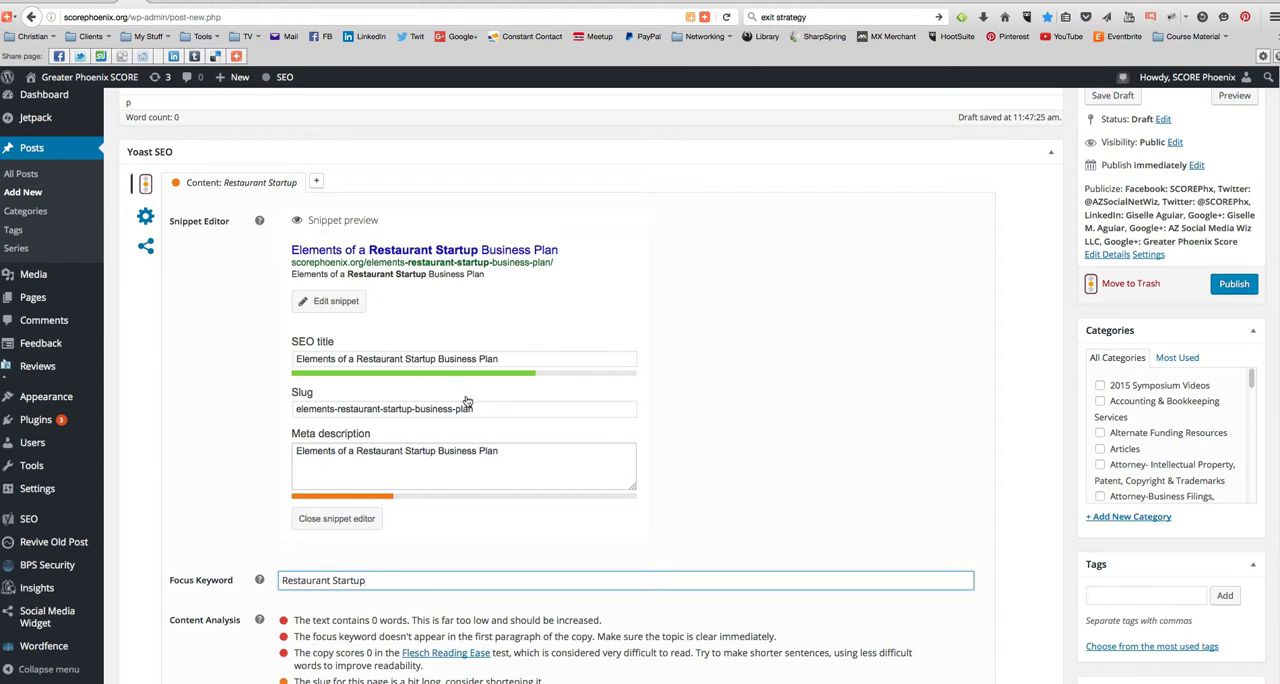
left_click(507, 450)
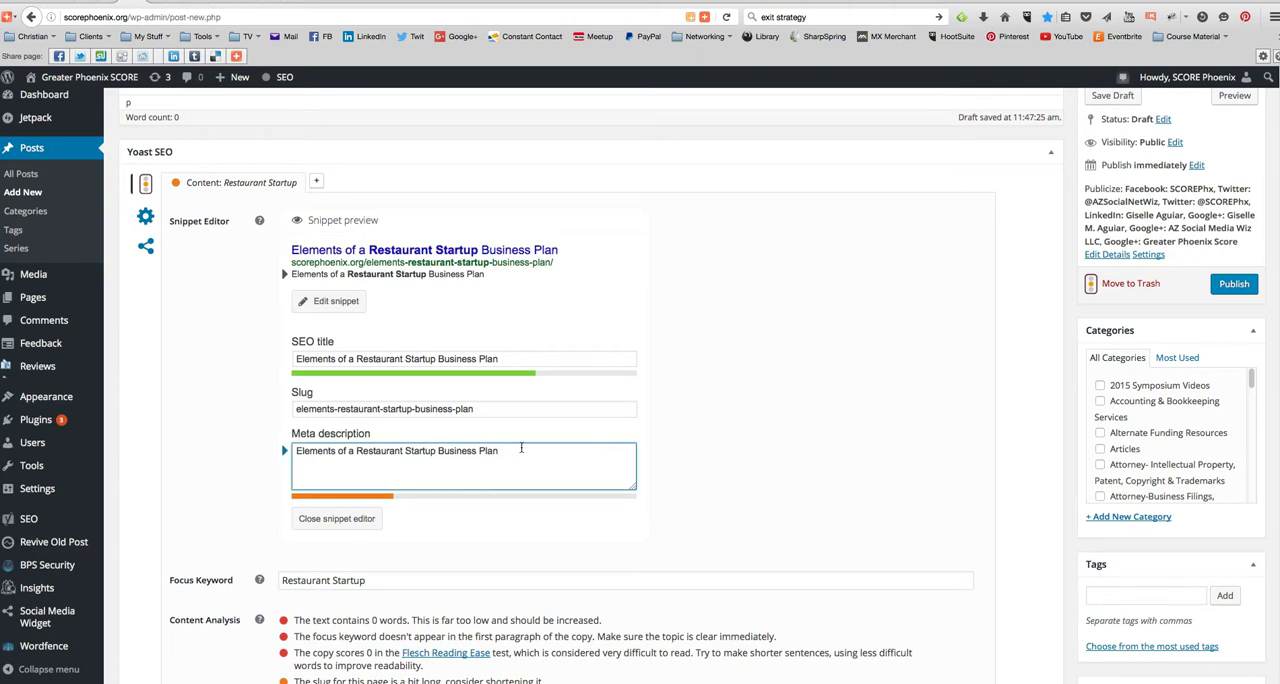
type("by Roger Robinson")
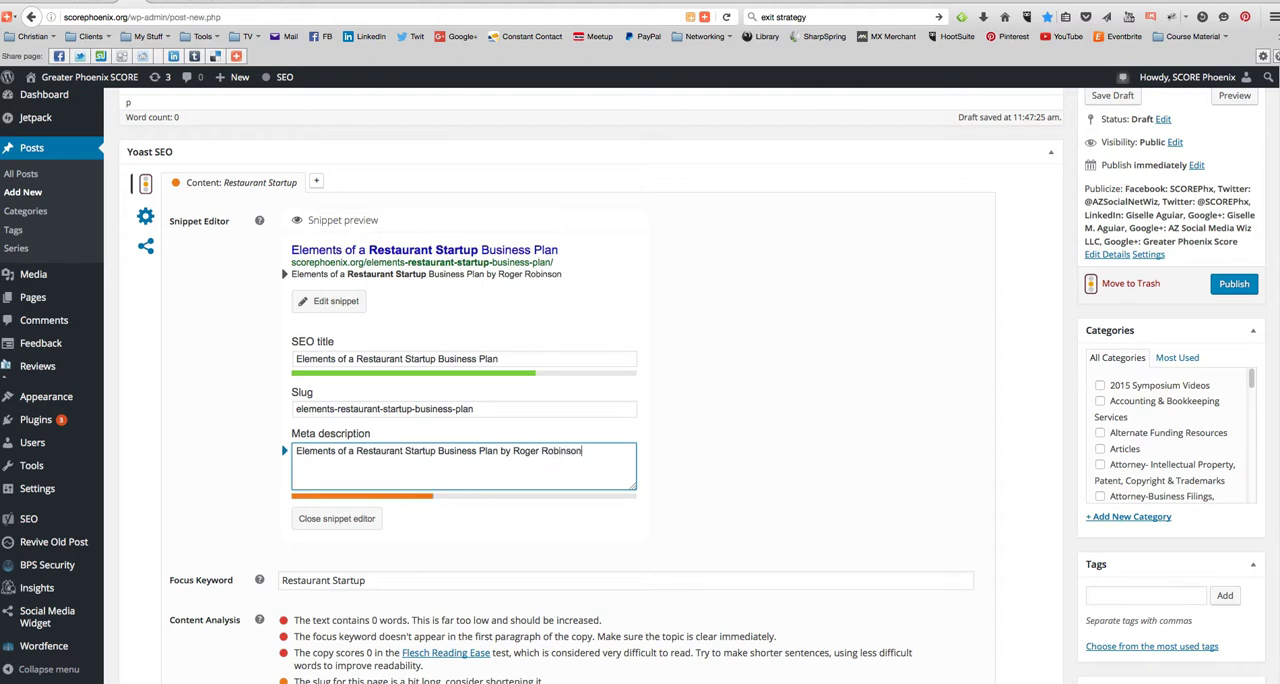
type(", PhD, for Greater ")
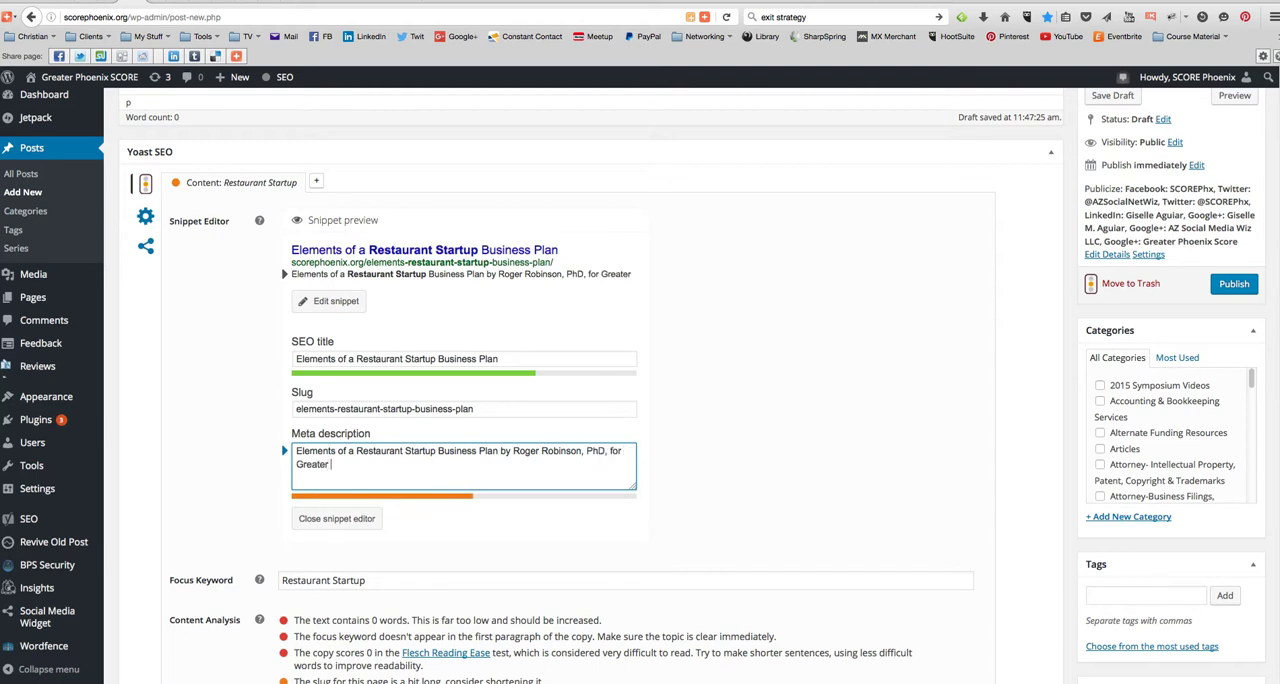
type("Phoenix SCORE")
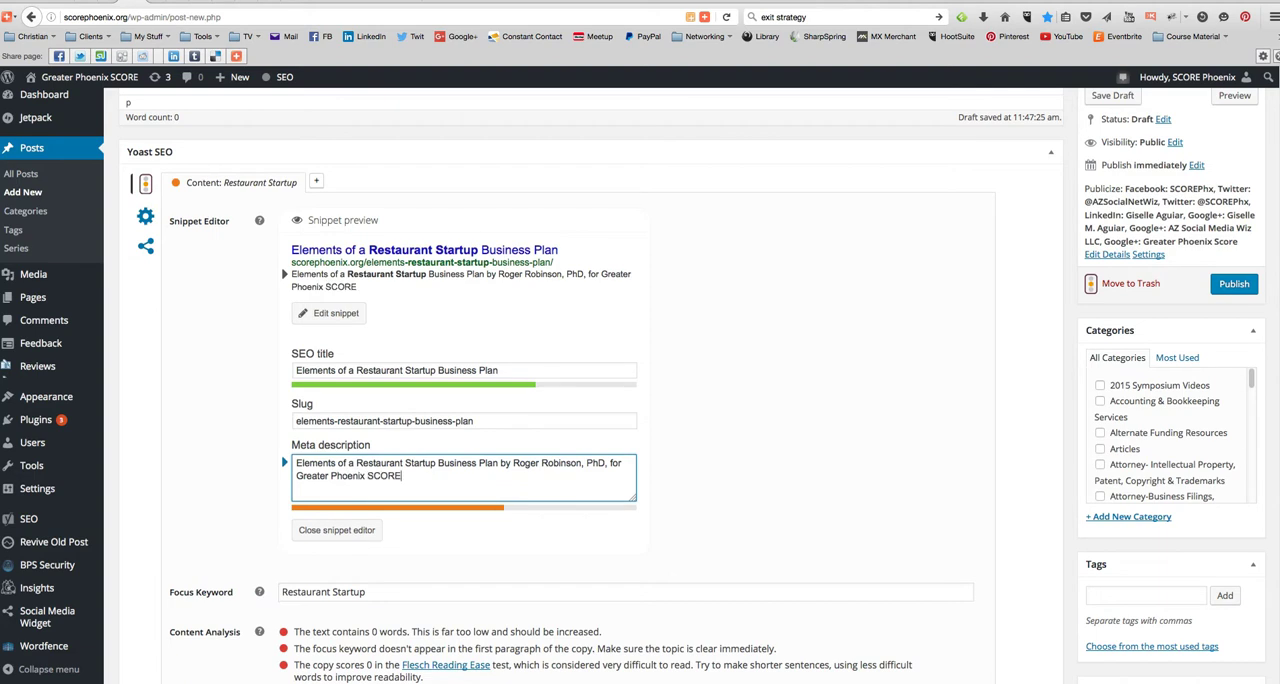
type(" - get free mentoring")
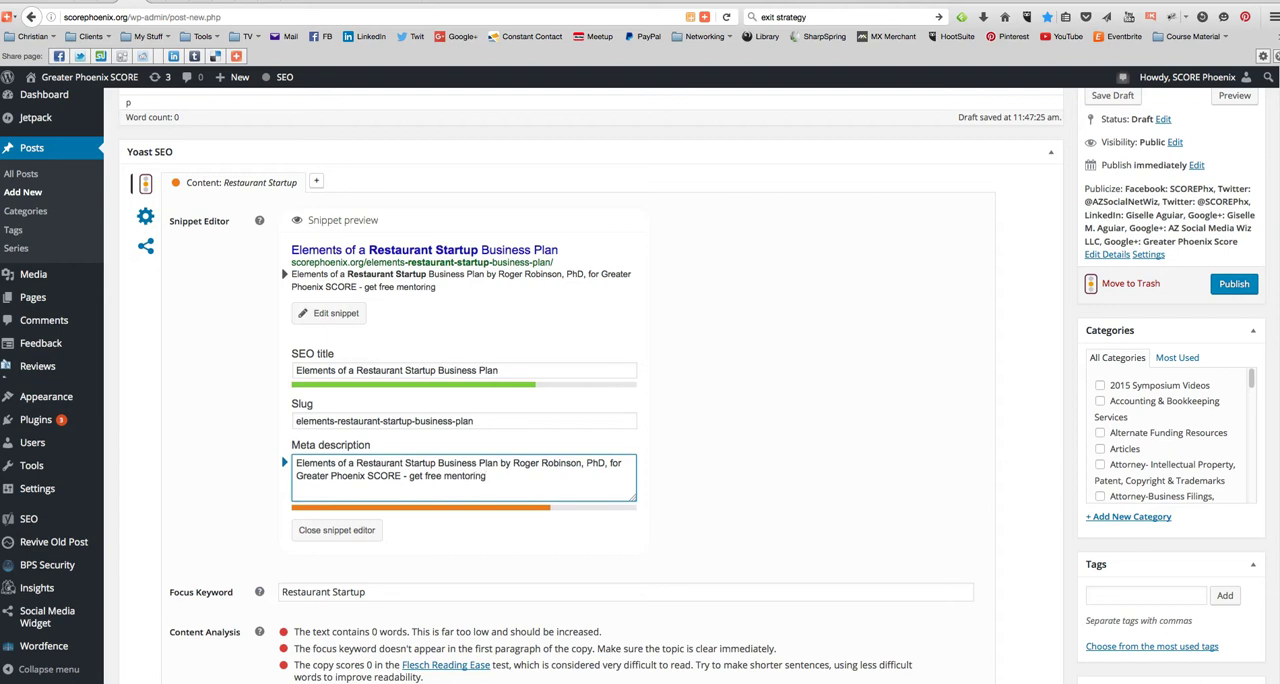
type(" at a location")
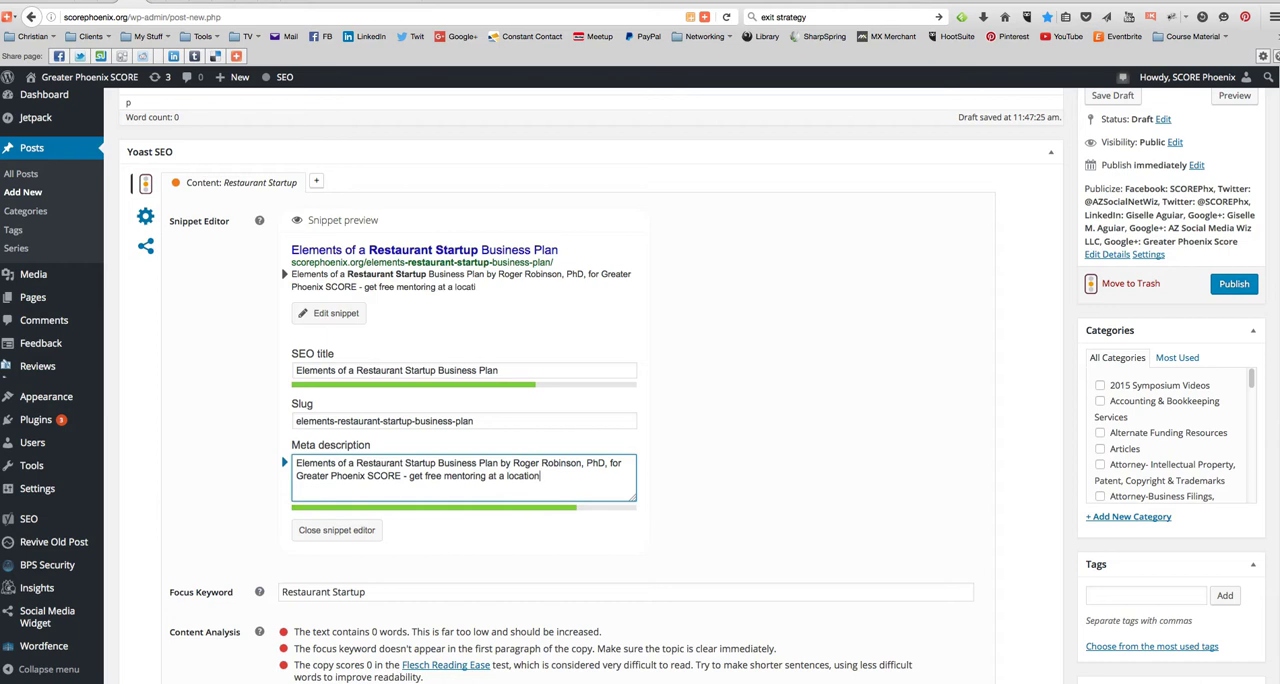
type(" near you!")
- Copy "Restaurant Startup Business Plan" from the meta description and close the snippet editor
left_click_drag(296, 463, 499, 463)
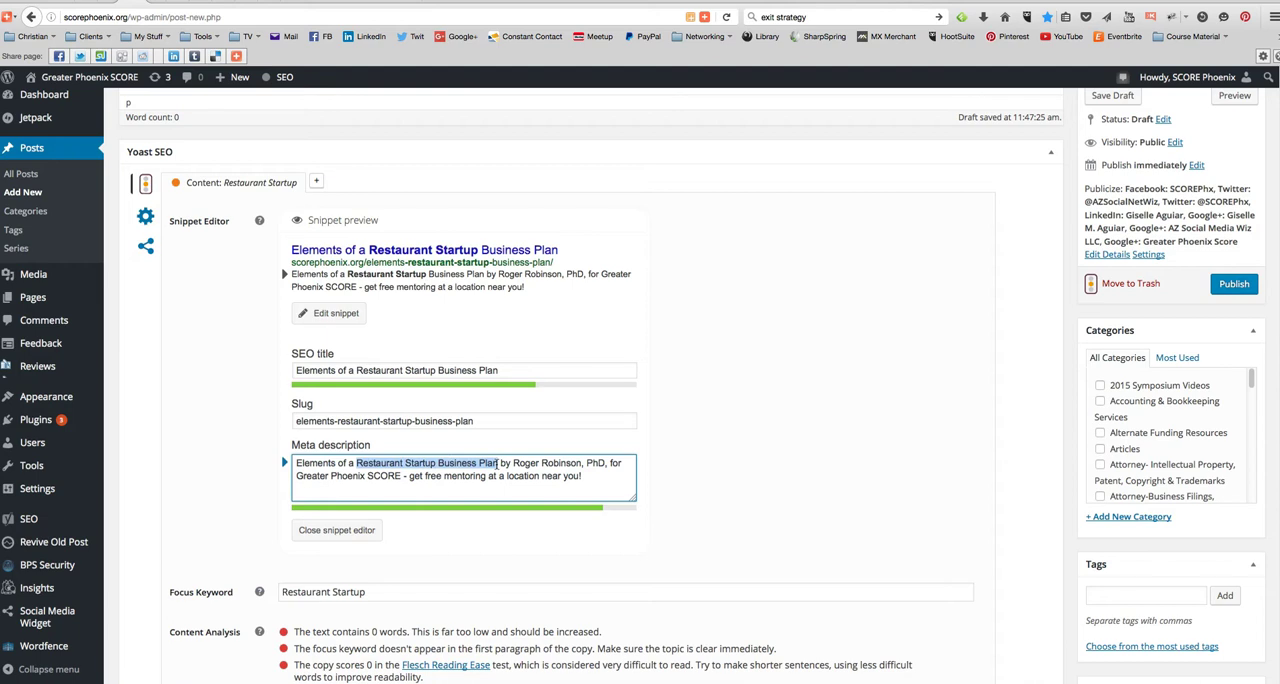
left_click(334, 530)
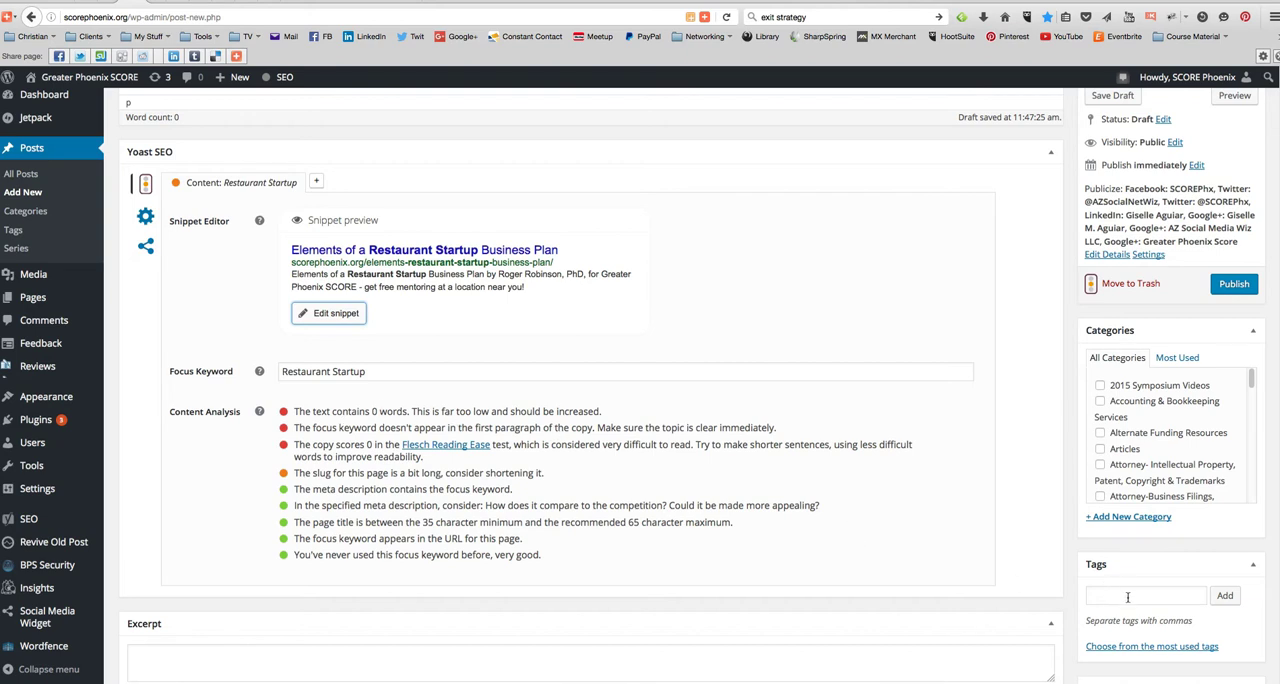
- Assign the post to the Articles category and add the copied phrase "Restaurant Startup Business Plan" as a tag
left_click(1101, 449)
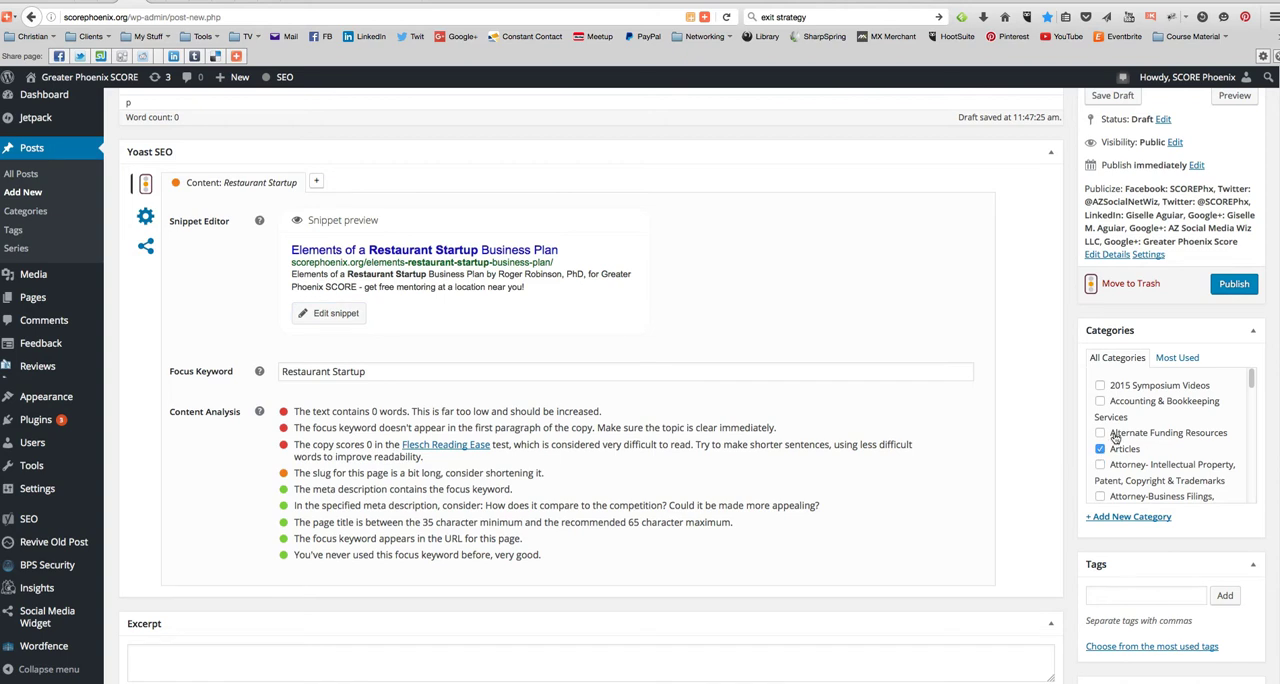
scroll(1138, 585, "down", 3)
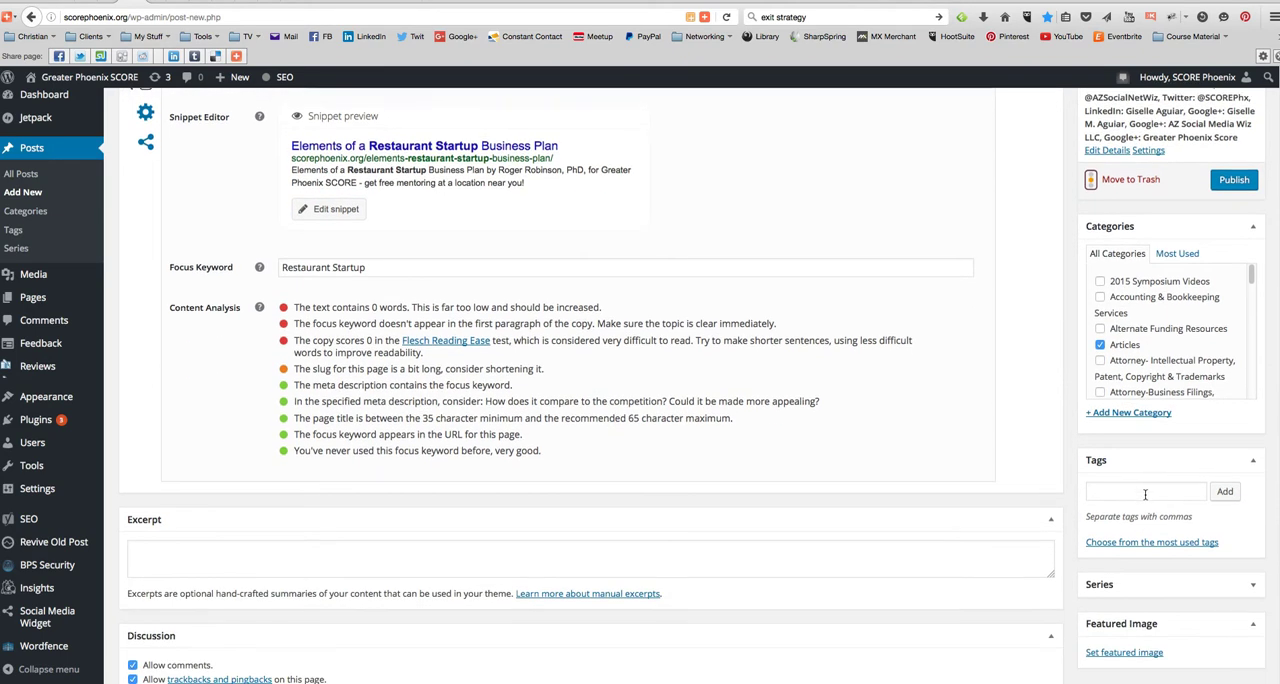
left_click(1141, 487)
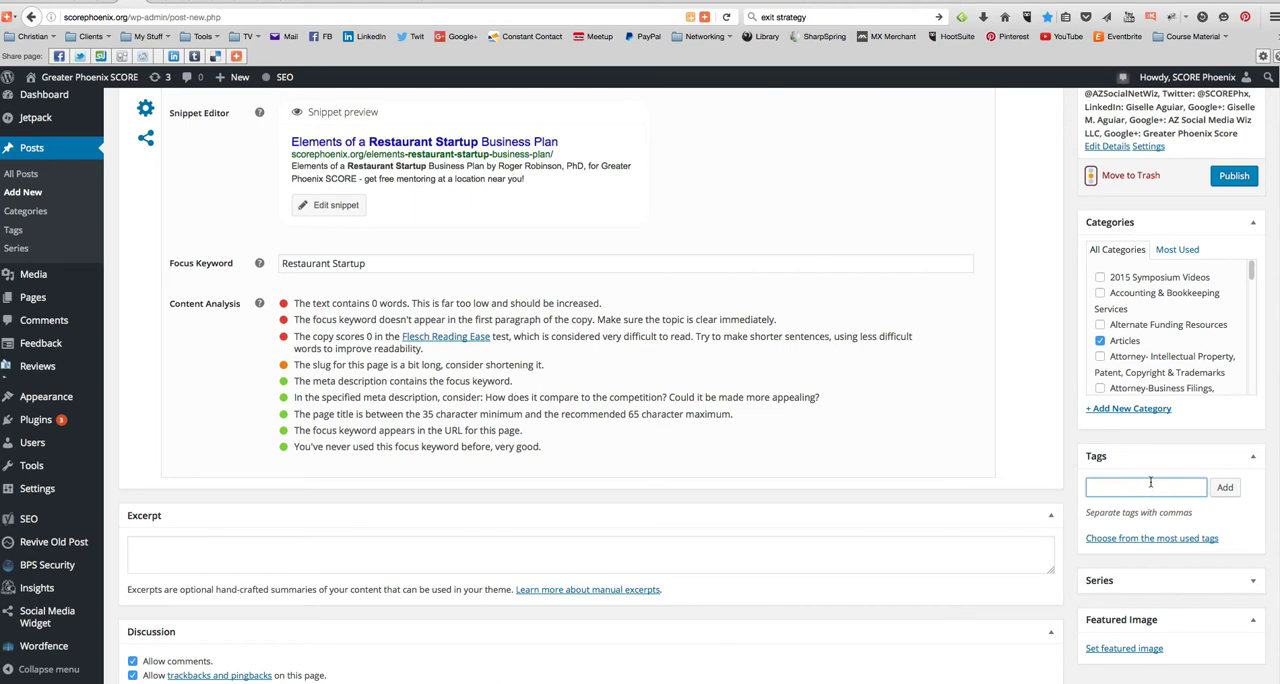
key("super+v")
left_click(1224, 487)
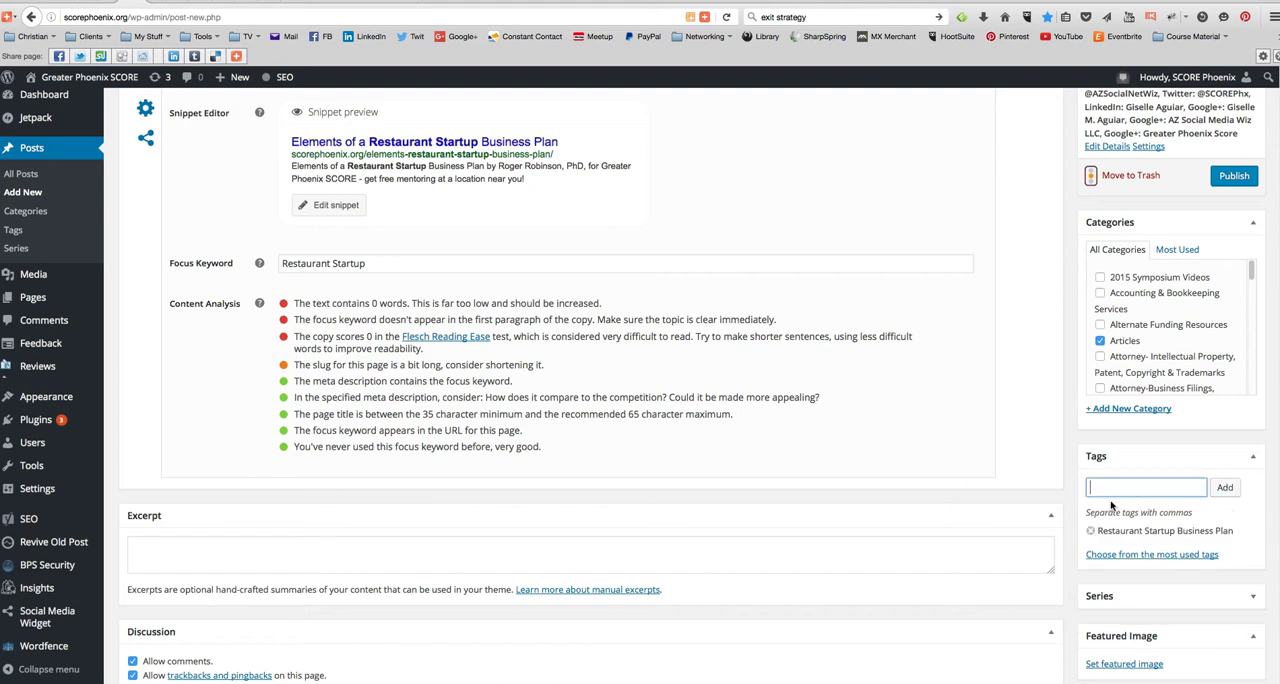
- Copy the focus keyword "Restaurant Startup" and add it as another post tag
left_click_drag(376, 263, 271, 258)
key("super+c")
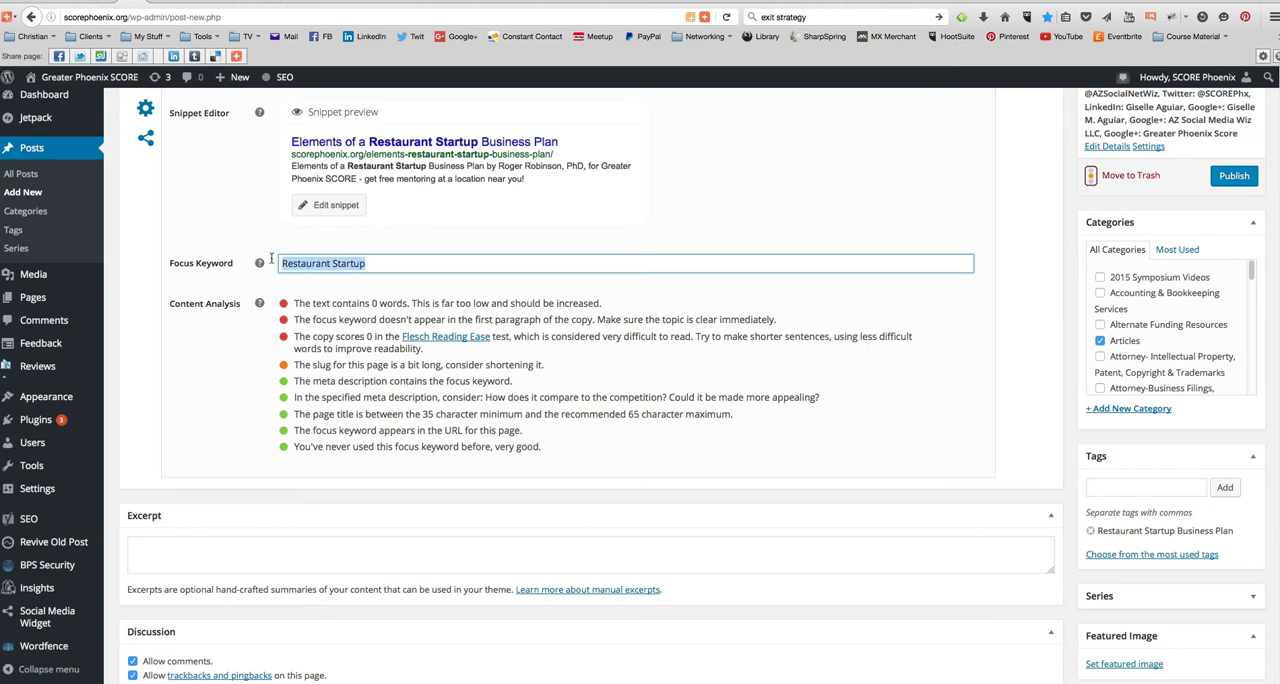
left_click(1125, 493)
key("super+v")
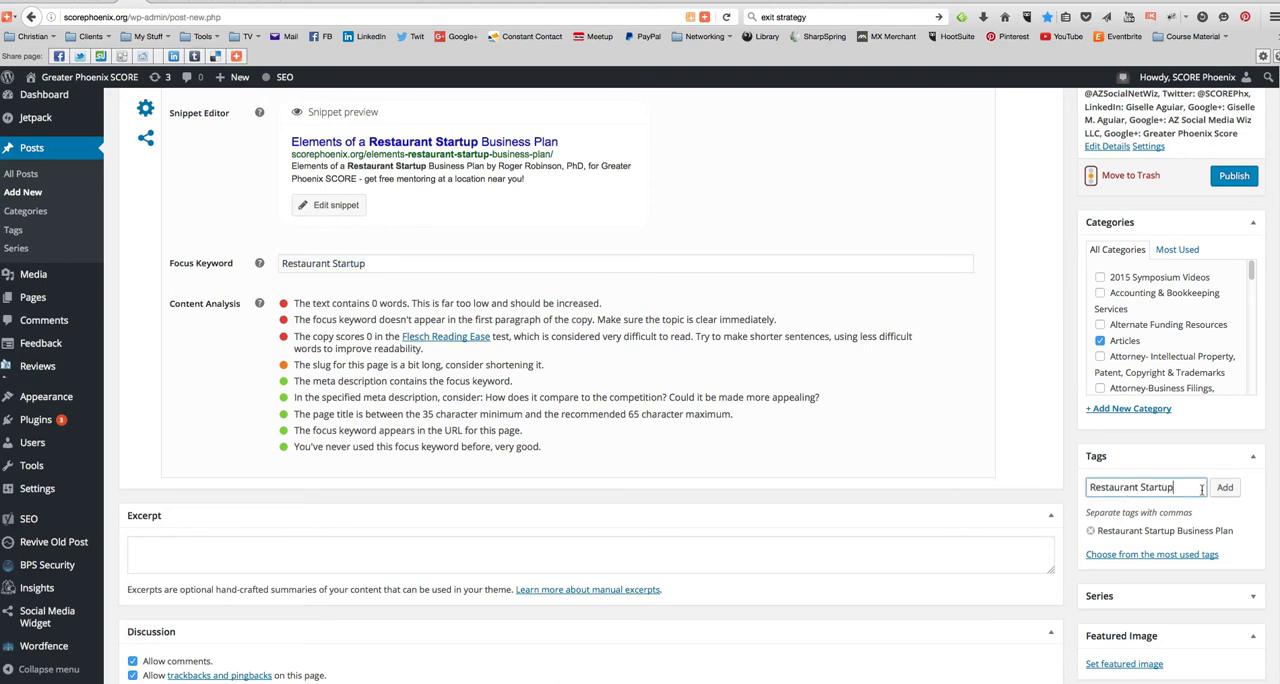
left_click(1225, 488)
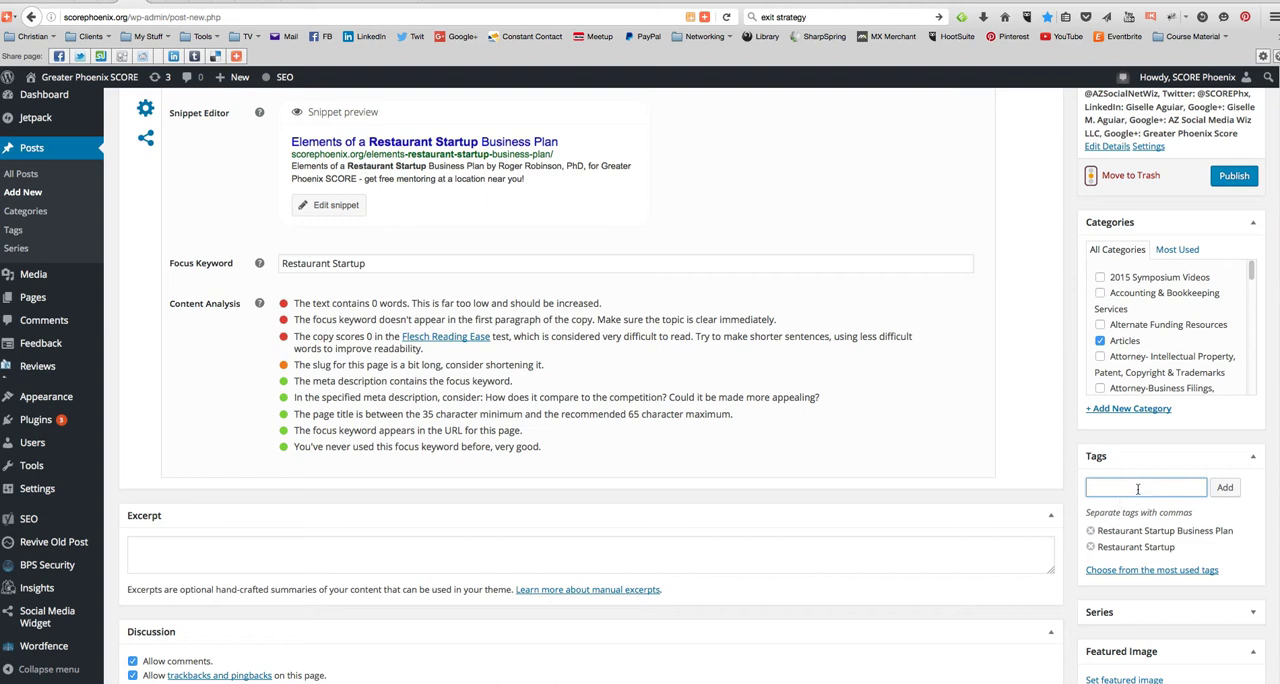
- Add the tags "Greater phoenix score", "business" and "arizona start up business" from the most used tags
left_click(1172, 570)
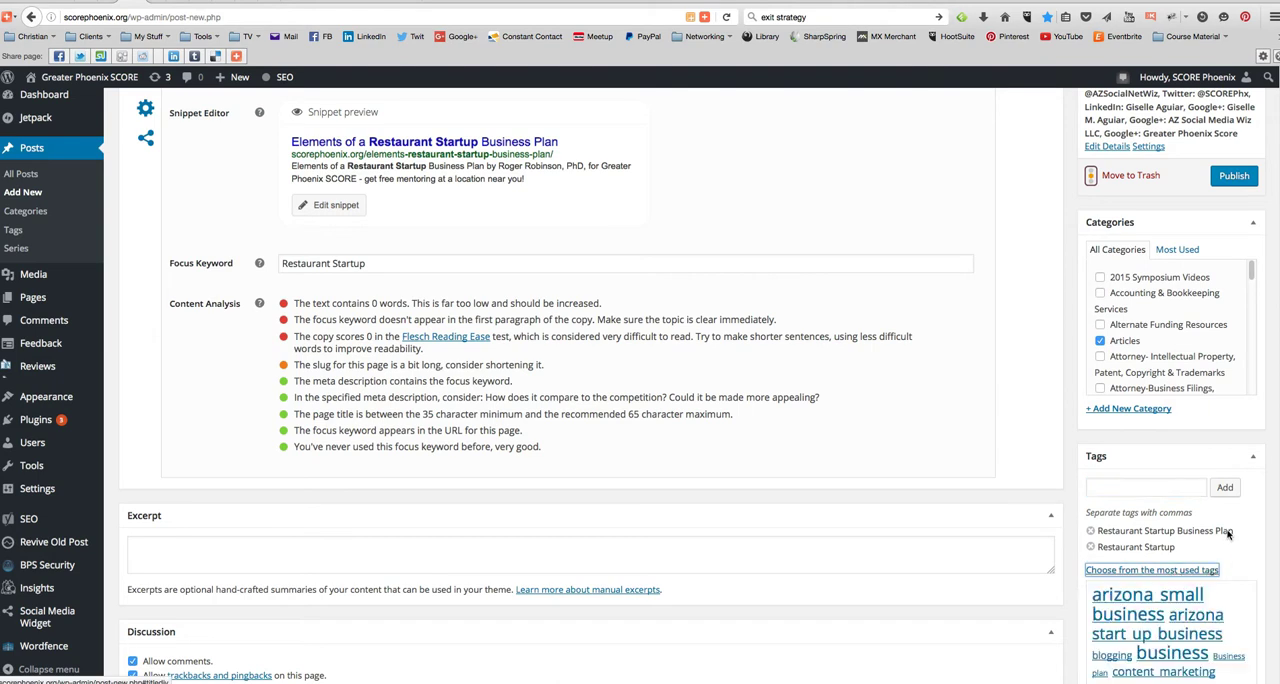
scroll(1245, 525, "down", 5)
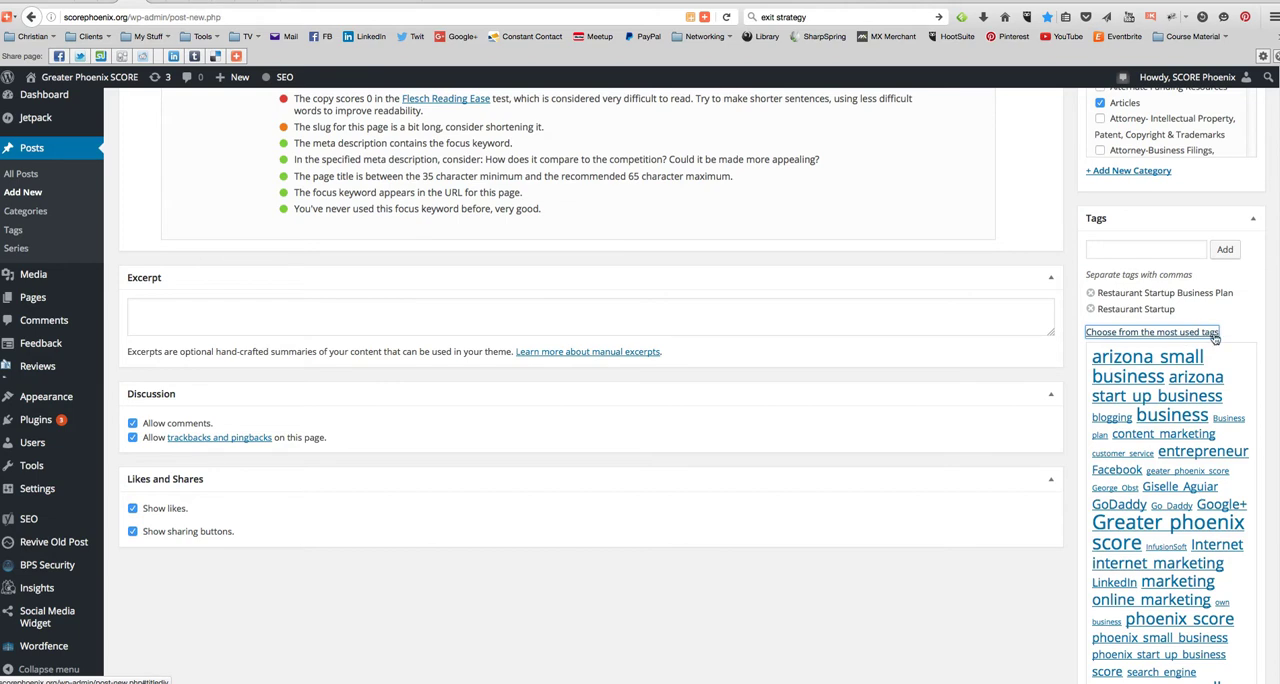
left_click(1191, 528)
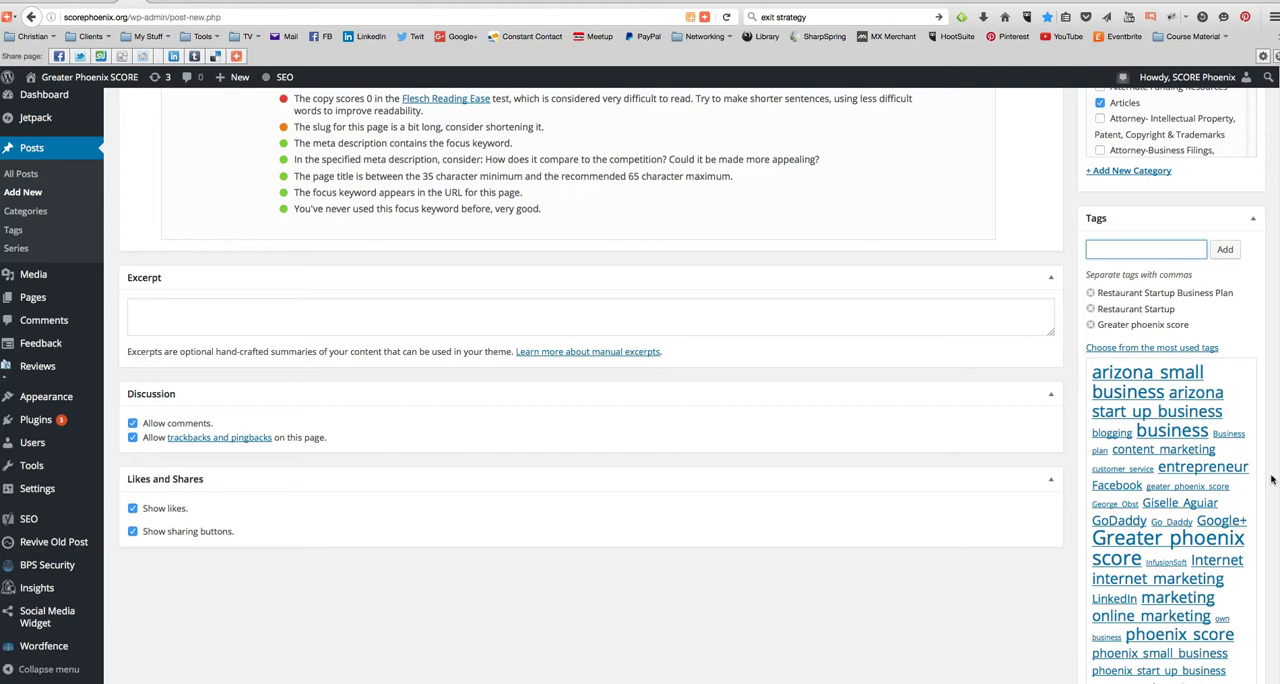
scroll(1165, 560, "down", 3)
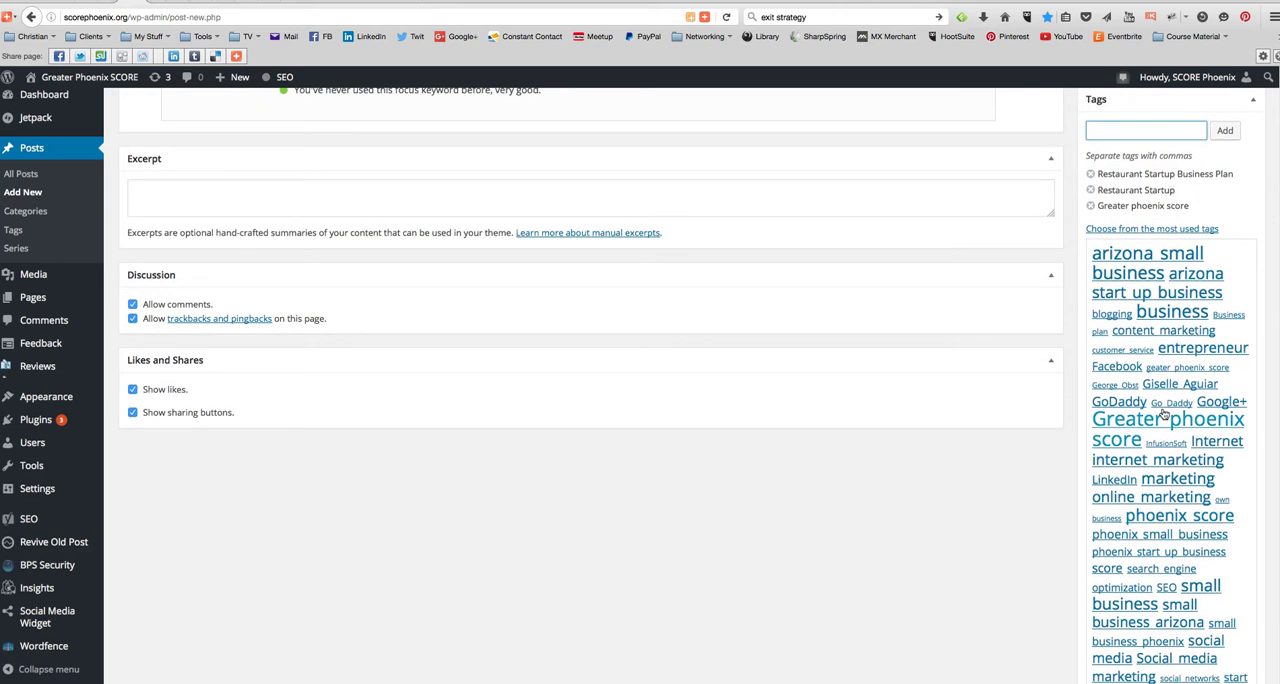
left_click(1170, 315)
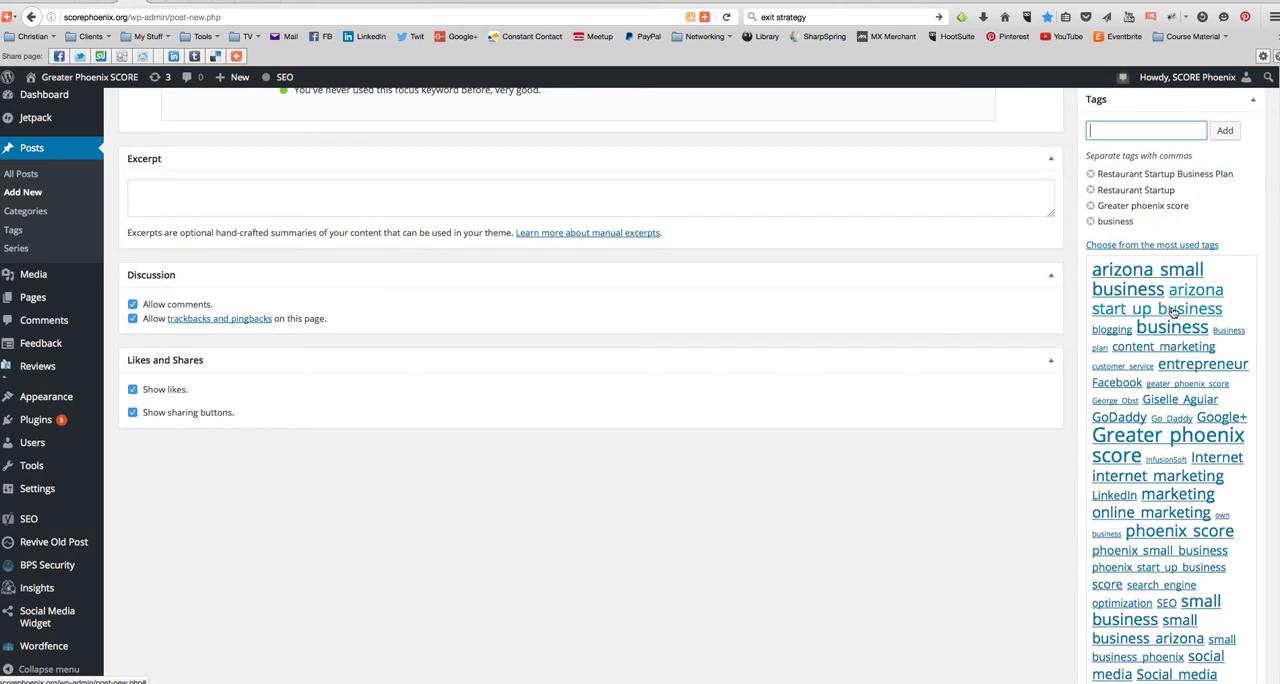
left_click(1165, 311)
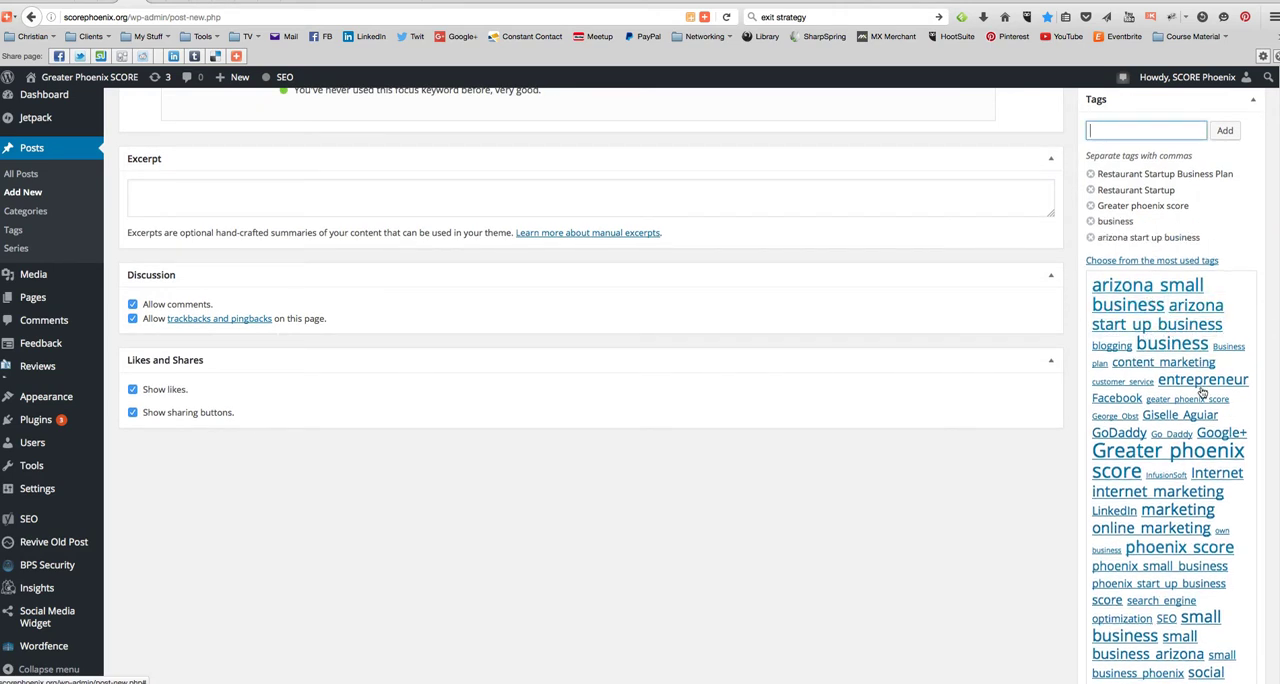
- Add the tags "arizona small business", "small business", "small business arizona" and "Business plan" from the most used tags
left_click(1128, 306)
scroll(1198, 447, "down", 7)
left_click(1209, 365)
scroll(1215, 400, "up", 5)
left_click(1185, 614)
scroll(1180, 425, "down", 3)
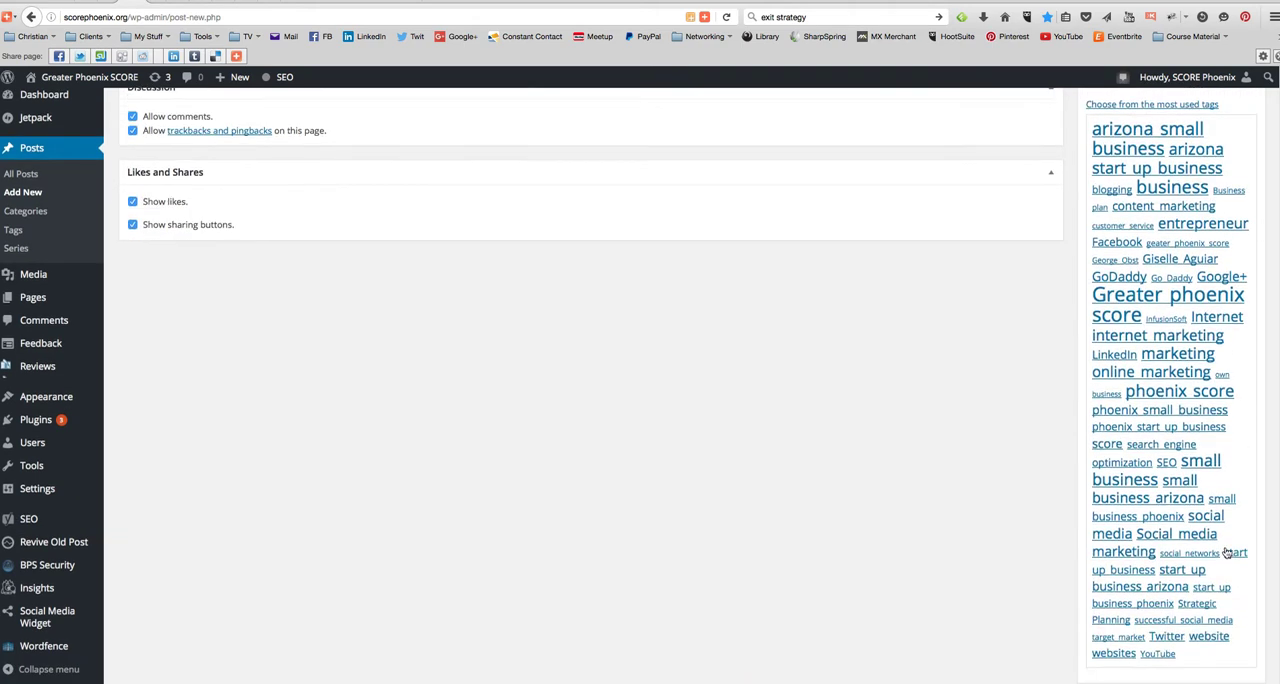
scroll(1180, 422, "up", 3)
scroll(1255, 630, "down", 3)
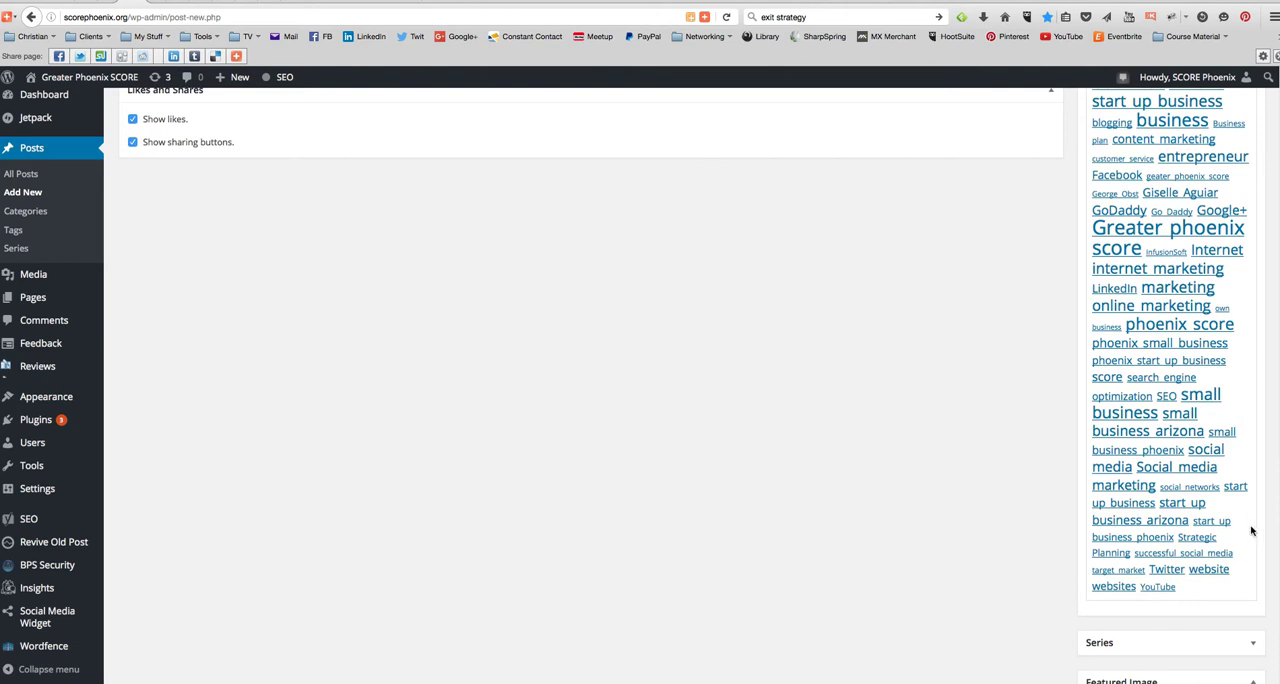
scroll(1252, 528, "up", 6)
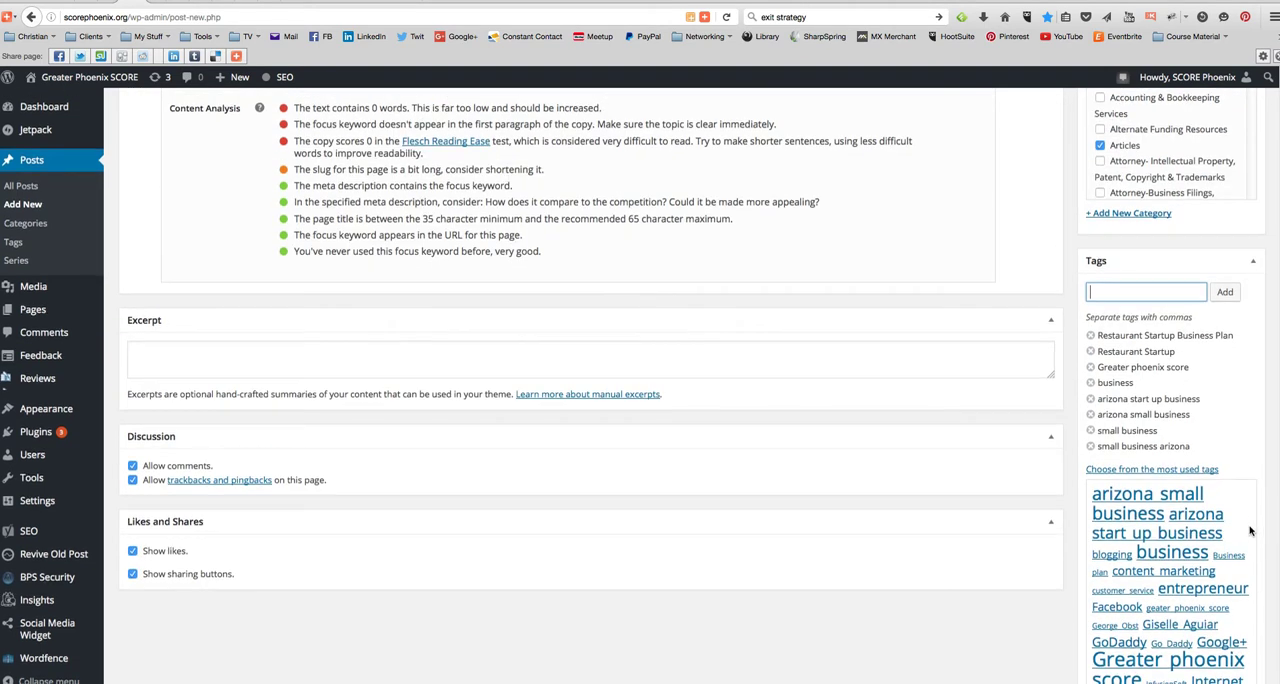
scroll(1250, 528, "down", 1)
left_click(1246, 524)
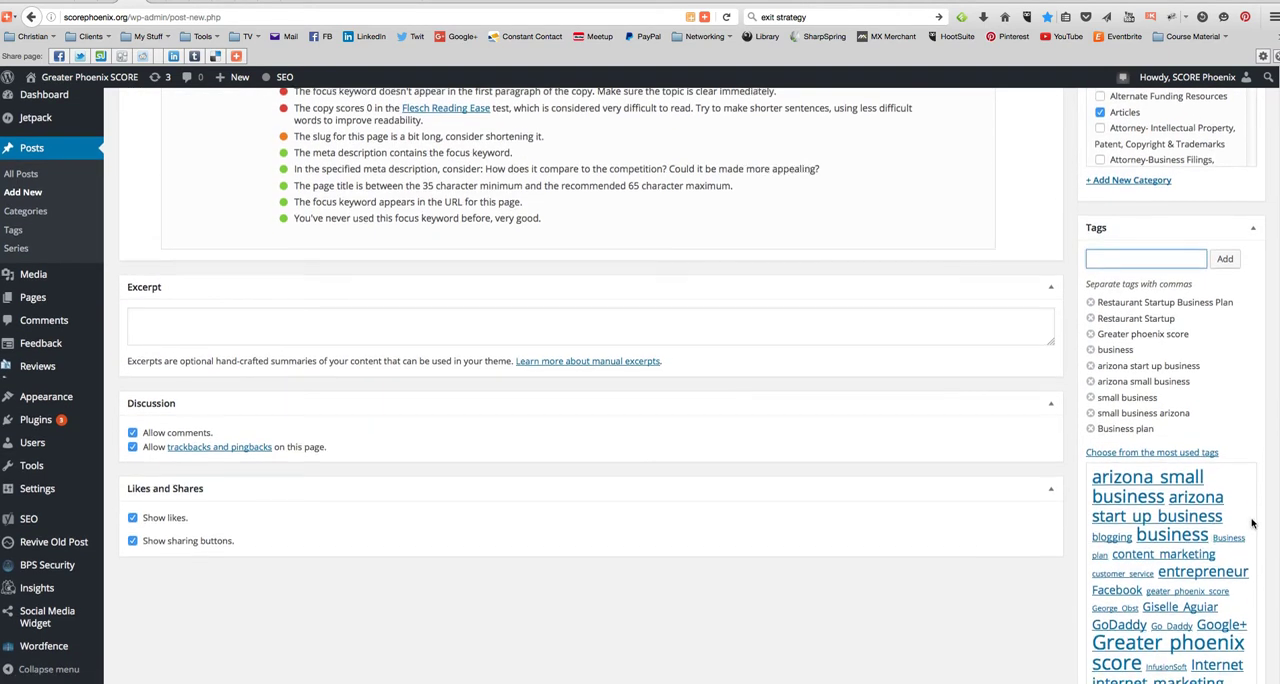
scroll(1252, 528, "down", 3)
scroll(1254, 528, "up", 4)
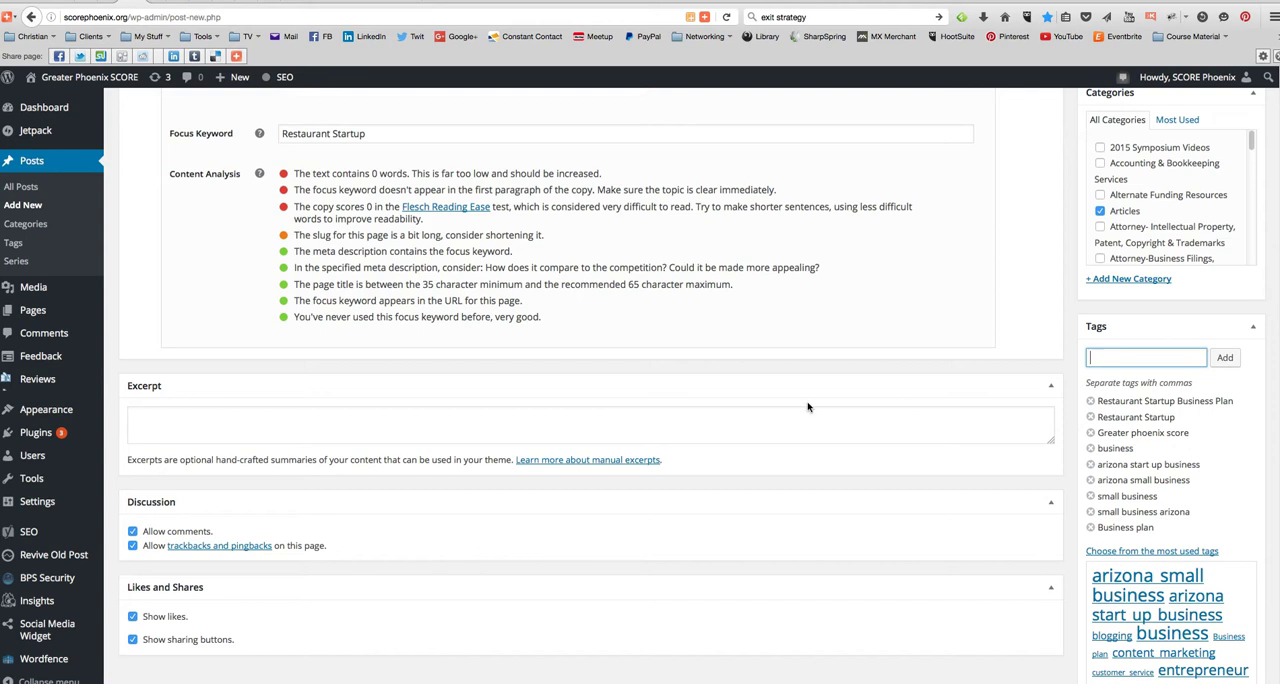
- Copy the text from "Concept:" through "Limited Liability Company" in the Word document and paste it into the empty post body
scroll(693, 443, "up", 8)
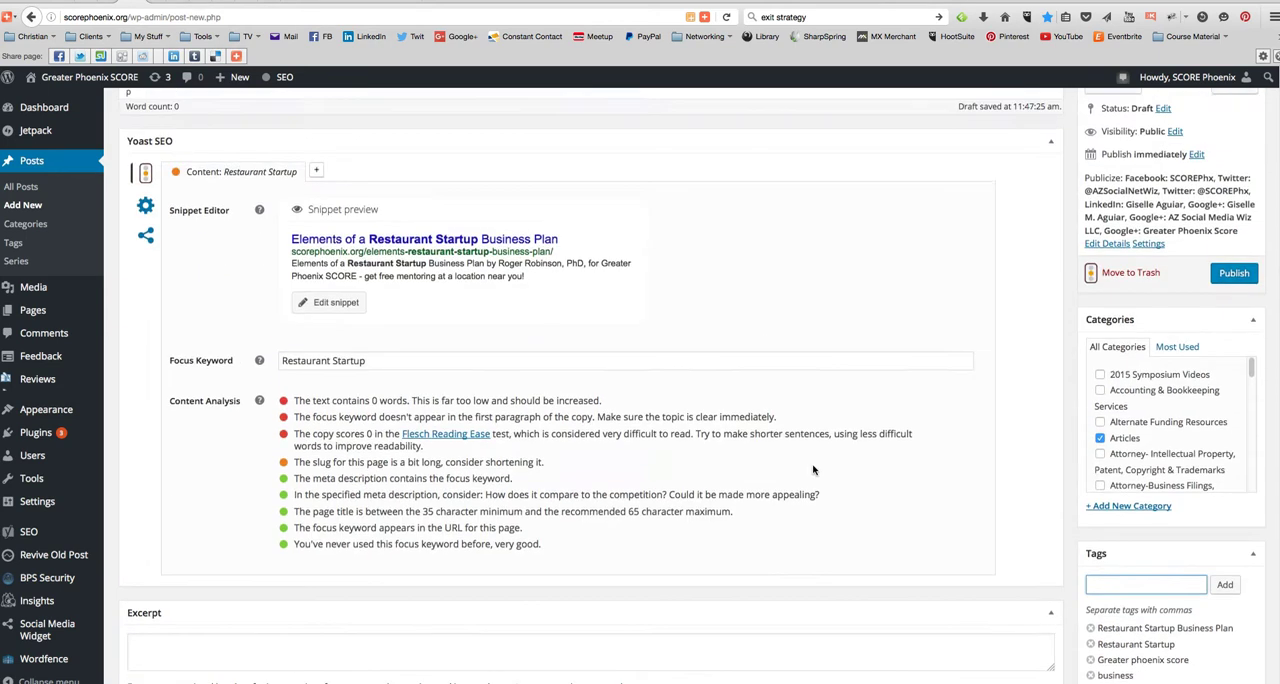
scroll(766, 477, "up", 3)
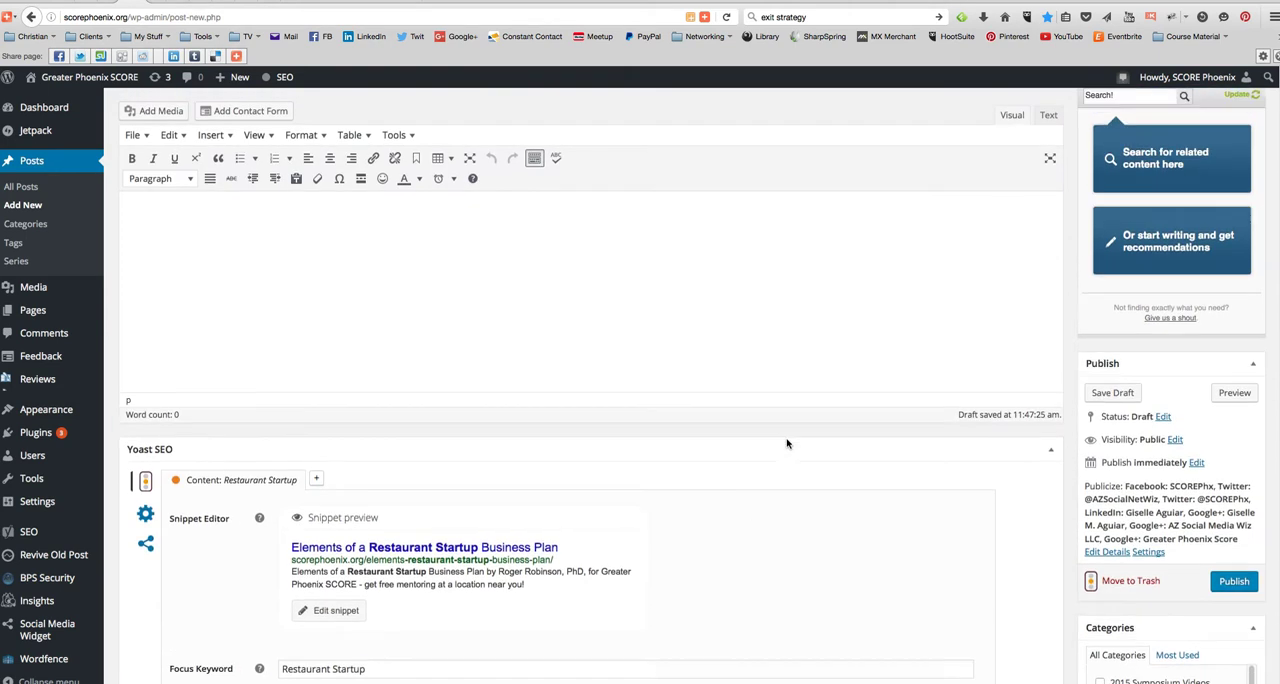
left_click(385, 337)
mouse_move(730, 676)
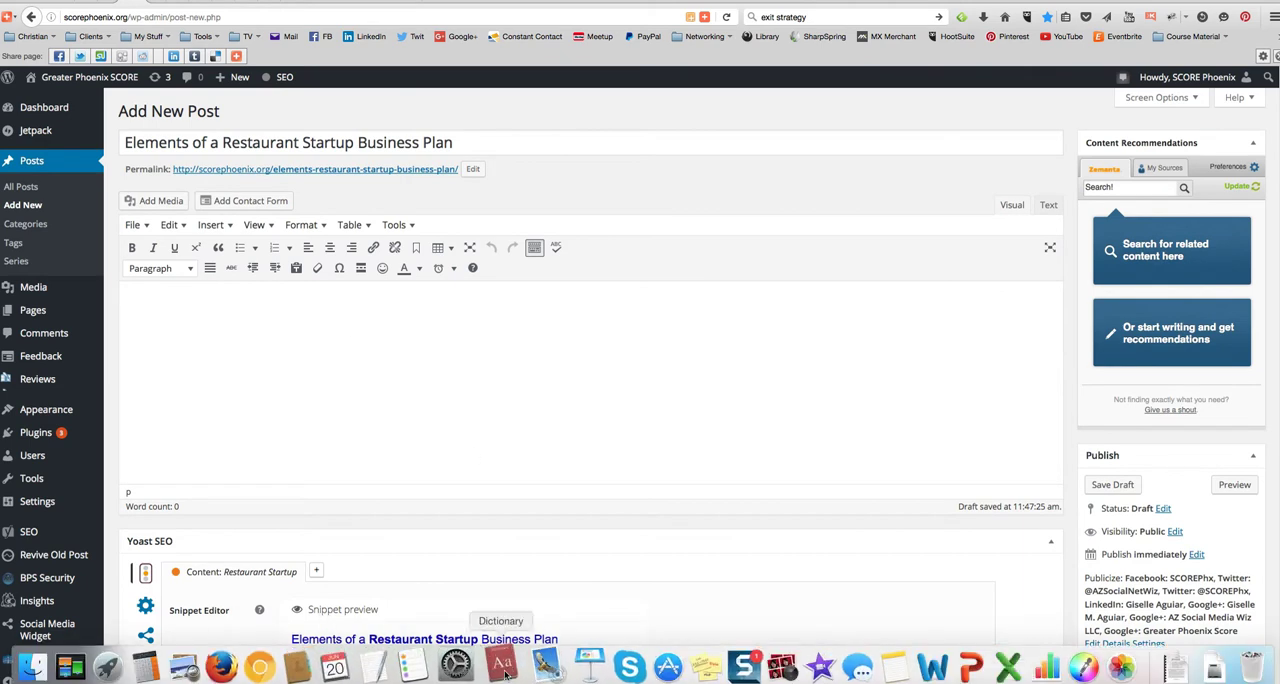
left_click(927, 672)
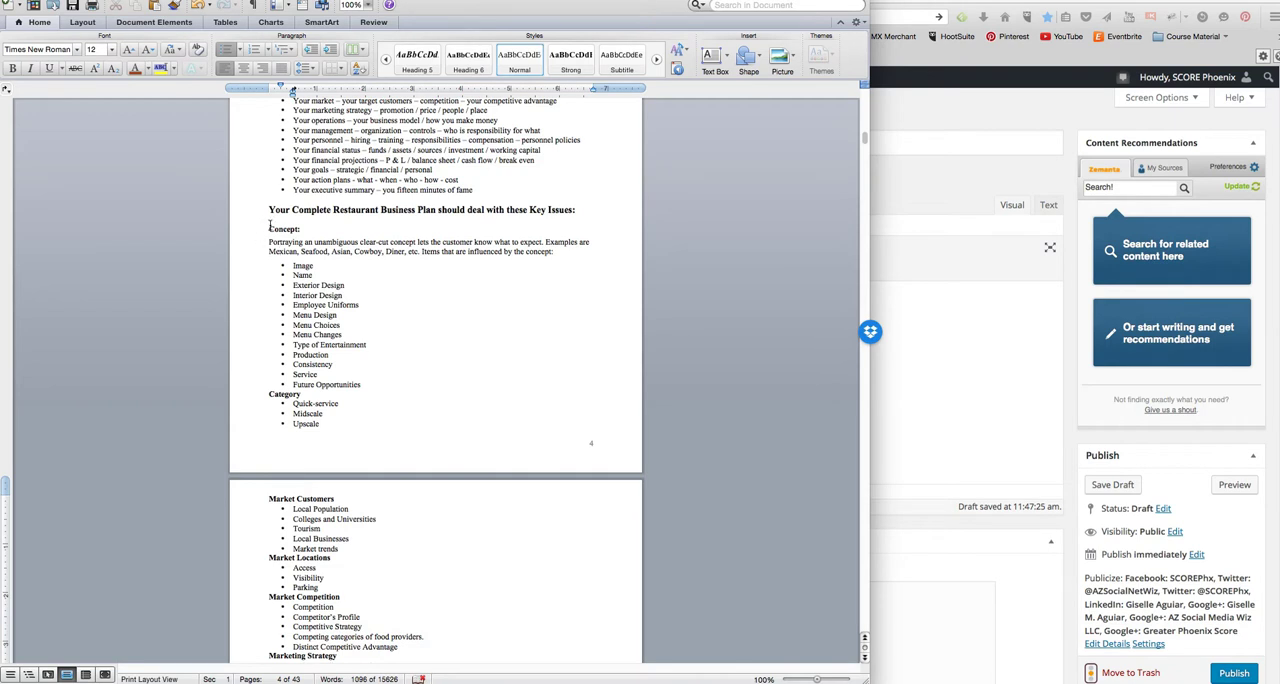
left_click_drag(267, 229, 389, 584)
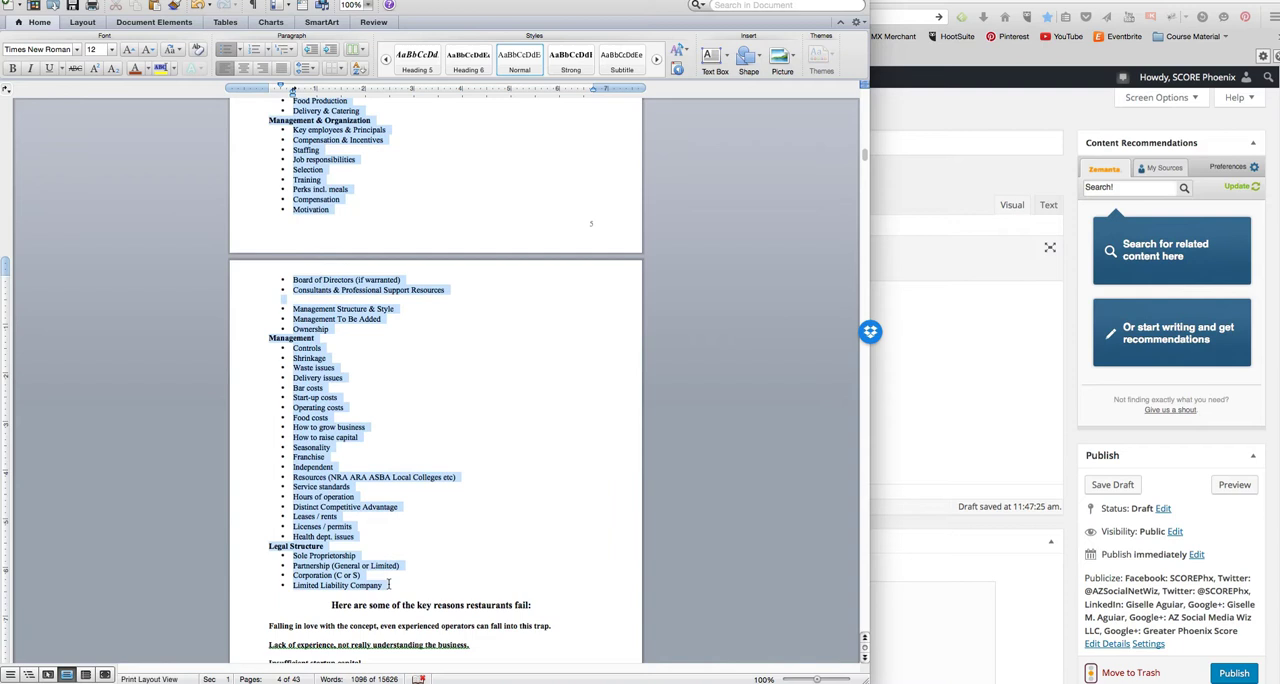
key("super+Tab")
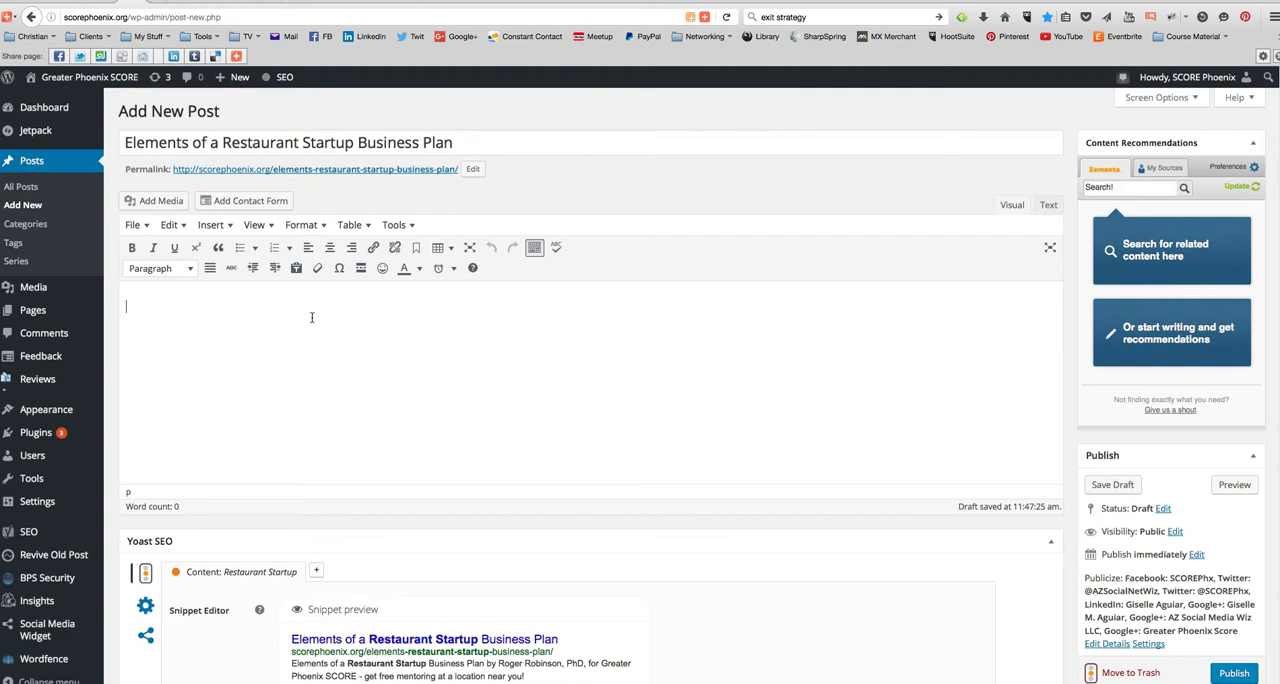
key("super+v")
- Move the "Management Structure & Style" bullet directly under "Consultants & Professional Support Resources" in the Management & Organization list
scroll(313, 318, "up", 5)
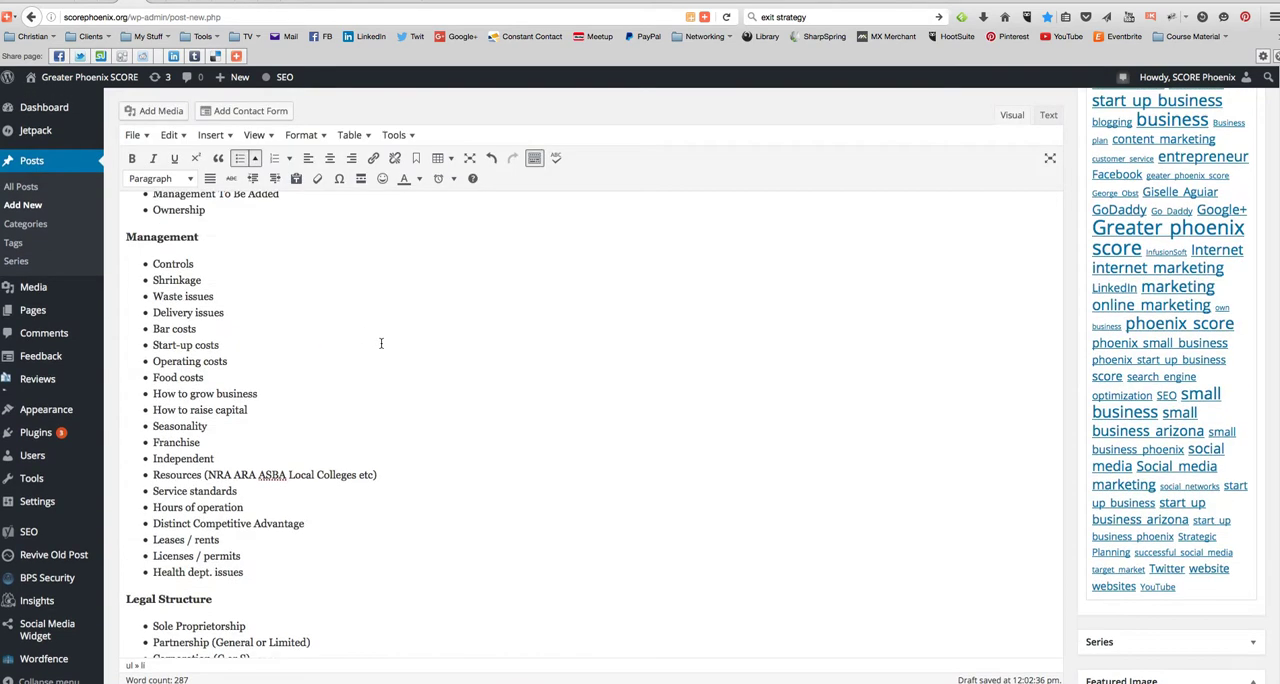
left_click(244, 330)
key("BackSpace")
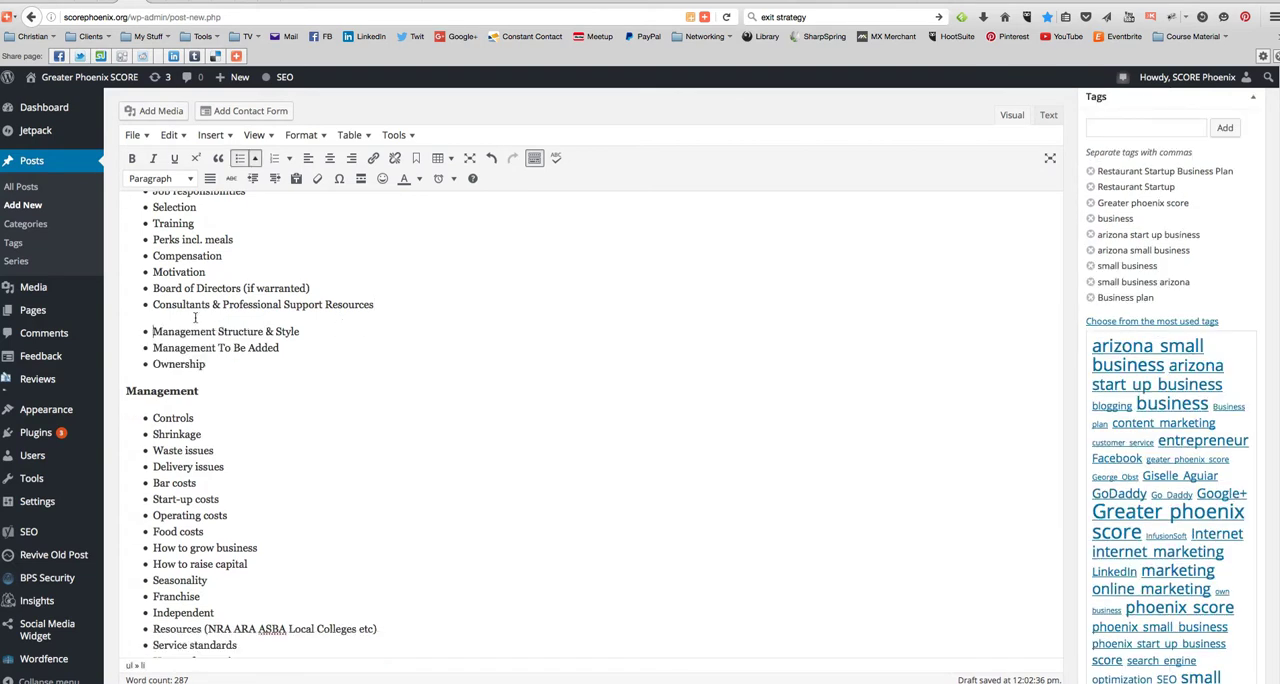
key("Delete")
key("Return")
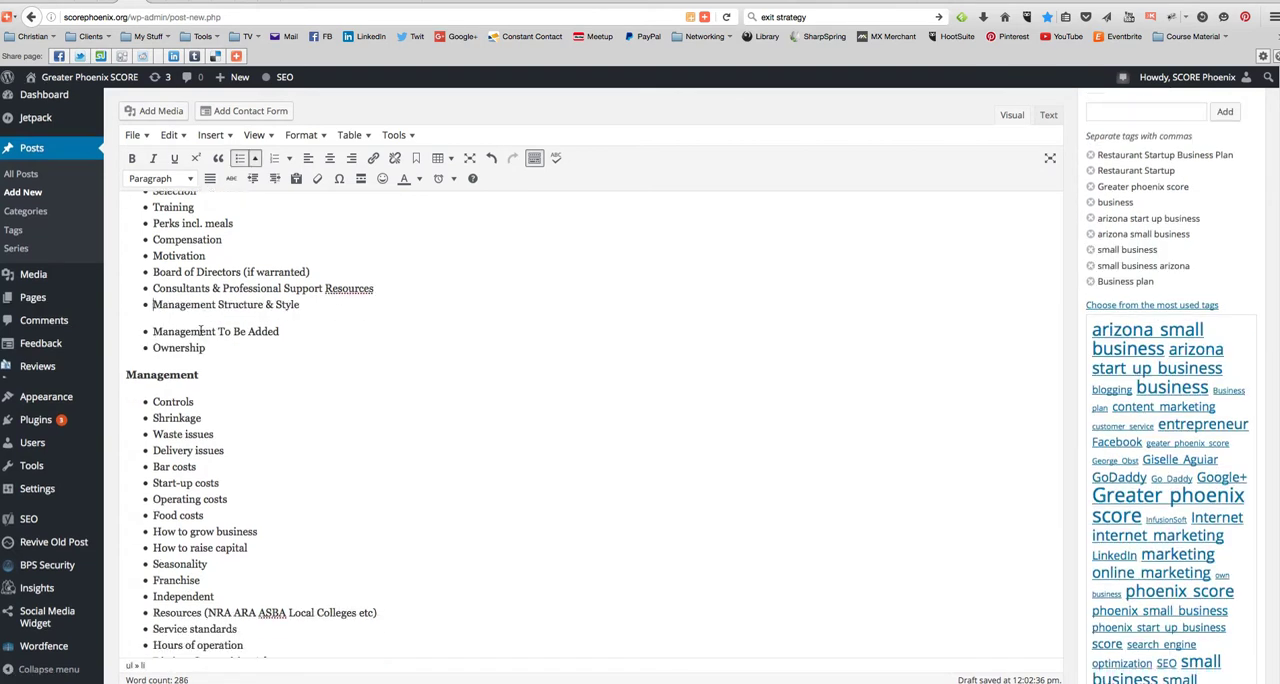
- Delete the "Management To Be Added" bullet and close the gap above "Ownership"
left_click_drag(150, 331, 280, 331)
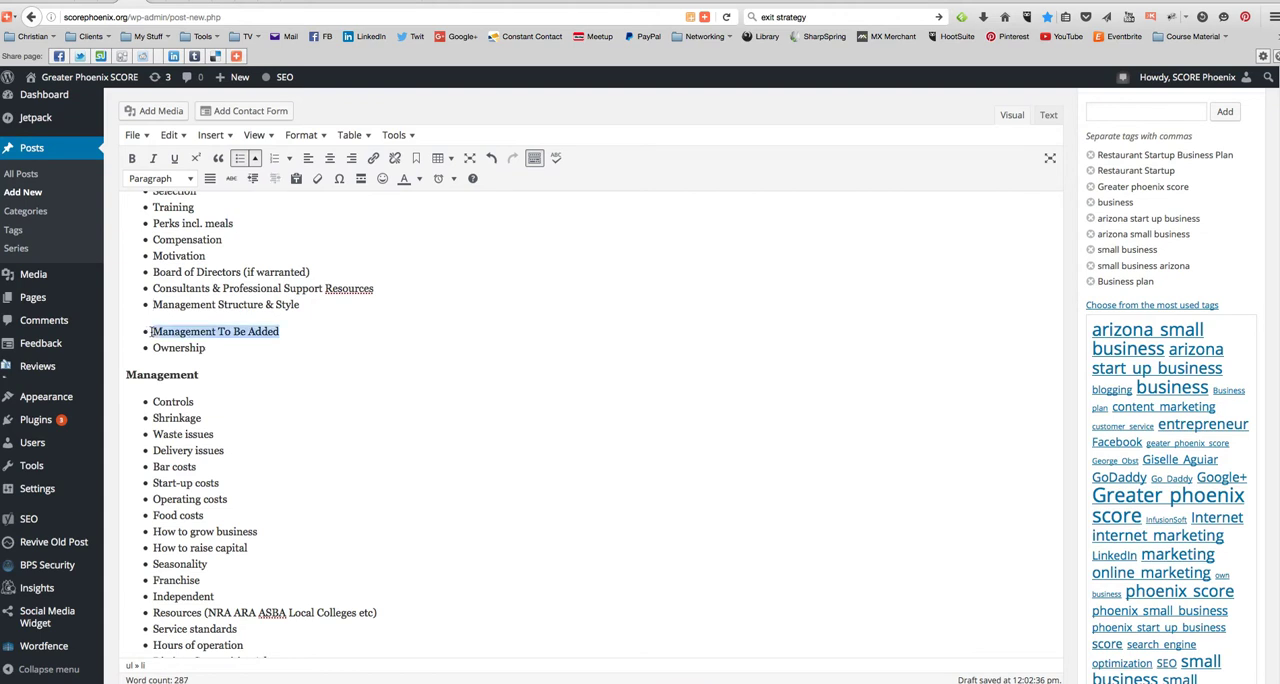
key("Delete")
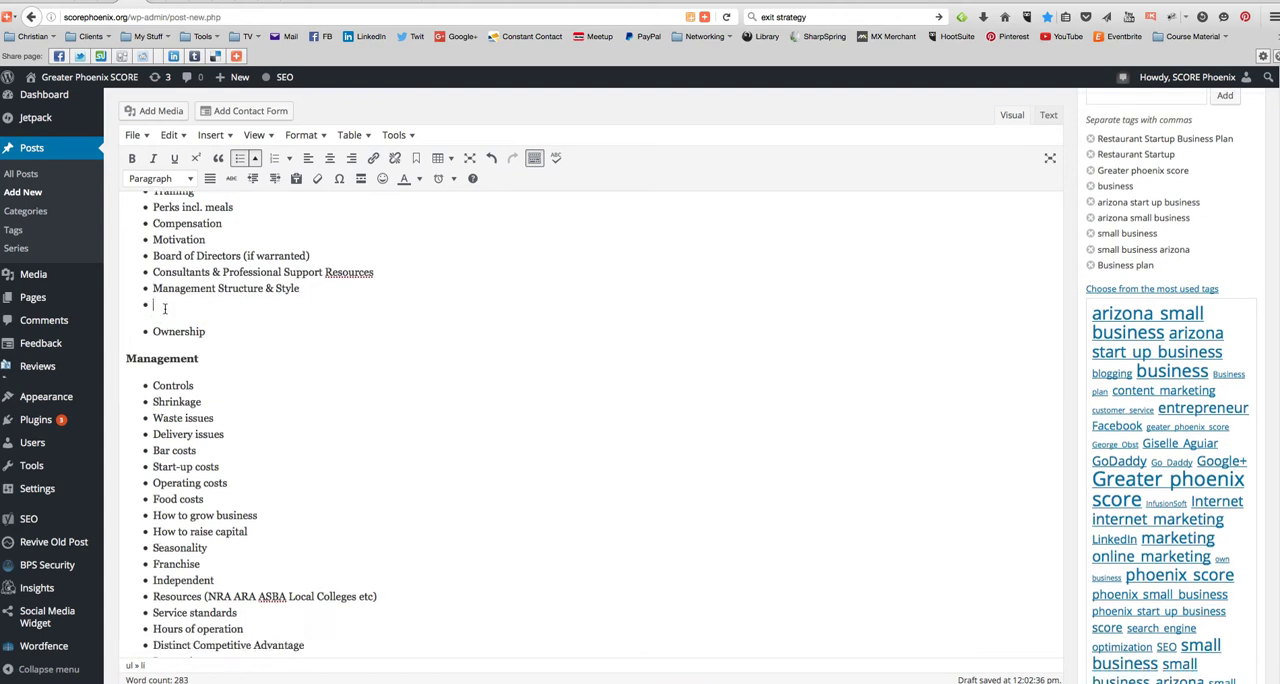
key("Delete")
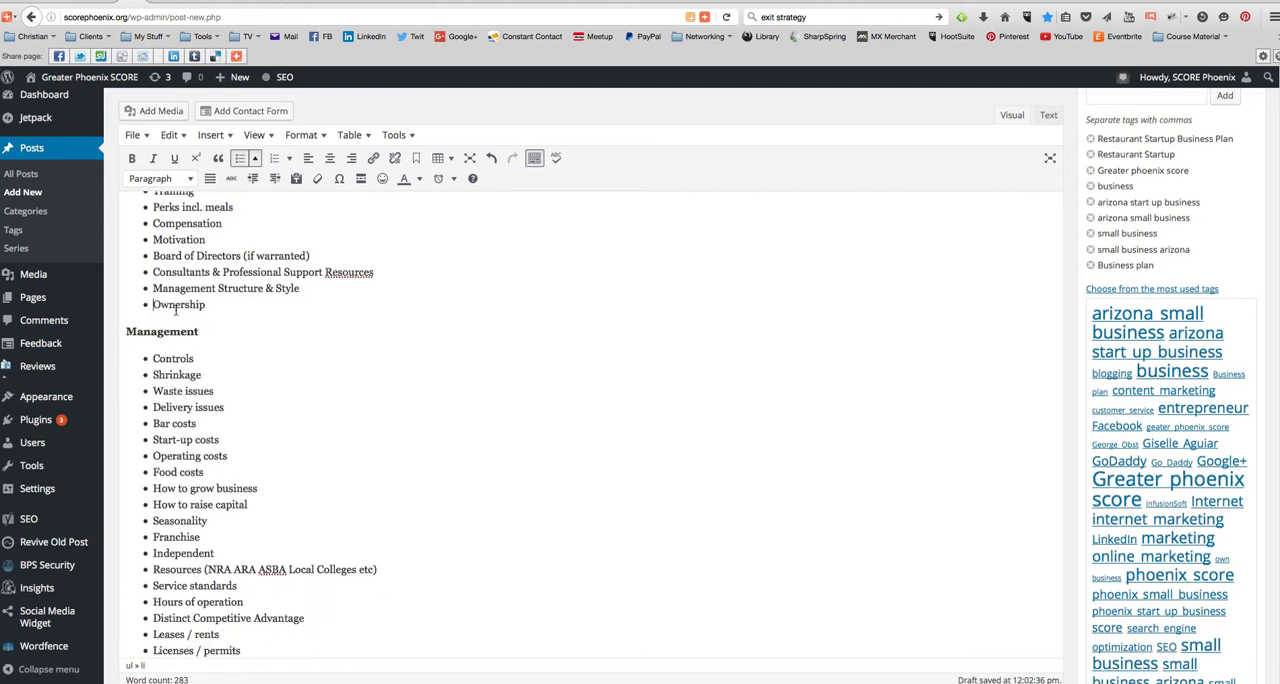
right_click(349, 277)
left_click(390, 288)
- Remove the blank line above "Market Customers" and change the "Upscale" line to the Paragraph format
scroll(364, 288, "up", 5)
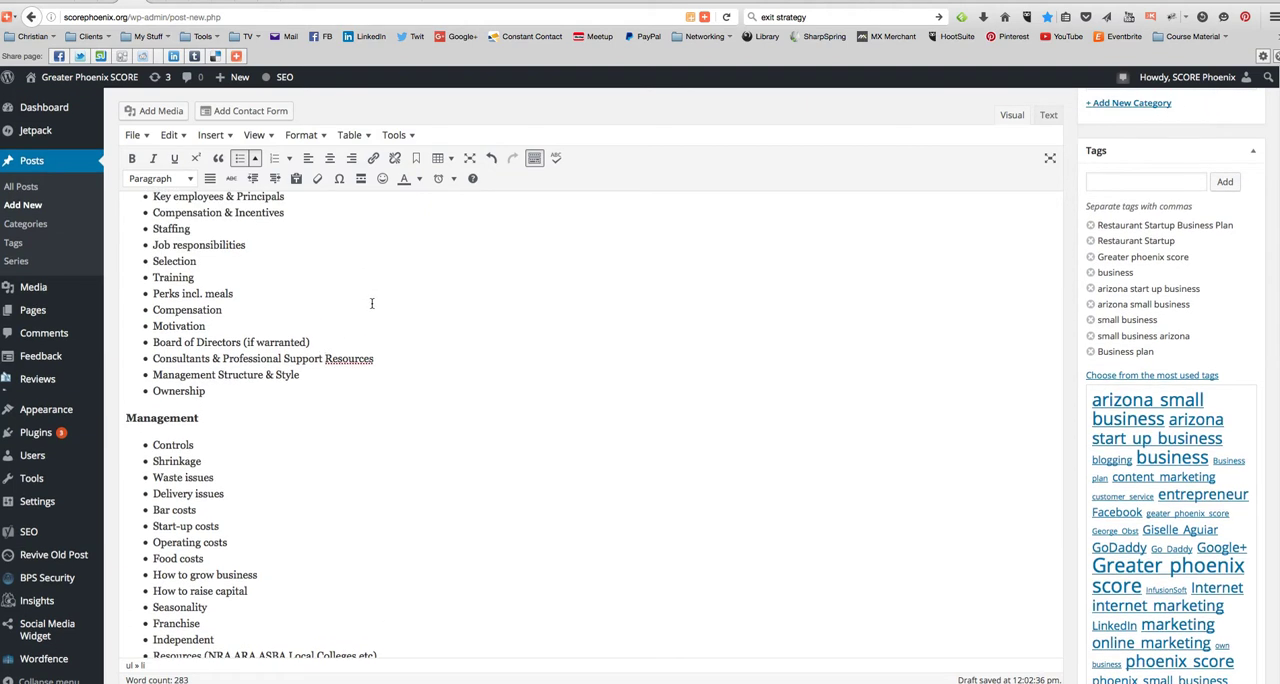
scroll(378, 337, "up", 20)
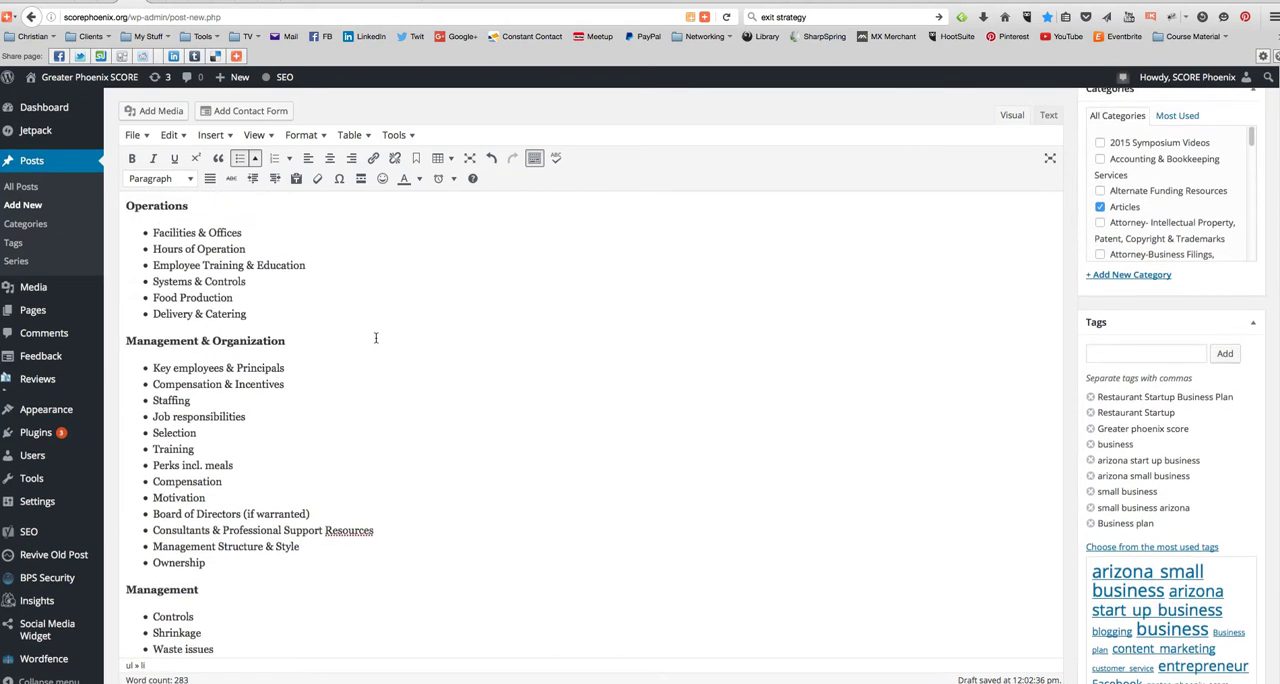
scroll(371, 346, "up", 4)
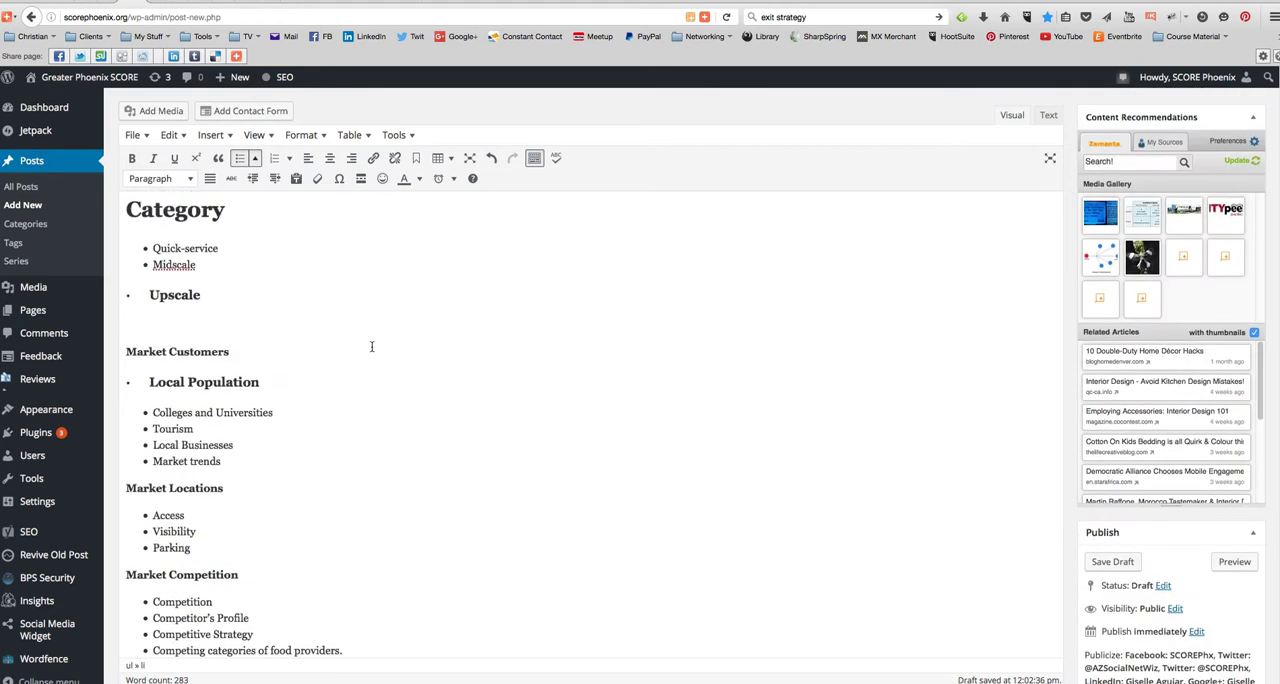
left_click(205, 332)
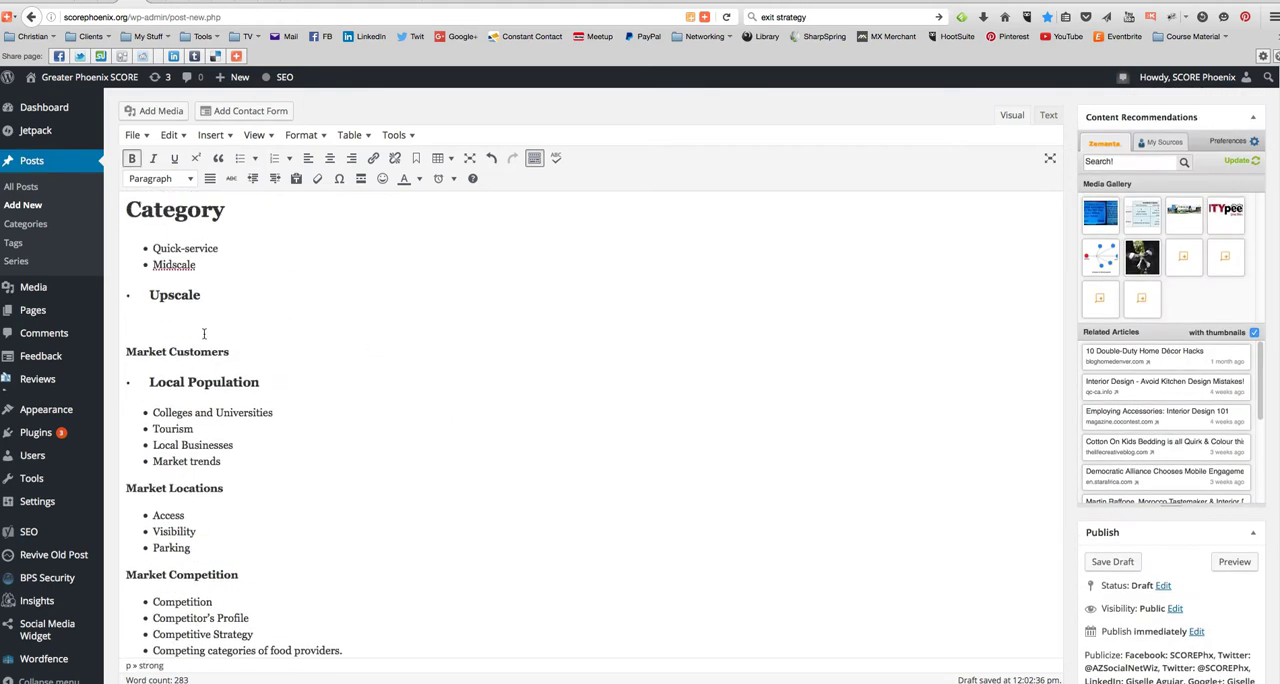
key("BackSpace")
left_click_drag(217, 295, 133, 290)
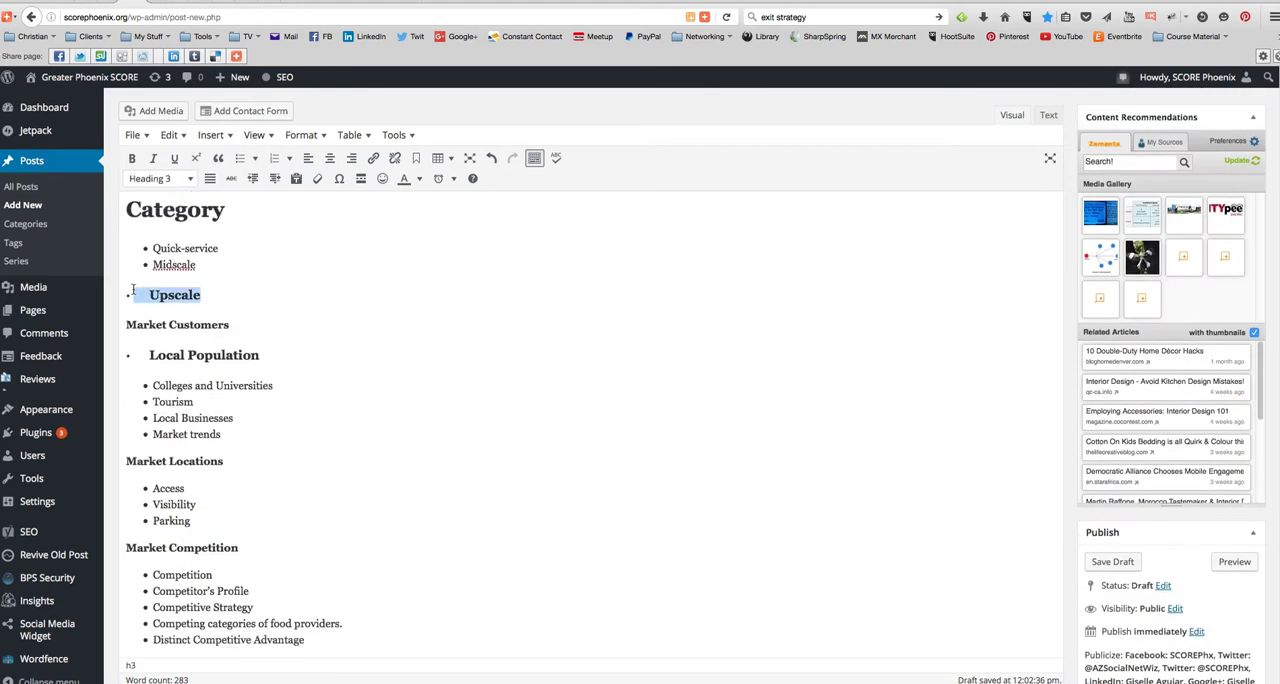
left_click(170, 182)
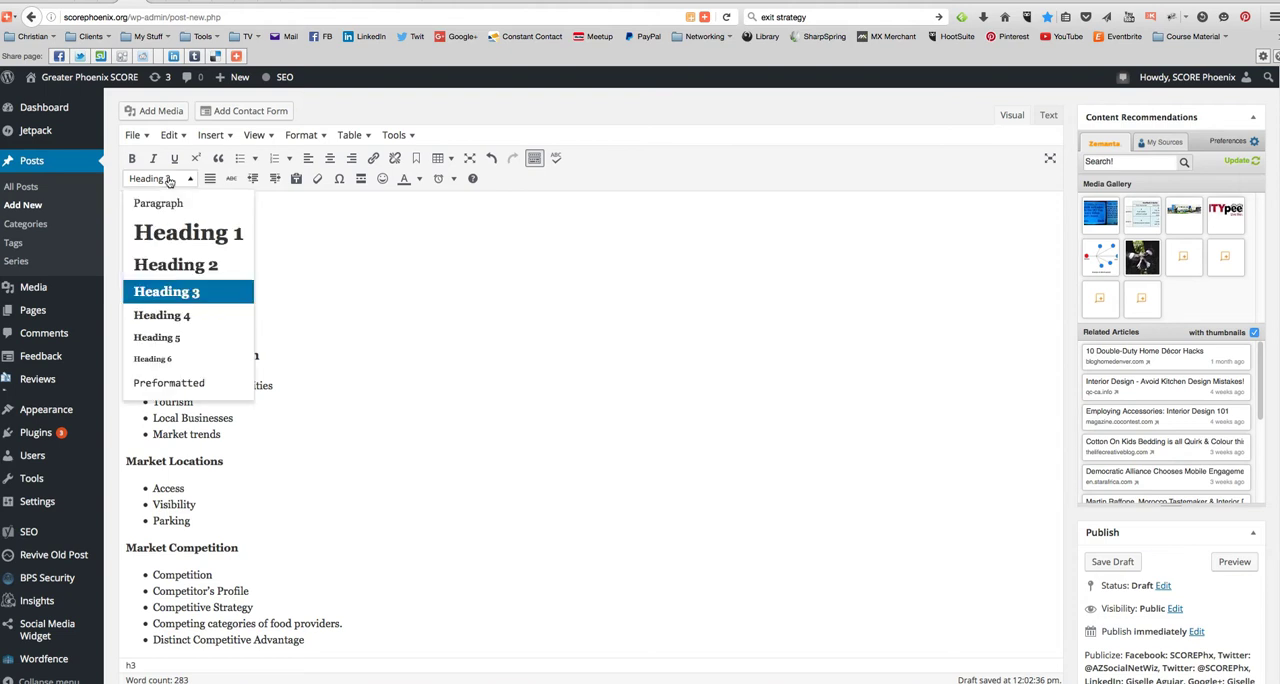
left_click(175, 202)
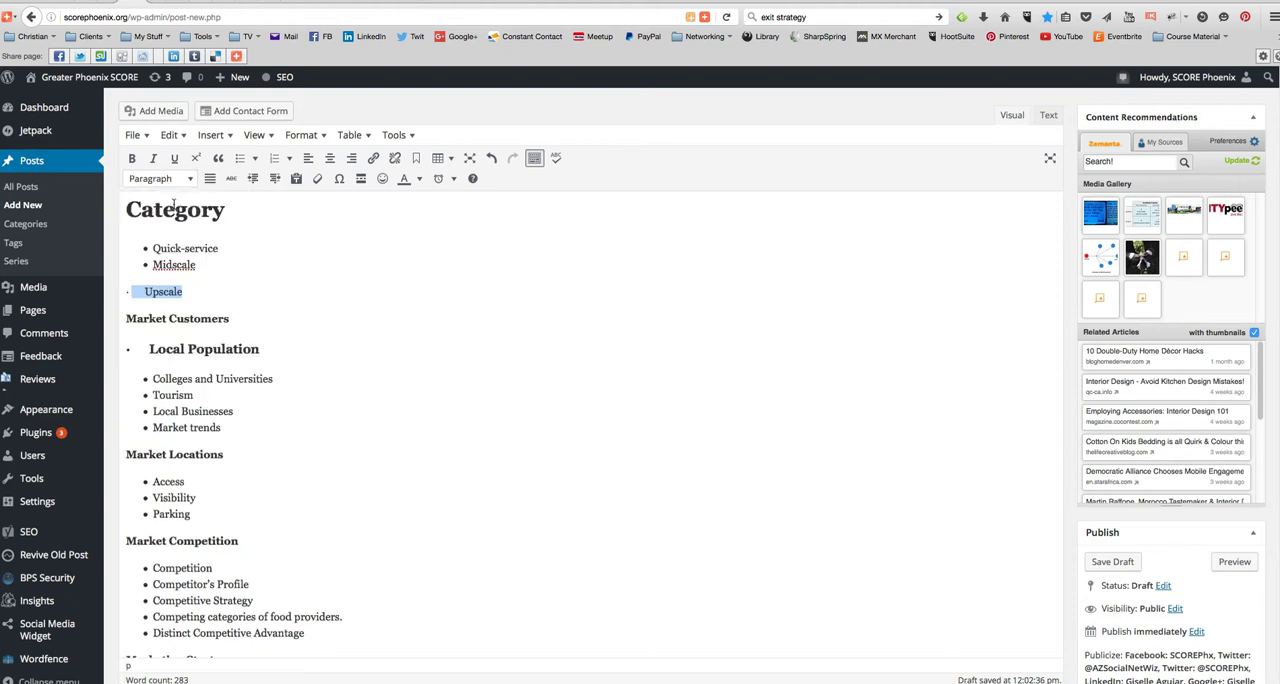
- Turn "Upscale" into its own bullet directly below "Midscale" in the Category list, removing the stray bullet character and spaces
left_click(207, 273)
key("Delete")
key("Delete")
key("Delete")
key("Delete")
key("Delete")
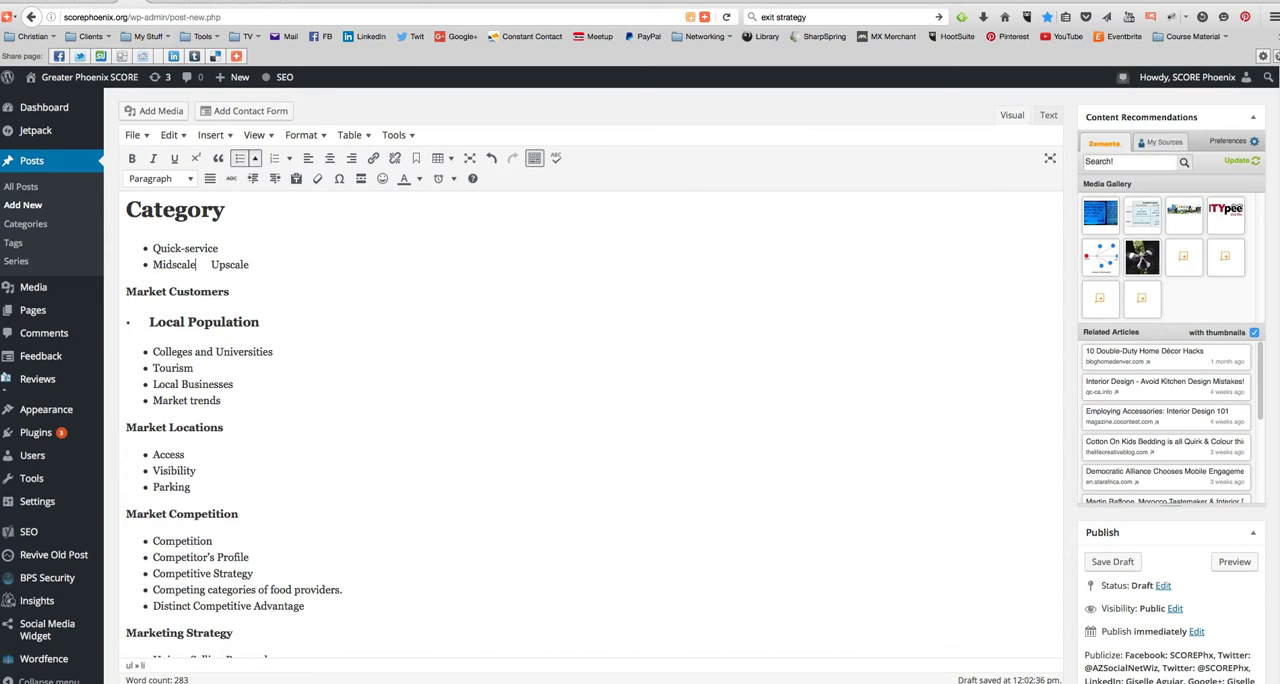
key("Delete")
key("Return")
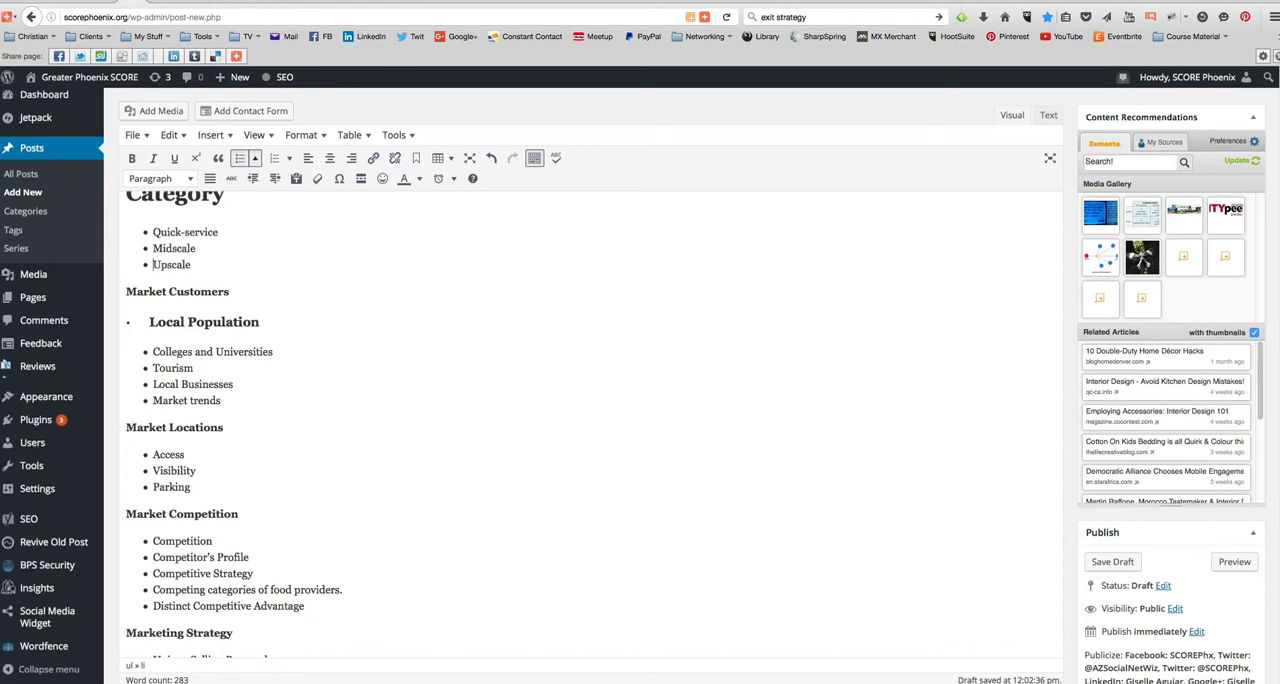
- Format the "Category" title as Heading 3
scroll(262, 253, "up", 2)
left_click_drag(230, 298, 115, 290)
left_click(156, 180)
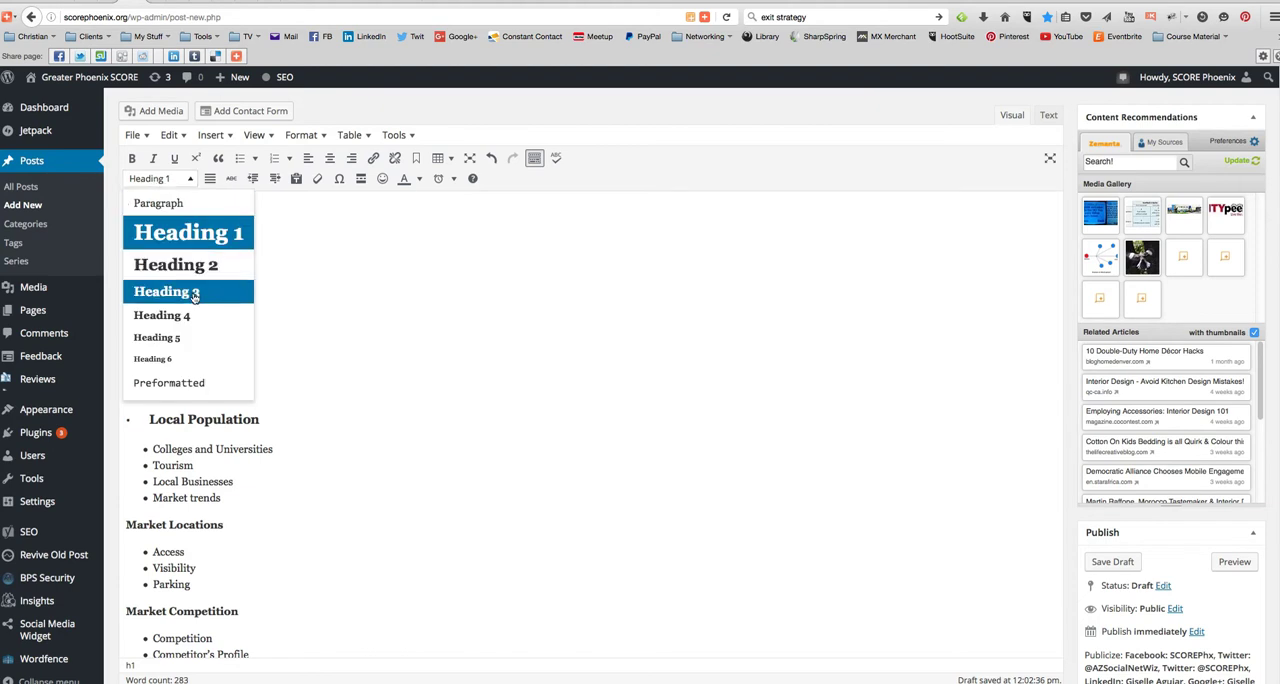
left_click(193, 291)
- Change the "Local Population" line to the Paragraph format and cut its text
left_click_drag(277, 404, 125, 404)
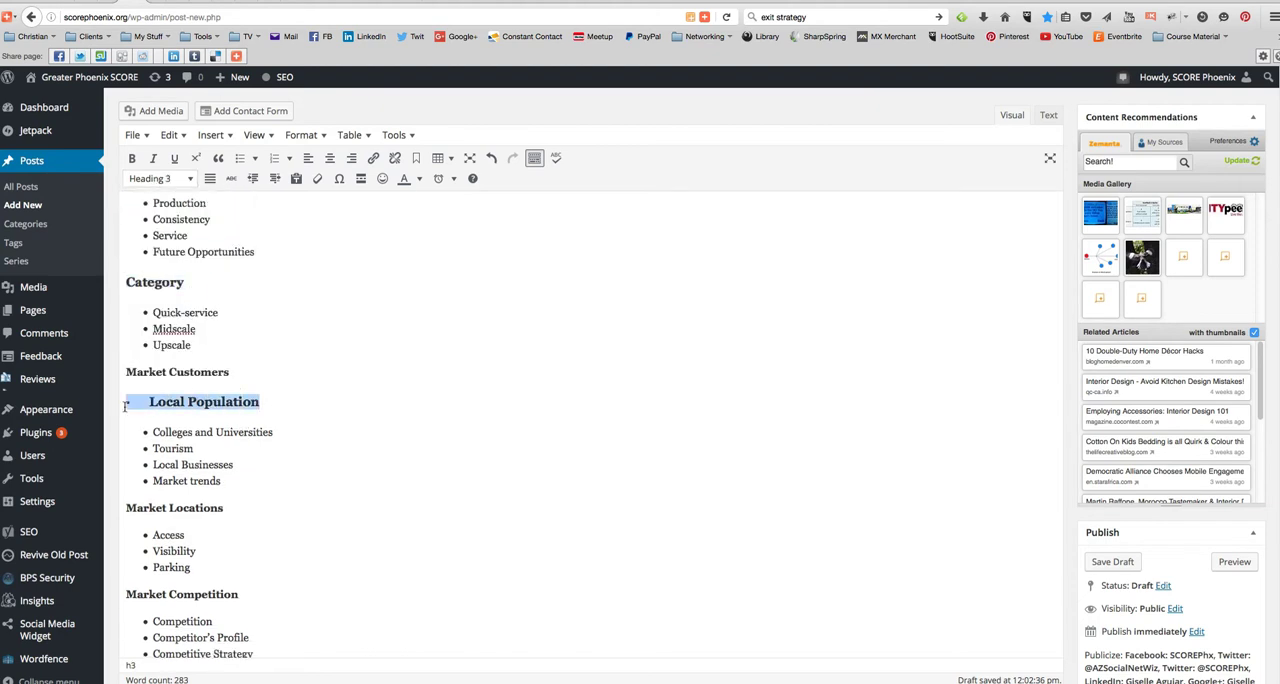
left_click(170, 179)
left_click(168, 204)
left_click(191, 412)
mouse_move(238, 397)
left_mouse_down()
mouse_move(136, 394)
mouse_move(226, 393)
left_mouse_up()
key("ctrl+c")
left_click(162, 403)
key("BackSpace")
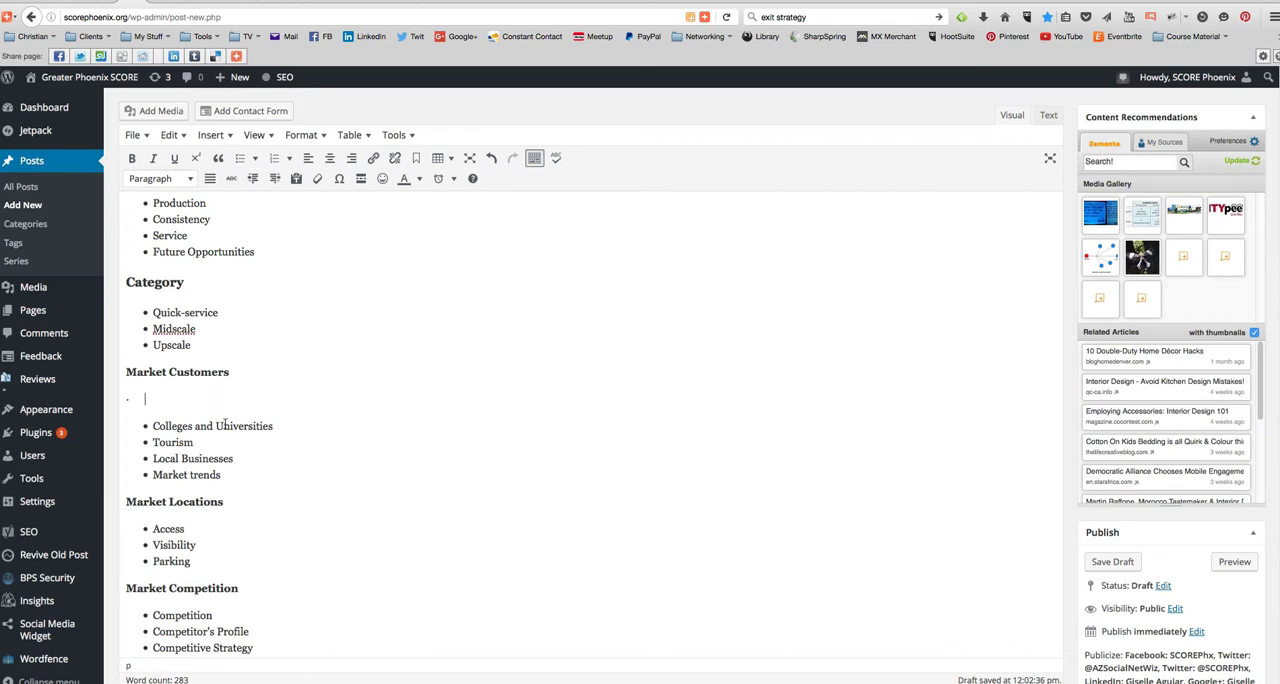
- Paste "Local Population" as a new bullet below "Colleges and Universities" and remove the leftover line under "Market Customers"
left_click(282, 428)
key("Return")
key("ctrl+v")
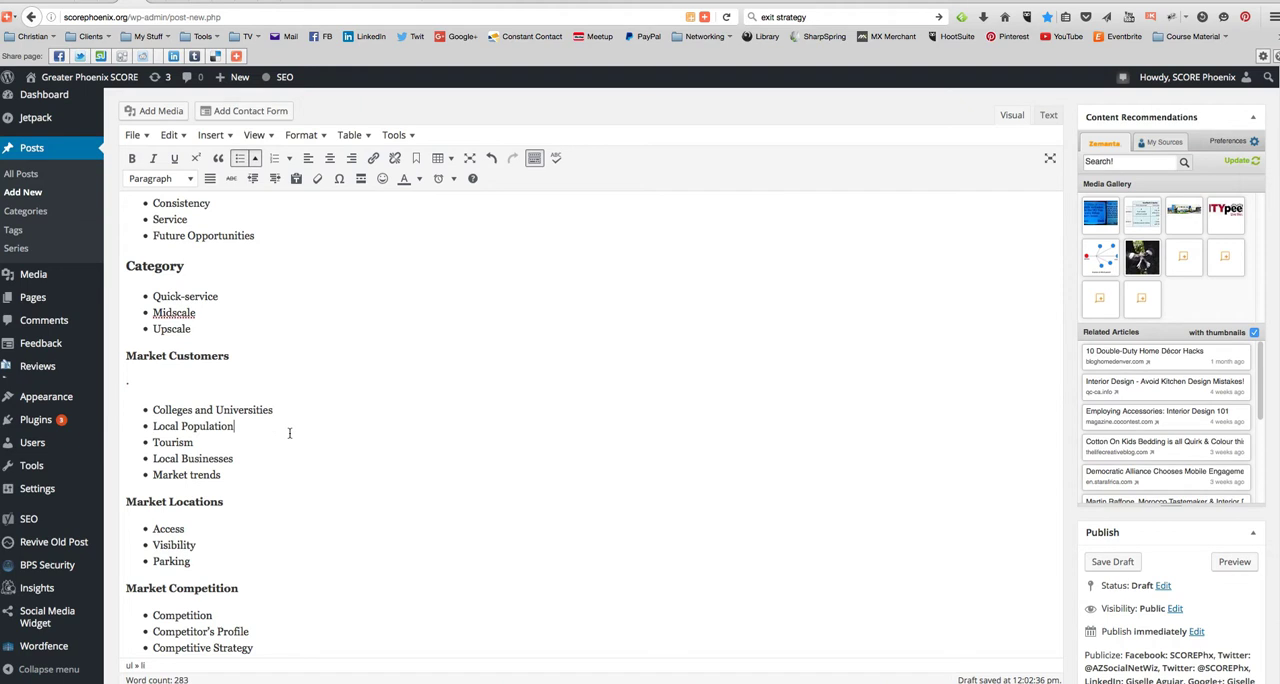
left_click(152, 387)
key("BackSpace")
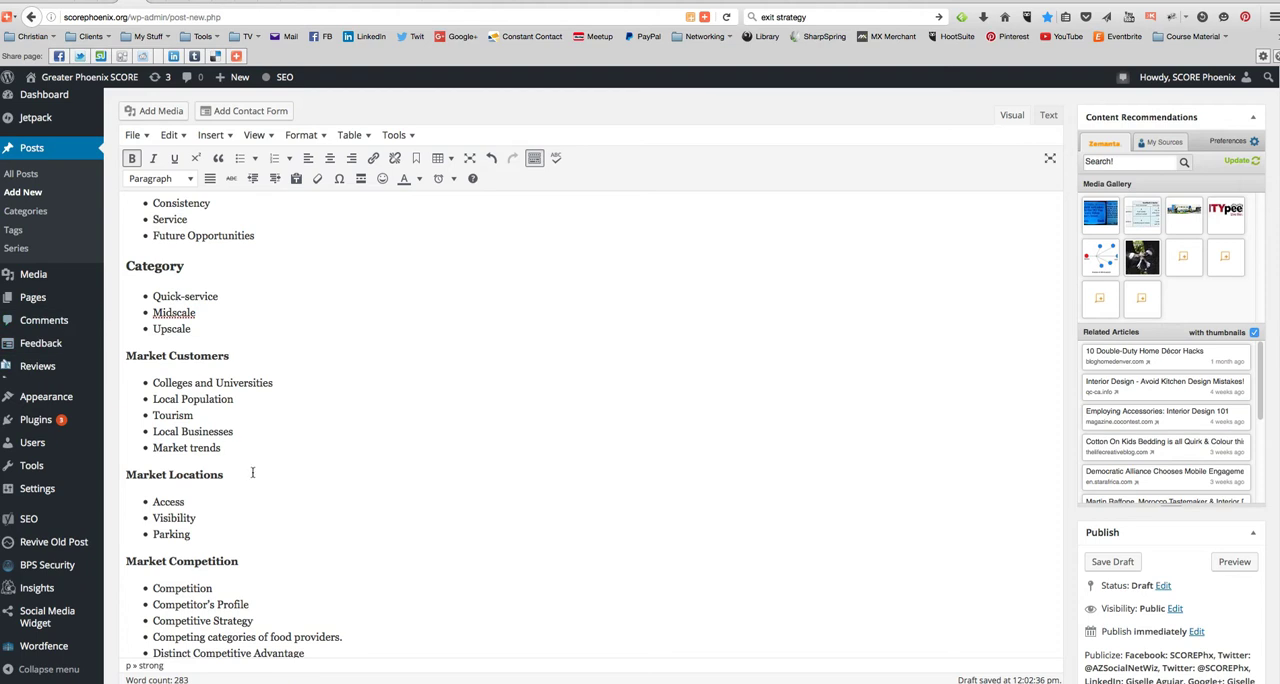
- Format the "Market Locations" and "Market Customers" titles as Heading 3
left_click_drag(231, 478, 131, 441)
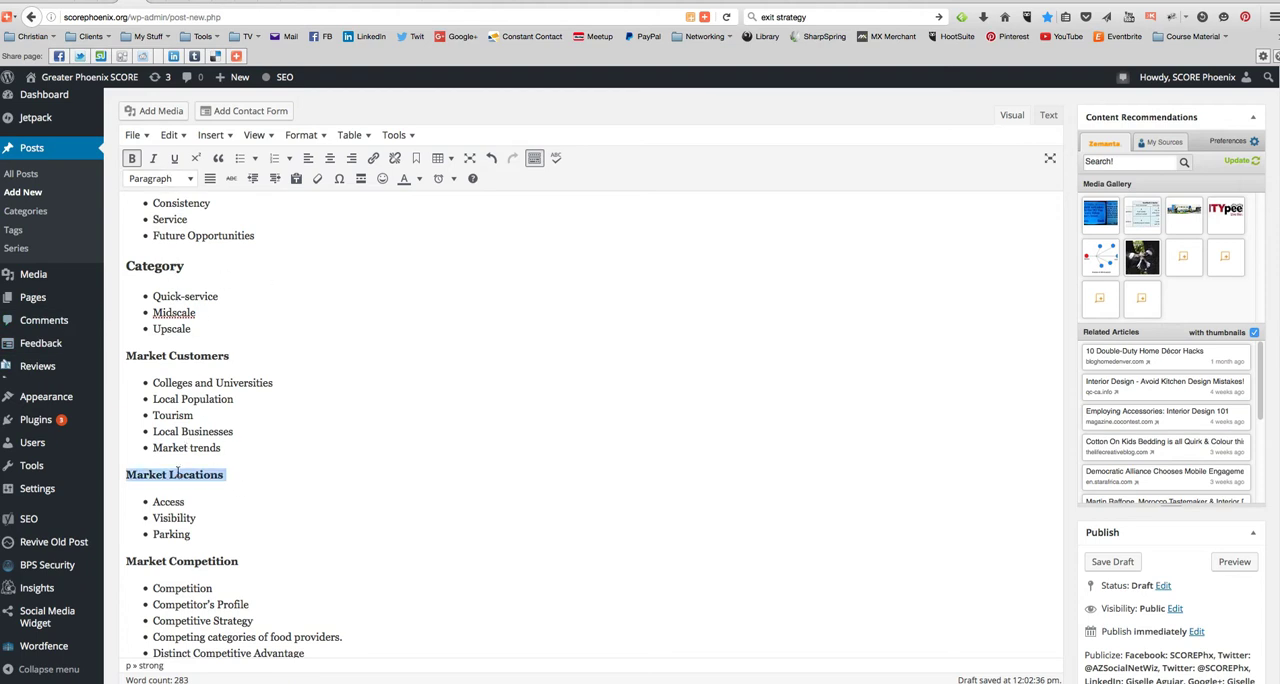
left_click(170, 180)
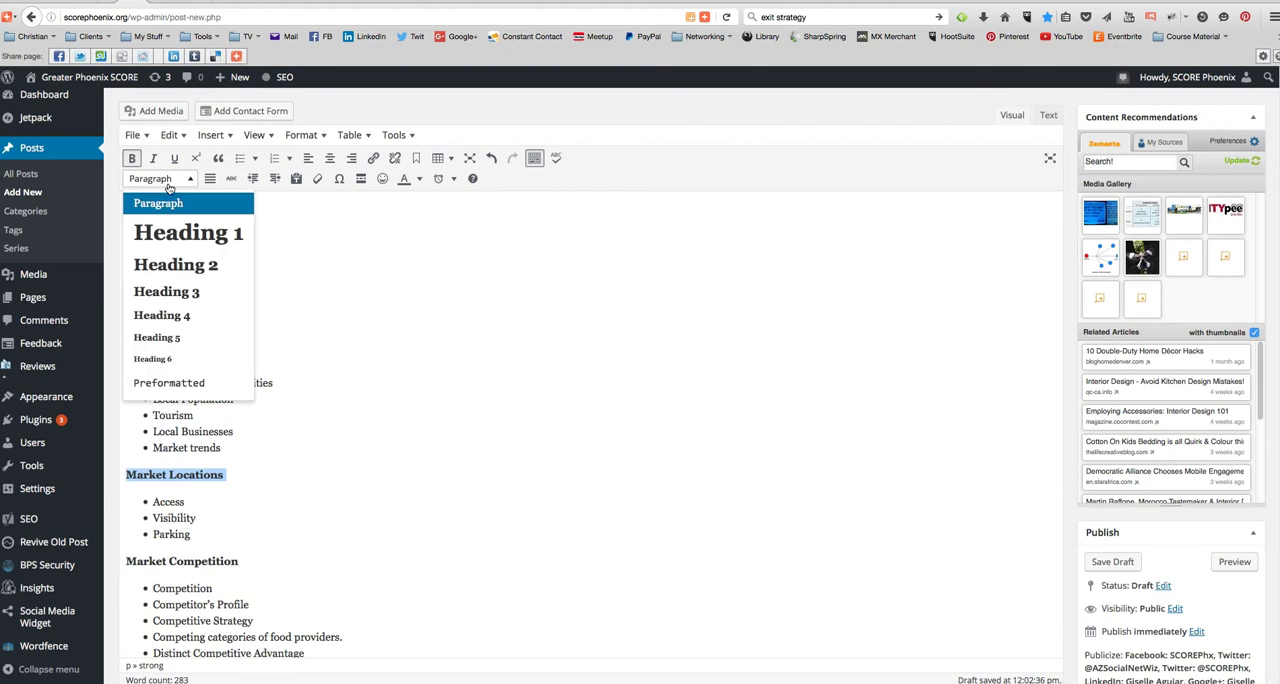
left_click(187, 301)
left_click_drag(230, 350, 126, 350)
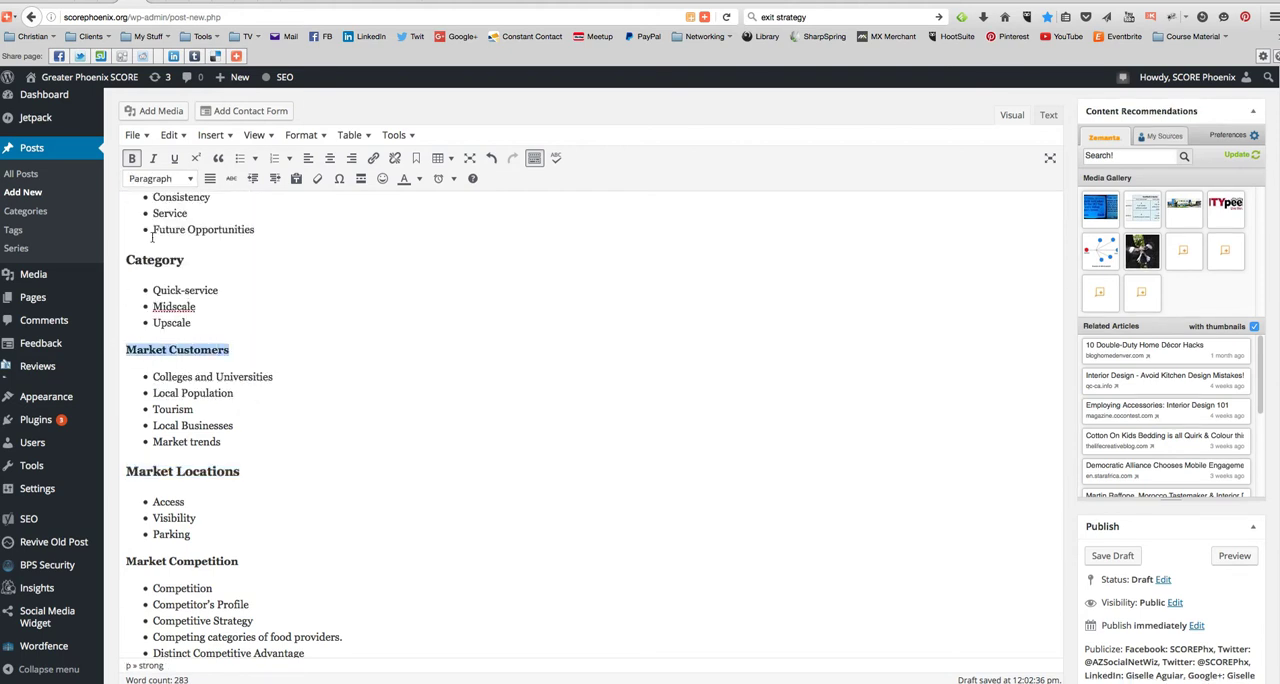
left_click(166, 183)
left_click(186, 289)
- Move the "Production" bullet into the "Concept:" list, directly below "Type of Entertainment"
left_click_drag(206, 265, 117, 253)
scroll(250, 300, "up", 3)
scroll(250, 300, "up", 3)
left_click(151, 410)
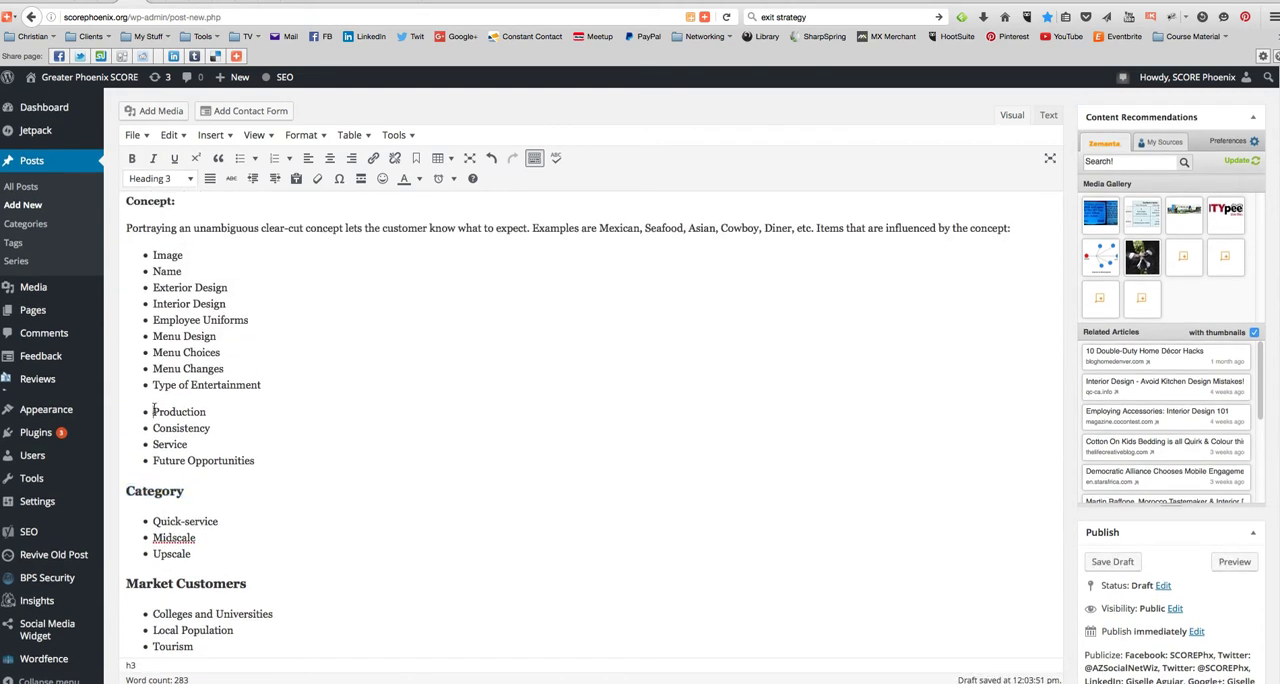
key("BackSpace")
key("Return")
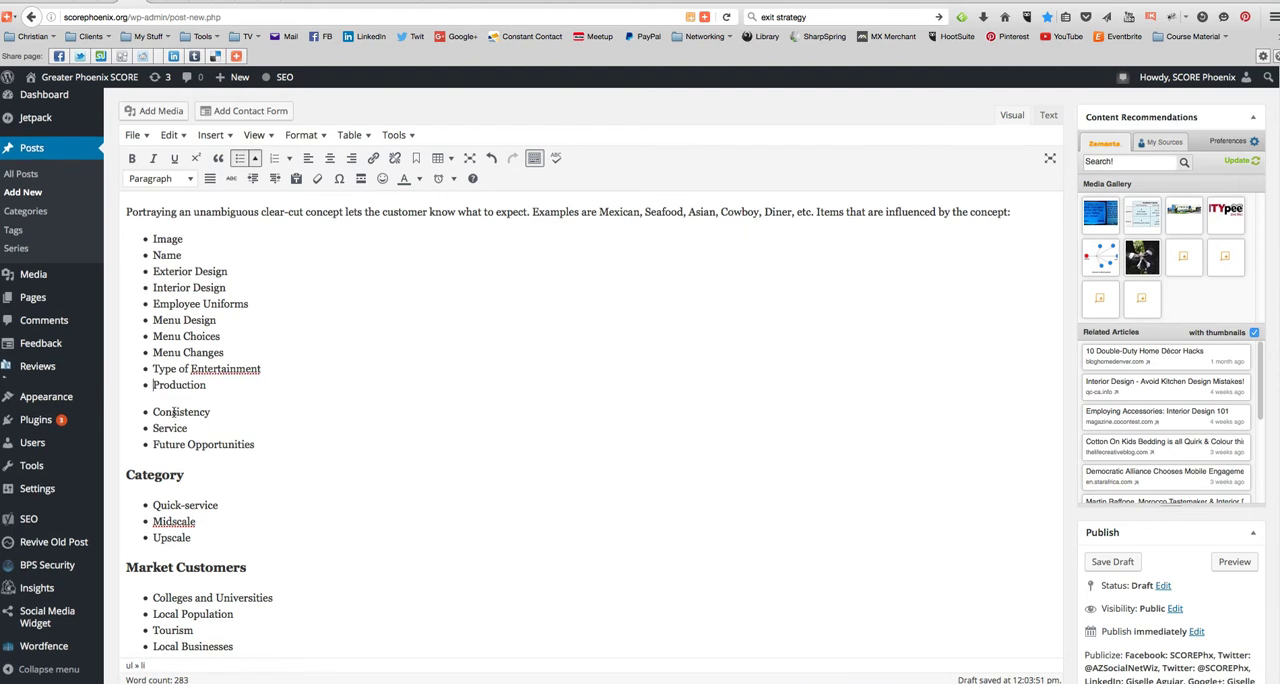
- Join the "Consistency" bullet to the "Concept:" list, directly below "Production"
double_click(152, 412)
key("BackSpace")
key("ctrl+z")
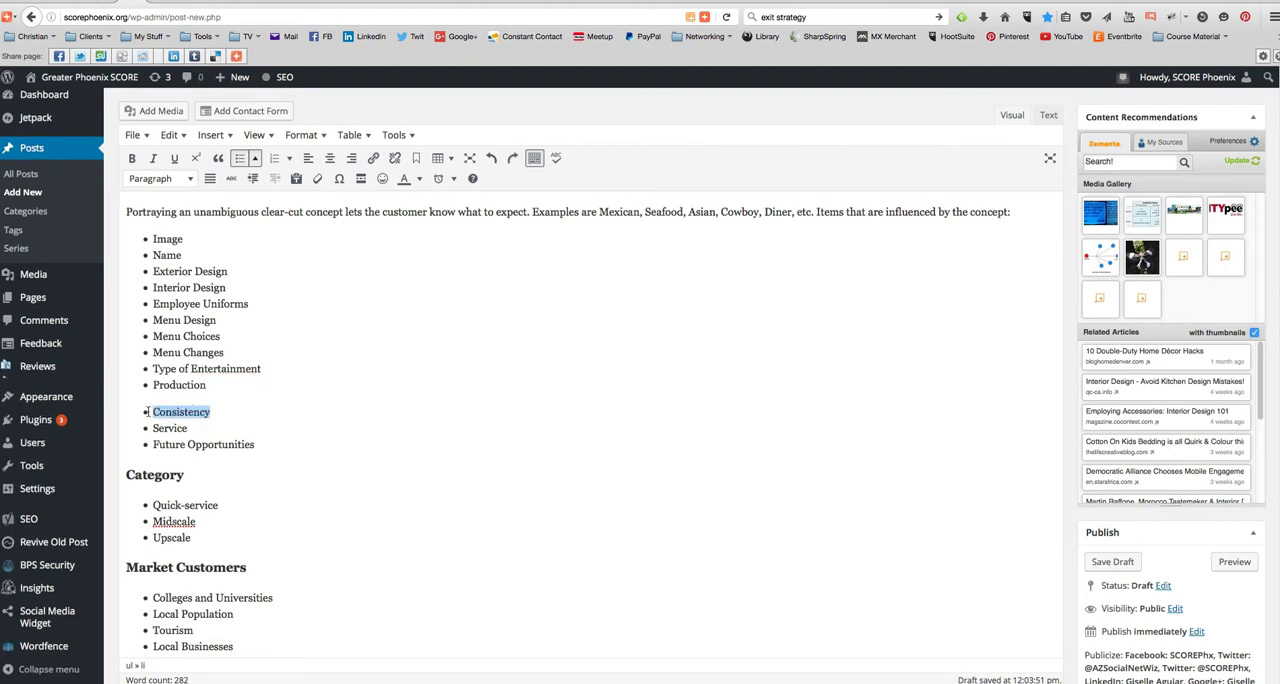
left_click(153, 411)
key("BackSpace")
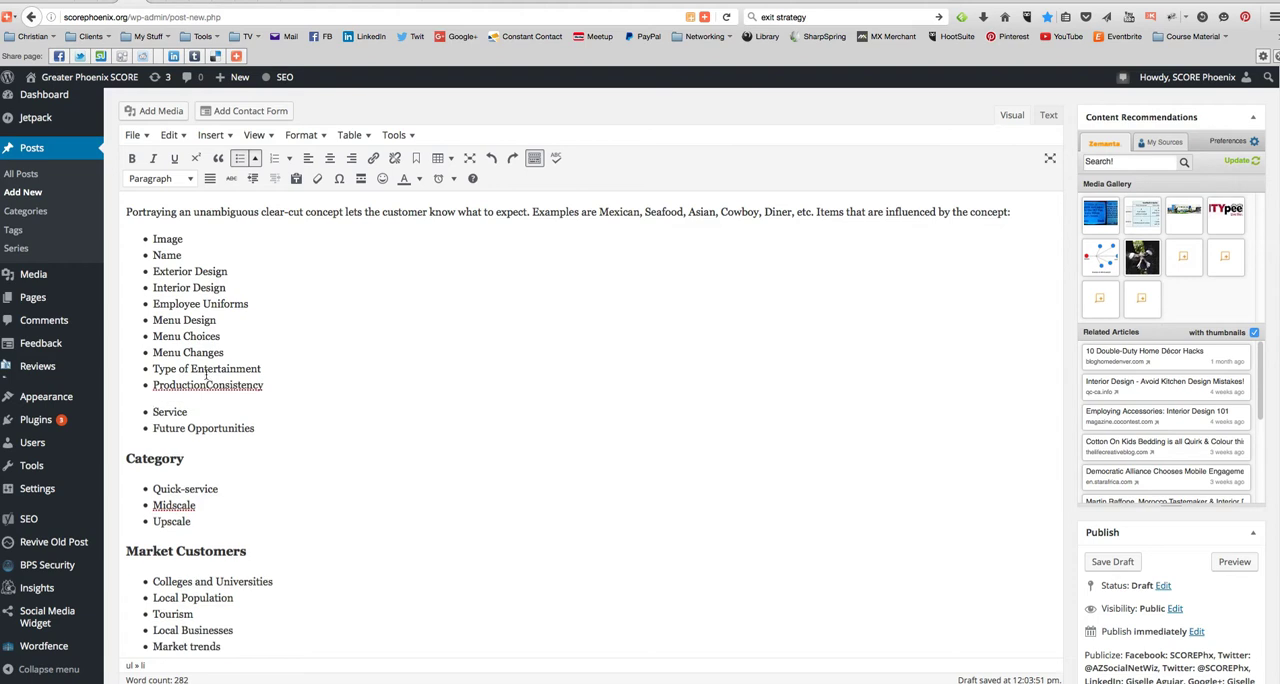
key("Return")
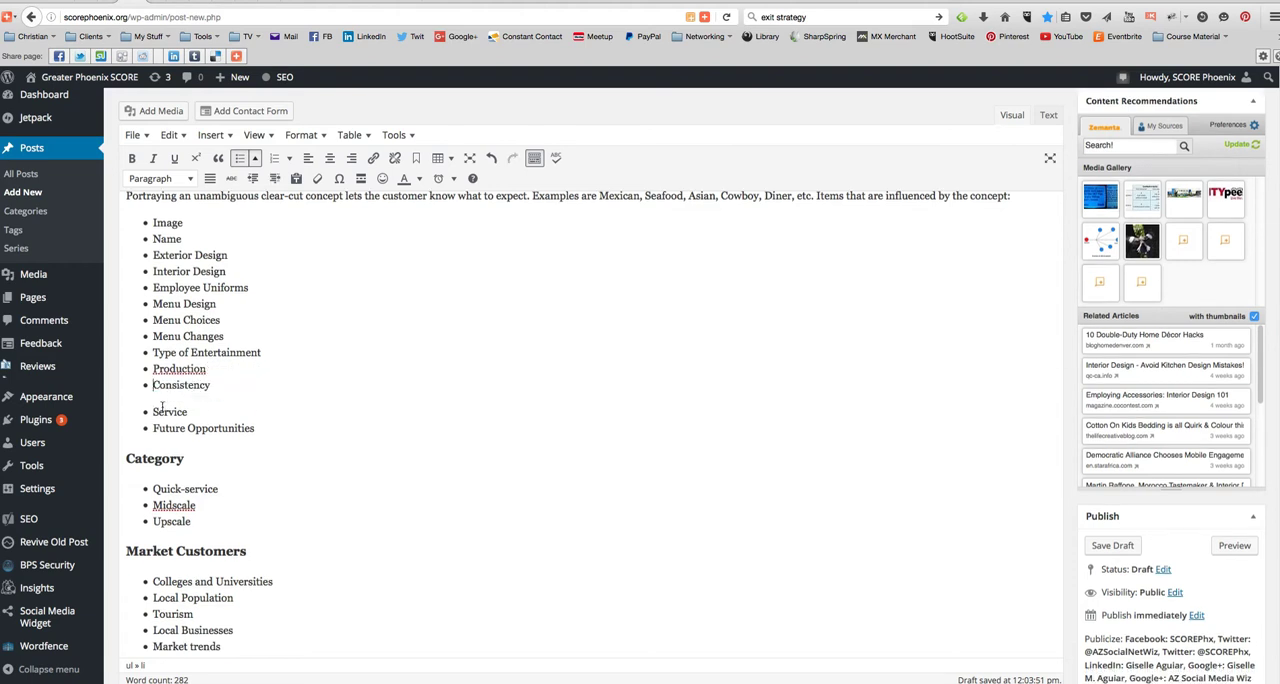
- Join the "Service" and "Future Opportunities" bullets to the "Concept:" list below "Consistency", closing the remaining gap
key("BackSpace")
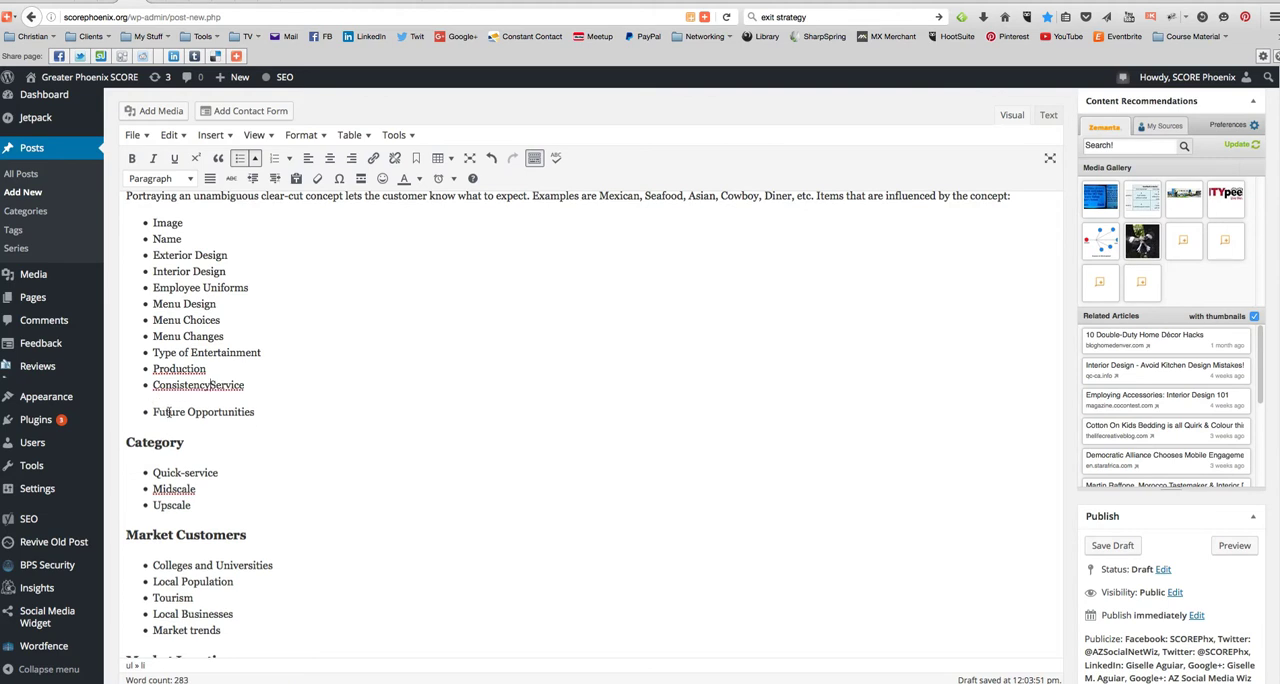
key("Return")
double_click(168, 412)
key("BackSpace")
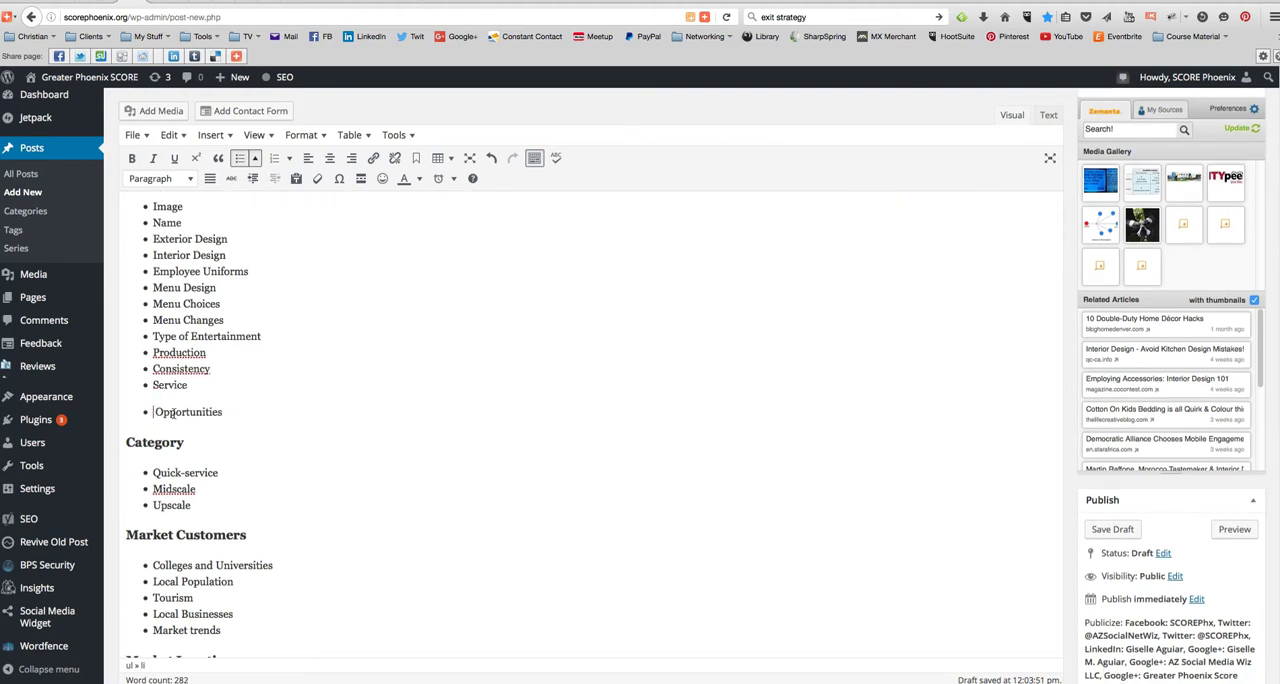
key("ctrl+z")
key("Left")
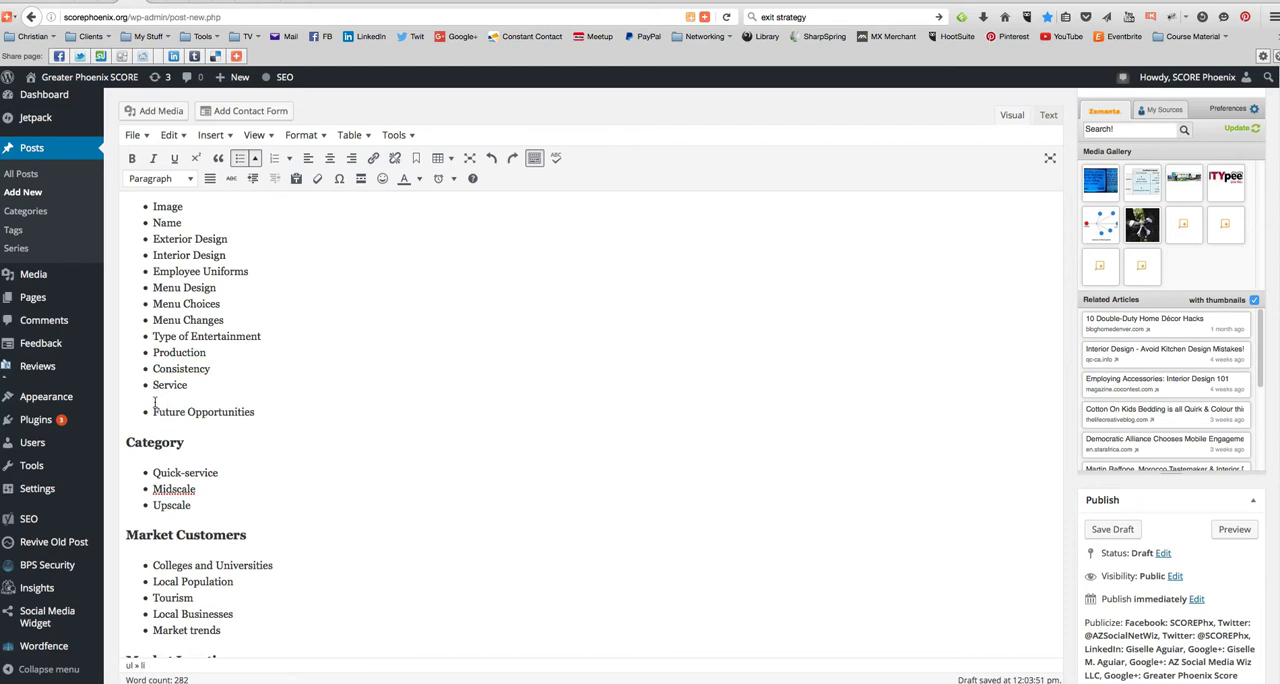
key("BackSpace")
key("Return")
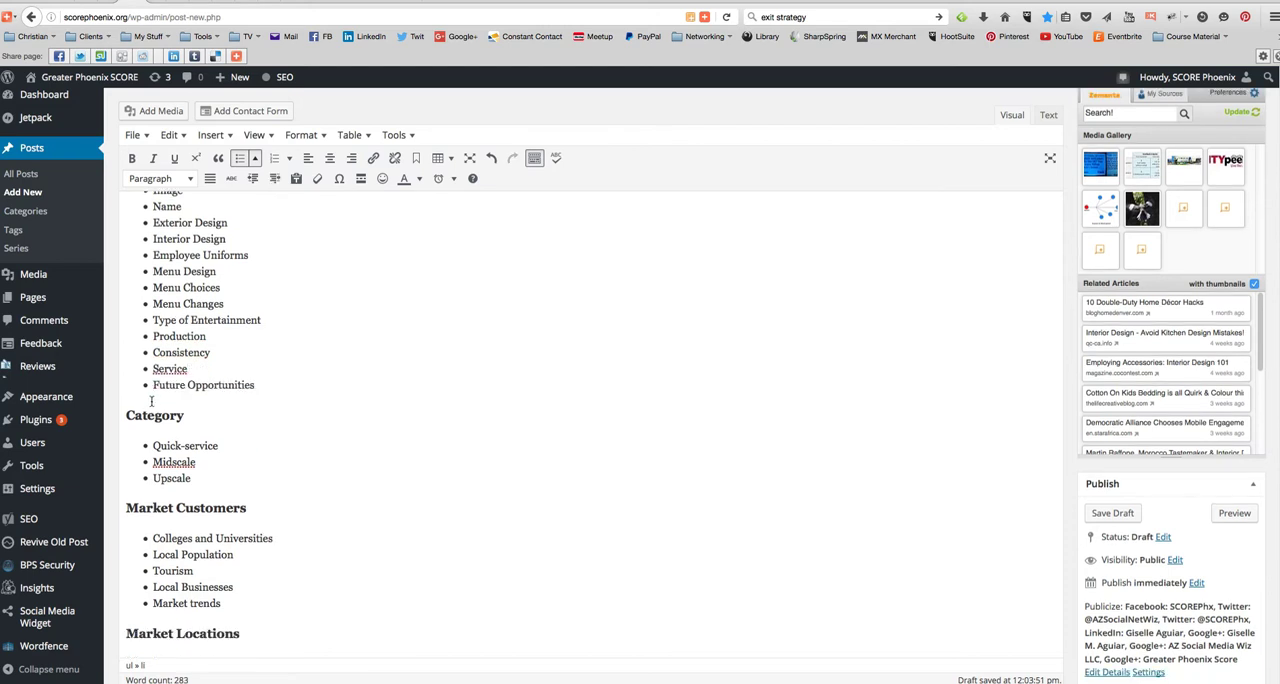
- Format the "Concept:" title at the start of the article as Heading 3
scroll(214, 355, "up", 3)
left_click_drag(183, 306, 118, 307)
left_click(204, 311)
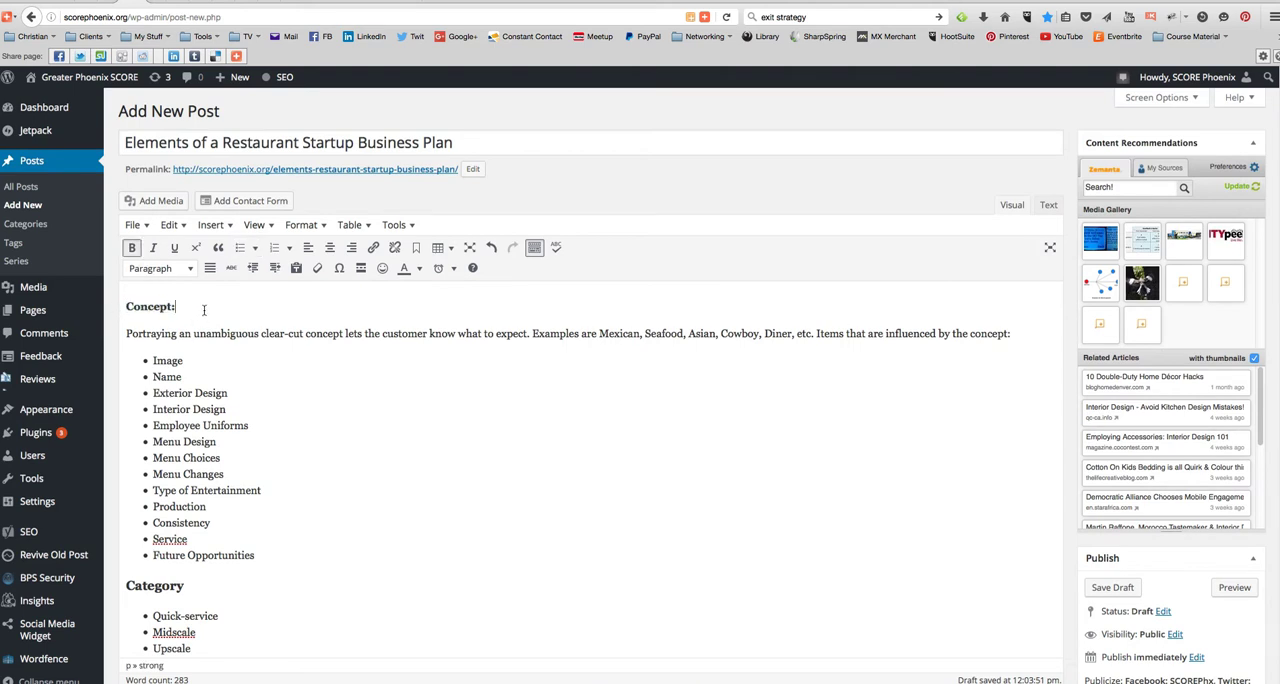
left_click_drag(122, 306, 182, 307)
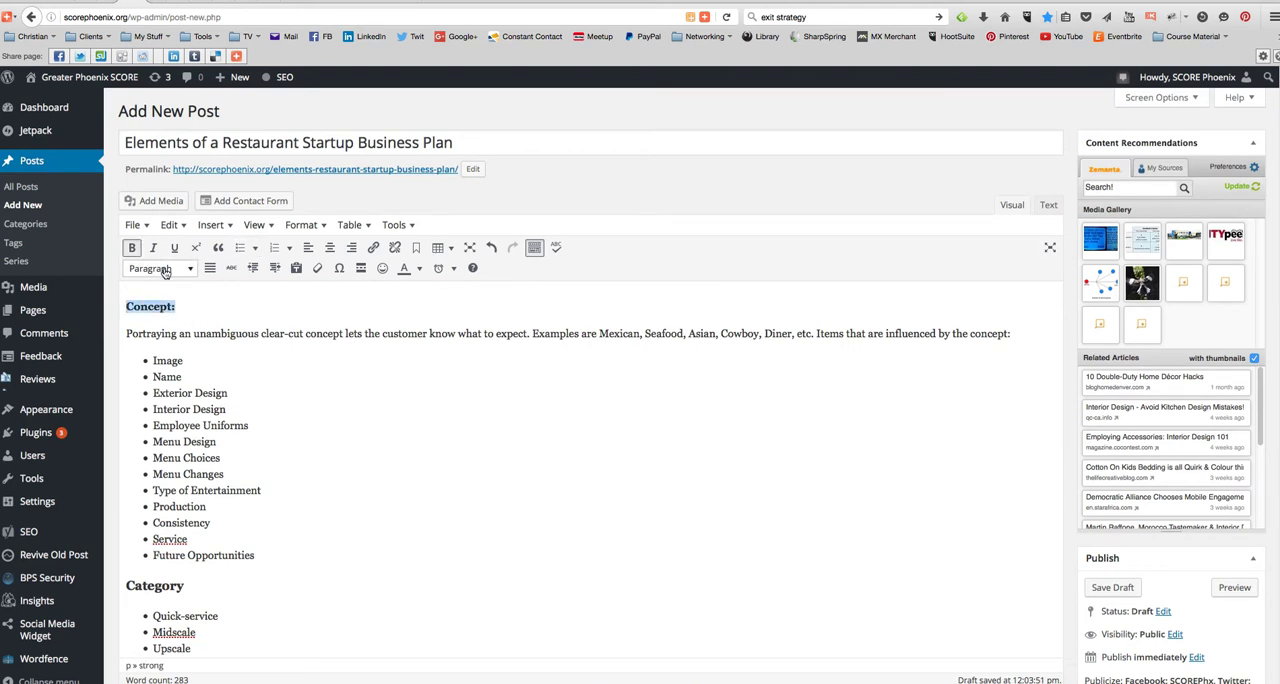
left_click(166, 272)
left_click(183, 358)
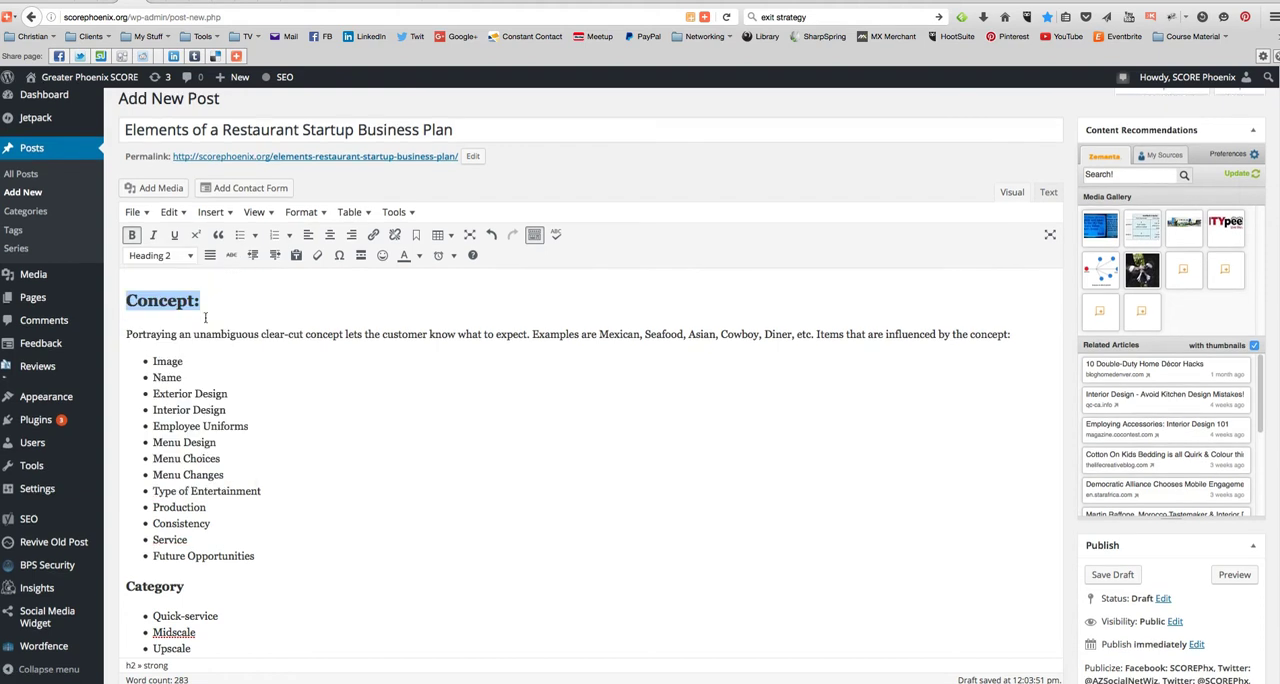
left_click(146, 259)
left_click(196, 366)
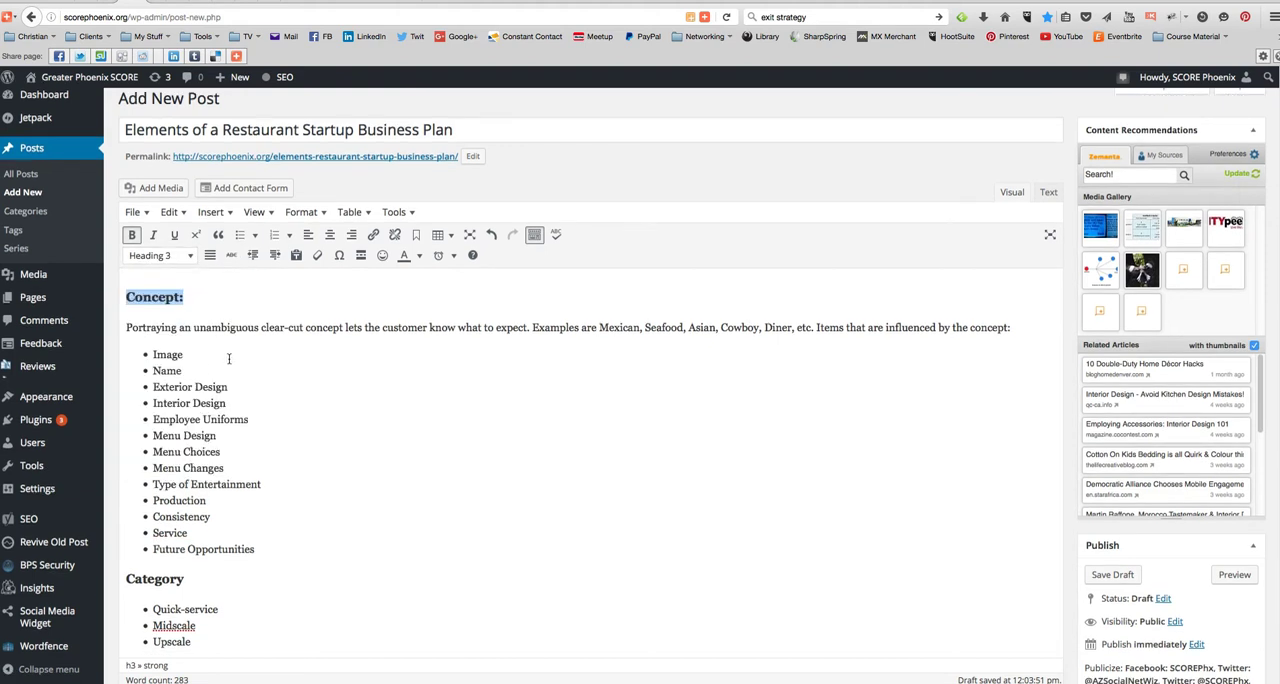
left_click(225, 346)
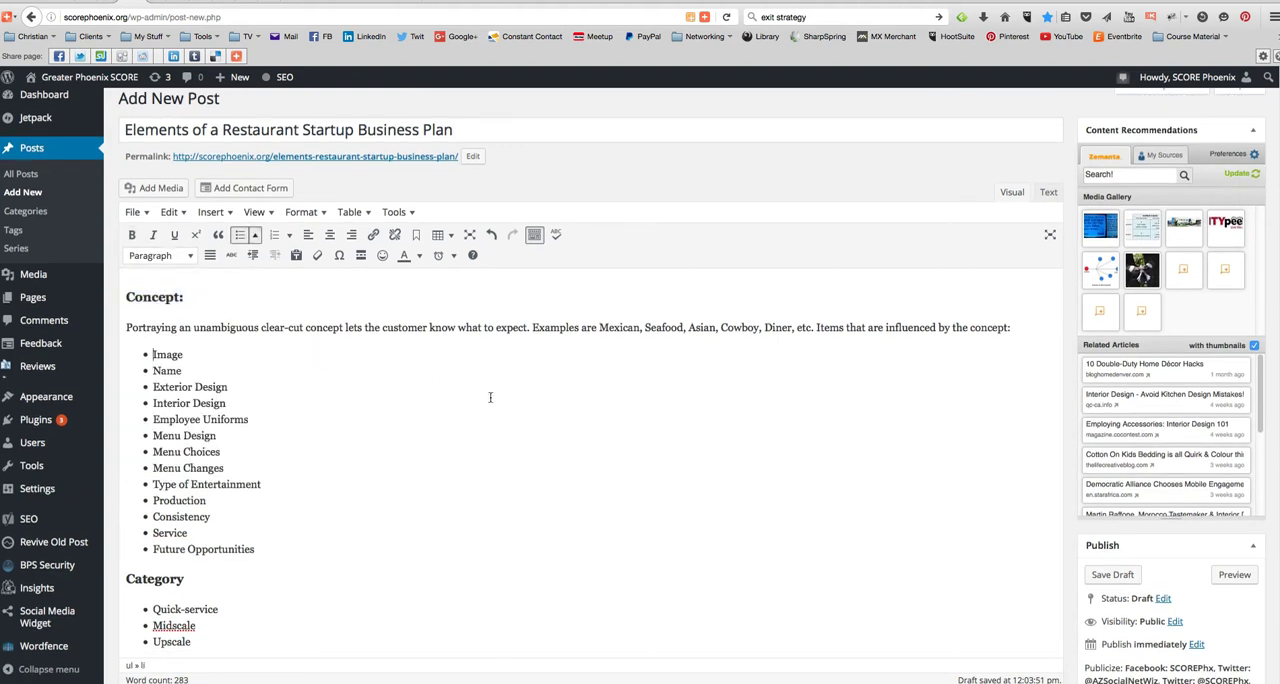
- Format the "Marketing Strategy" title as Heading 3
scroll(426, 438, "down", 10)
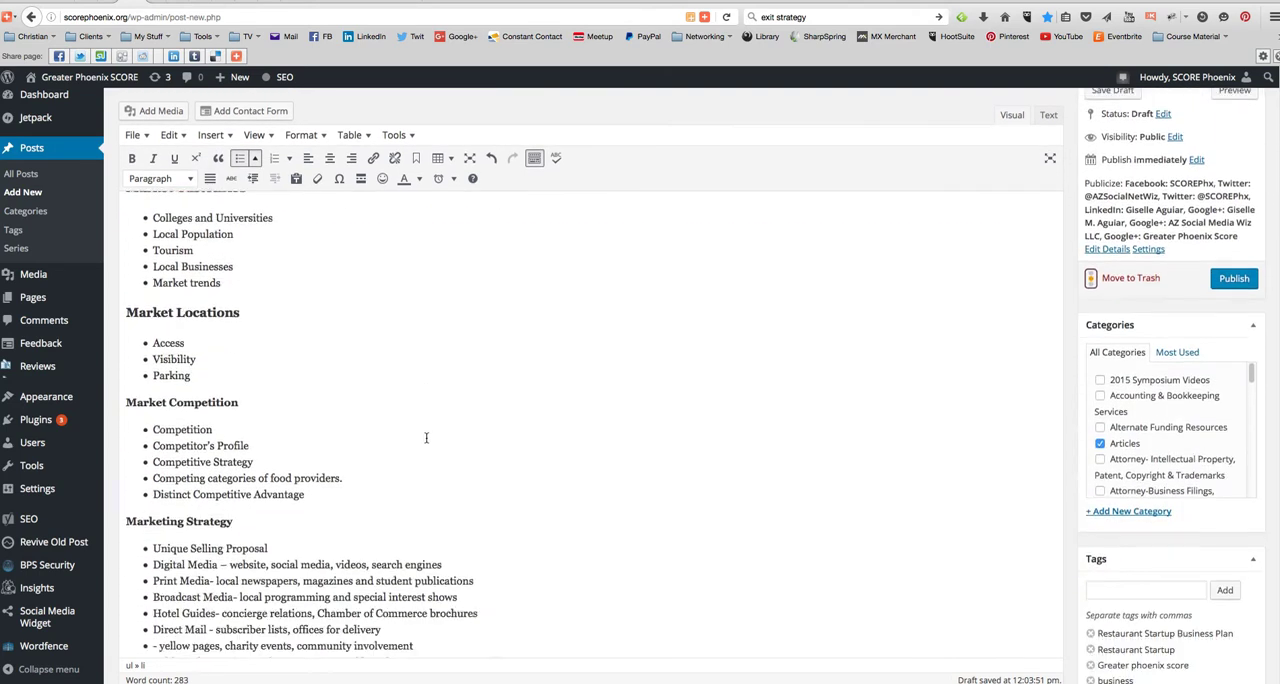
scroll(426, 437, "down", 2)
left_click_drag(228, 325, 117, 324)
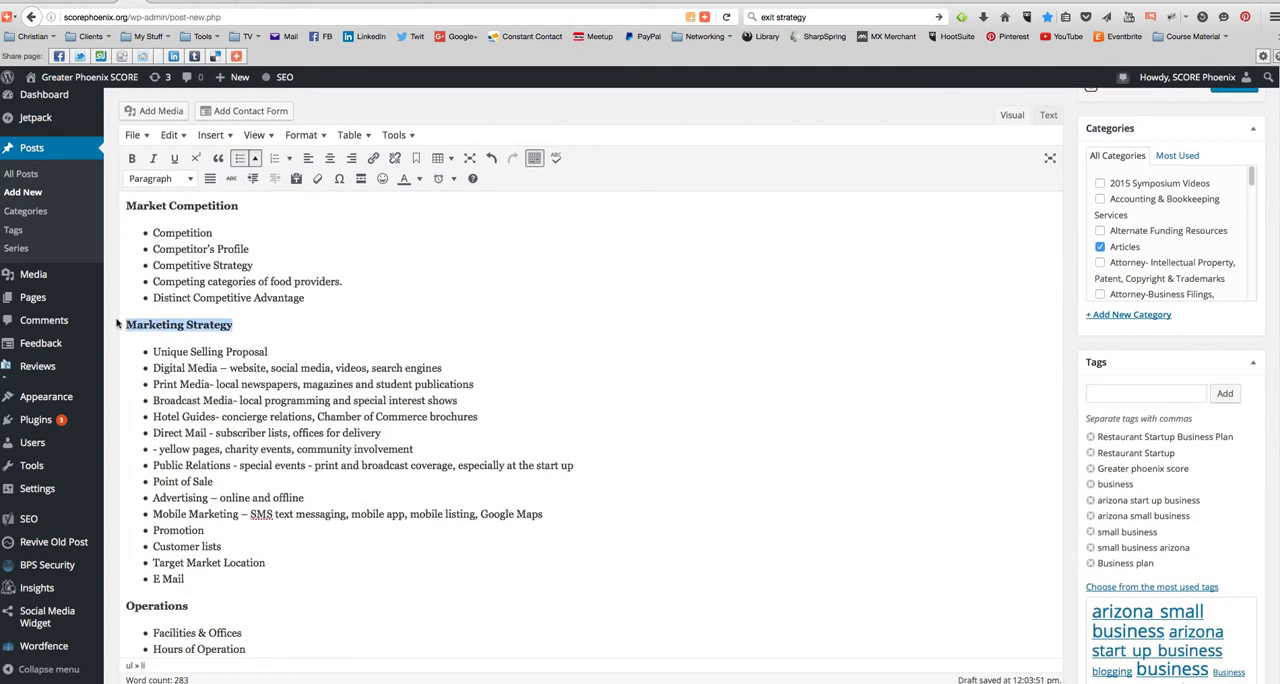
left_click(152, 179)
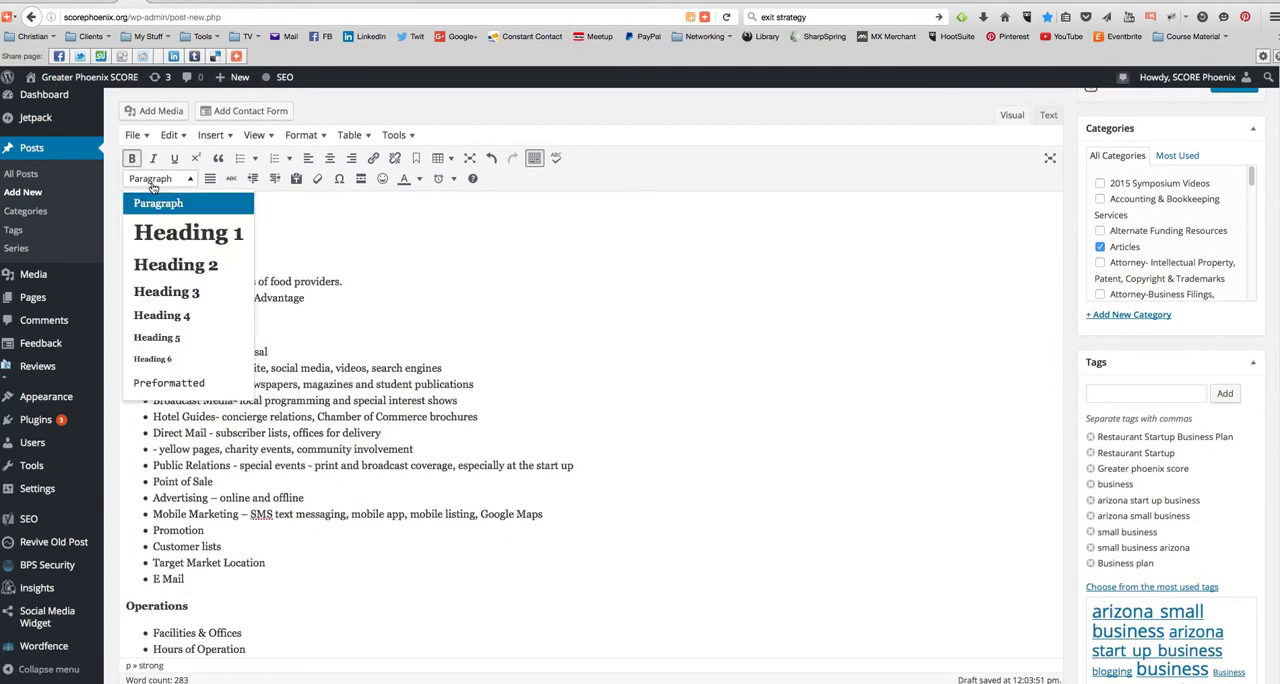
left_click(185, 291)
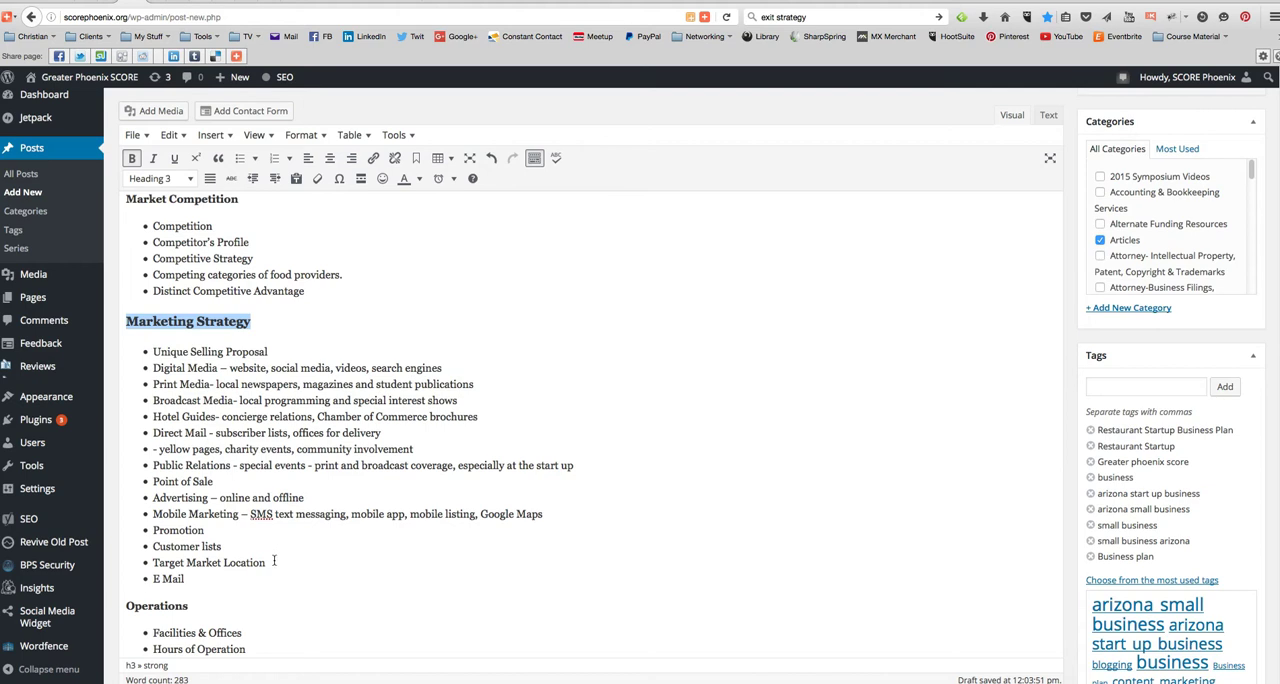
- Format the "Operations" title as Heading 2
scroll(346, 505, "down", 5)
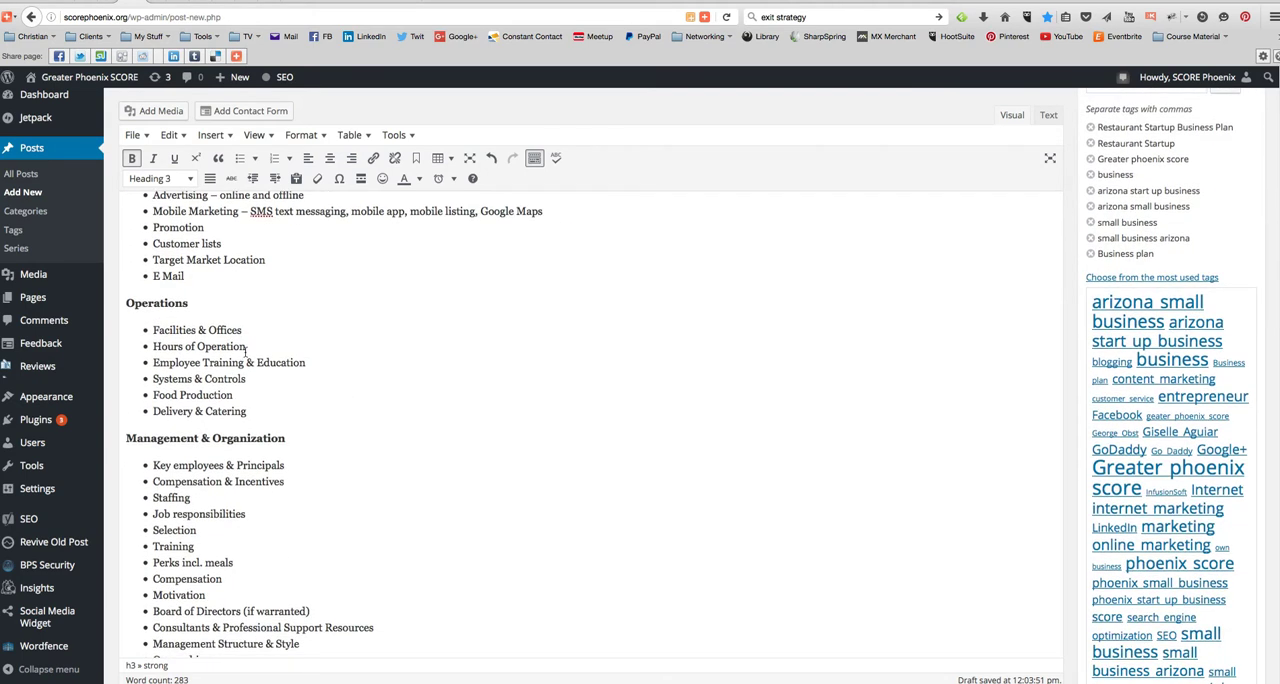
left_click_drag(205, 317, 128, 304)
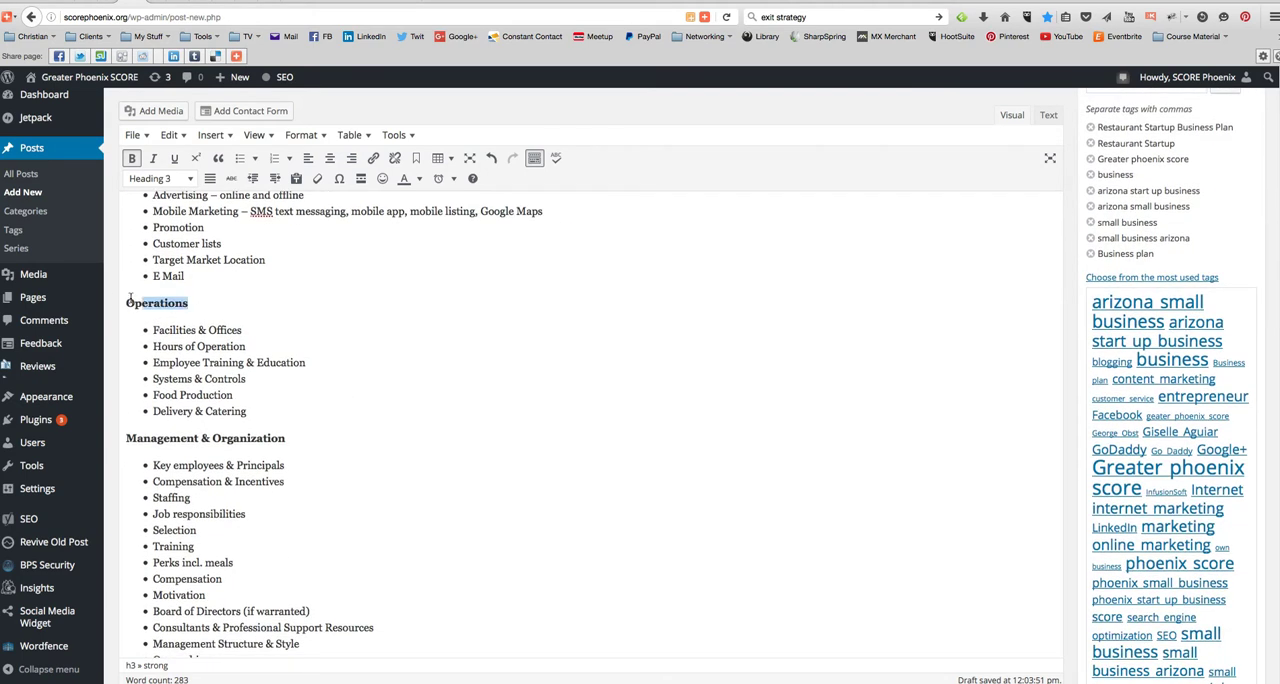
left_click(160, 178)
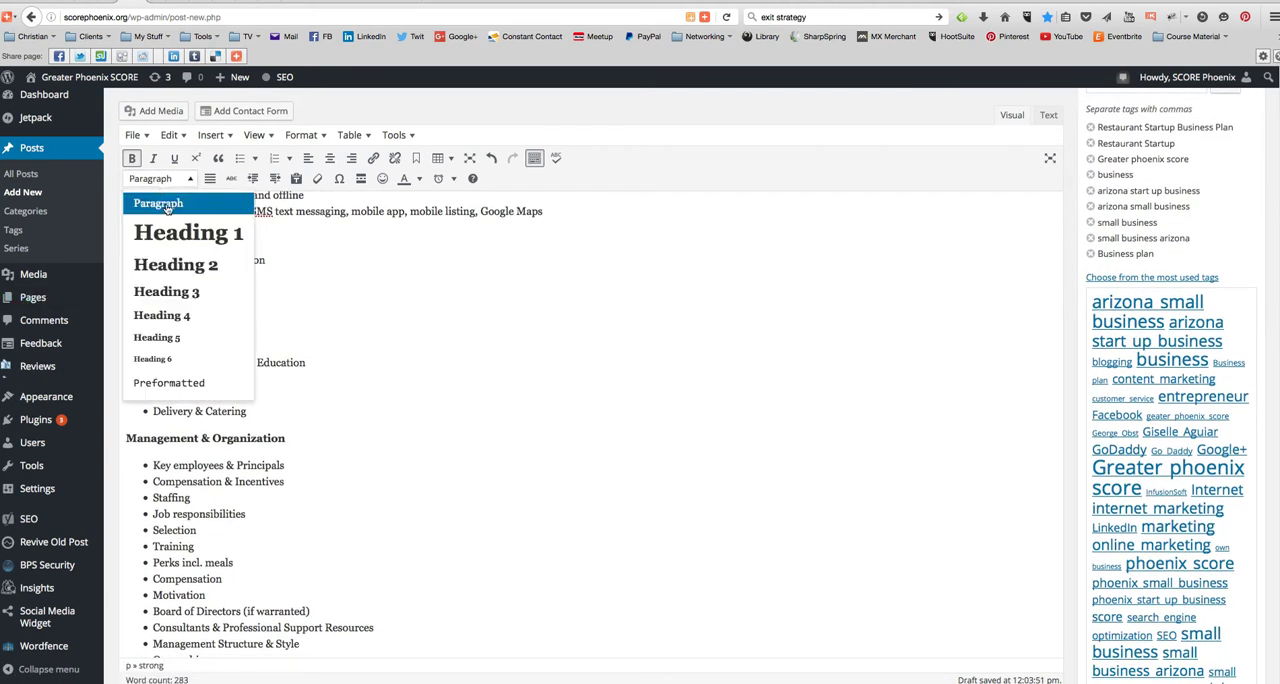
left_click(208, 273)
- Format the "Management & Organization" title as Heading 2
left_click_drag(292, 438, 120, 438)
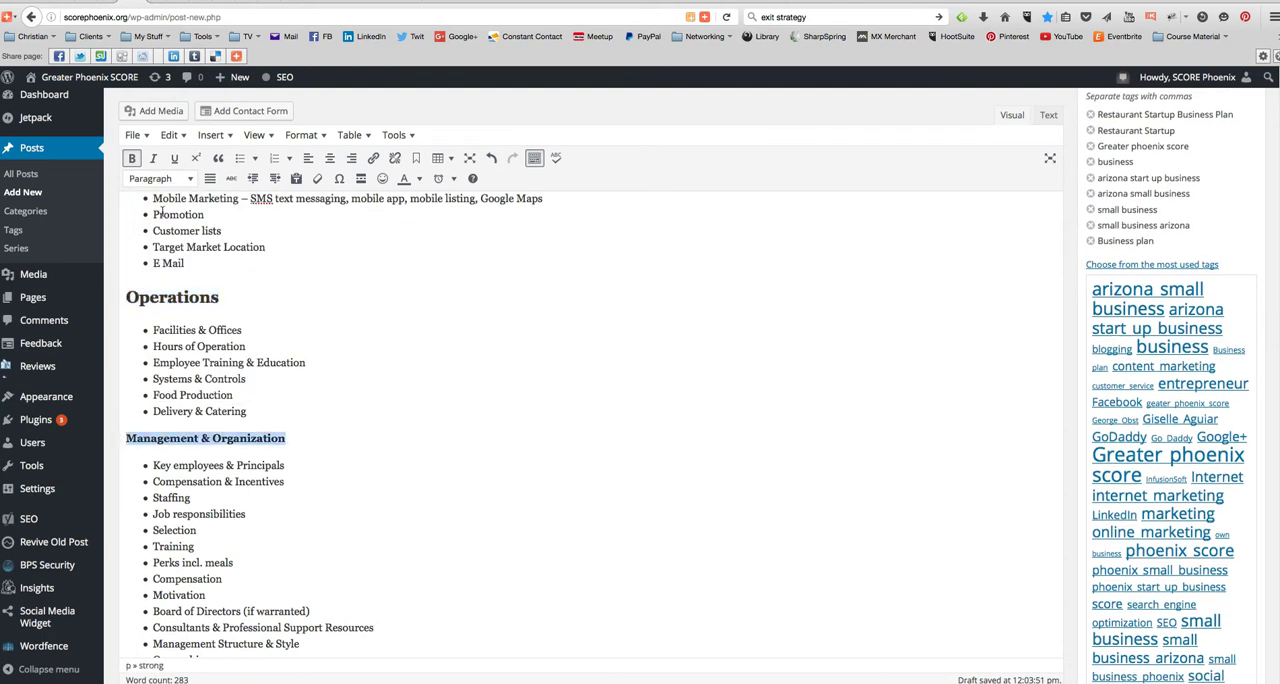
left_click(164, 182)
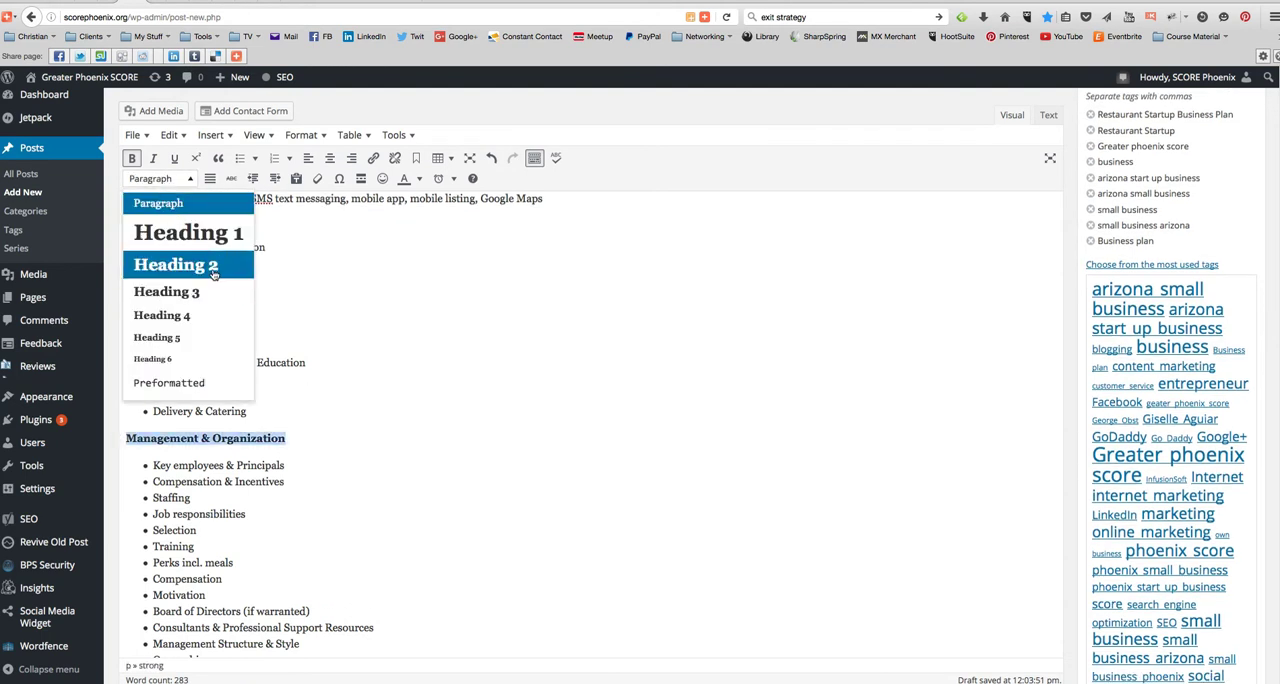
left_click(182, 274)
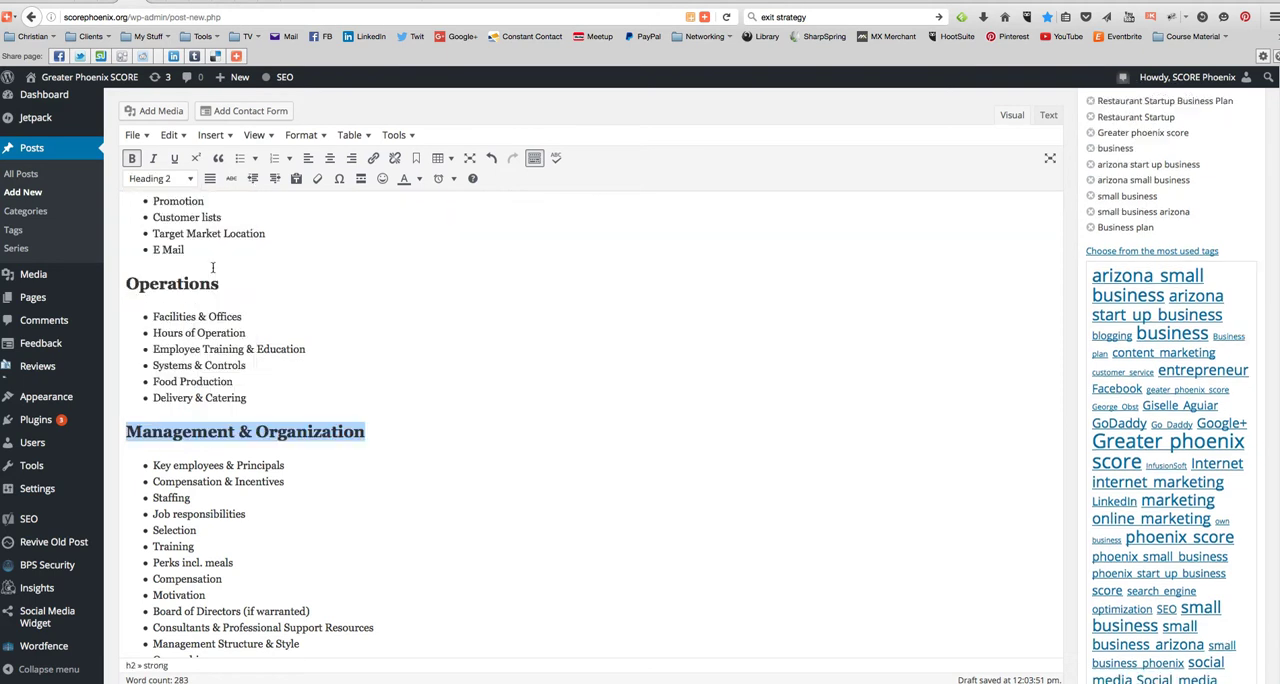
- Format the "Management" and "Management & Organization" titles as Heading 3
scroll(370, 465, "down", 1)
scroll(369, 465, "down", 3)
left_click_drag(200, 471, 112, 470)
left_click(163, 180)
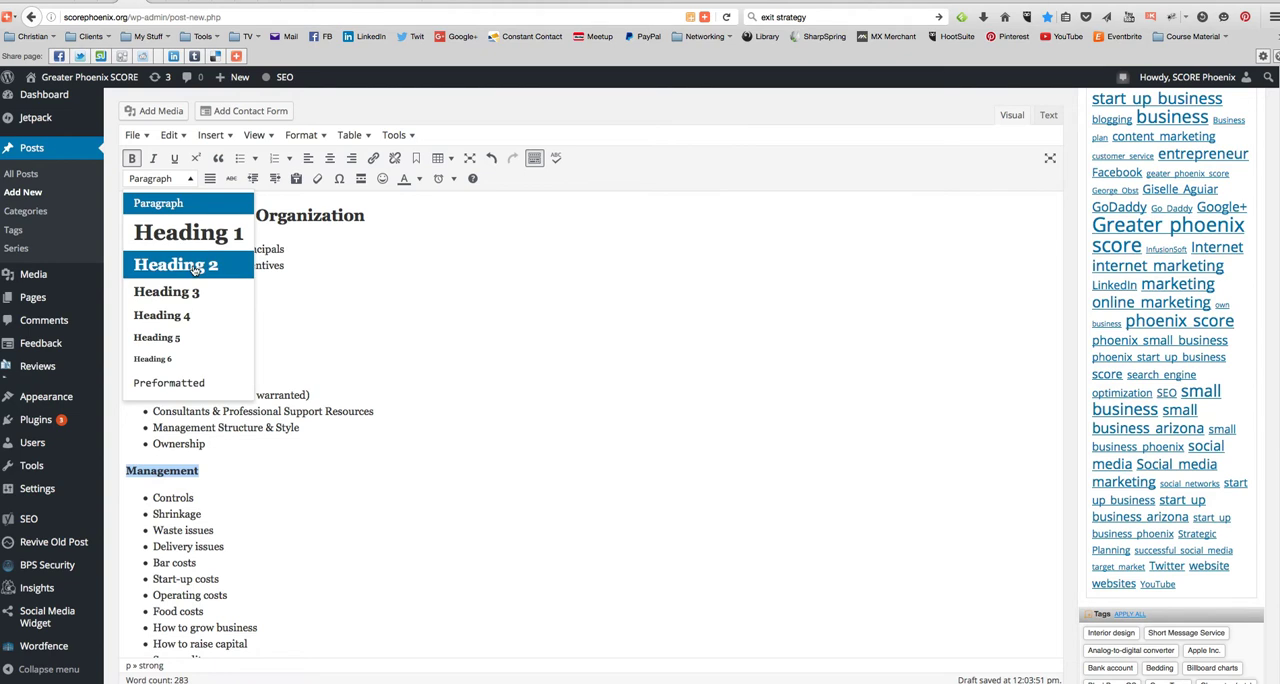
left_click(196, 292)
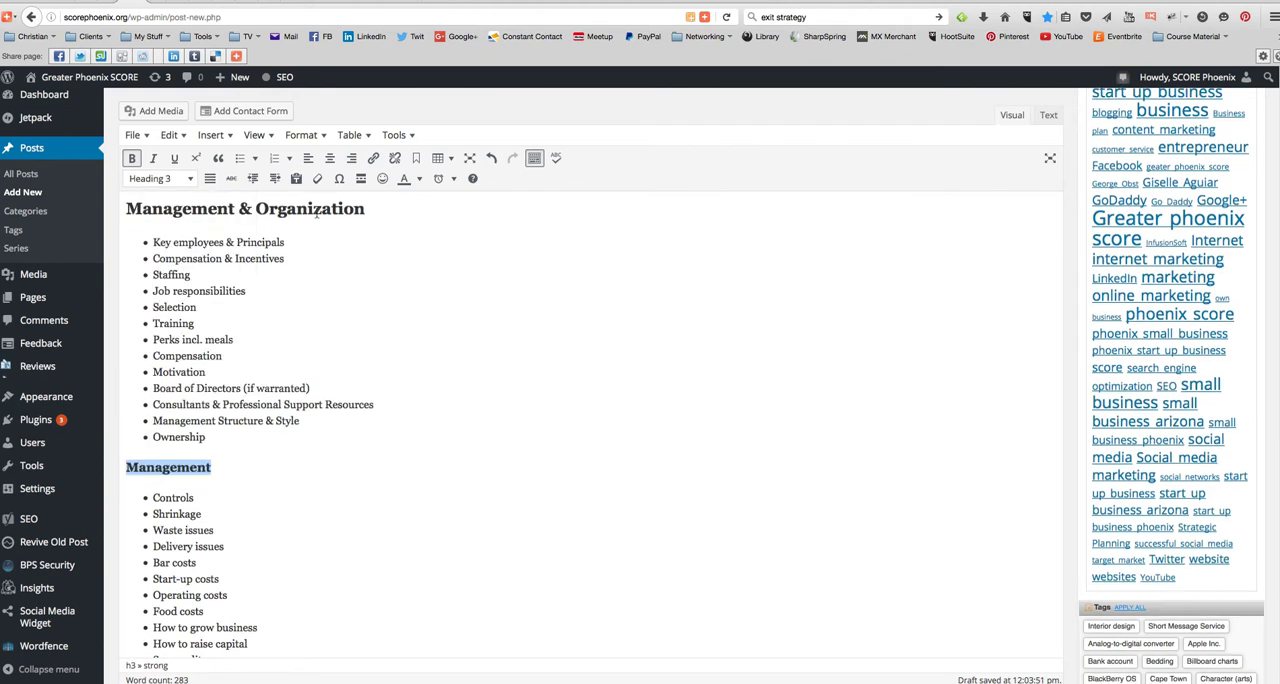
left_click_drag(377, 210, 97, 203)
left_click(152, 179)
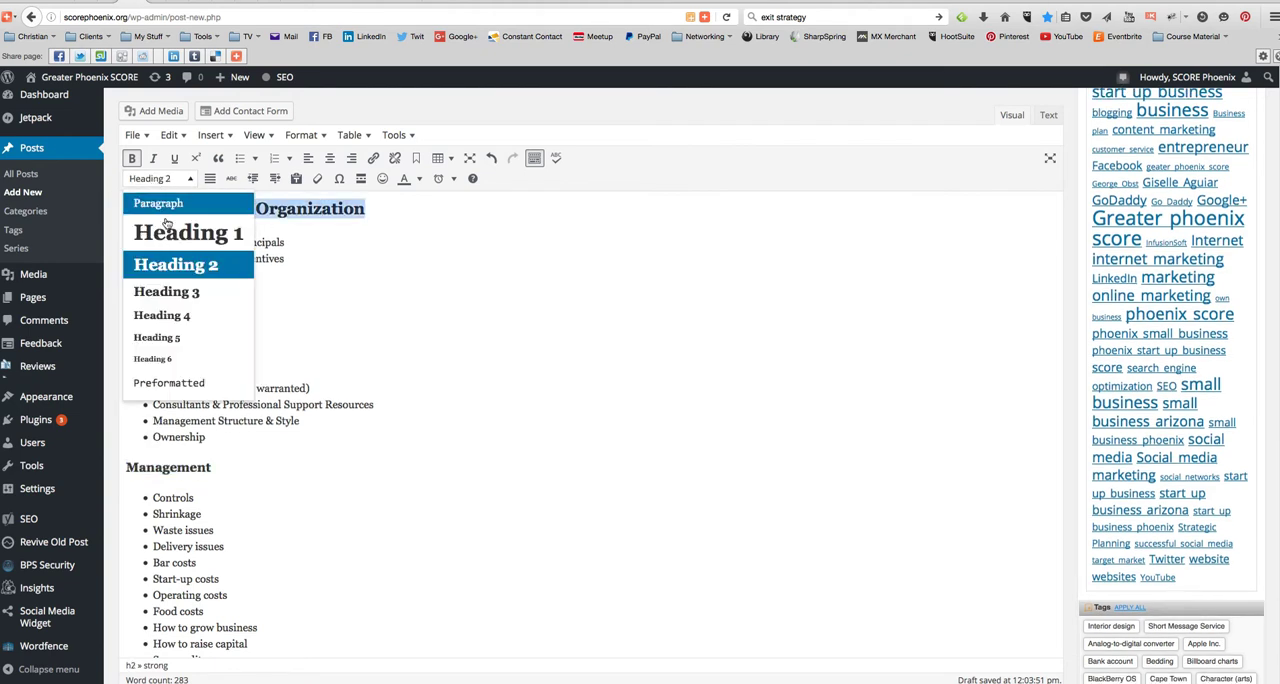
left_click(166, 291)
- Format the "Legal Structure" title near the end of the article as Heading 3
scroll(345, 446, "down", 5)
scroll(340, 441, "down", 3)
left_click_drag(216, 458, 108, 461)
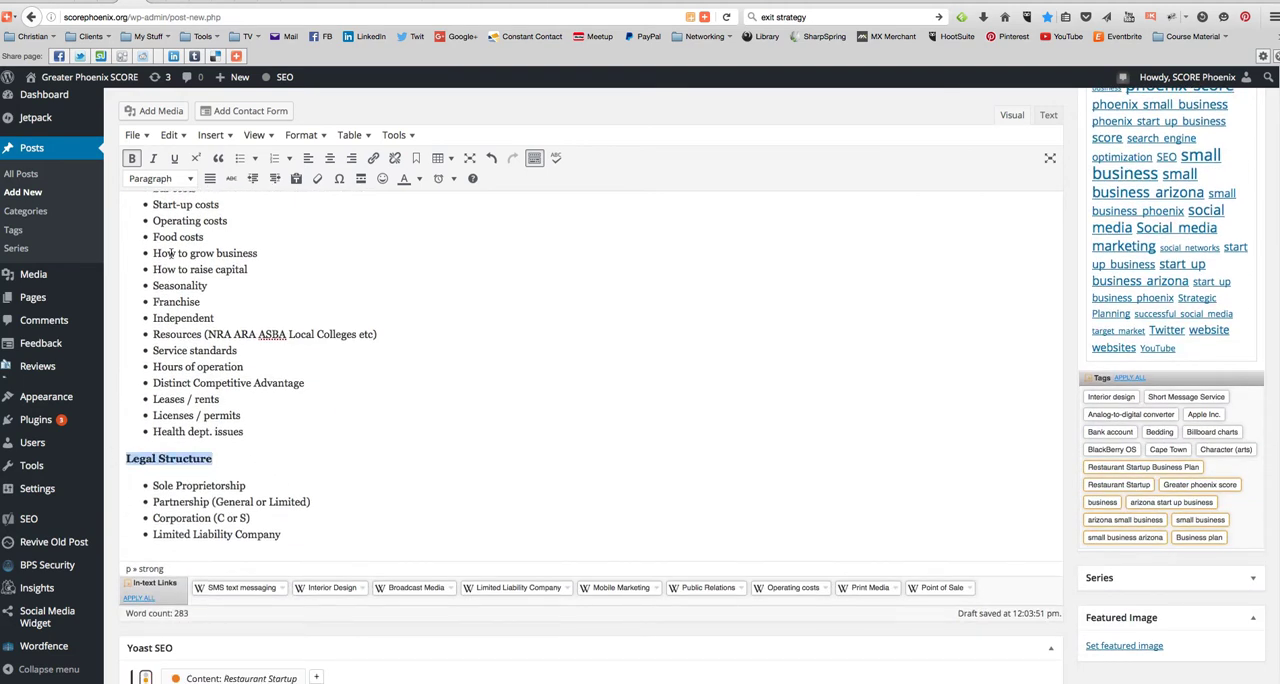
left_click(172, 181)
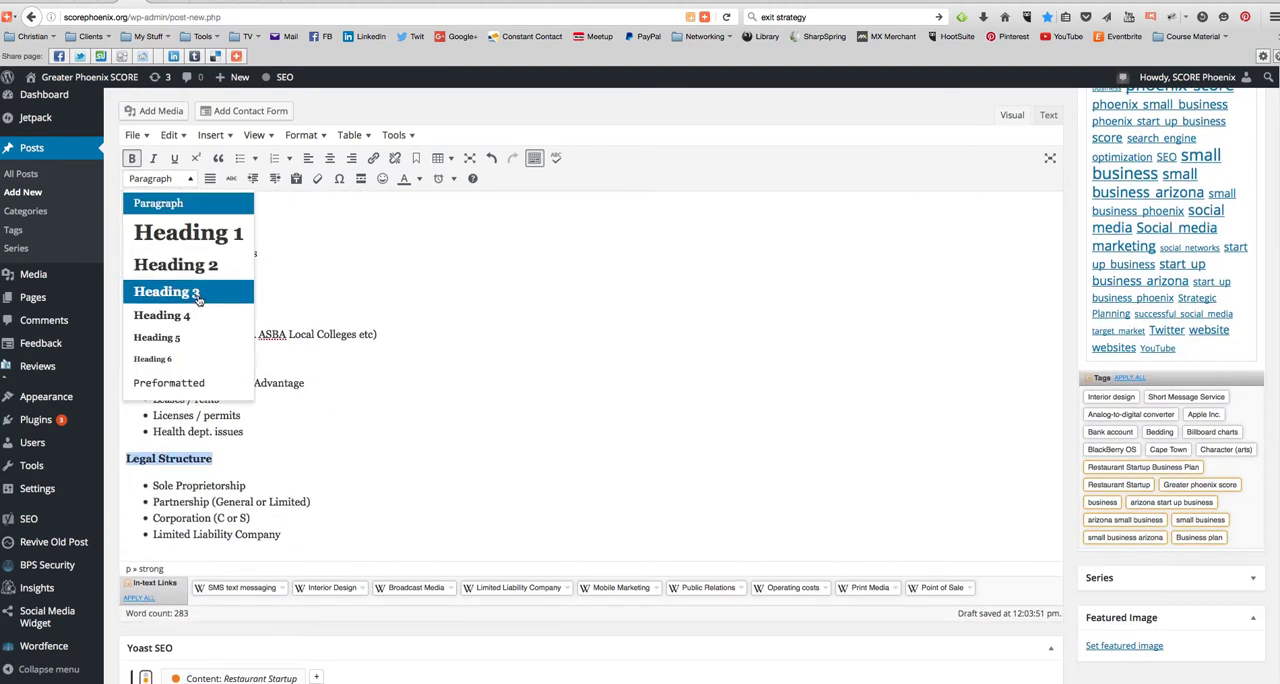
left_click(197, 298)
- Insert blank lines above the "Concept:" title and clear the trial text entered there
scroll(307, 393, "down", 4)
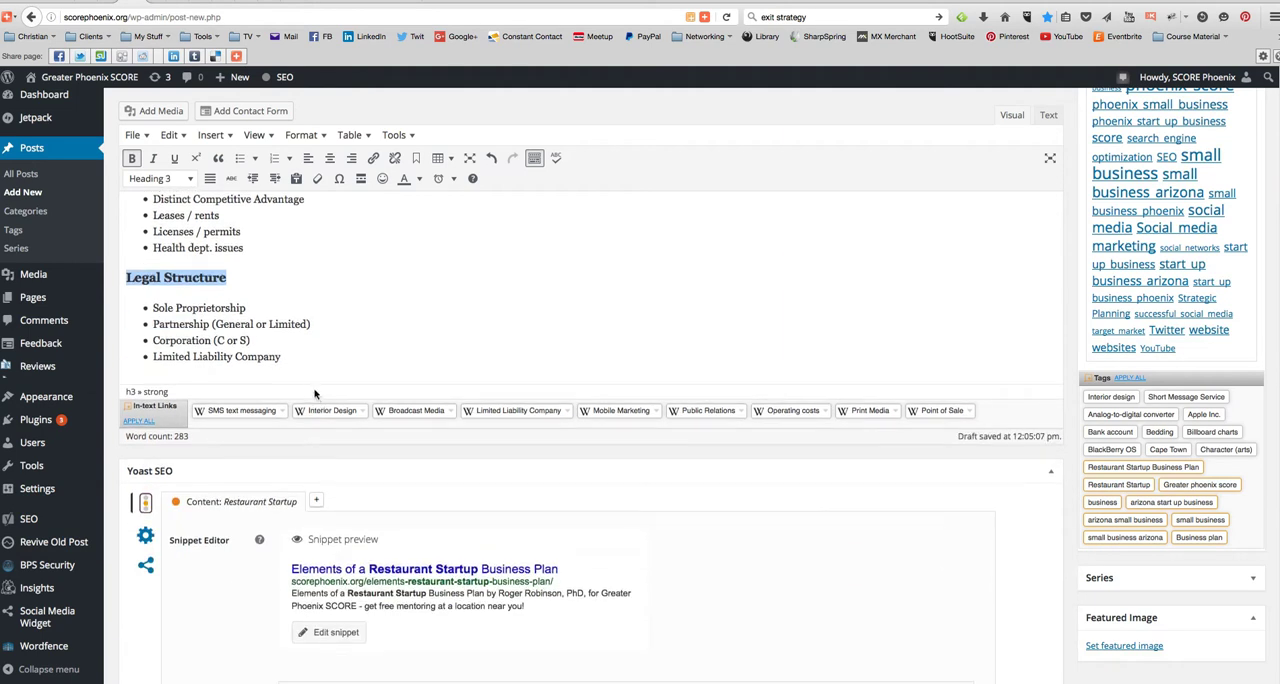
scroll(234, 557, "down", 5)
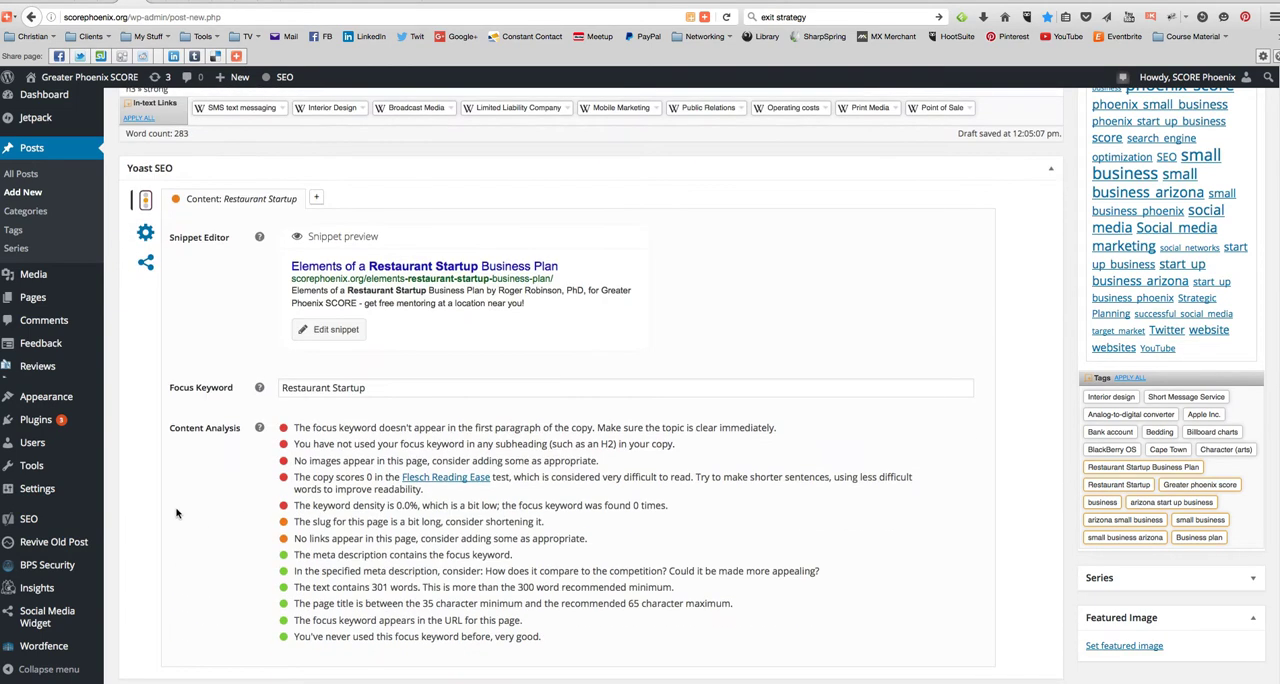
scroll(463, 460, "up", 10)
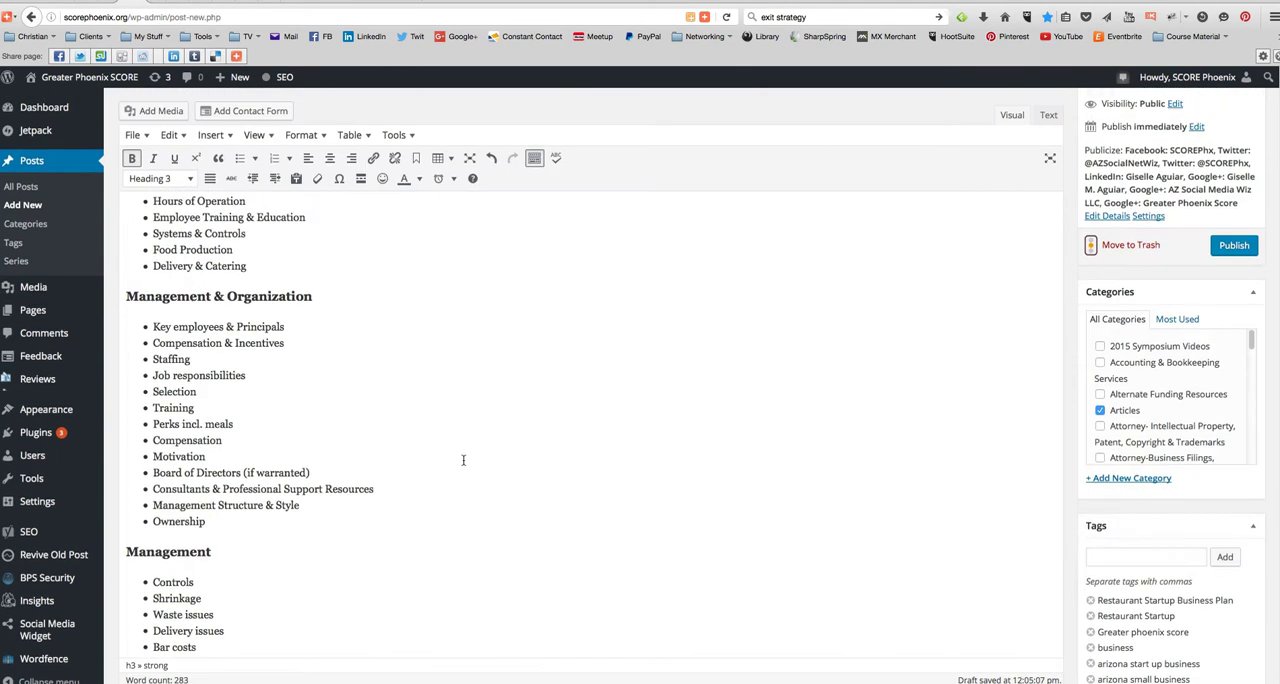
scroll(463, 460, "up", 5)
scroll(477, 433, "up", 10)
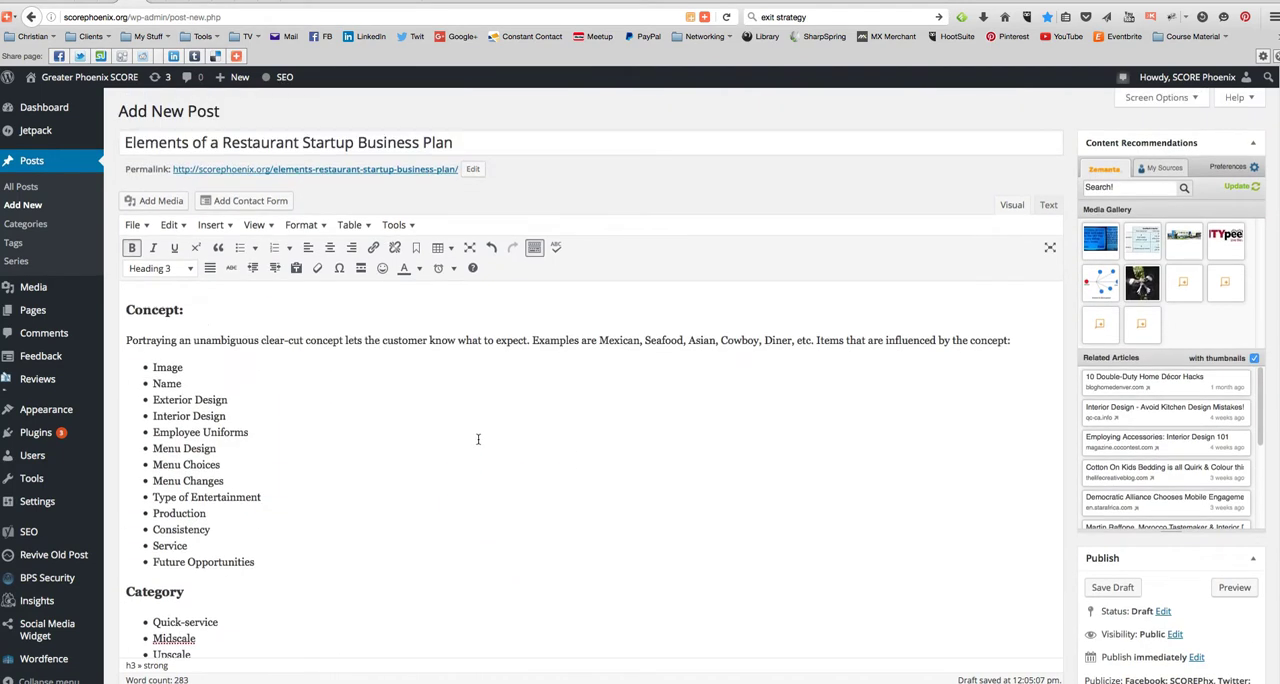
key("Return")
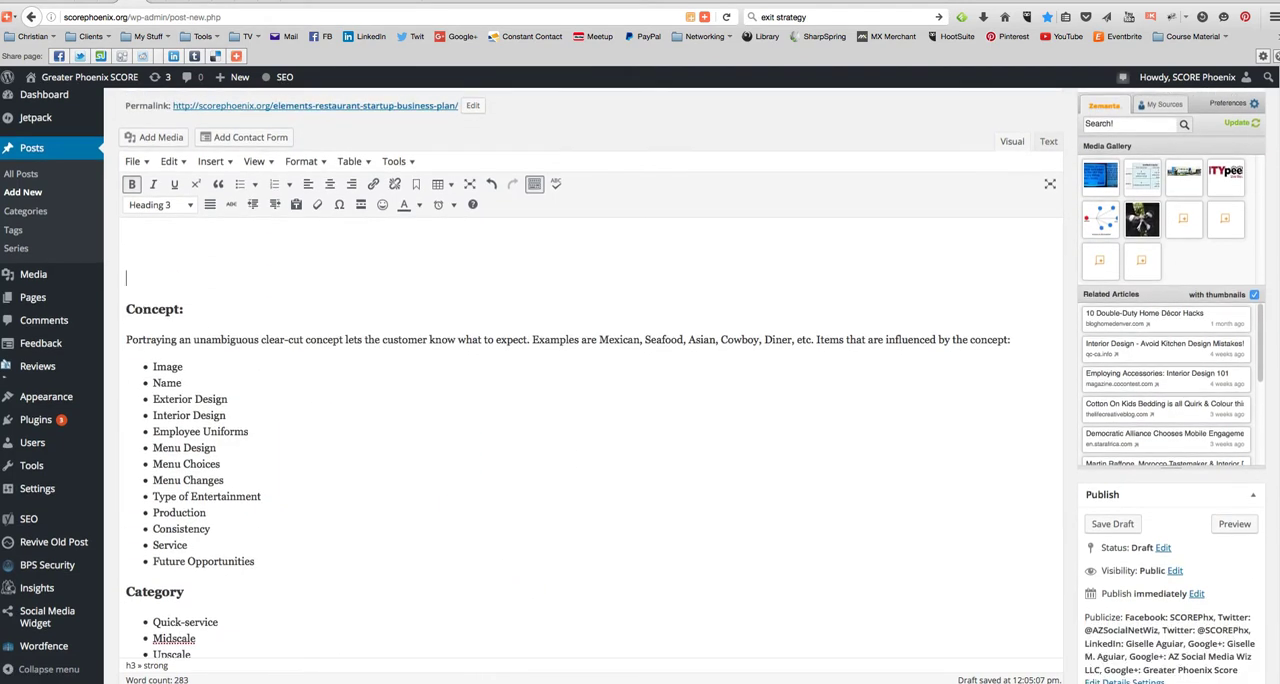
type("asd")
key("BackSpace")
key("BackSpace")
key("BackSpace")
- Begin a paragraph-style introduction above "Concept:" with "Any new business needs a plan. Here are the key elements of a strong"
left_click(160, 204)
left_click(174, 236)
type("An")
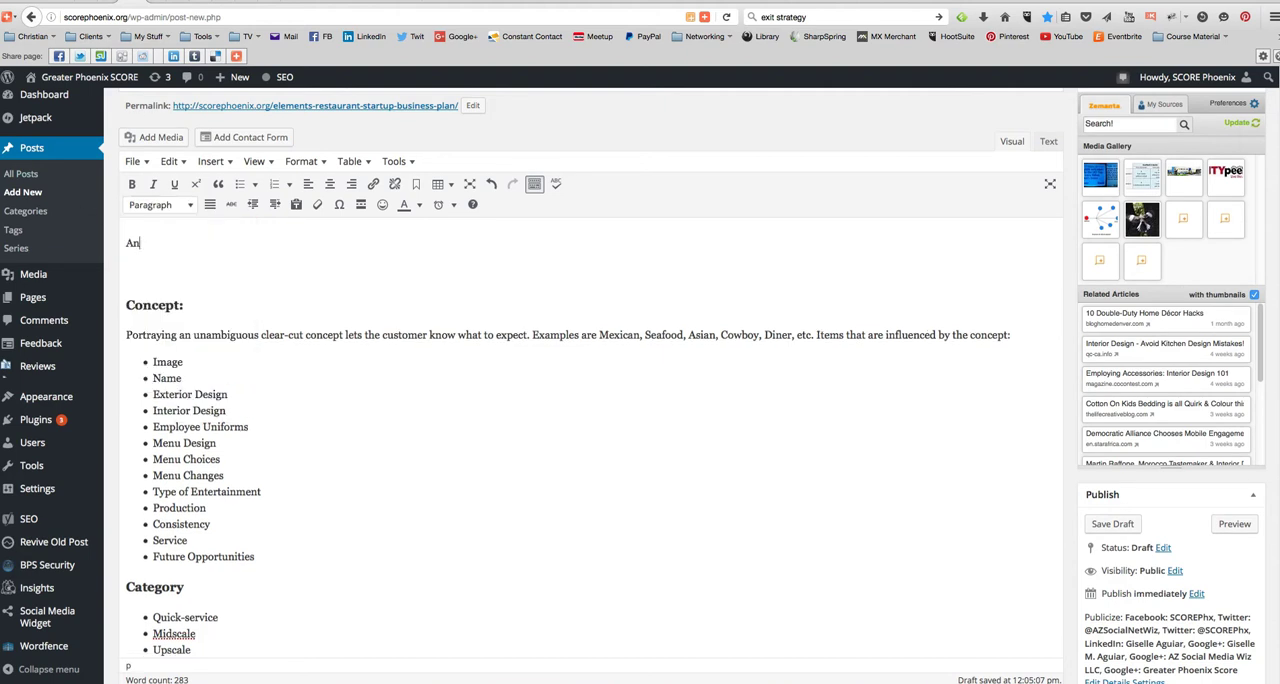
type("y new business needs a plan. Here are the ")
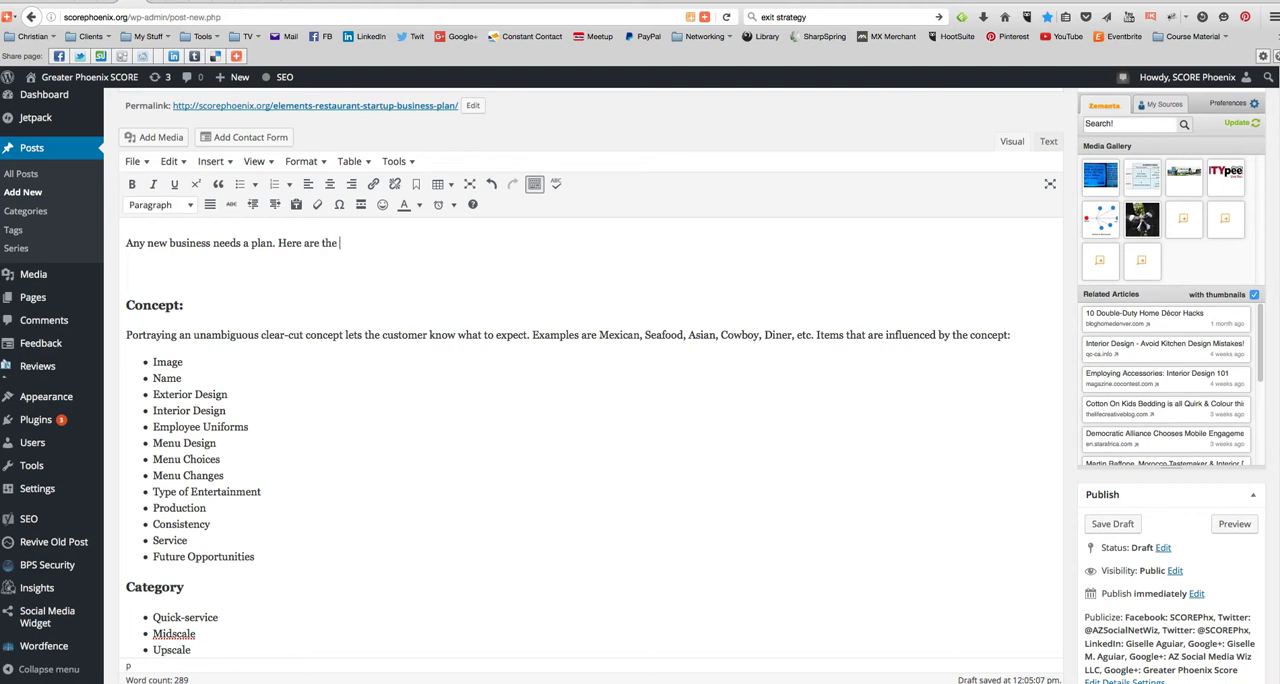
type("key elements of a strong")
- Complete the introduction with "Restaurant Startup Business Plan:" copied from the post title and remove the blank lines below it
scroll(206, 254, "up", 2)
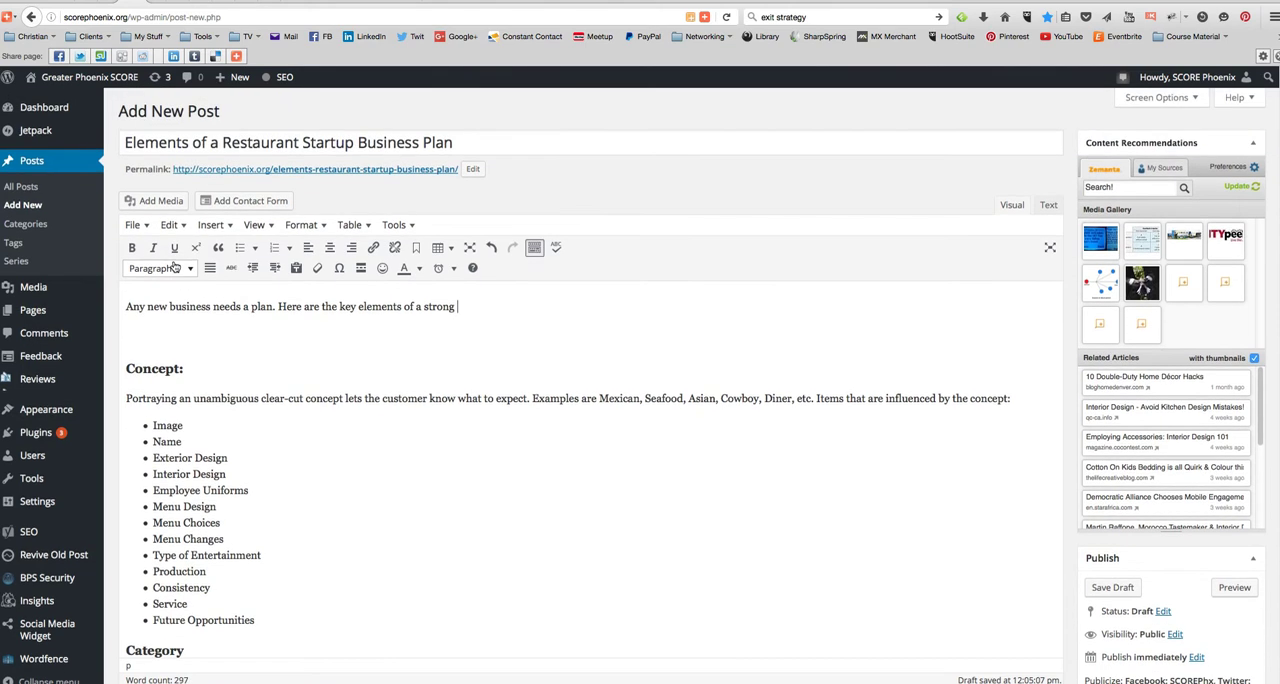
triple_click(271, 142)
left_click(356, 143)
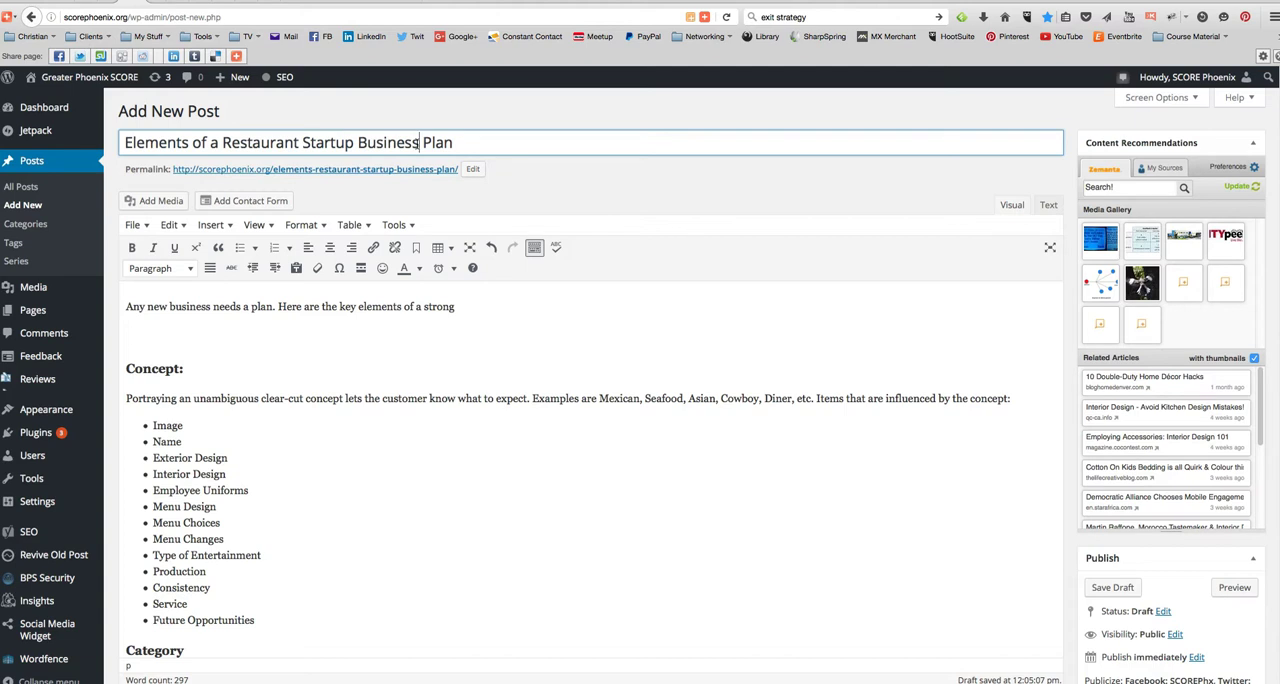
left_click_drag(454, 142, 224, 142)
key("ctrl+c")
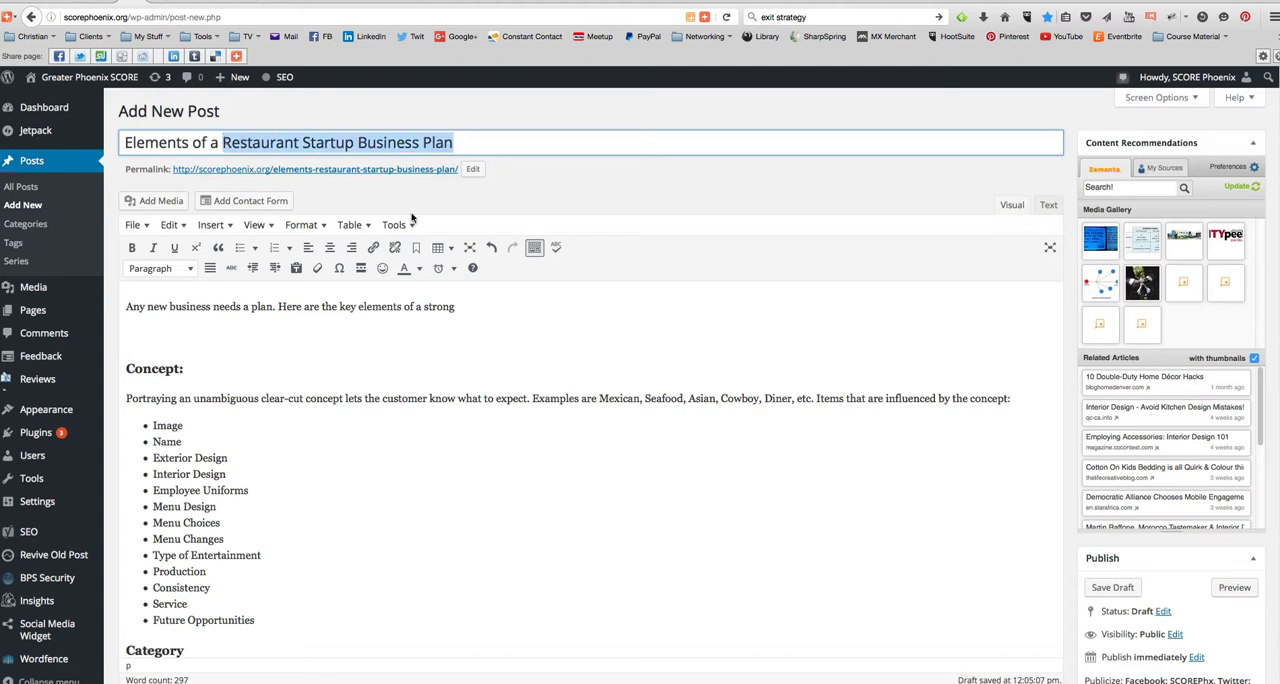
left_click(464, 304)
key("ctrl+v")
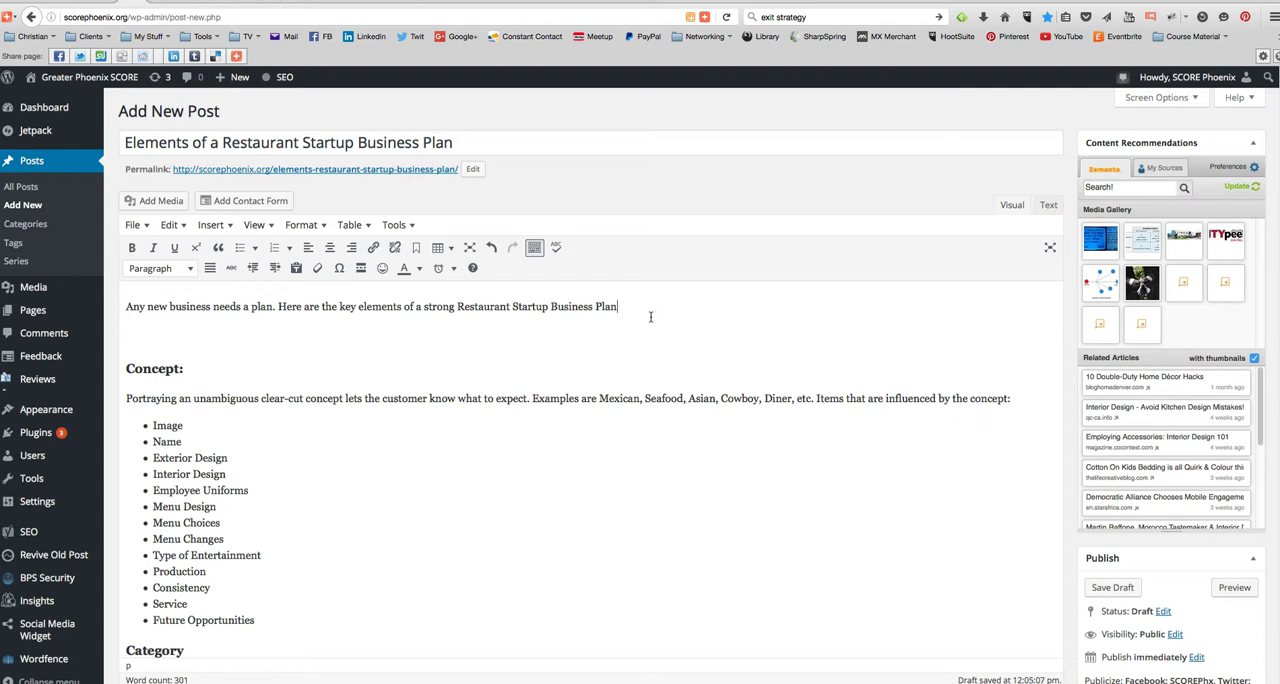
type(":")
key("Delete")
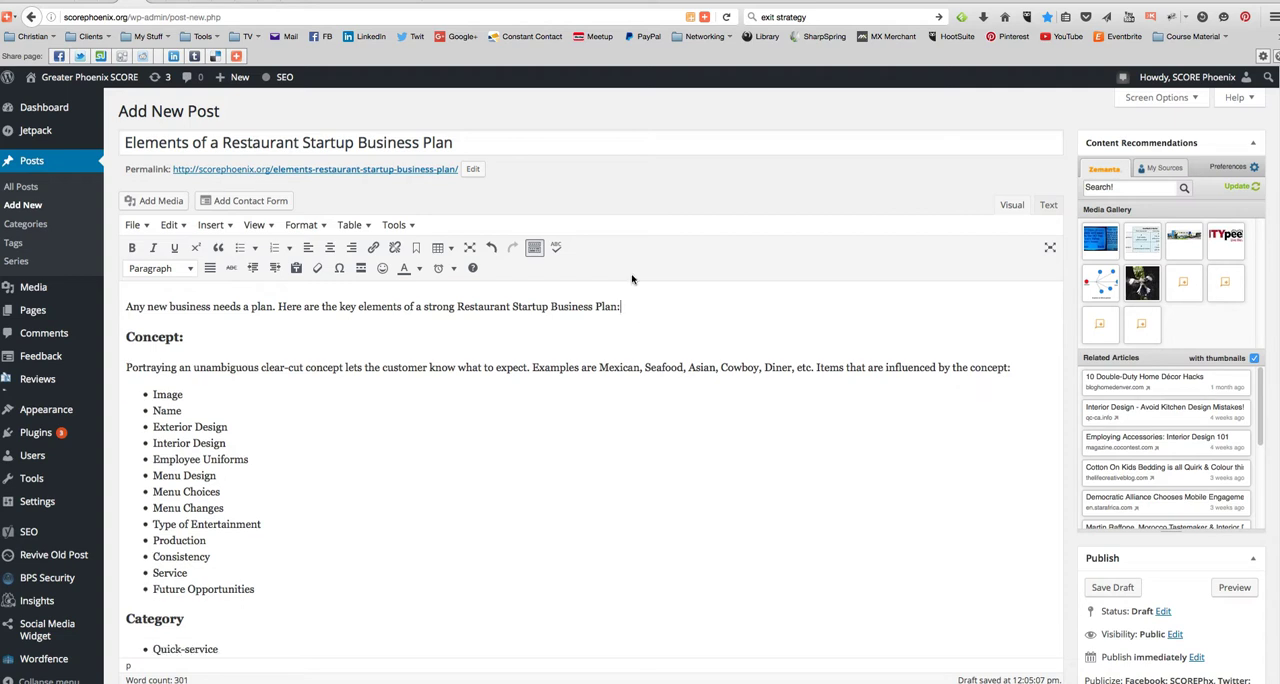
- Add a closing line below the Legal Structure list: "If you need help with your Restaurant Startup Business Plan - a SCORE mentor can help you"
scroll(350, 495, "down", 15)
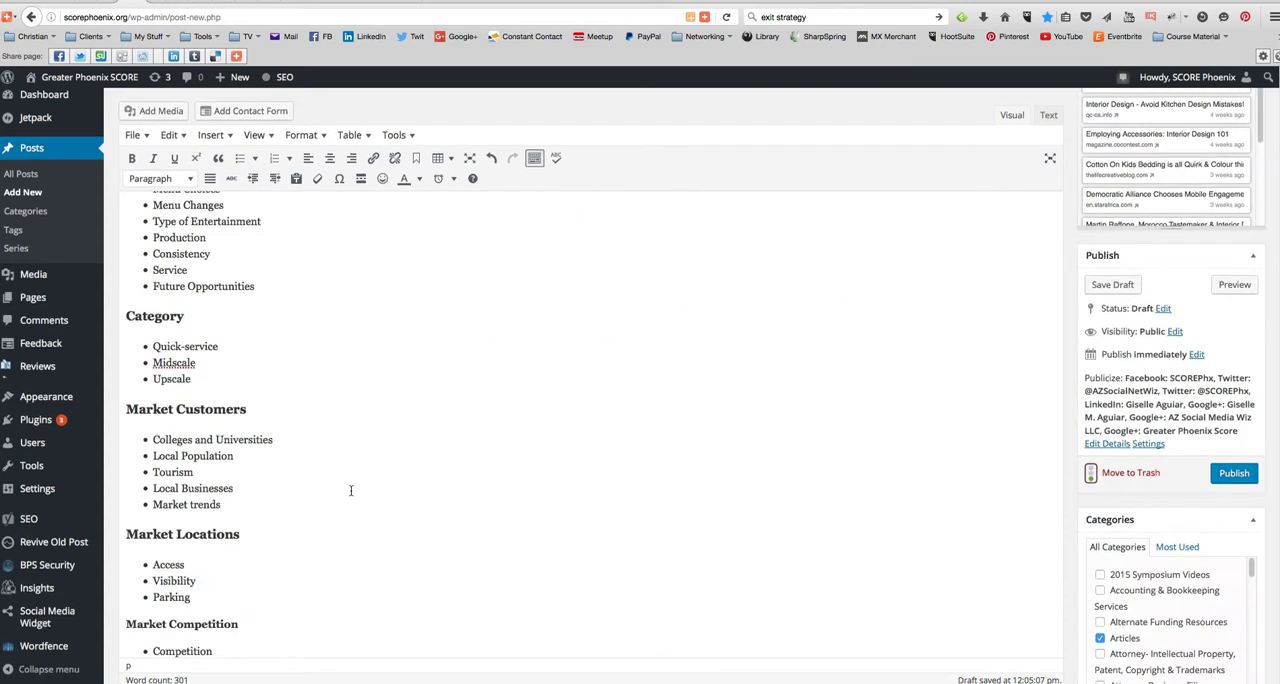
scroll(350, 484, "down", 10)
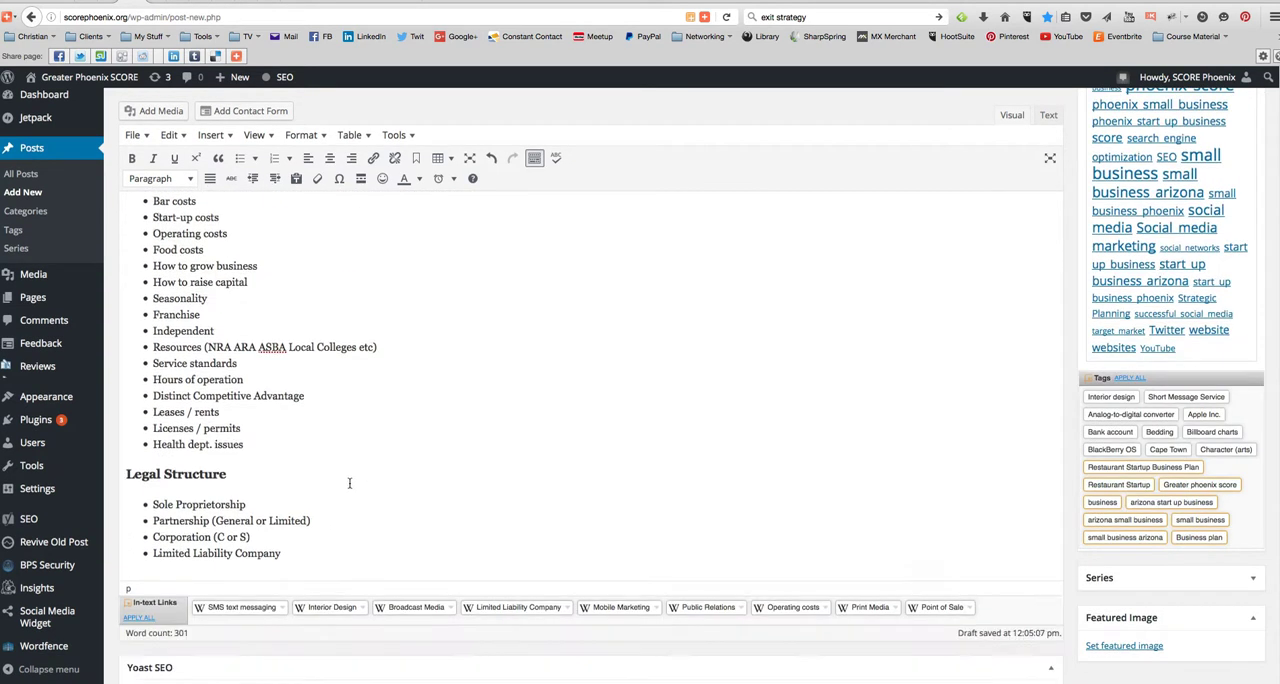
left_click(317, 392)
key("Return")
key("Return")
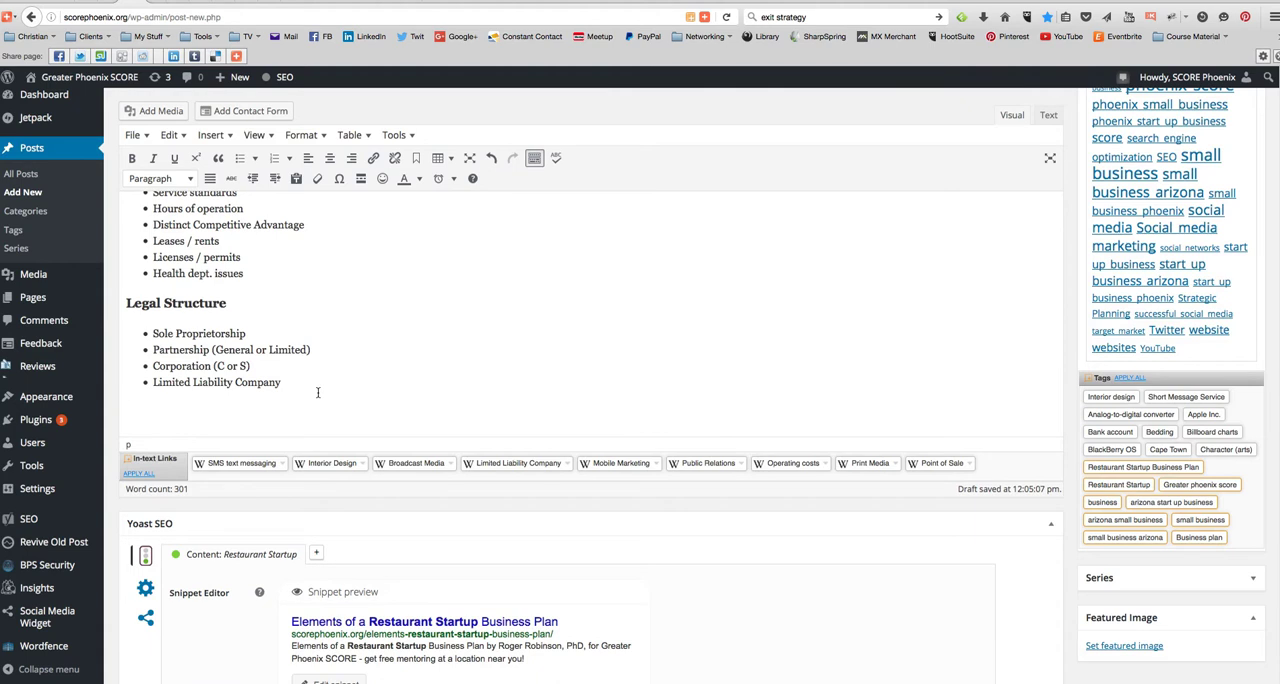
type("If you need help with your")
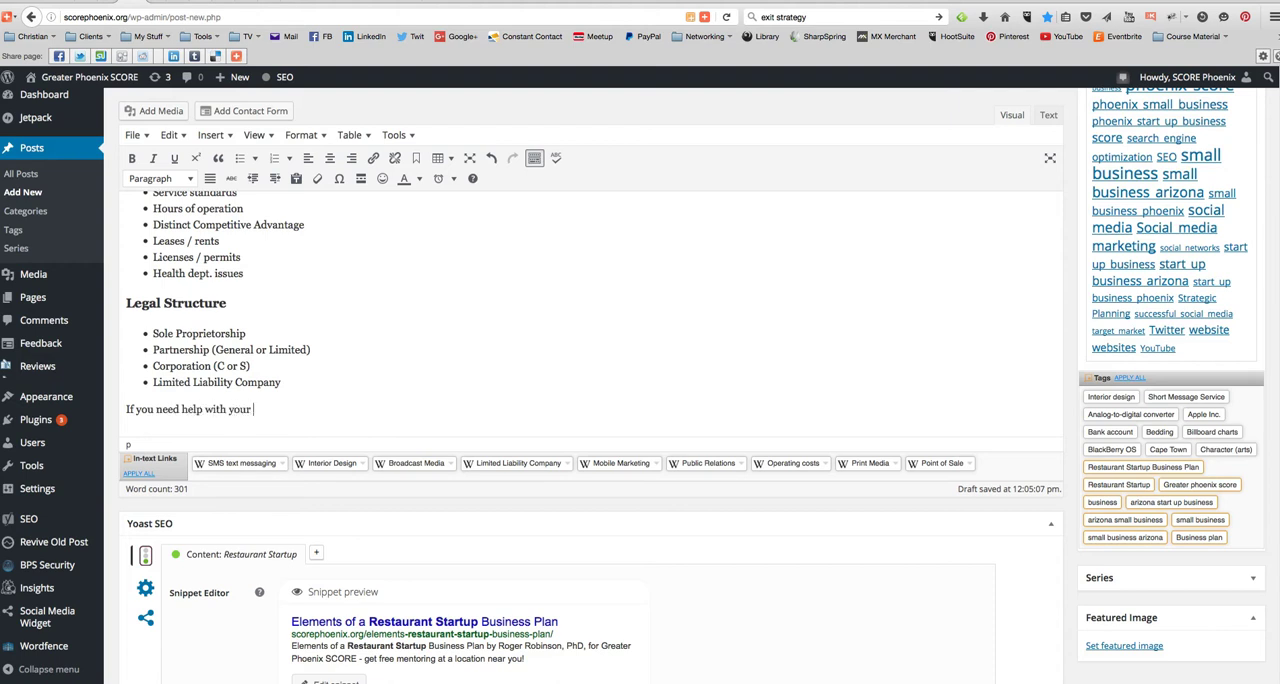
key("super+v")
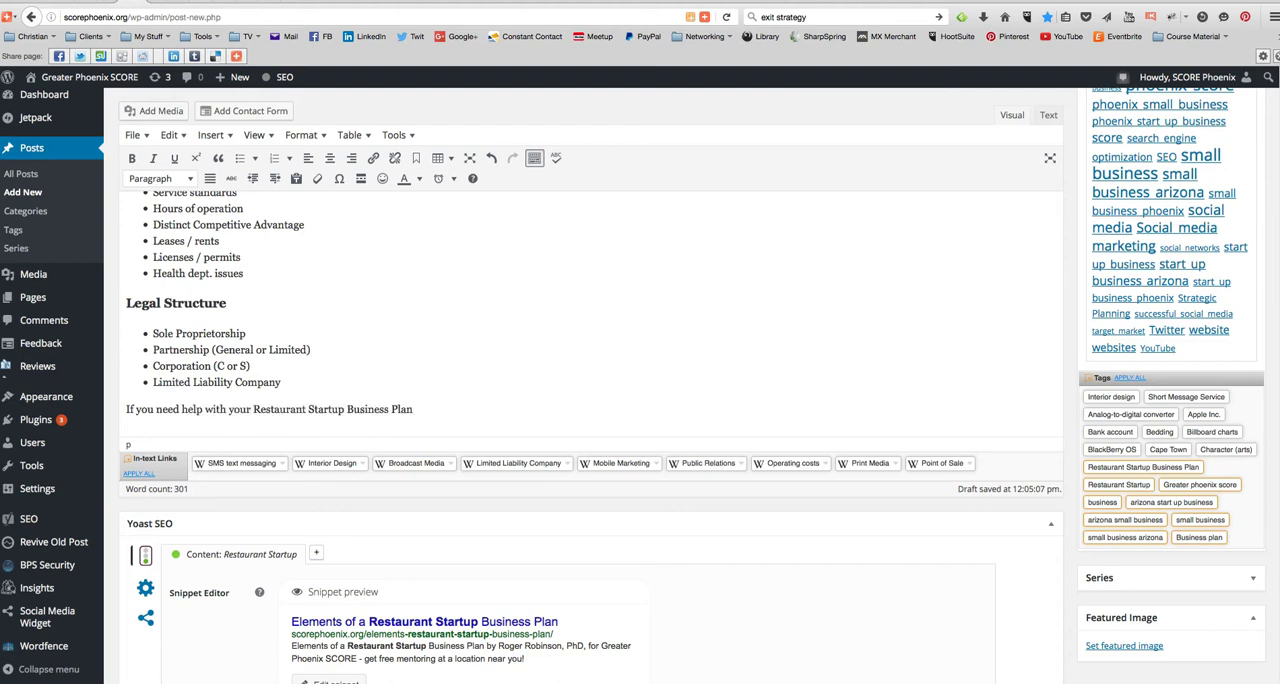
type("- a SCORE mentor can help you")
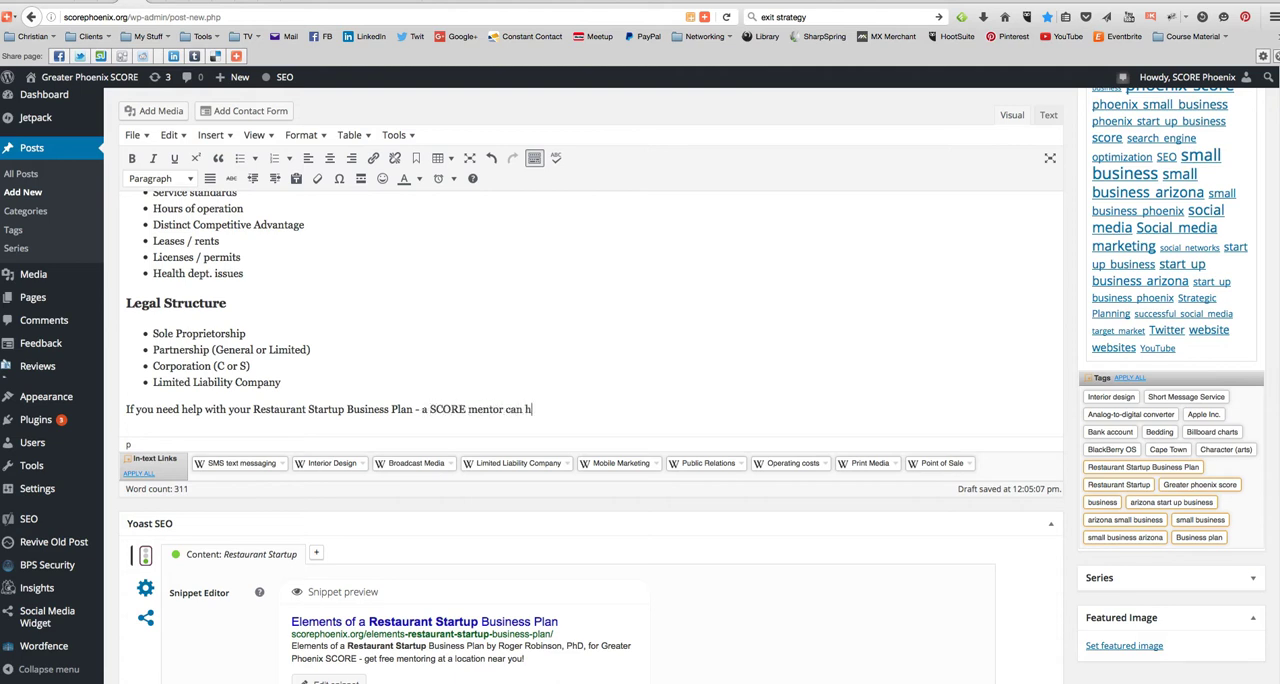
key("shift+Tab")
key("Return")
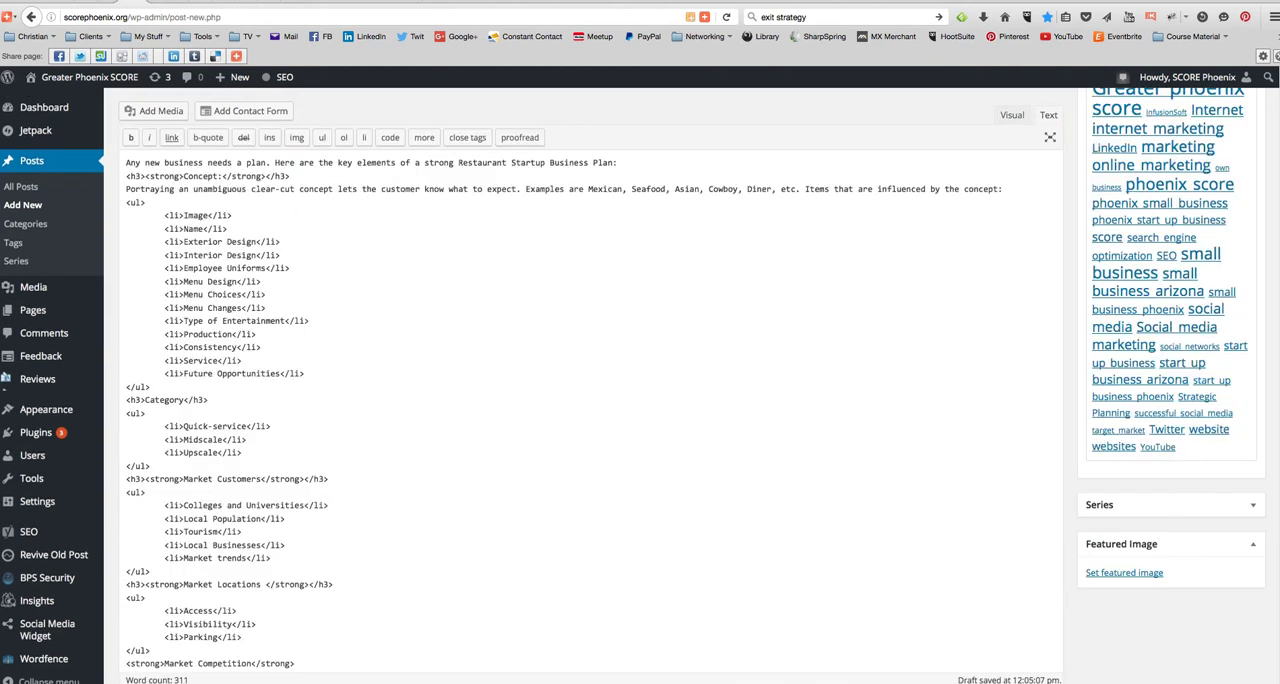
left_click(1011, 117)
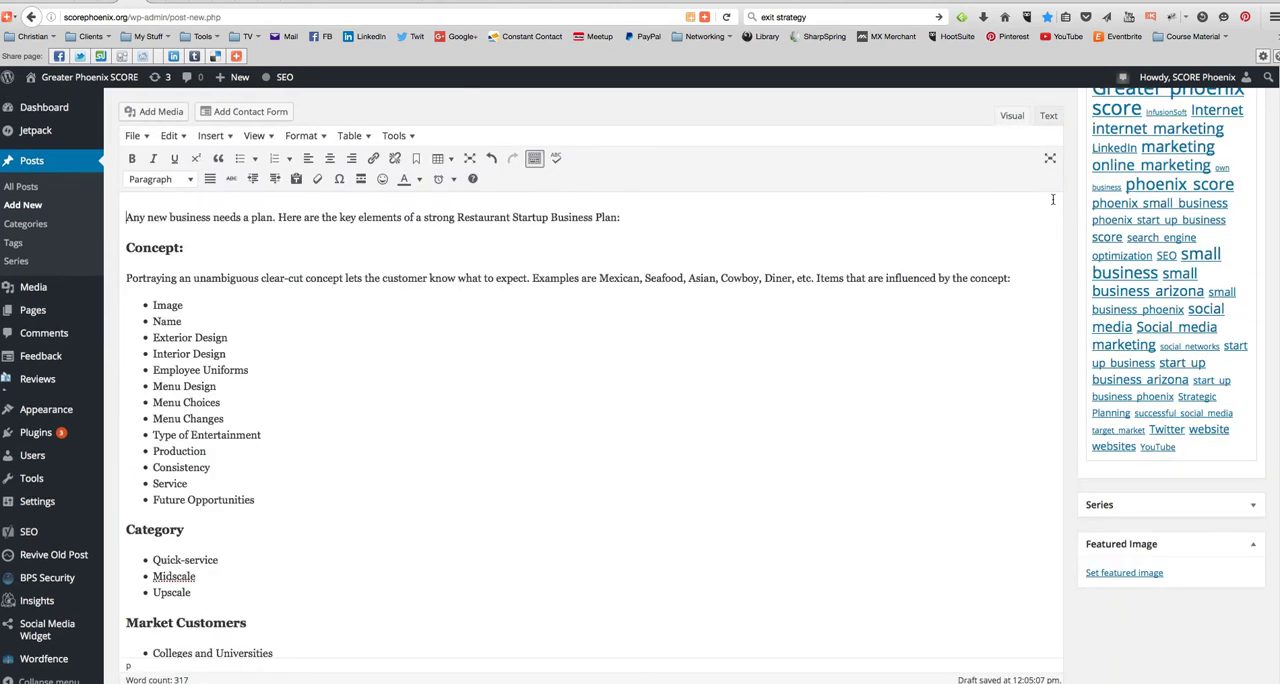
left_click(1048, 116)
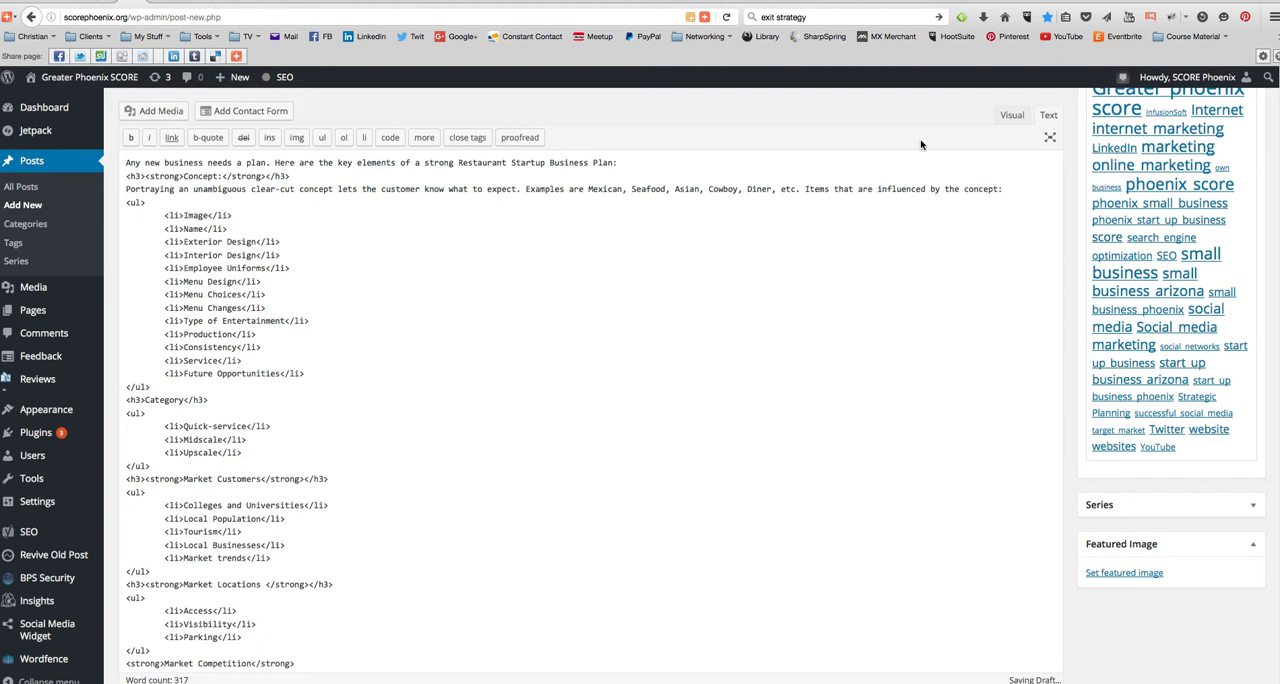
left_click(1011, 115)
- Finish the closing line at the end of the article with "for free! Click here to schedule an appointment."
scroll(500, 463, "down", 1)
scroll(500, 463, "down", 10)
scroll(501, 463, "down", 10)
scroll(563, 375, "up", 2)
type("for free! Click here to schedule")
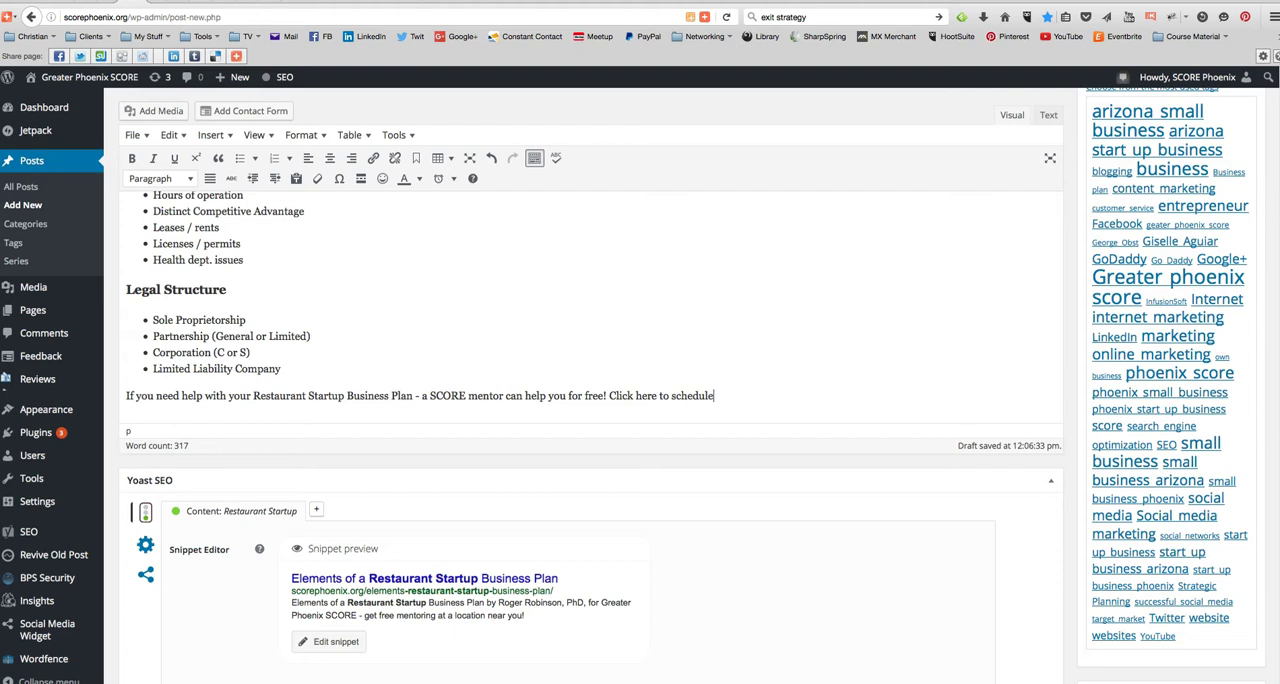
type(" an appointment.")
- Format the whole closing line about the SCORE mentor as Heading 2
left_click_drag(823, 397, 97, 396)
left_click(162, 178)
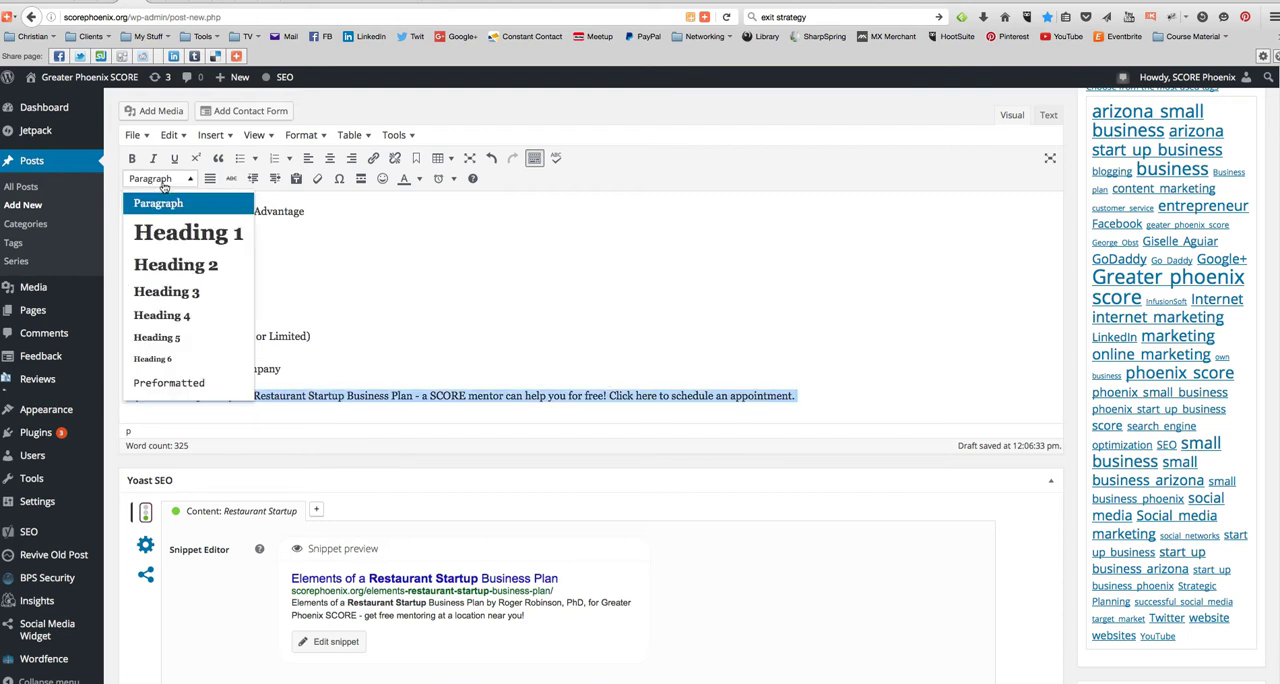
left_click(180, 264)
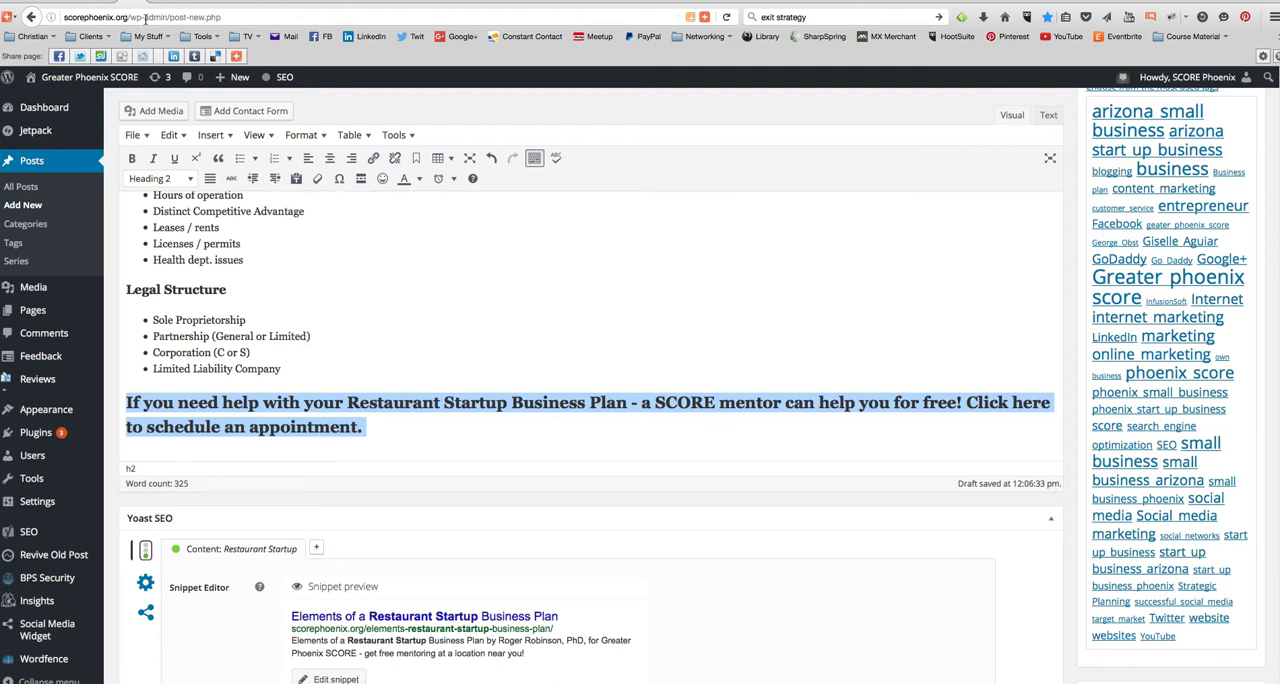
- Copy the address of the "Mentoring" link on the Greater Phoenix SCORE website and return to the post editor
left_click(108, 3)
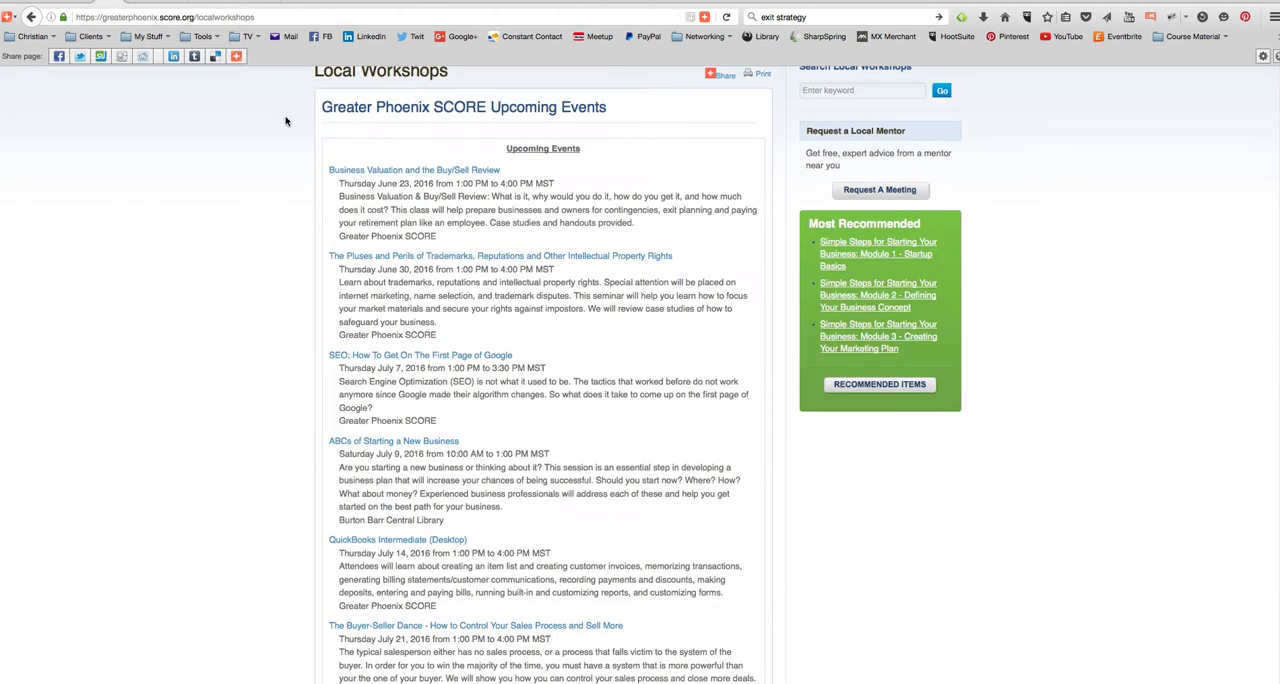
scroll(288, 150, "up", 3)
right_click(342, 154)
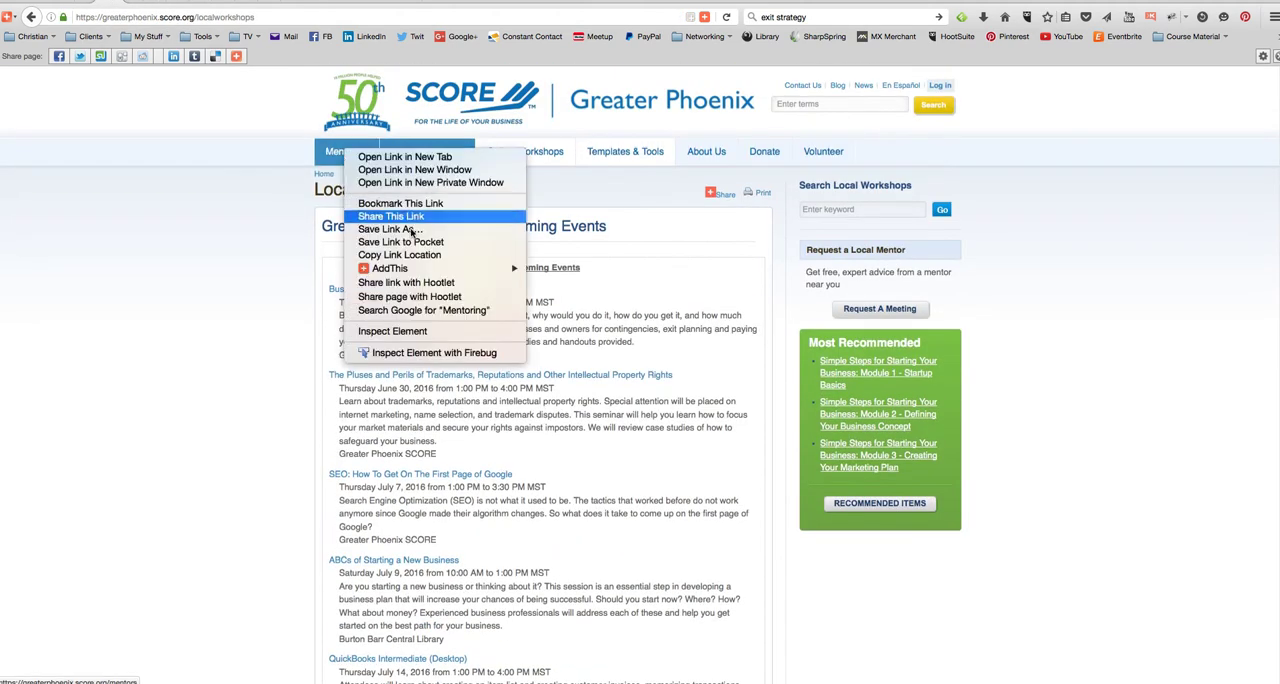
left_click(432, 257)
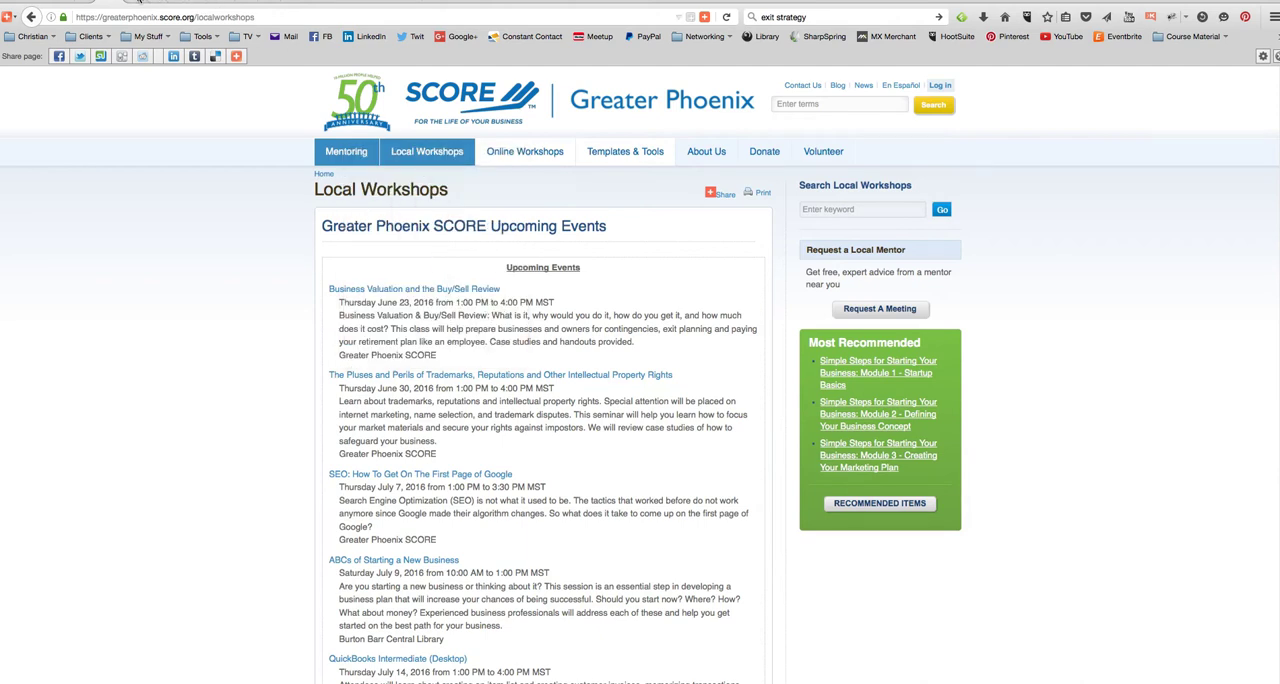
left_click(133, 2)
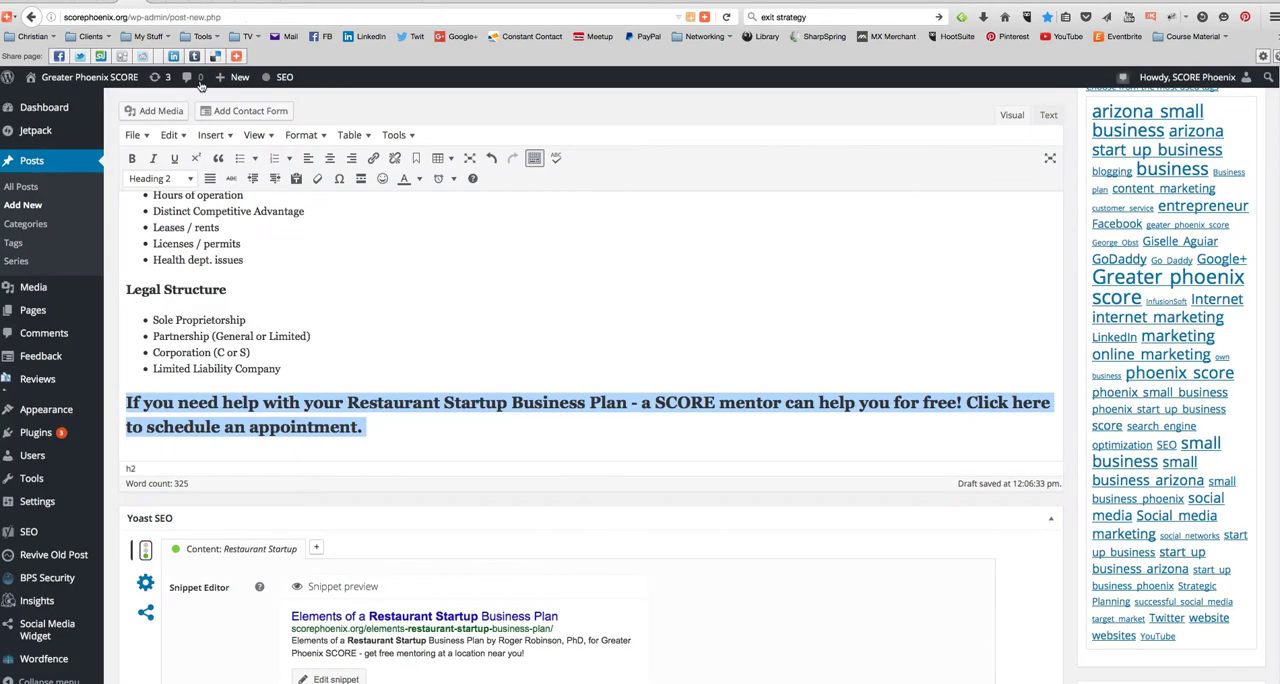
left_click(373, 159)
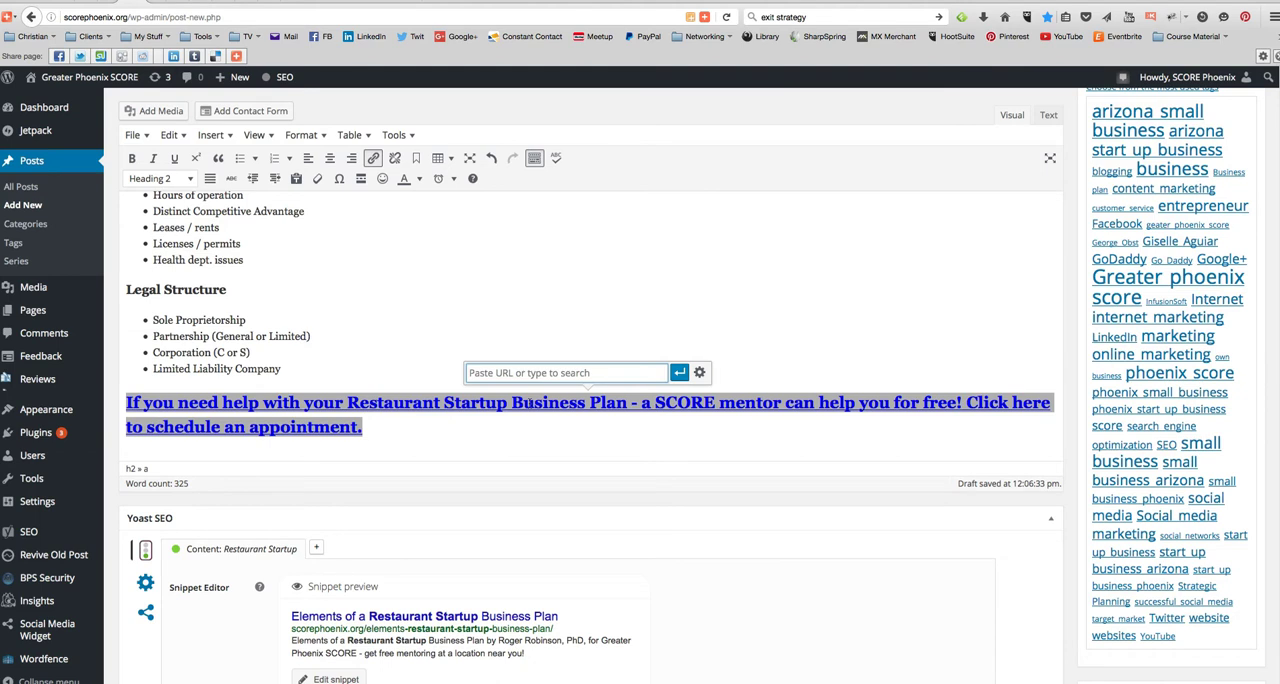
type("https://greaterphoenix.score.org/mentors")
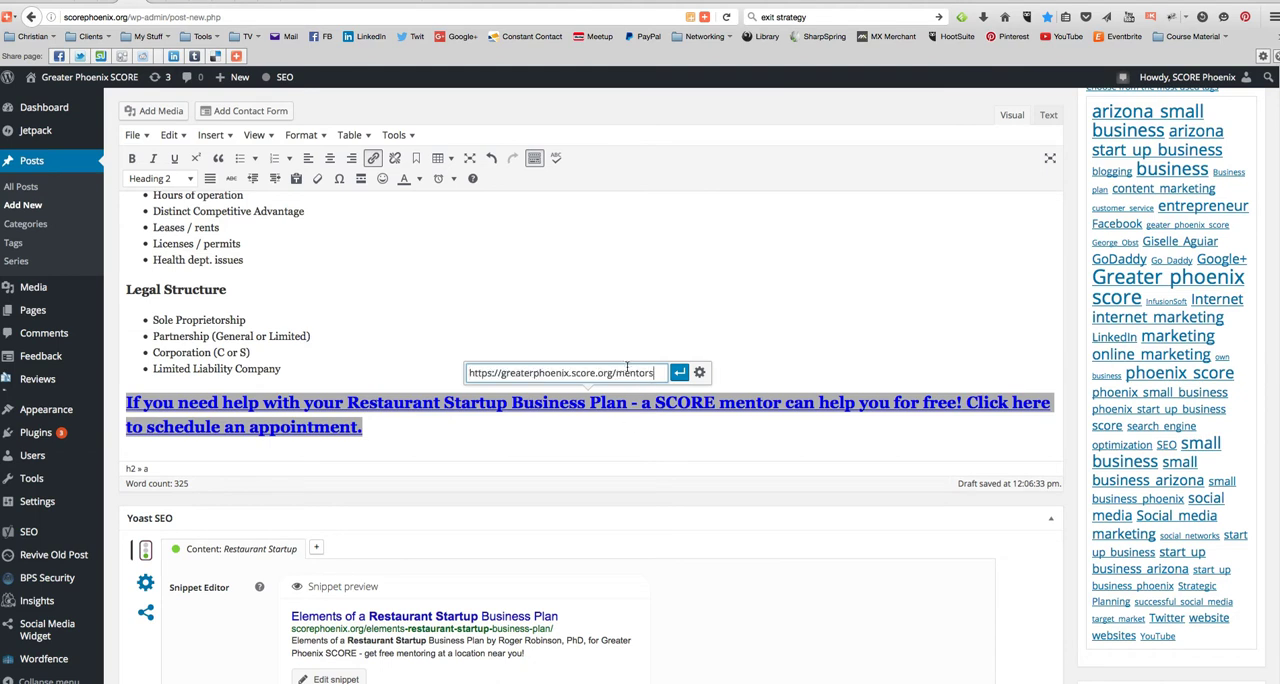
left_click(679, 375)
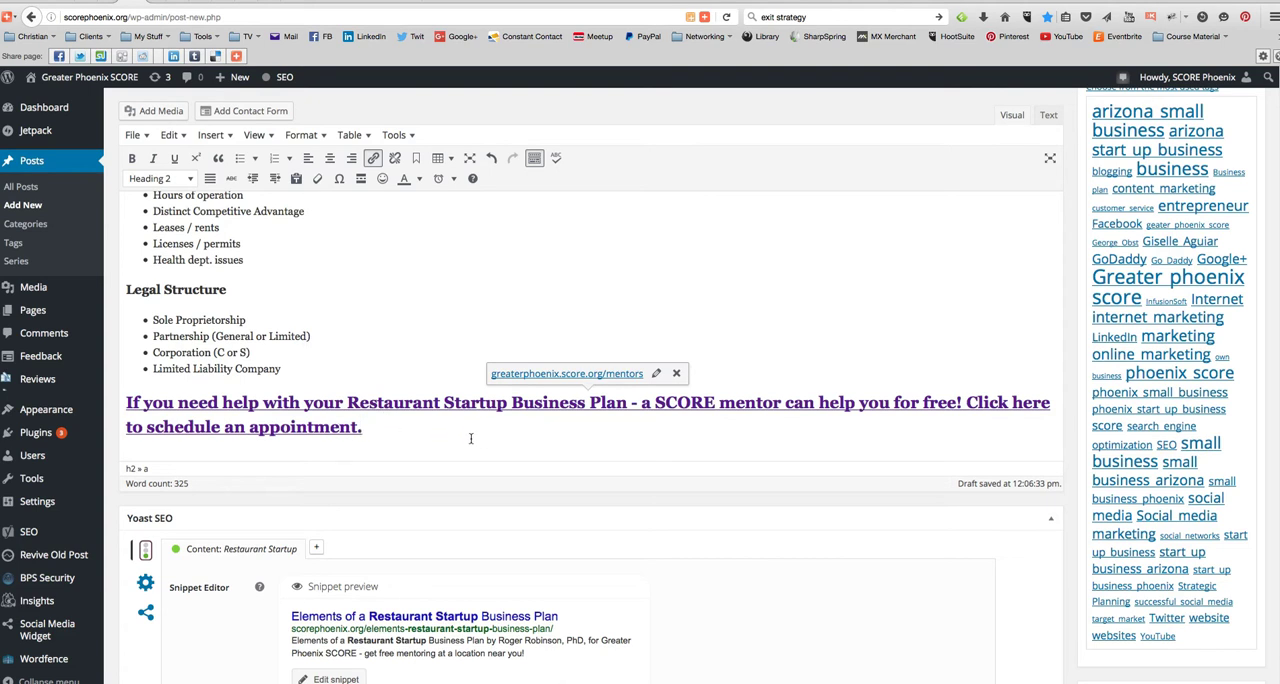
- Start uploading a new featured image for the post and browse to the sm graphics folder in Dropbox
scroll(439, 389, "up", 10)
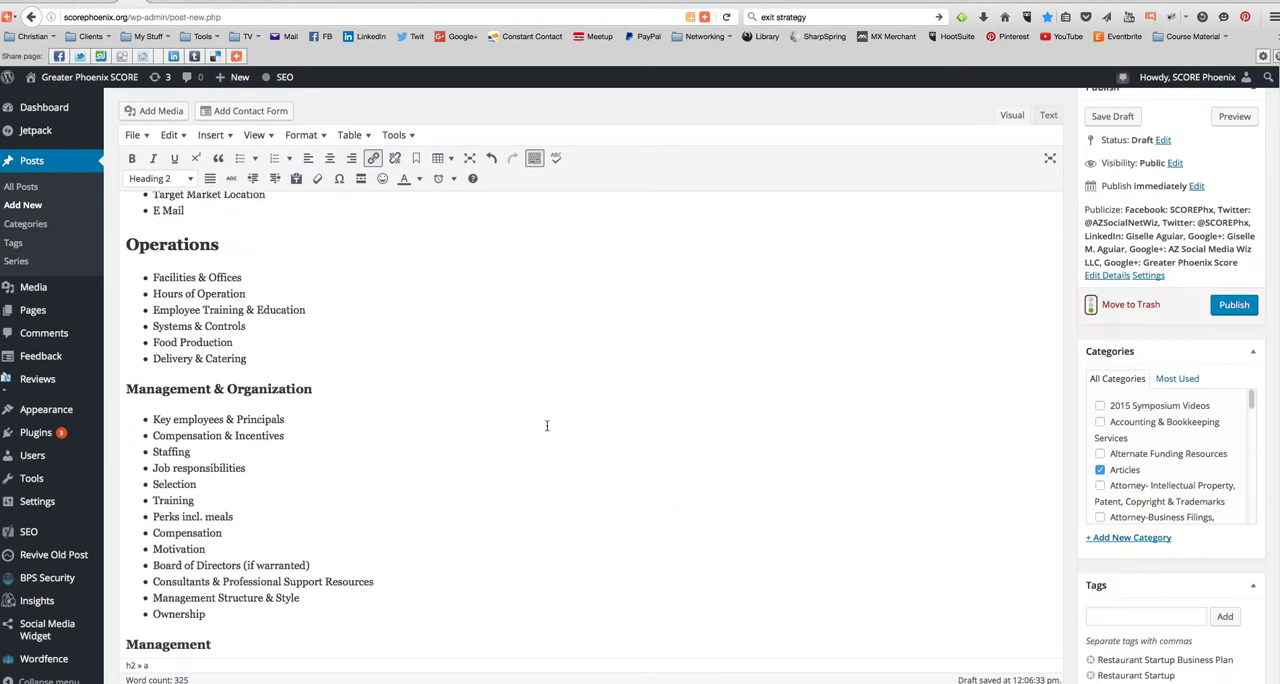
scroll(548, 427, "down", 5)
scroll(548, 427, "down", 15)
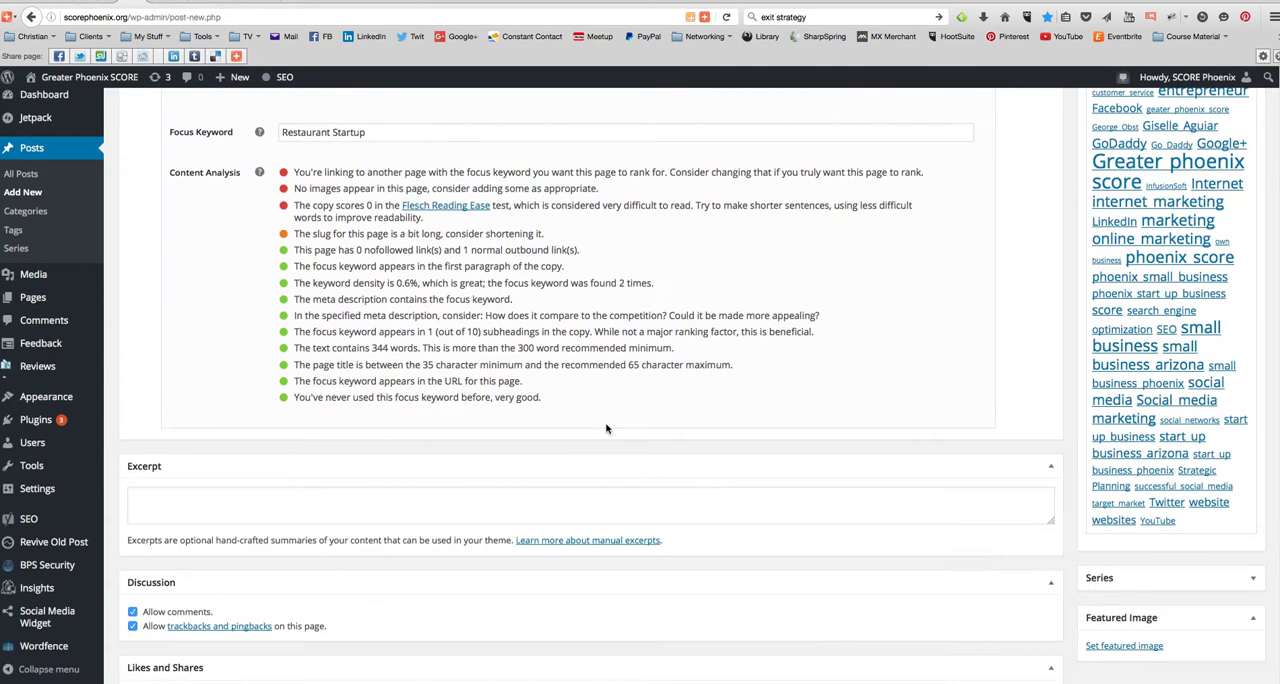
scroll(606, 430, "up", 5)
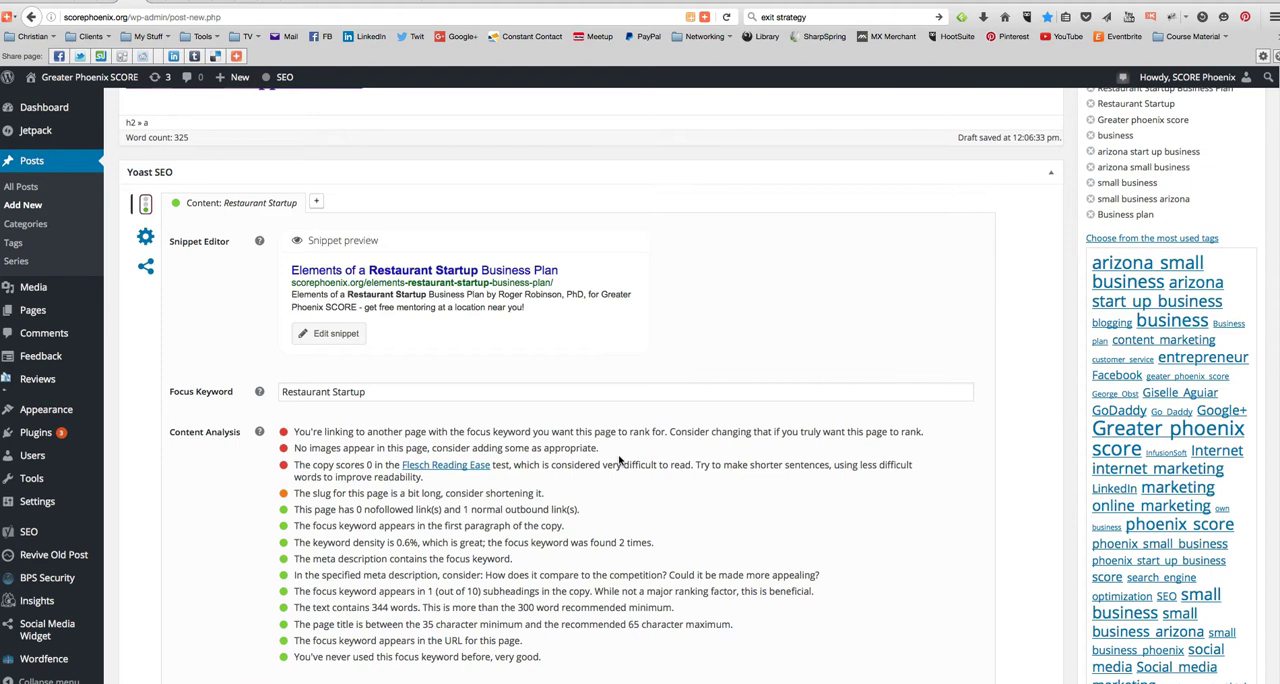
scroll(1027, 482, "down", 5)
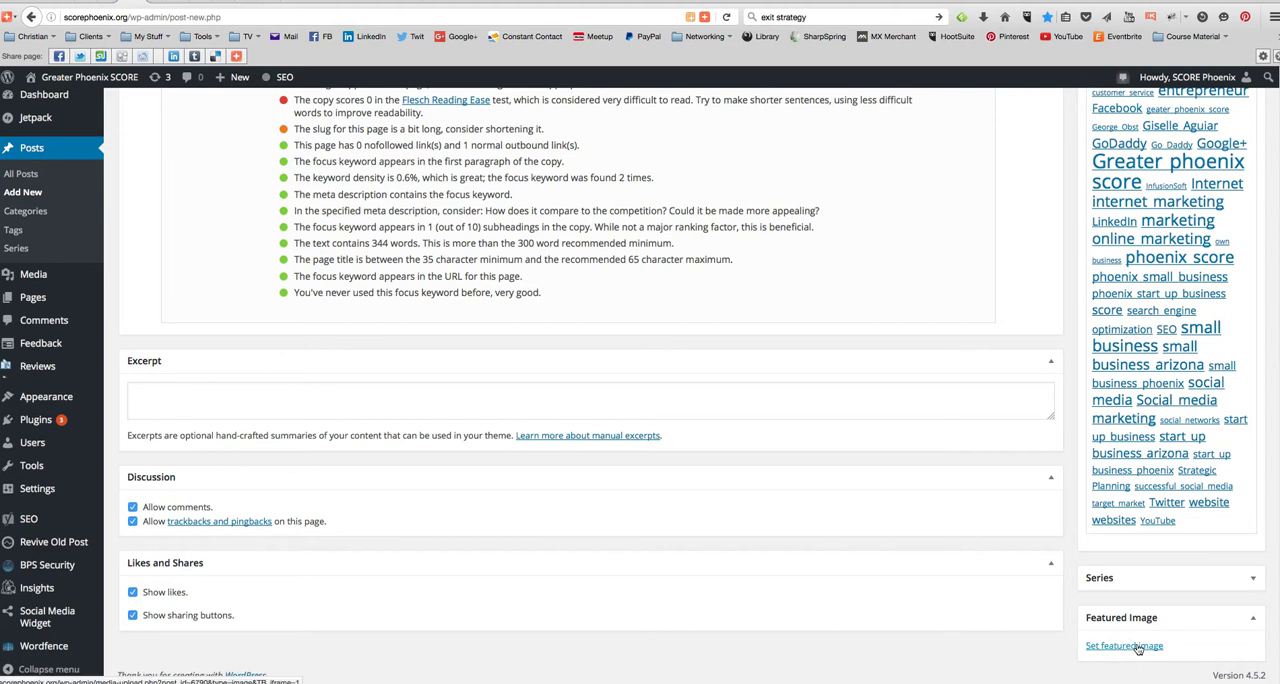
left_click(1136, 647)
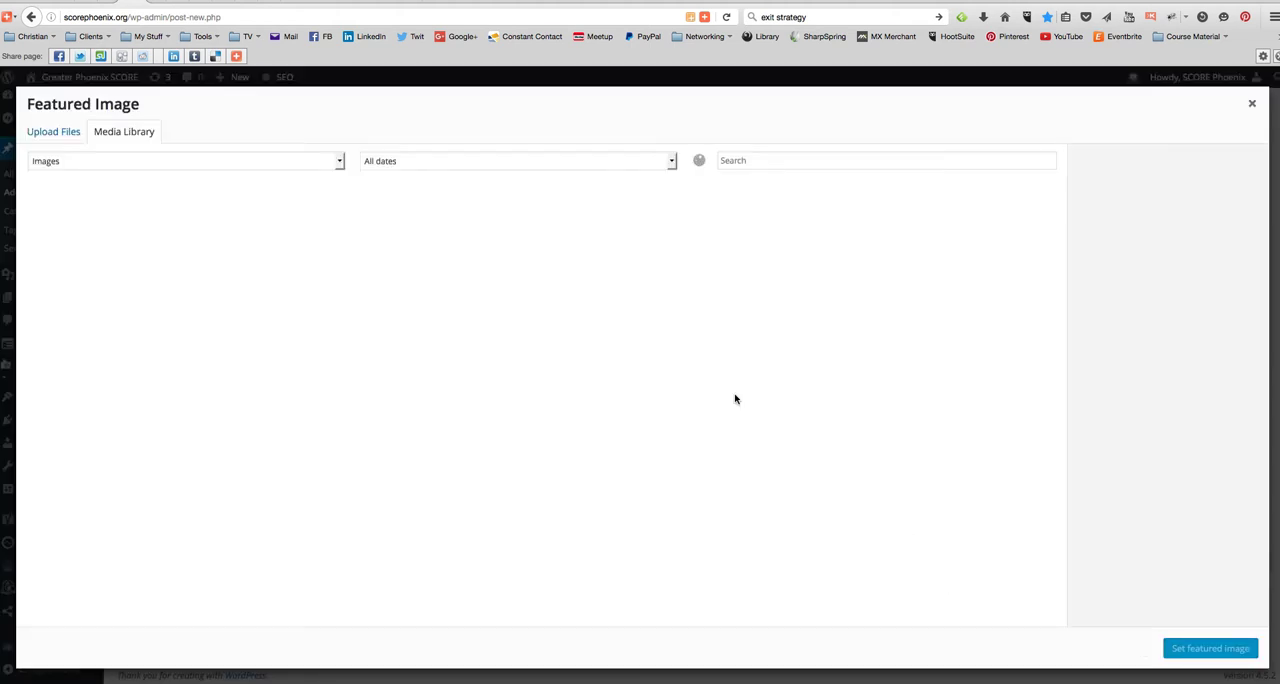
left_click(54, 136)
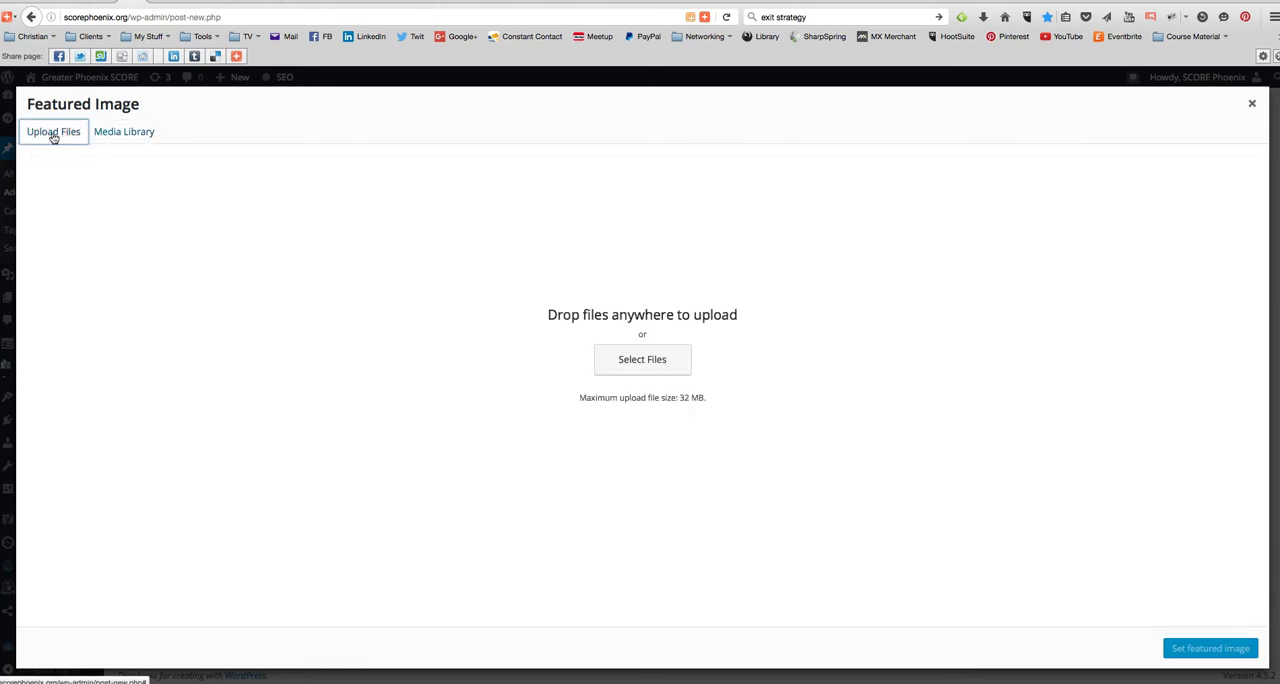
left_click(657, 368)
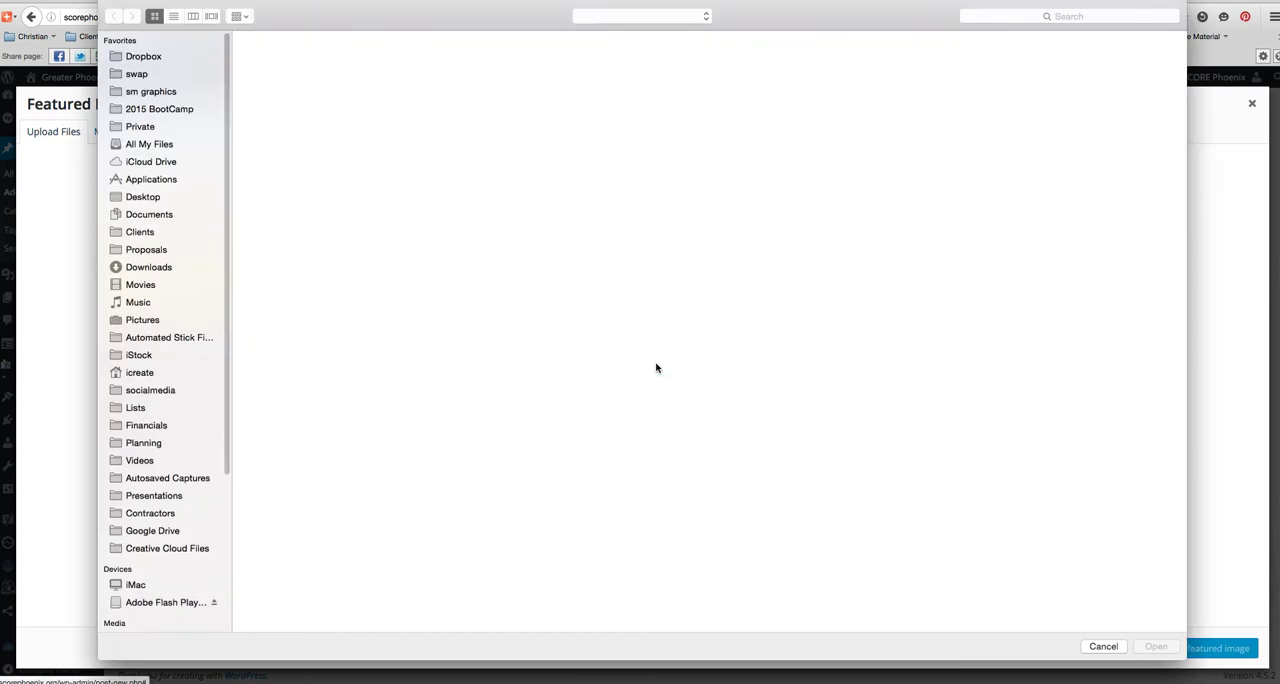
left_click(133, 58)
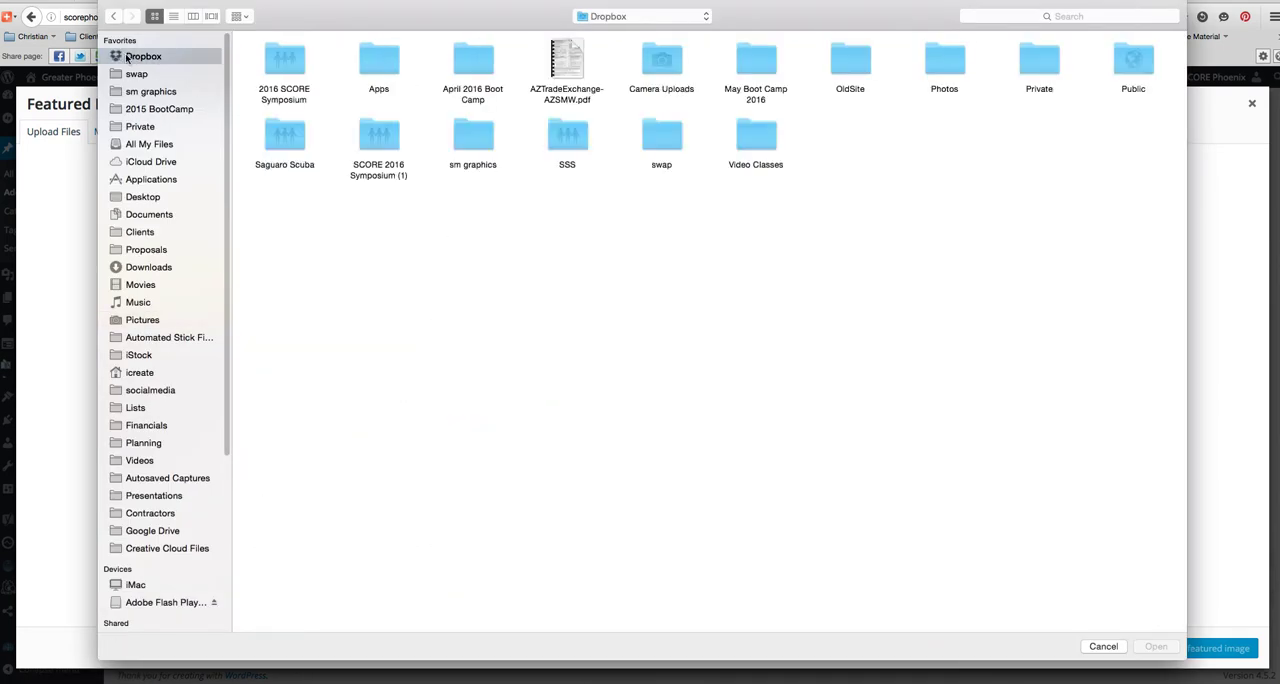
double_click(468, 142)
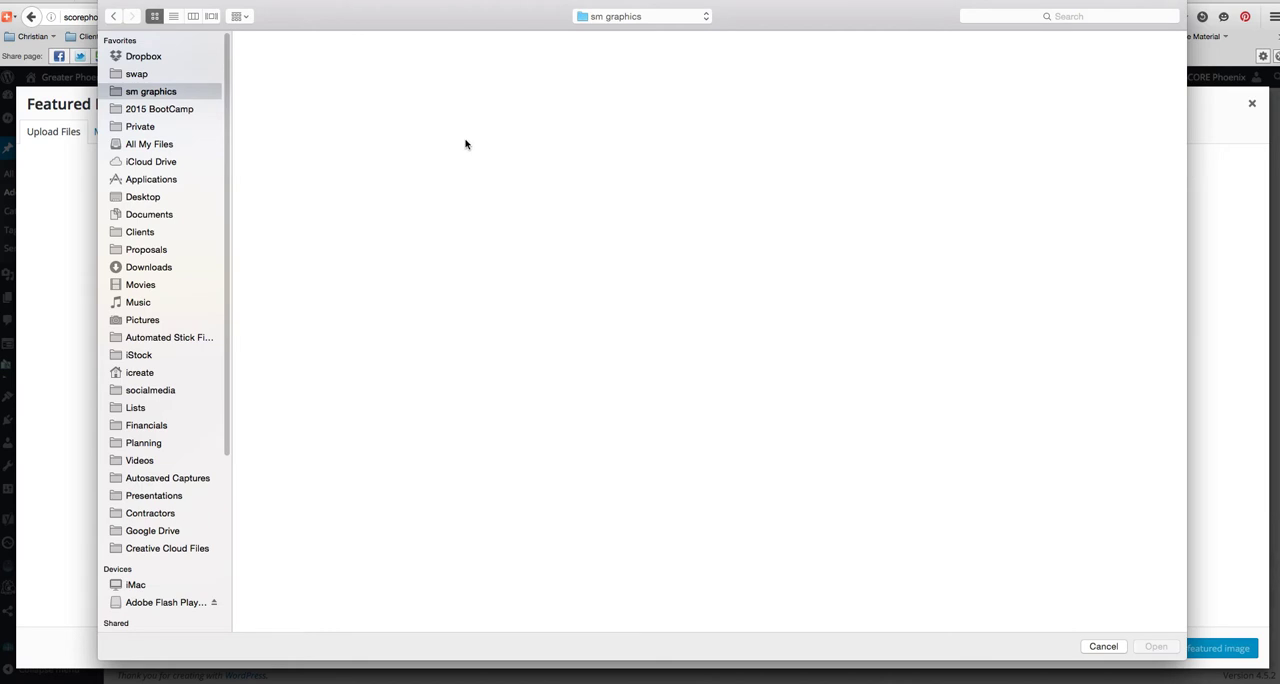
- Search the Mac for file names matching "exit" and upload exitsign.png to the media library
left_click(1076, 22)
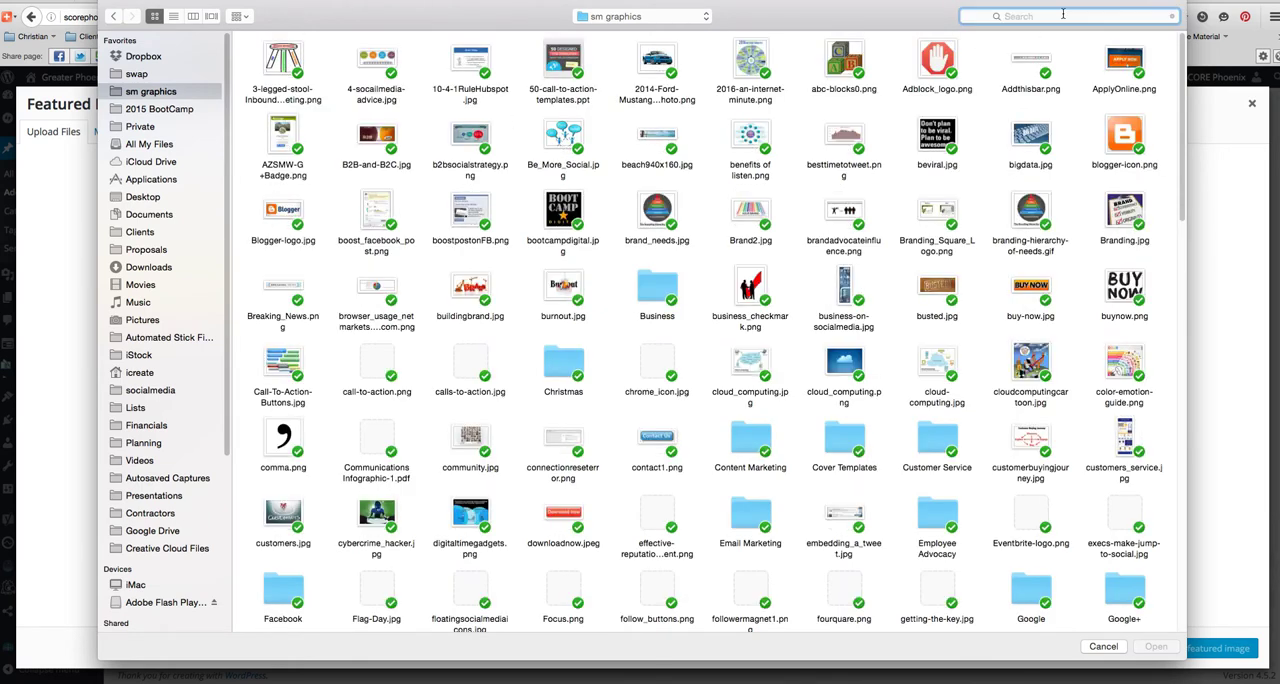
type("exit")
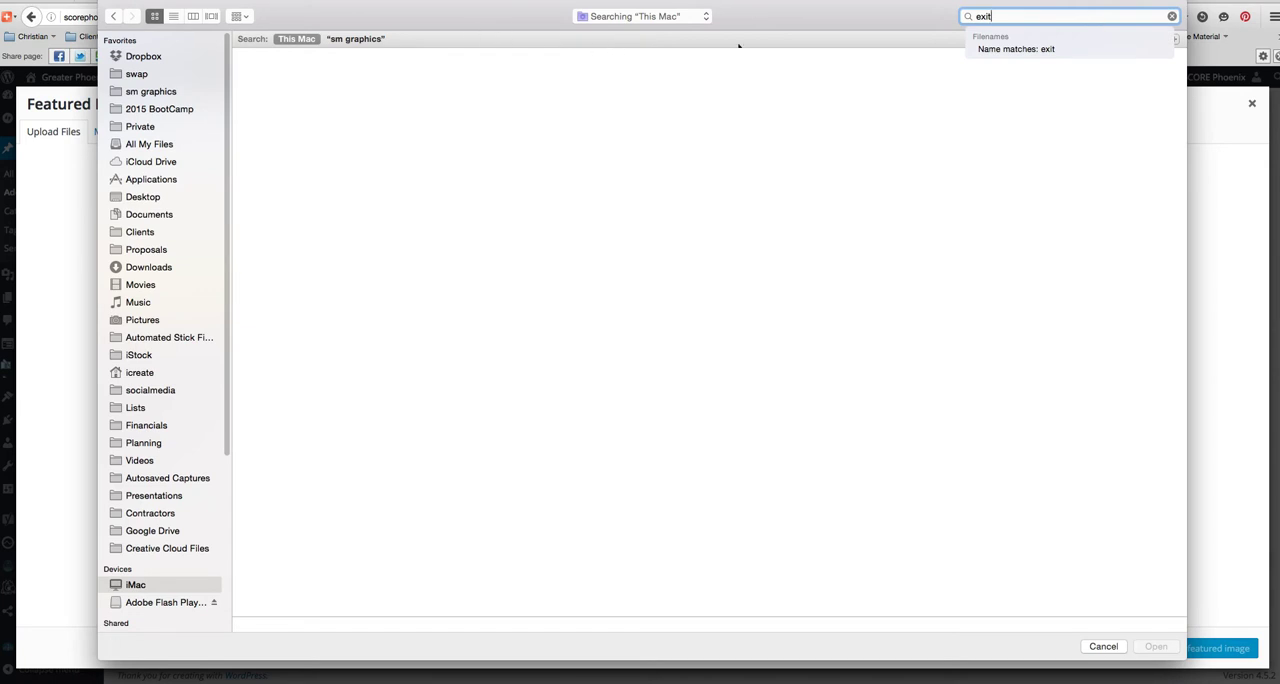
left_click(1025, 49)
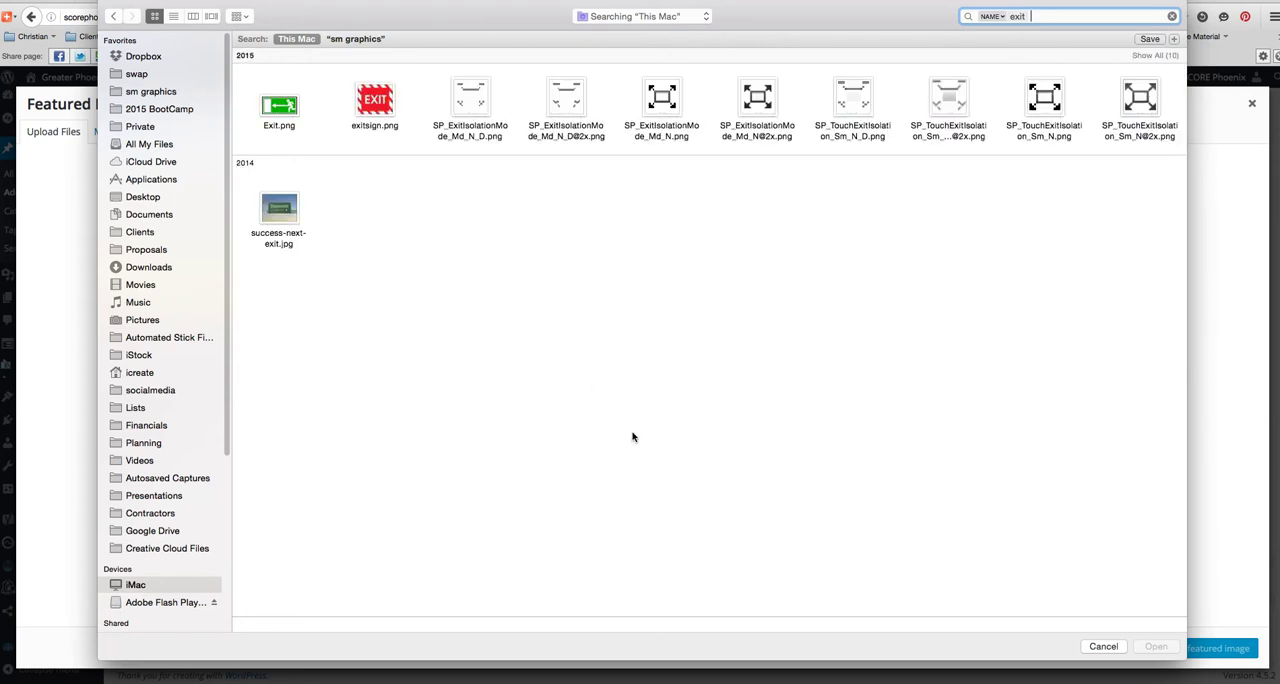
left_click(380, 111)
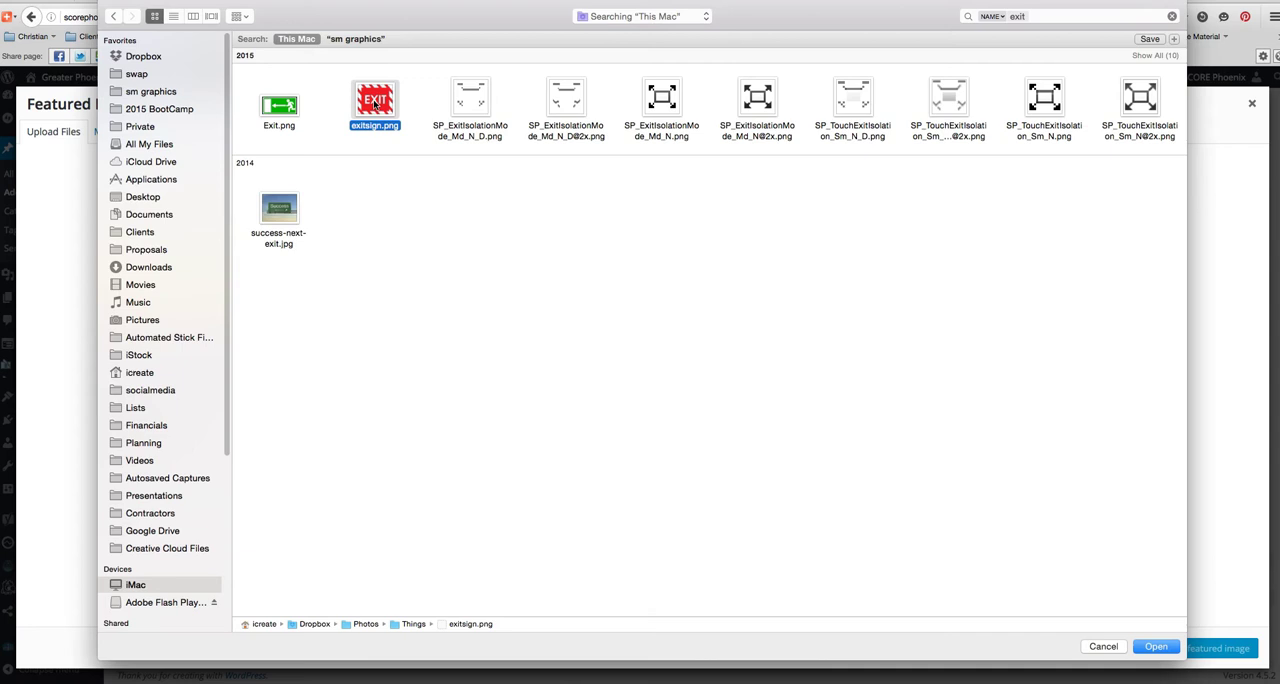
left_click(1155, 648)
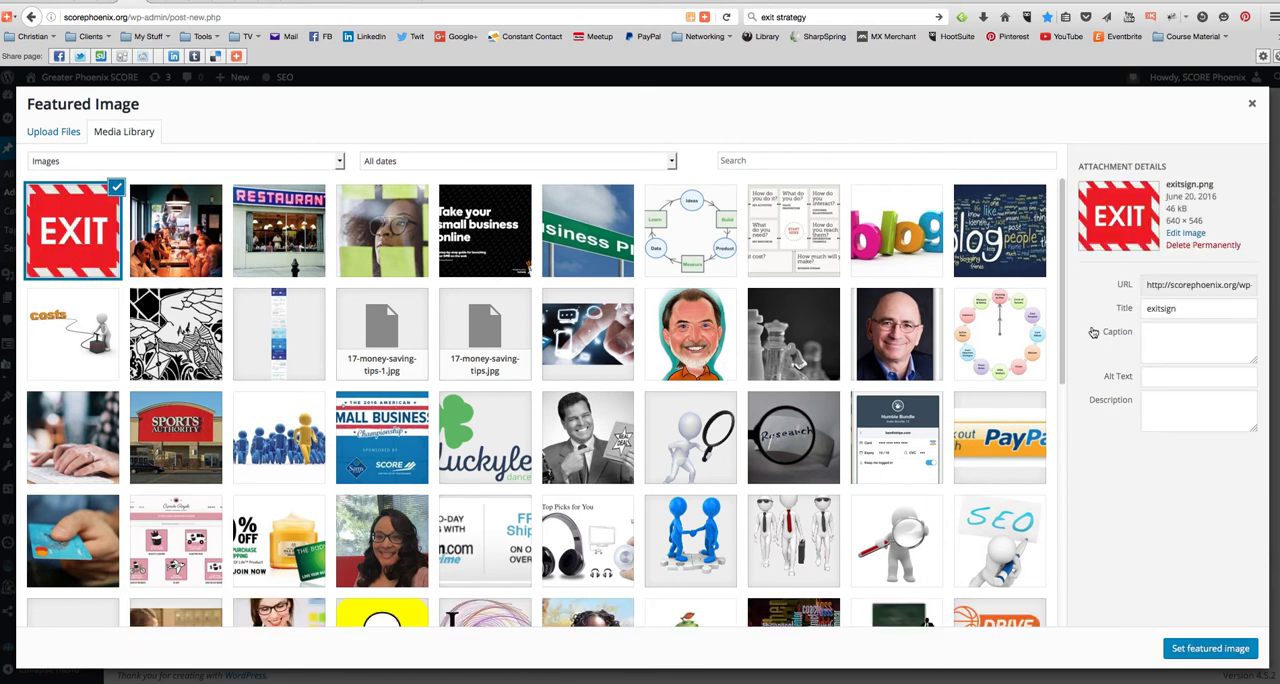
left_click(1168, 381)
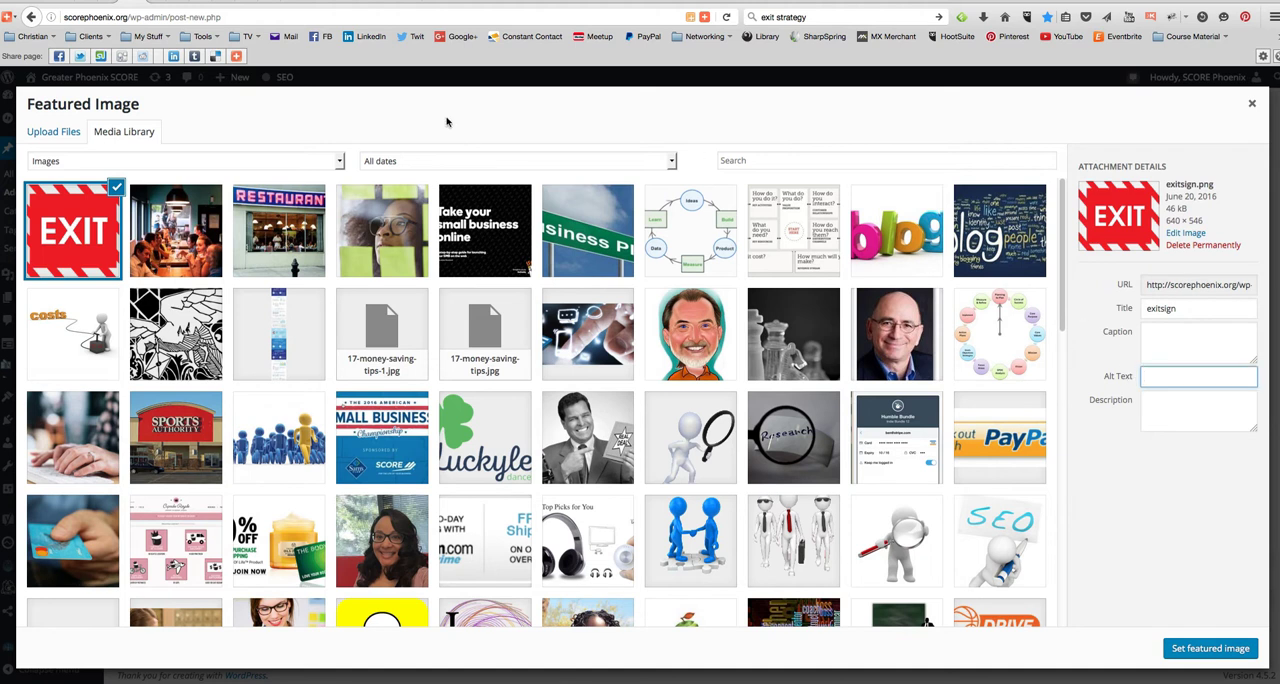
key("ctrl+v")
key("ctrl+z")
key("super+Tab")
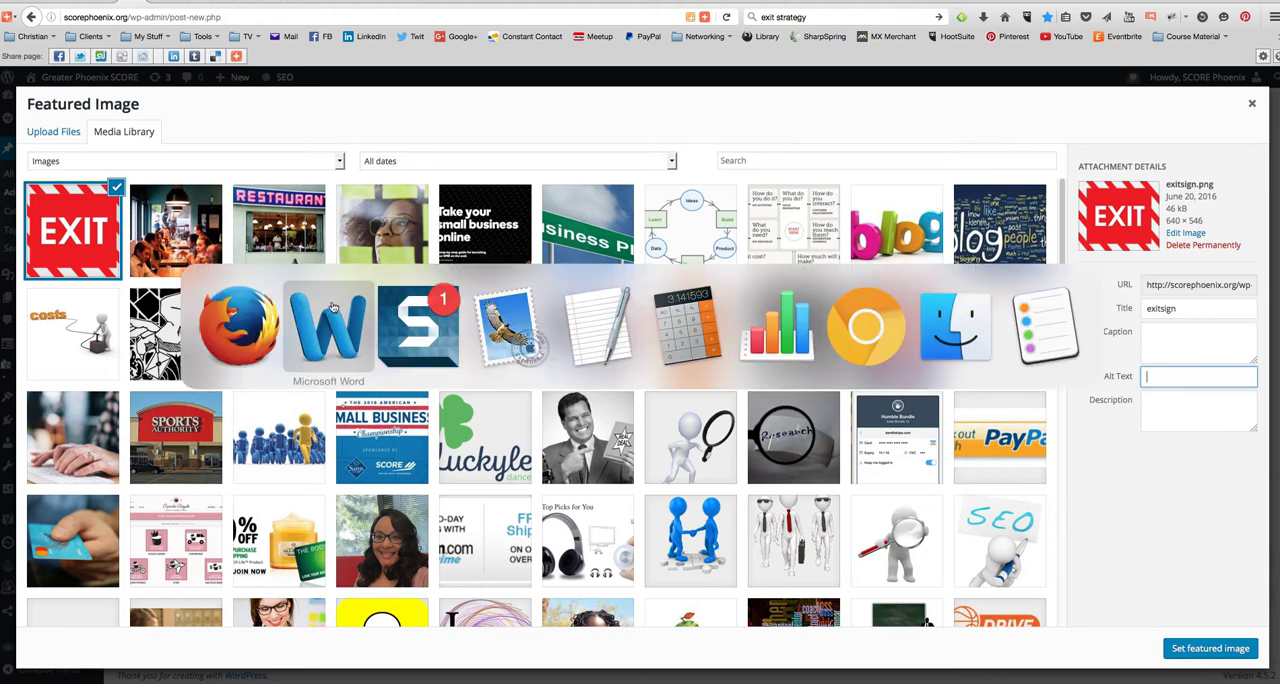
scroll(440, 222, "up", 15)
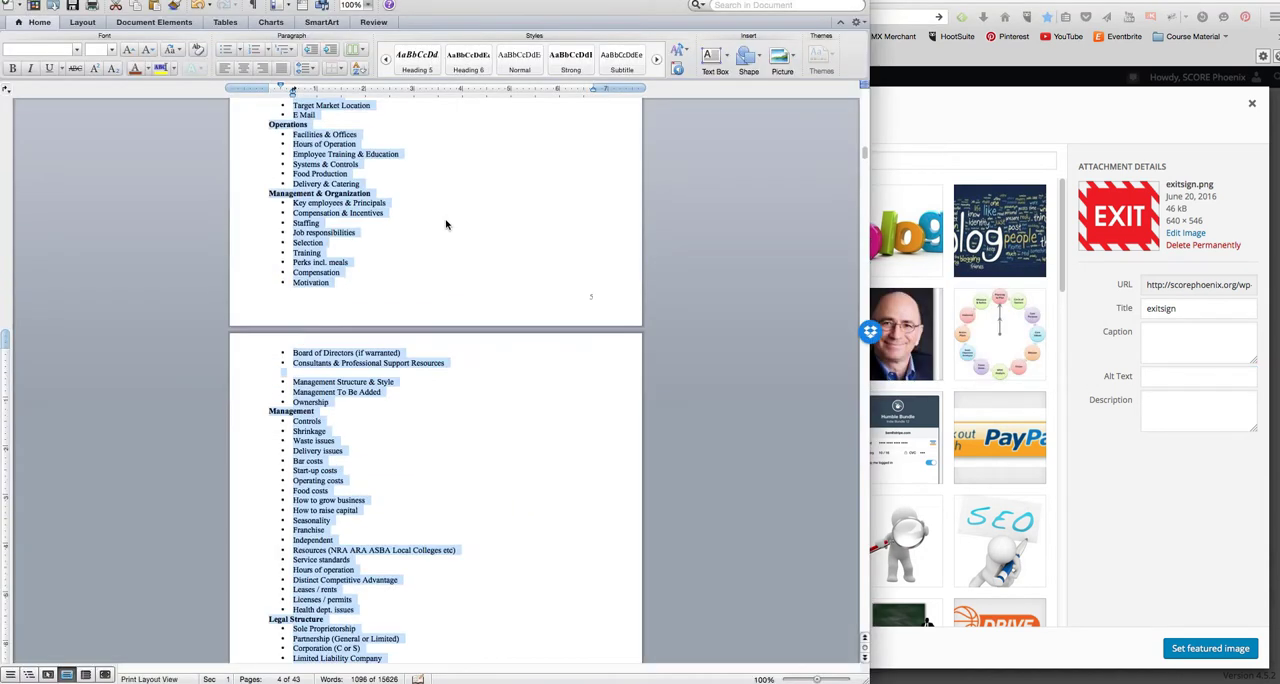
key("super+Tab")
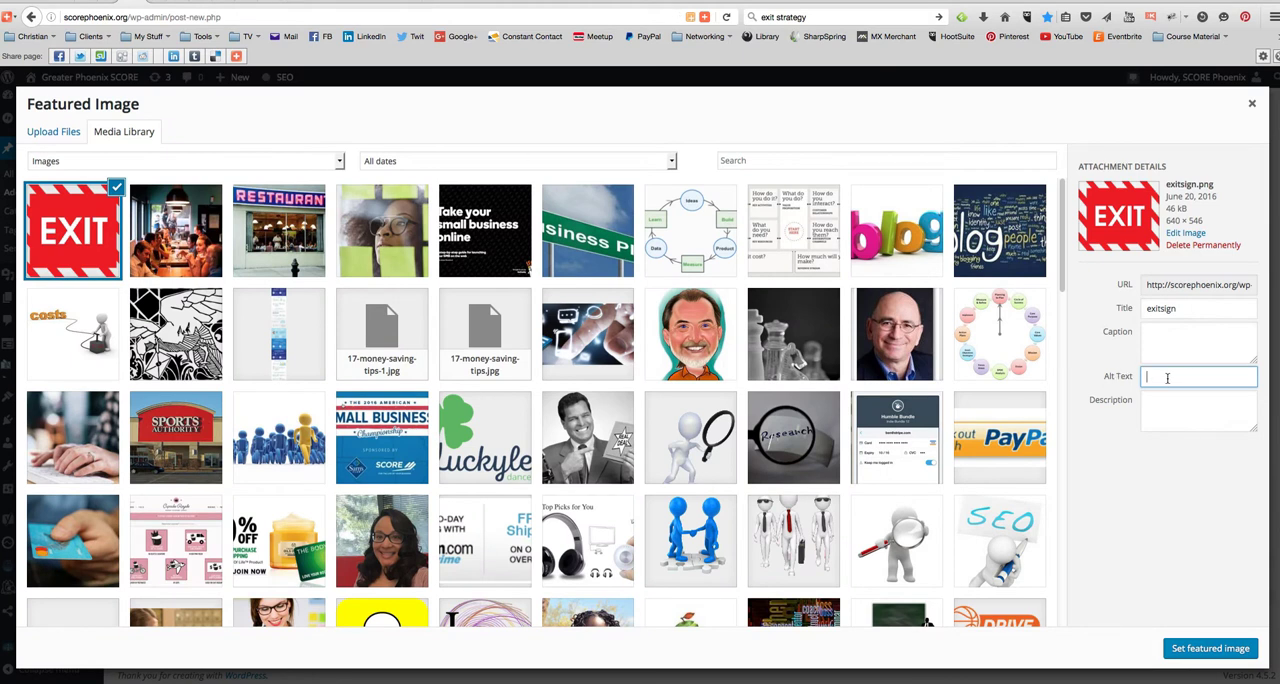
- Enter "Restaurant Startup Business Plan" as the exit sign image's alt text and set it as the post's featured image
type("ine")
type("sin")
type("ess Plan")
triple_click(1248, 377)
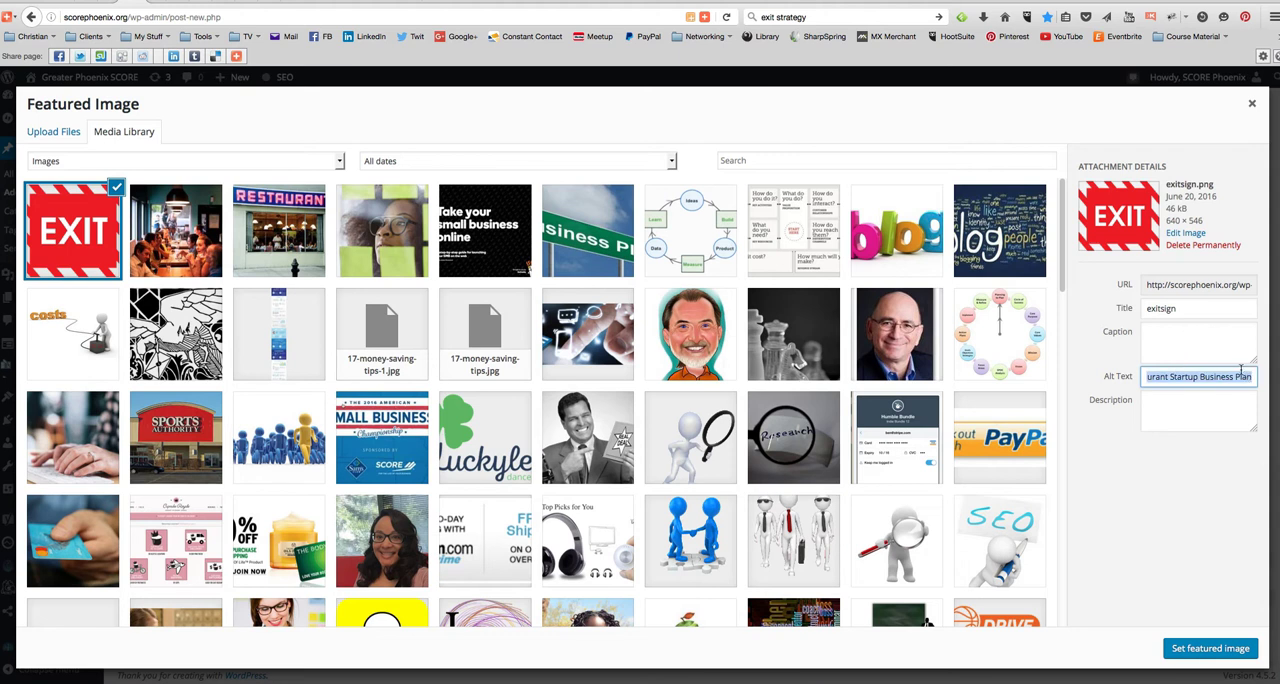
left_click(1213, 650)
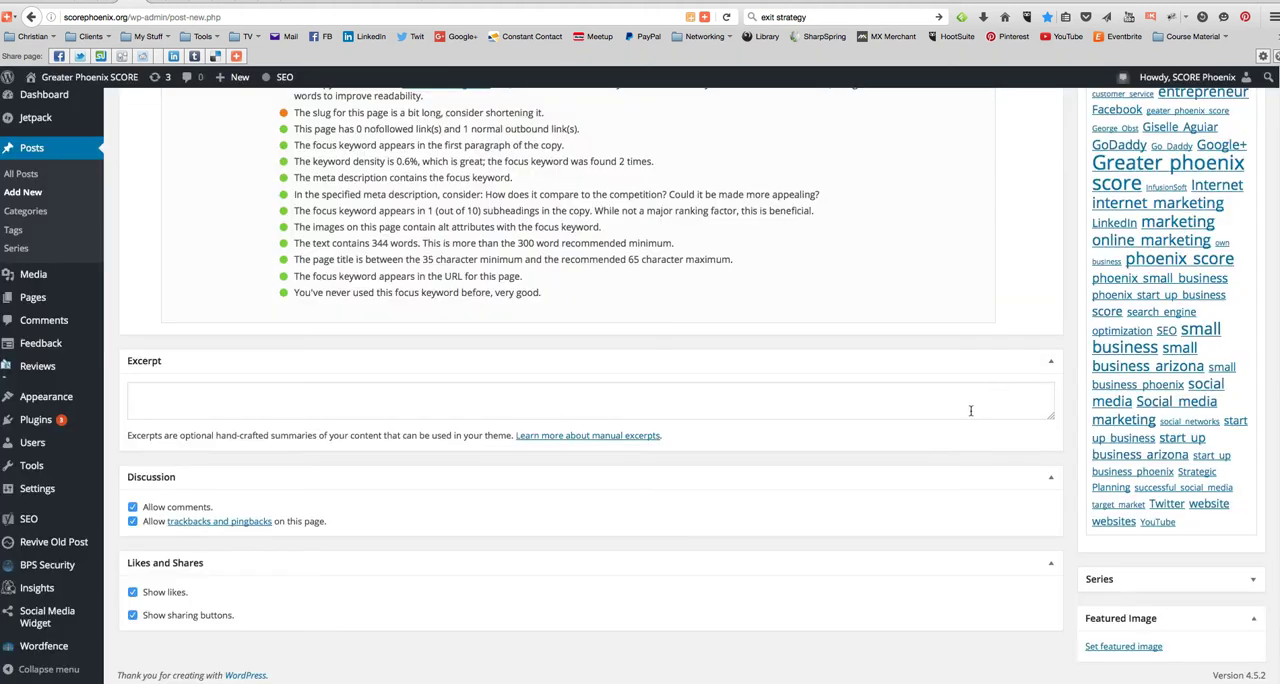
- Review the whole post, its word count, the featured image and the Yoast SEO content analysis
scroll(965, 415, "up", 10)
scroll(961, 423, "up", 15)
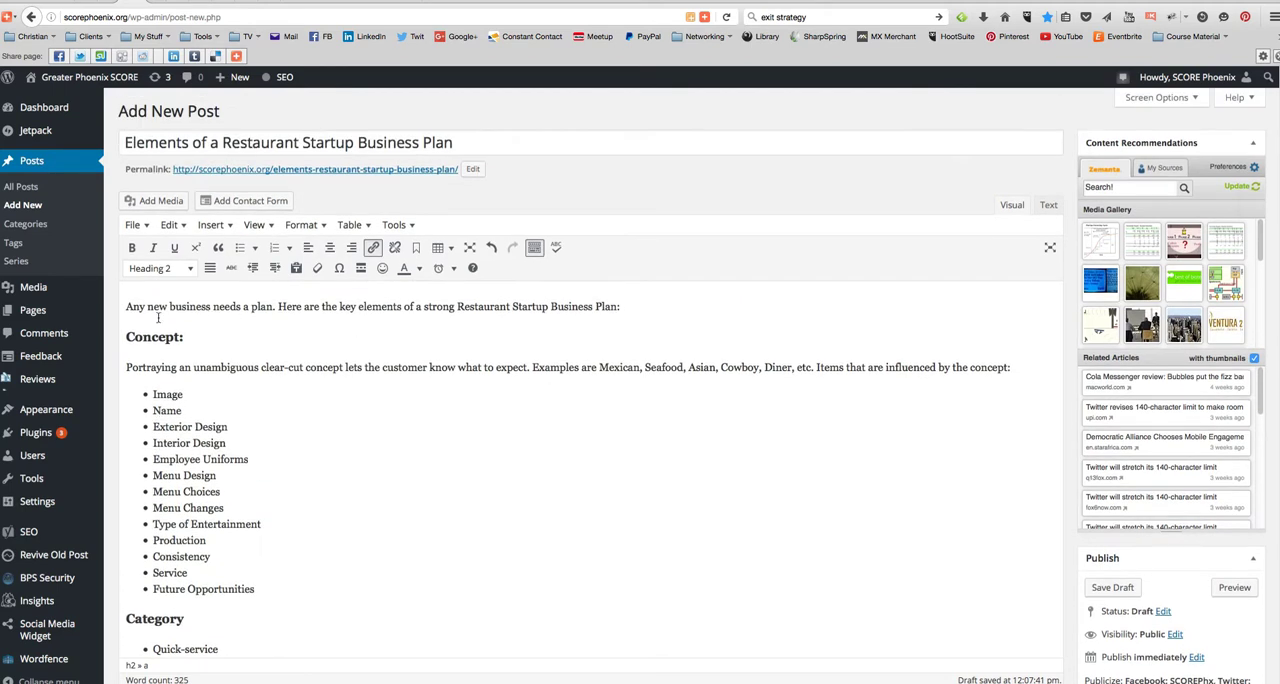
scroll(423, 475, "down", 15)
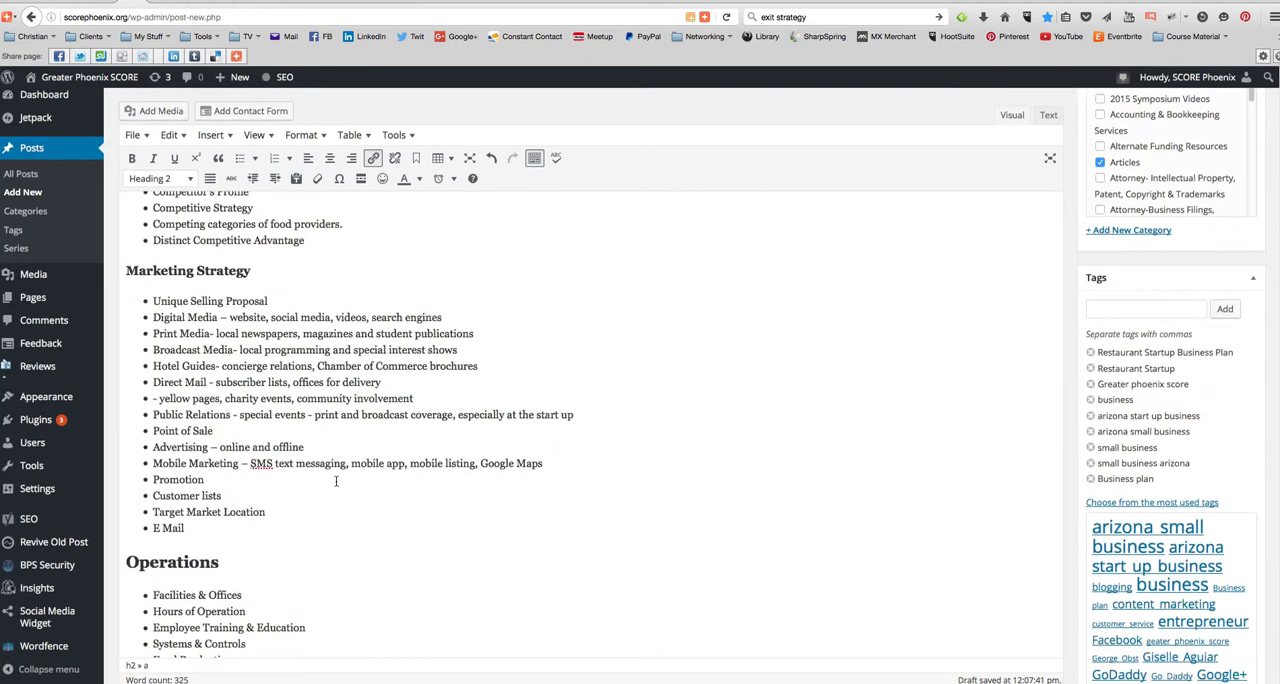
scroll(336, 482, "down", 10)
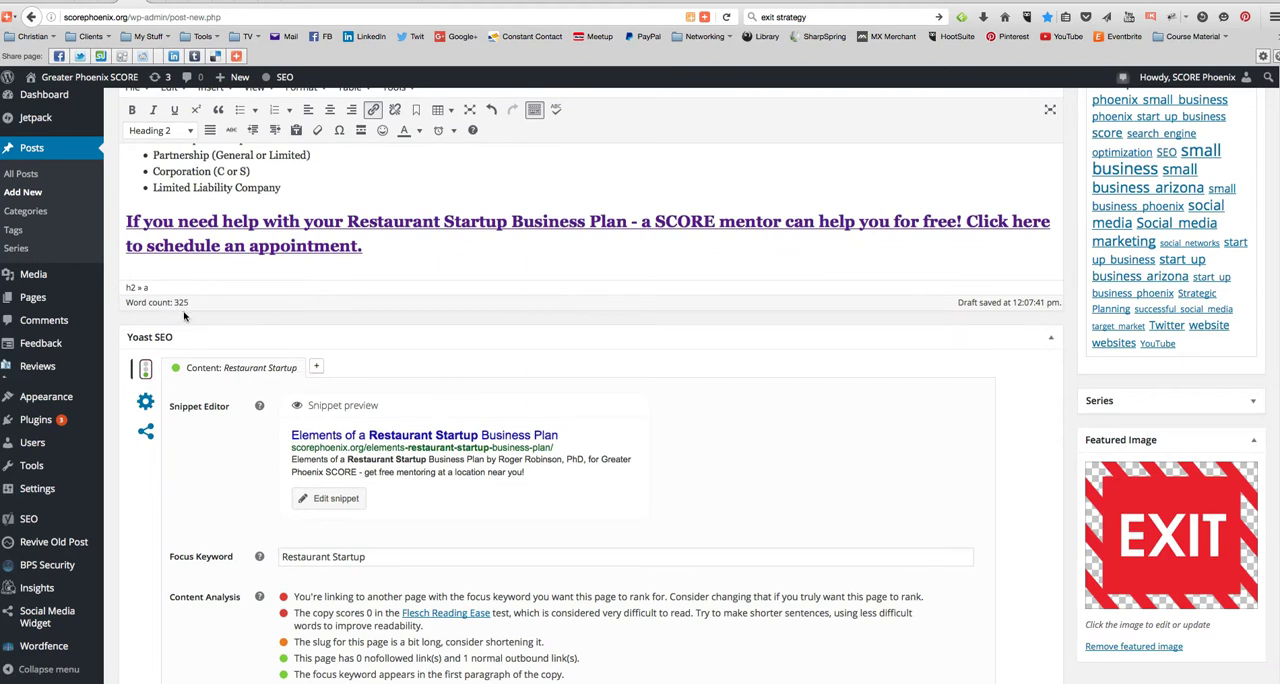
scroll(262, 568, "down", 5)
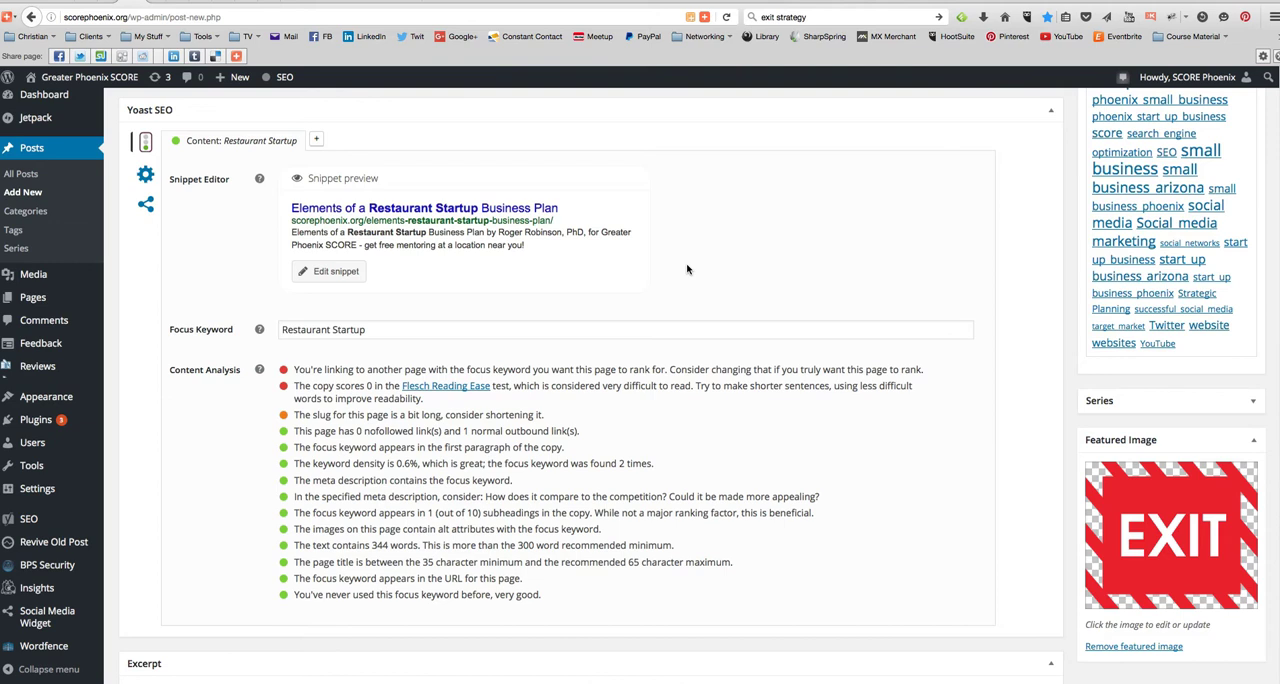
scroll(843, 272, "up", 10)
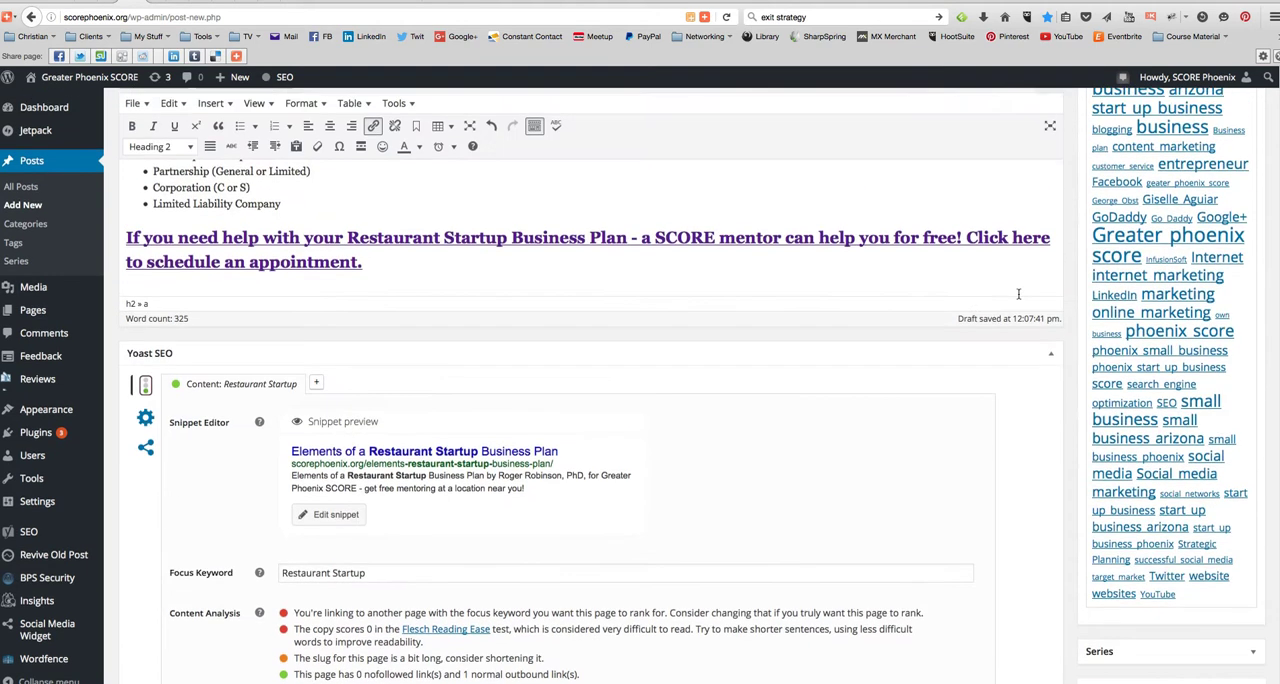
scroll(1085, 260, "up", 15)
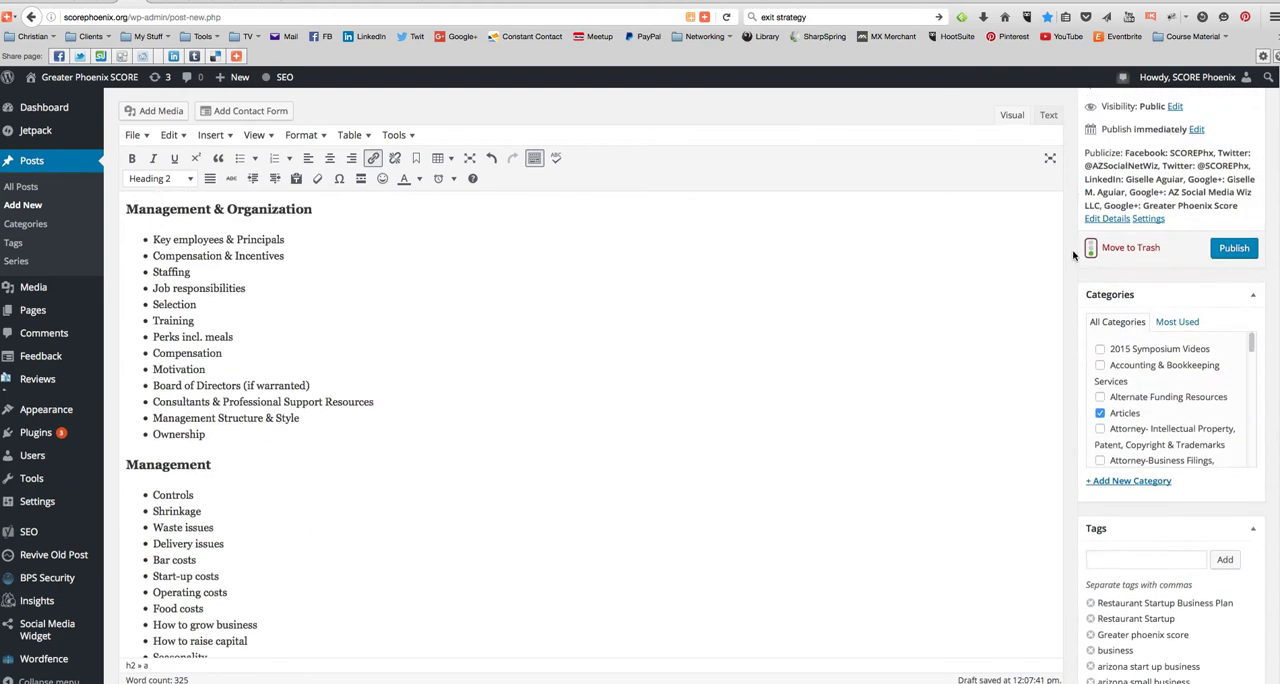
scroll(1073, 257, "up", 15)
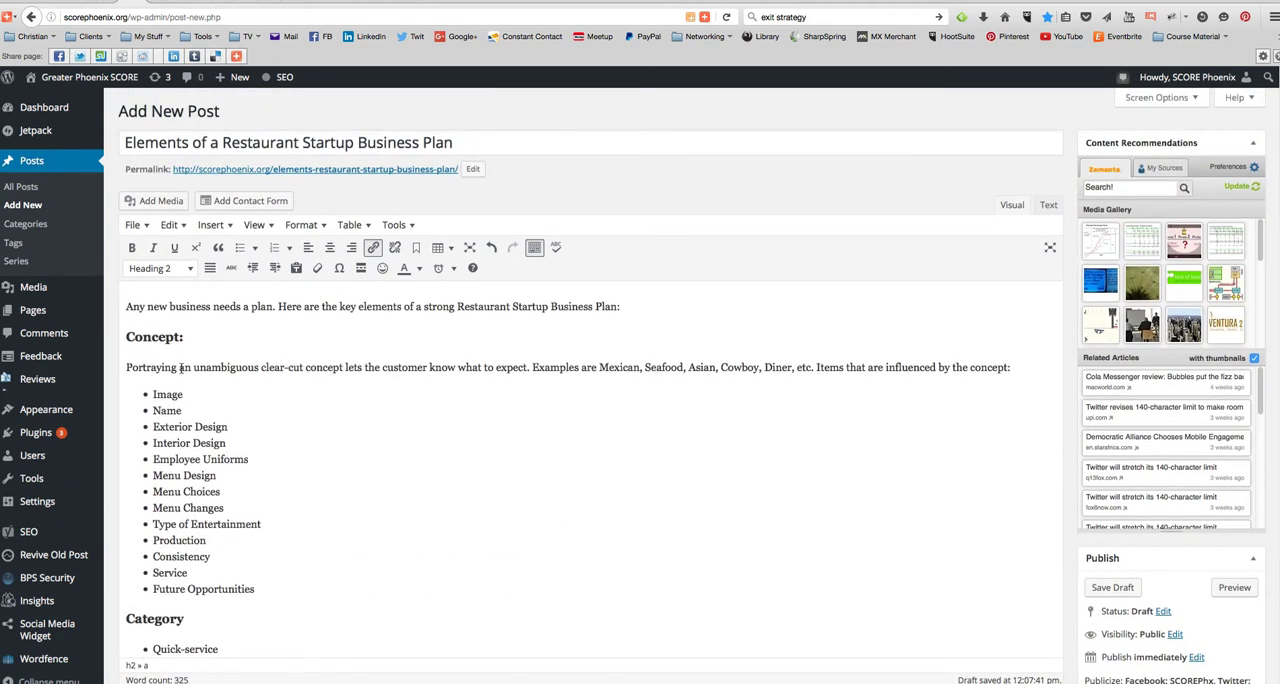
- Place the cursor before the paragraph under the Concept heading and prepare to upload a media file there
left_click(128, 372)
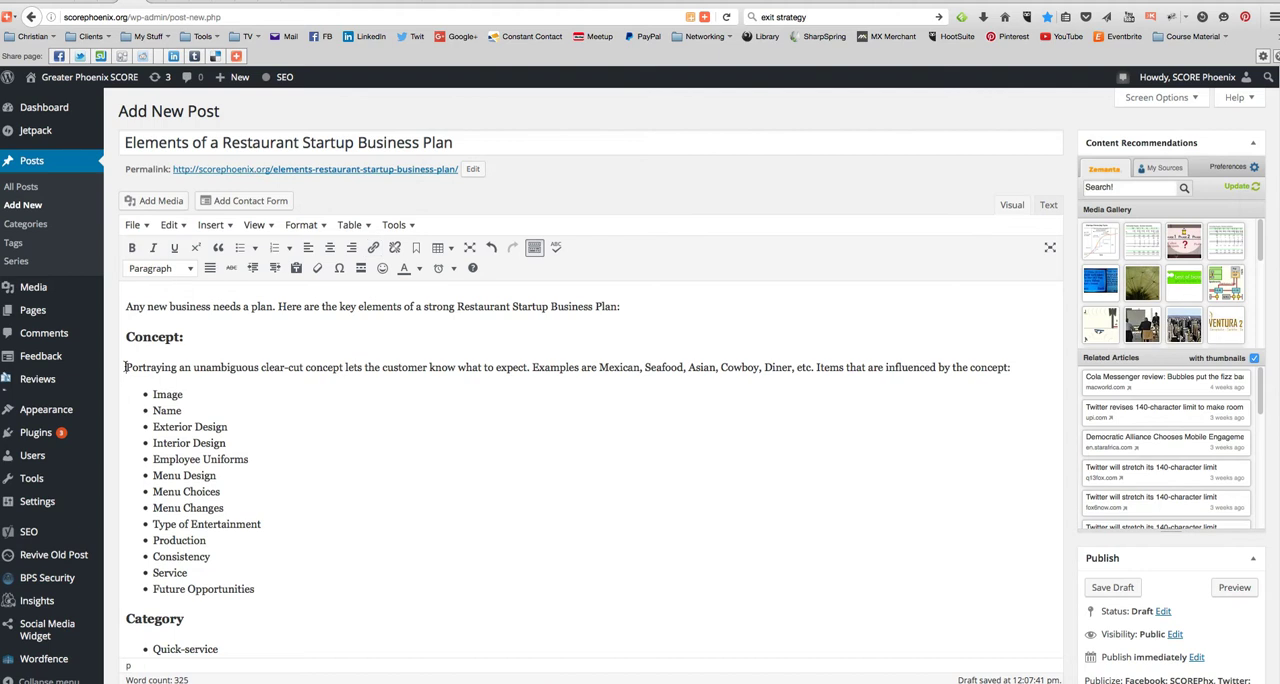
left_click(146, 204)
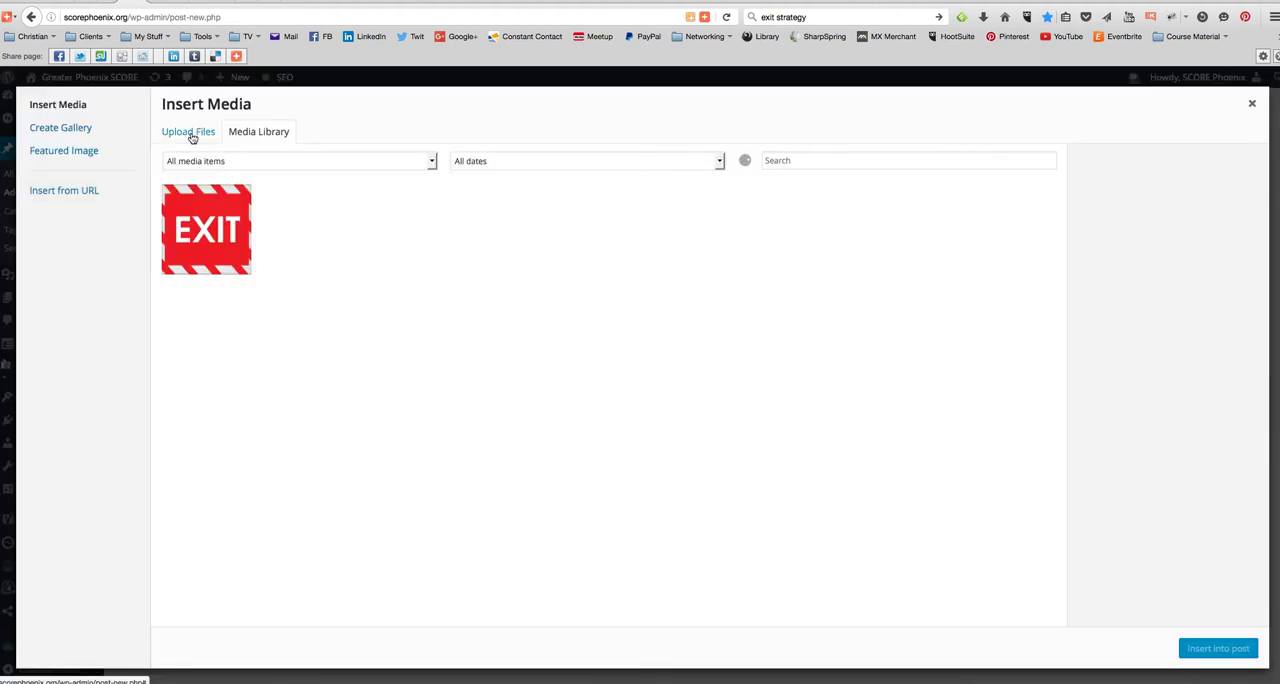
left_click(191, 136)
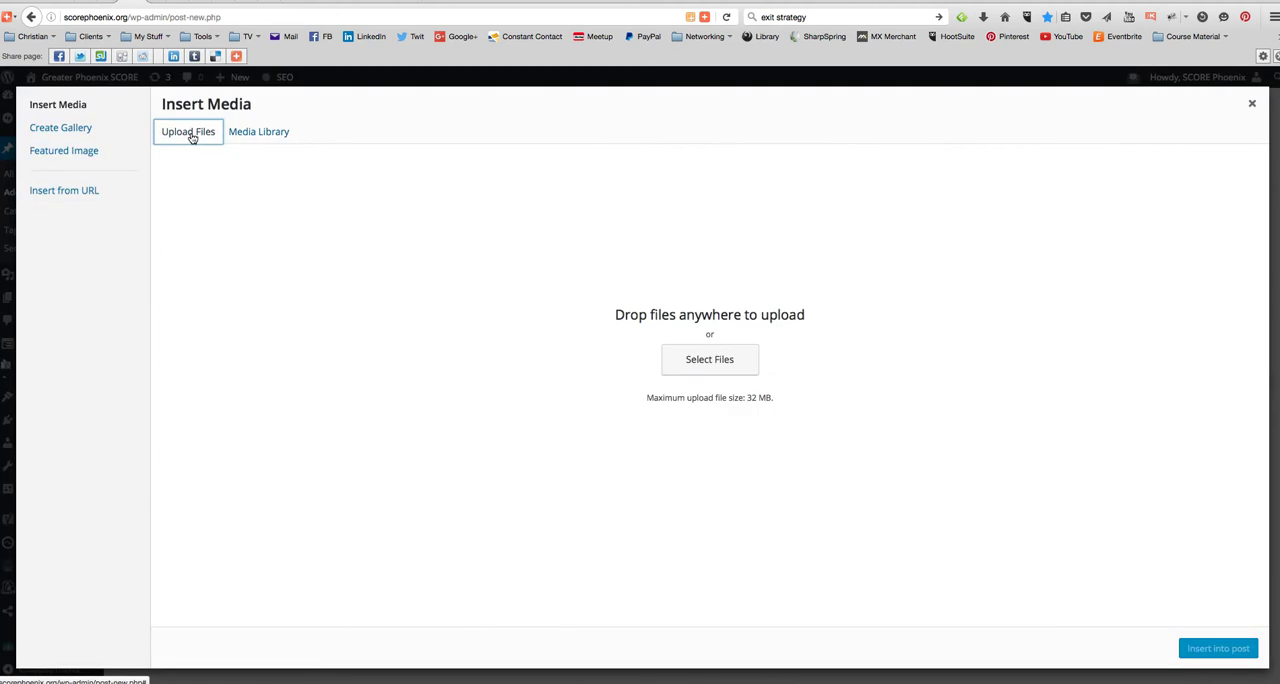
- Look through the Business and Pictures folders for a suitable image to insert in the post
left_click(700, 362)
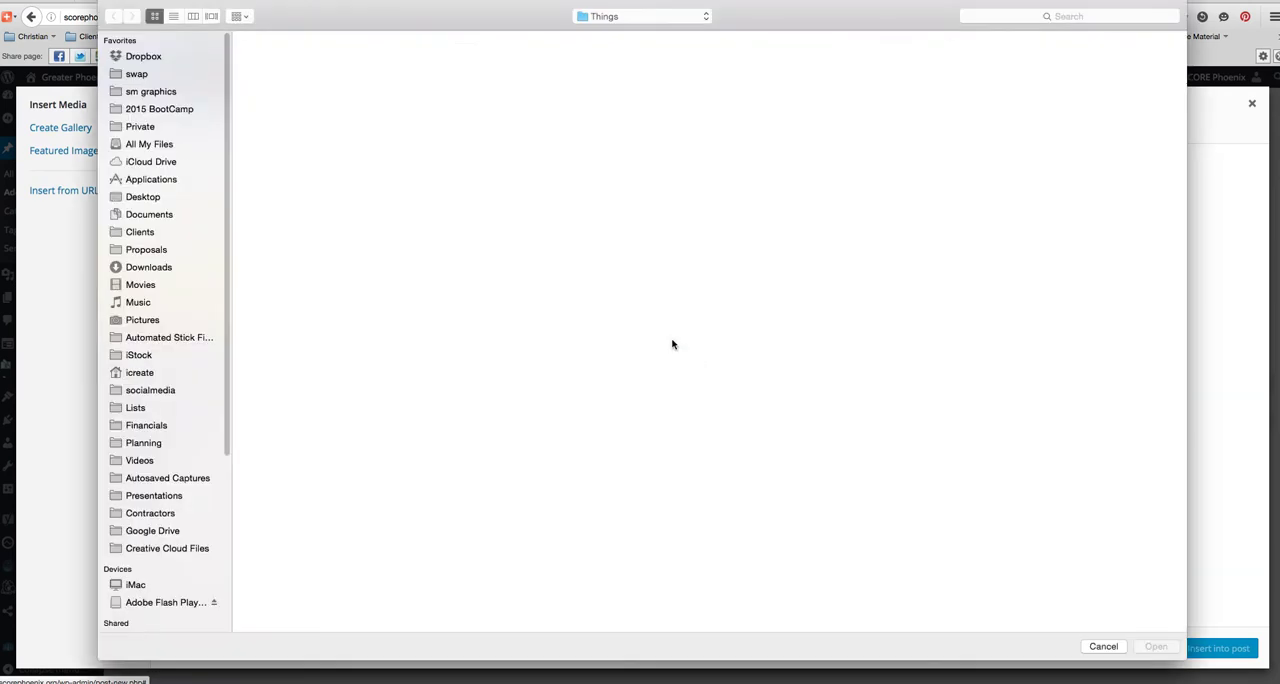
left_click(145, 94)
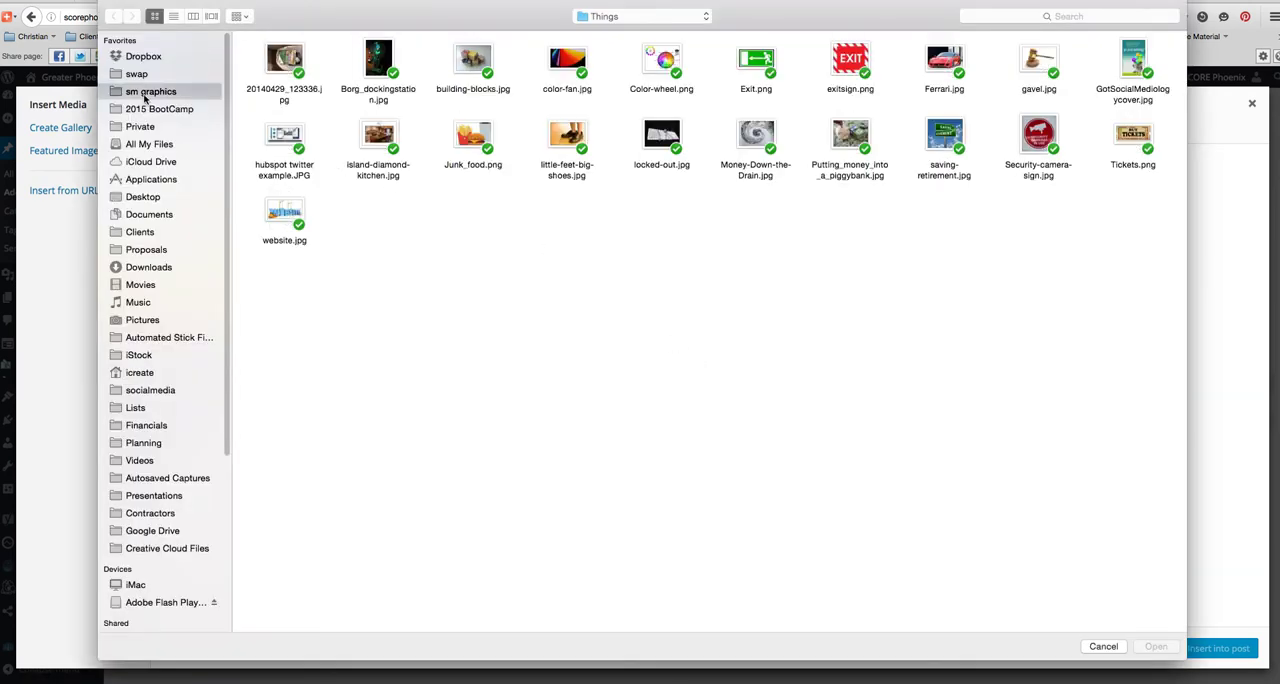
double_click(656, 298)
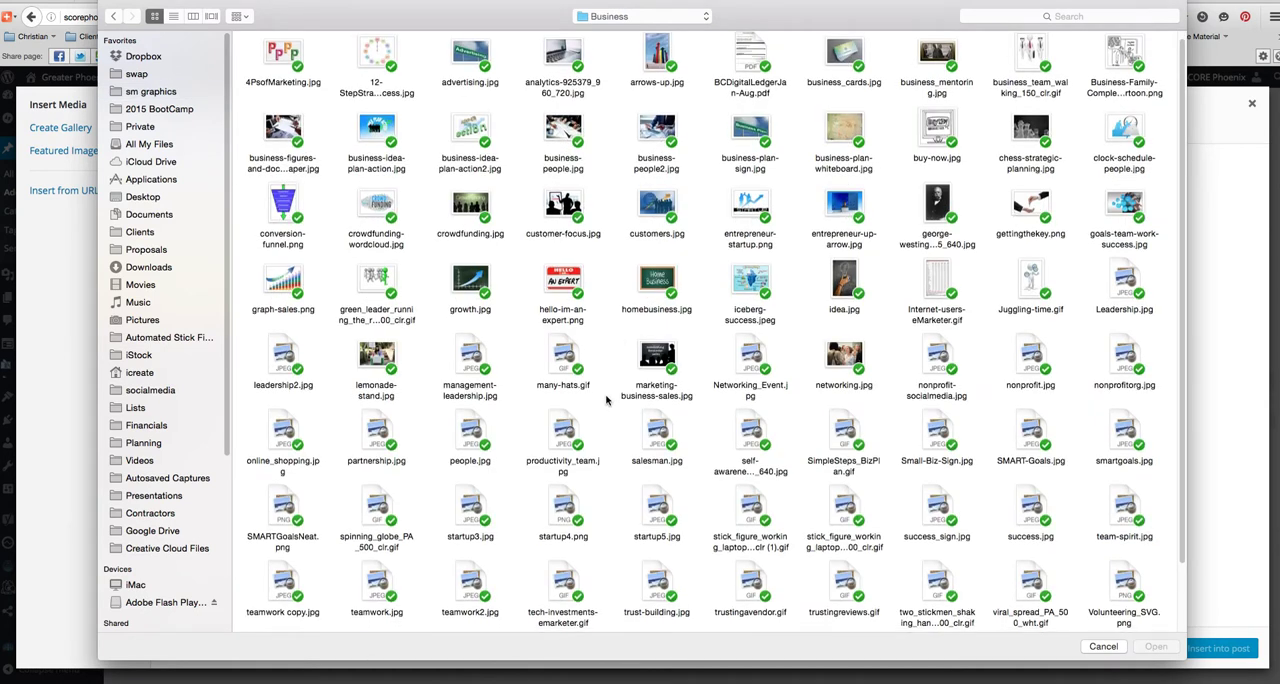
scroll(606, 400, "down", 1)
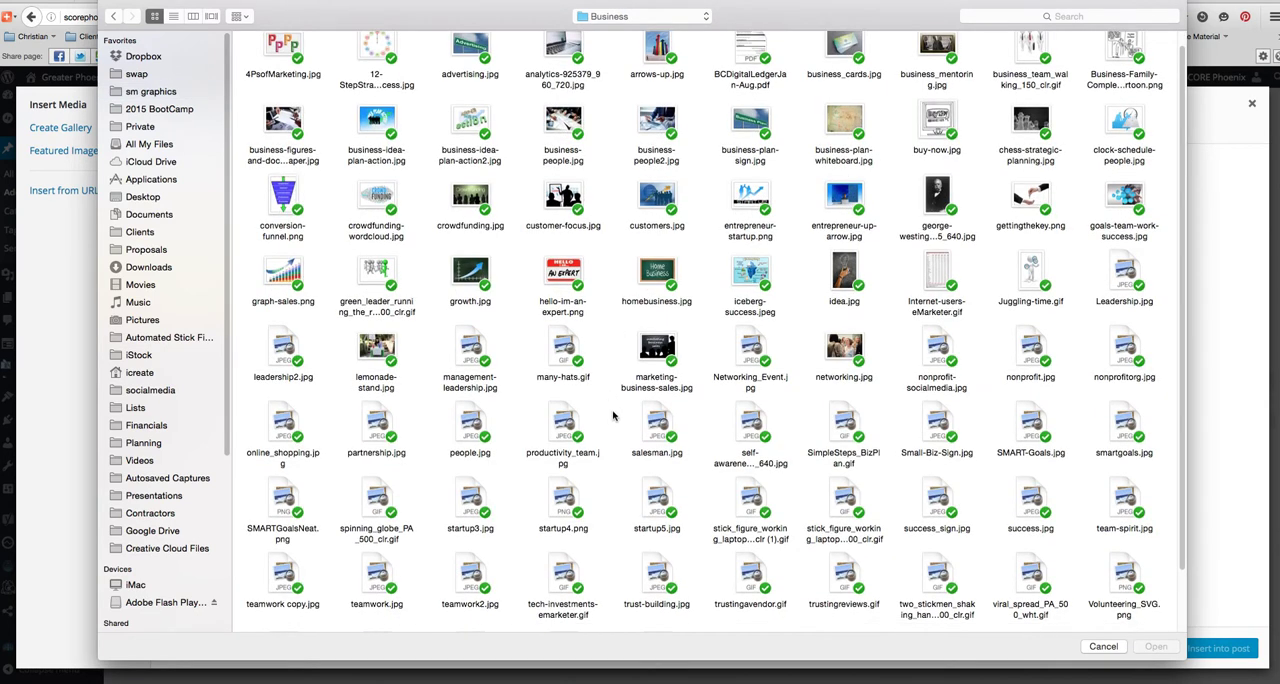
scroll(613, 415, "down", 3)
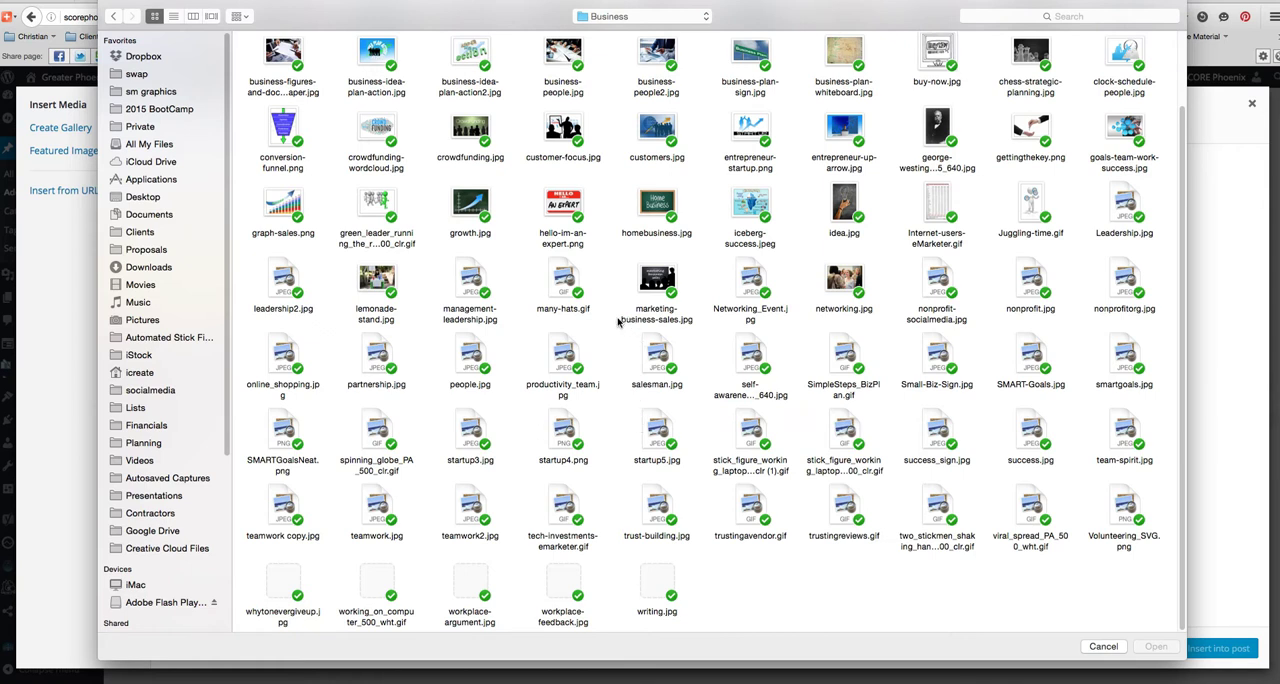
scroll(613, 318, "up", 2)
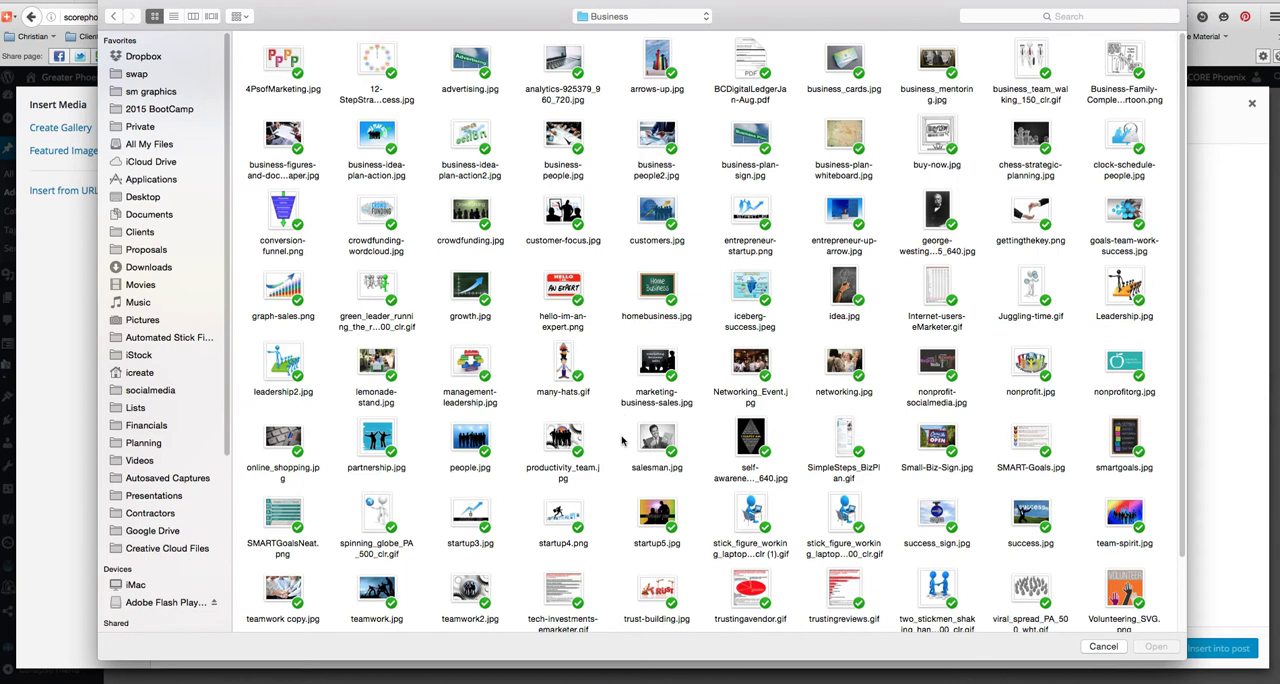
scroll(622, 428, "down", 2)
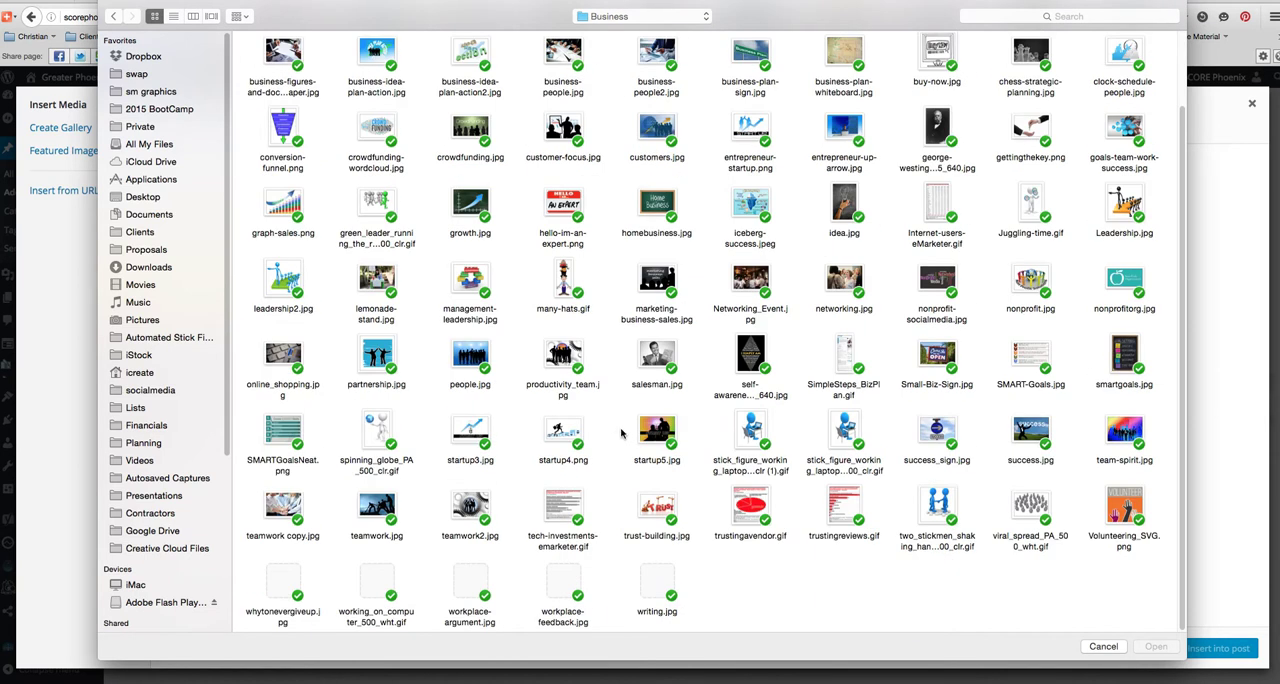
scroll(621, 432, "up", 2)
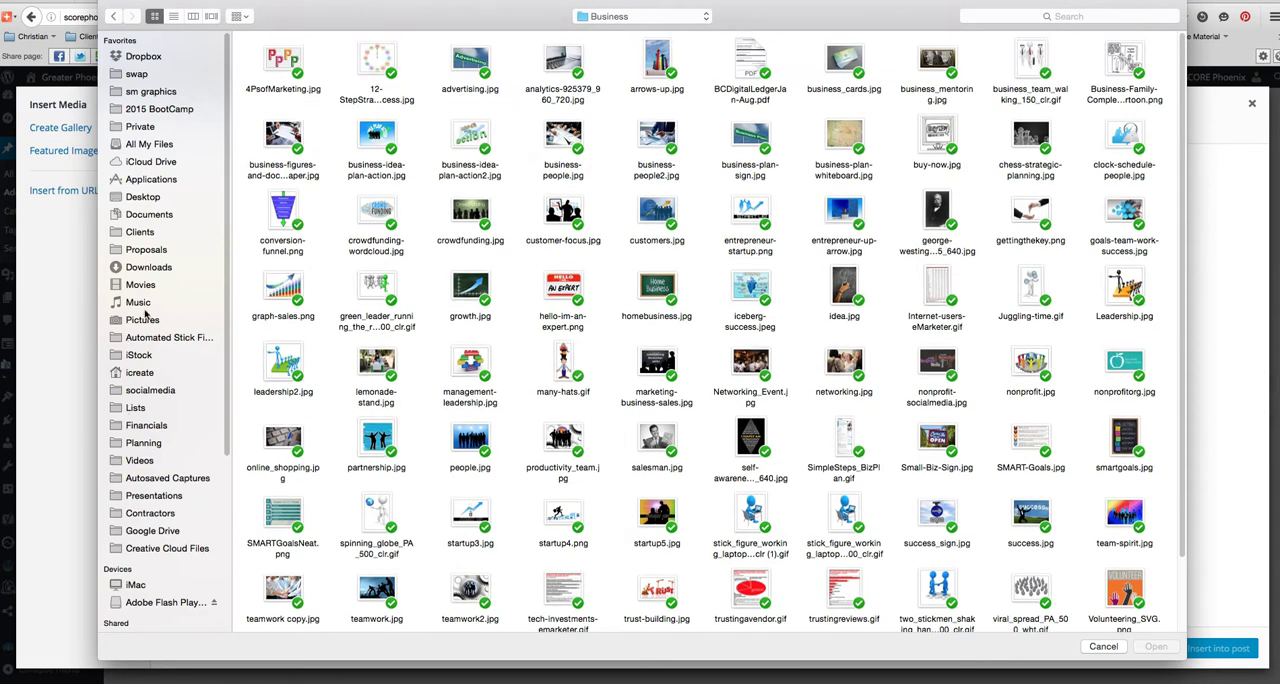
left_click(143, 320)
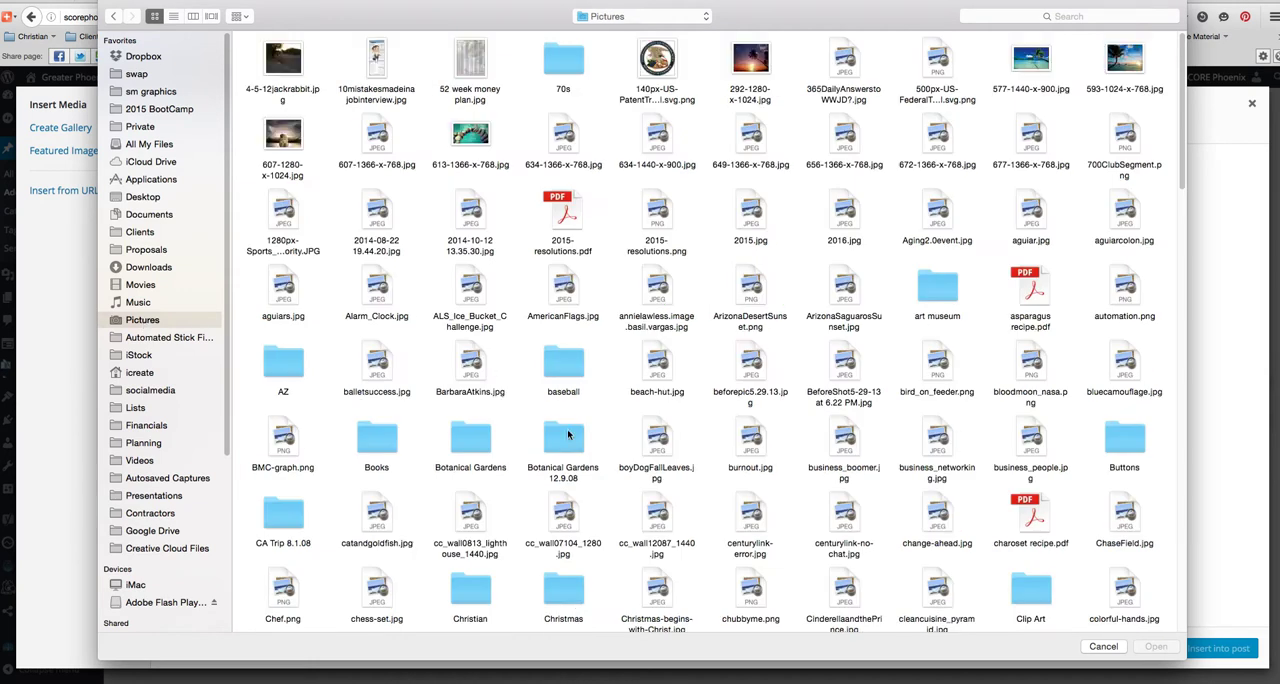
scroll(606, 431, "down", 15)
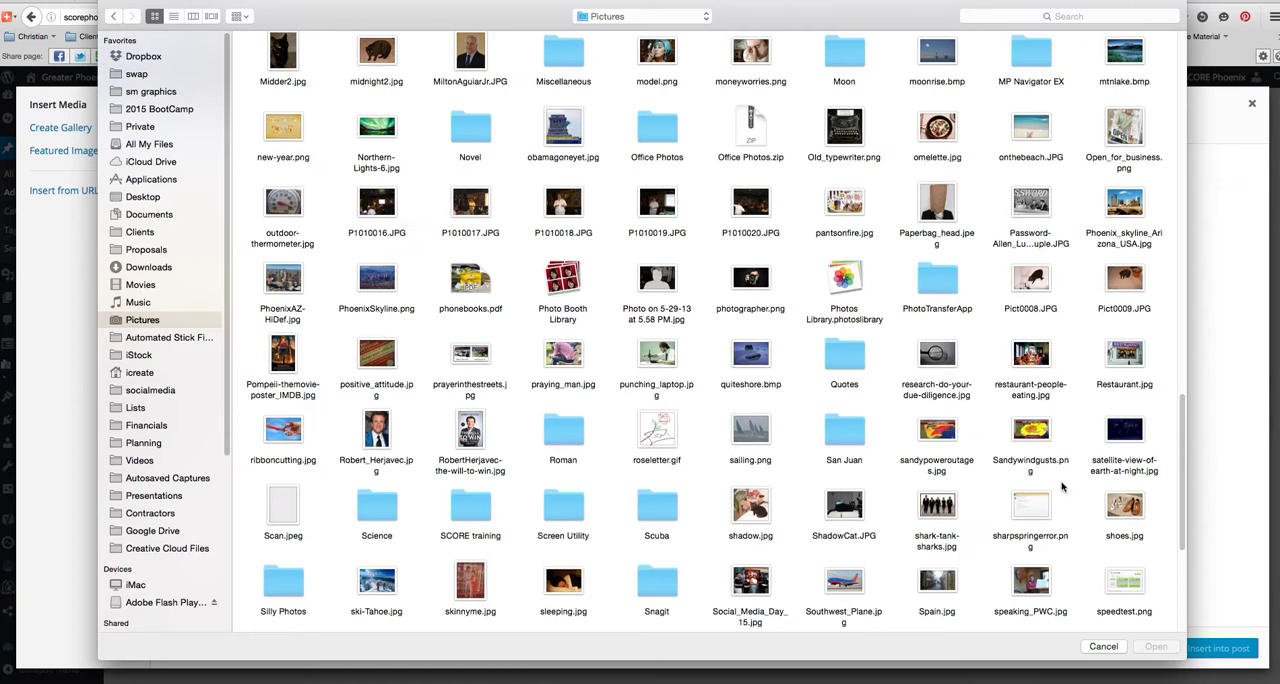
left_click(1103, 647)
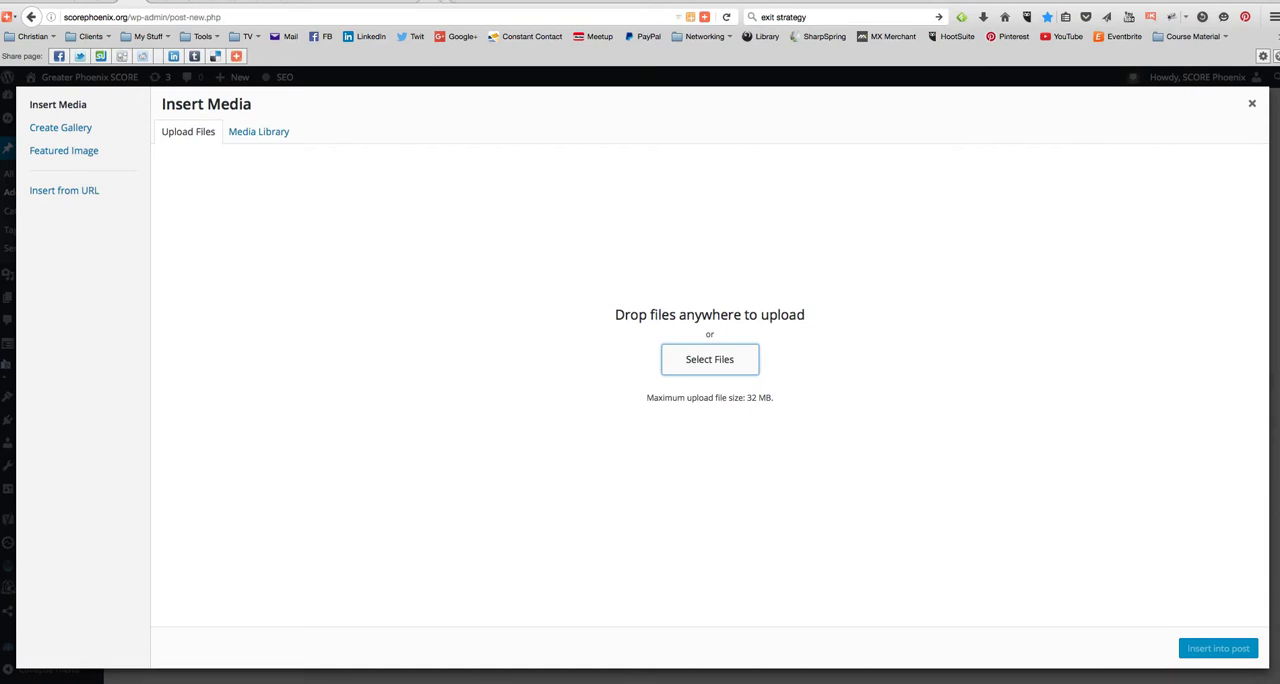
- Search Google Images for "restaurant" in a new browser tab
key("super+t")
left_click(1005, 17)
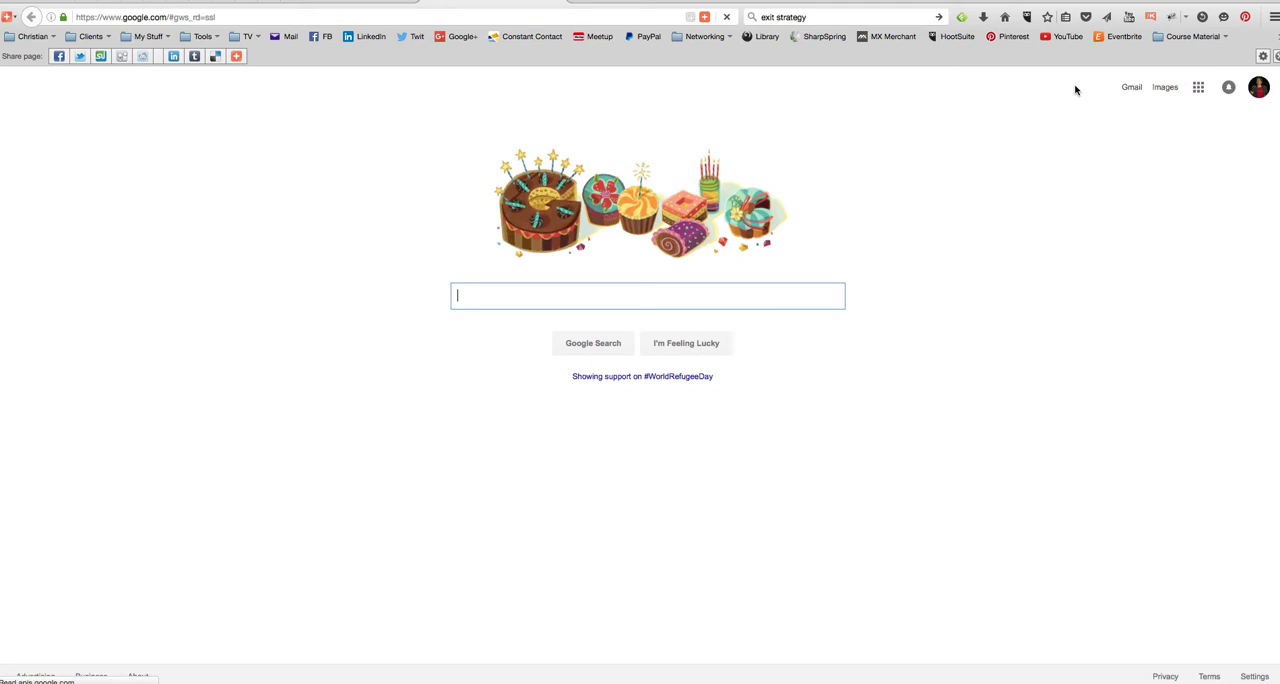
left_click(1166, 88)
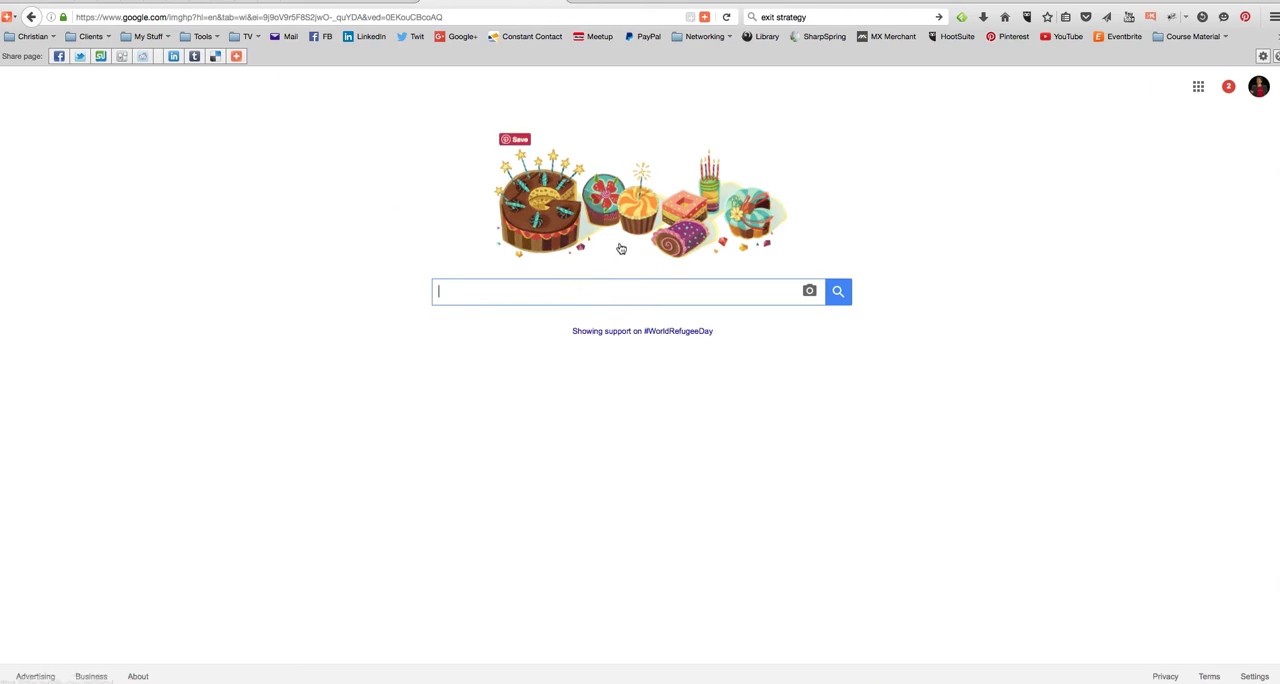
type("rest")
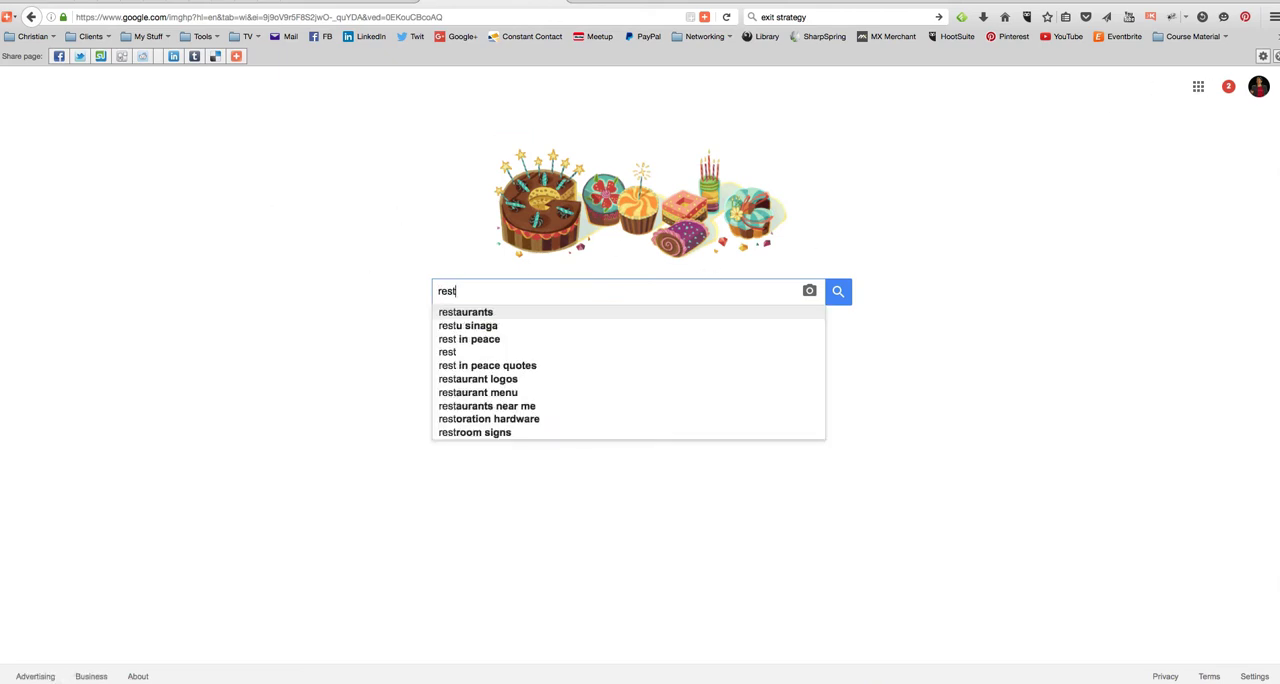
type("aurant")
key("Return")
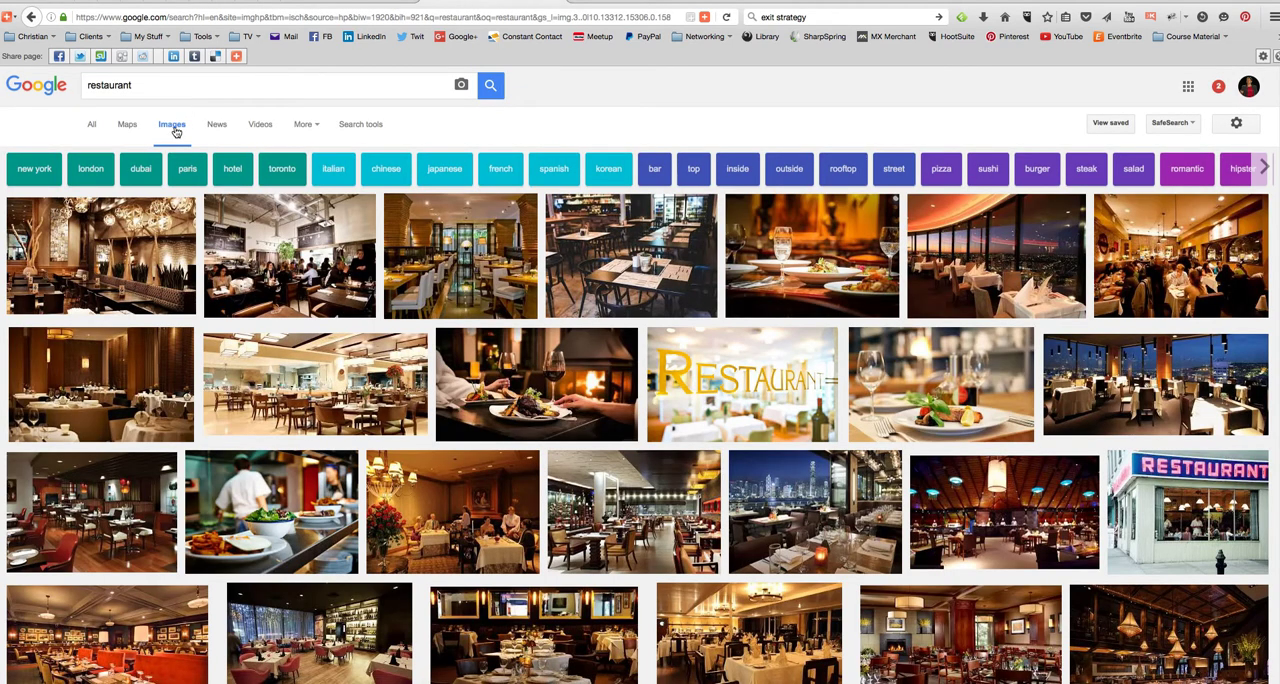
- Filter the restaurant image results by usage rights to those labeled for reuse
left_click(361, 126)
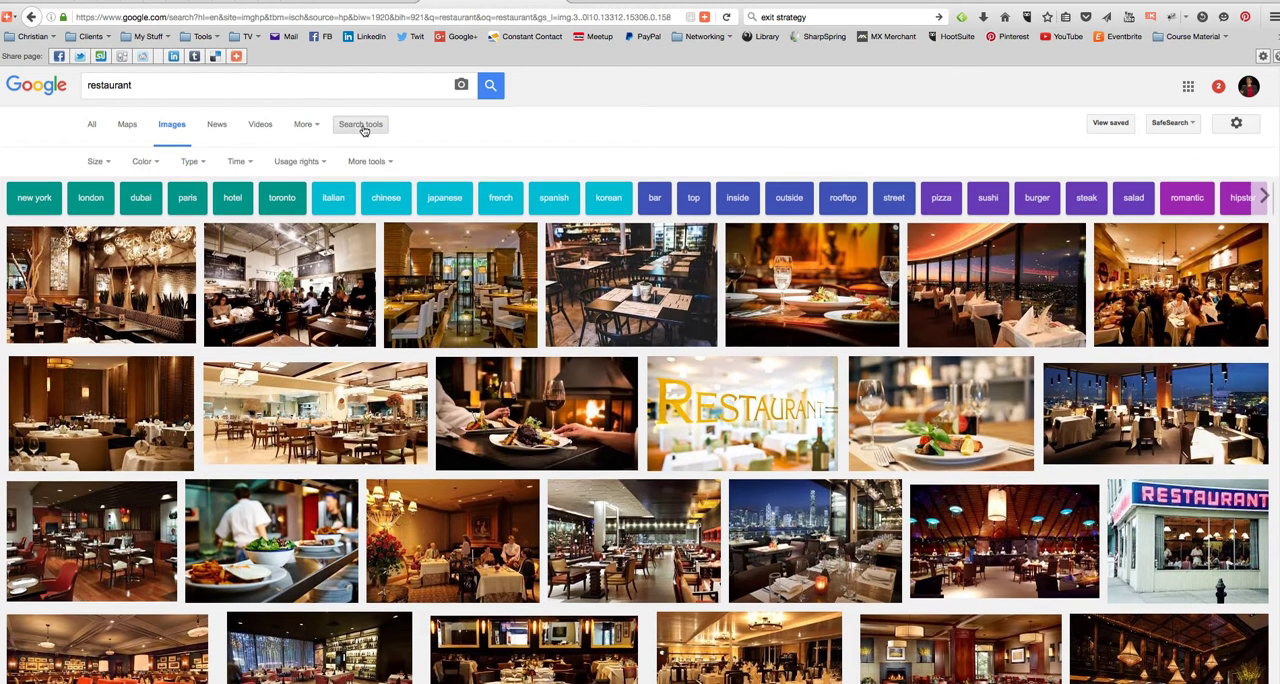
left_click(316, 164)
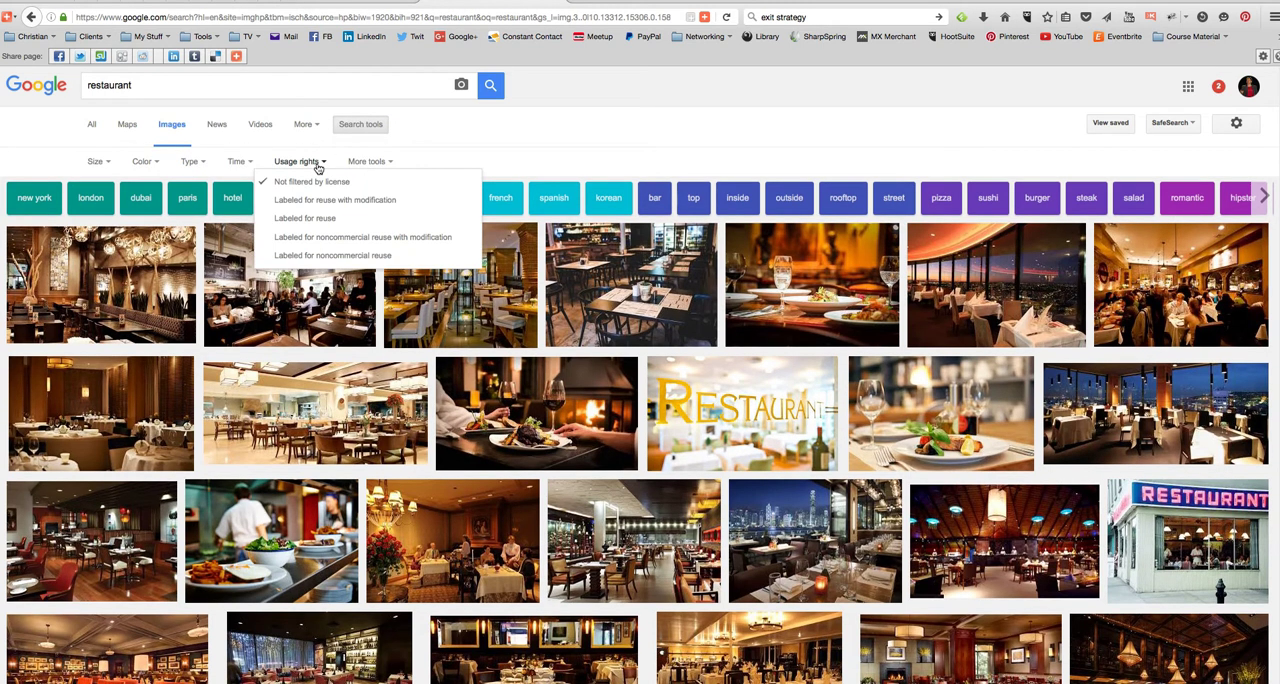
left_click(301, 222)
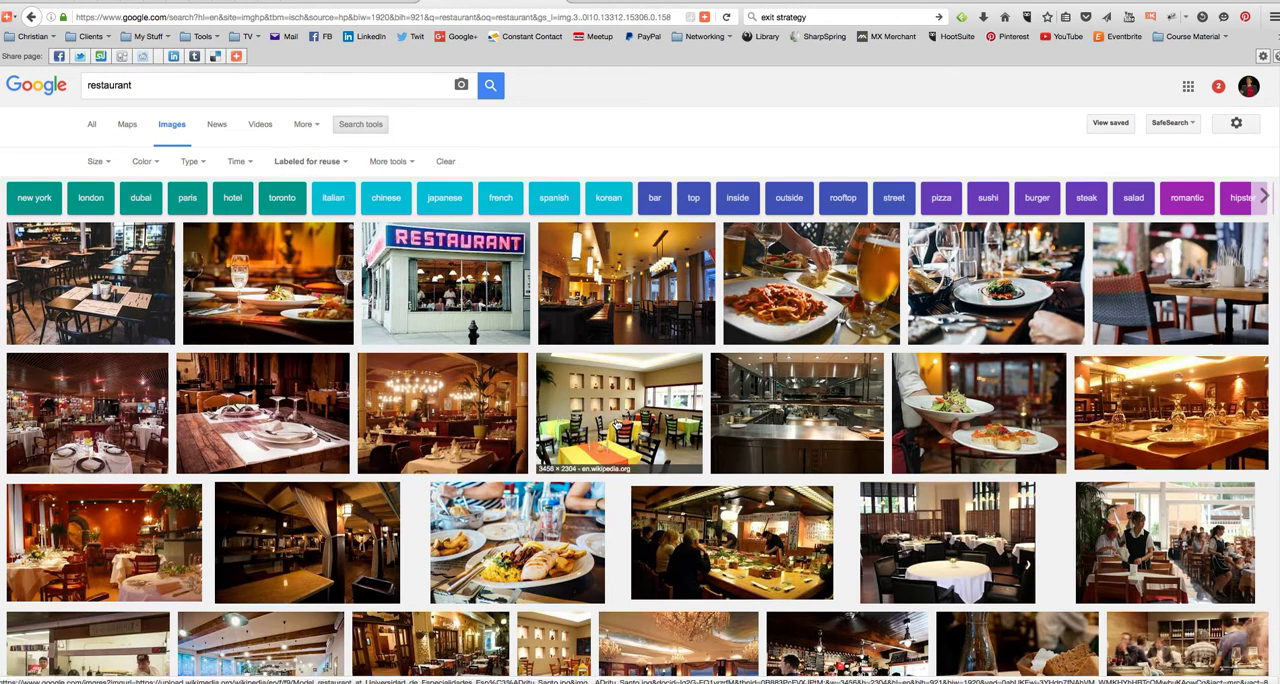
- Save the Wikipedia photo of the dining room with green, yellow and orange tablecloths to Pictures as restaurant-colorful.jpg
left_click(615, 421)
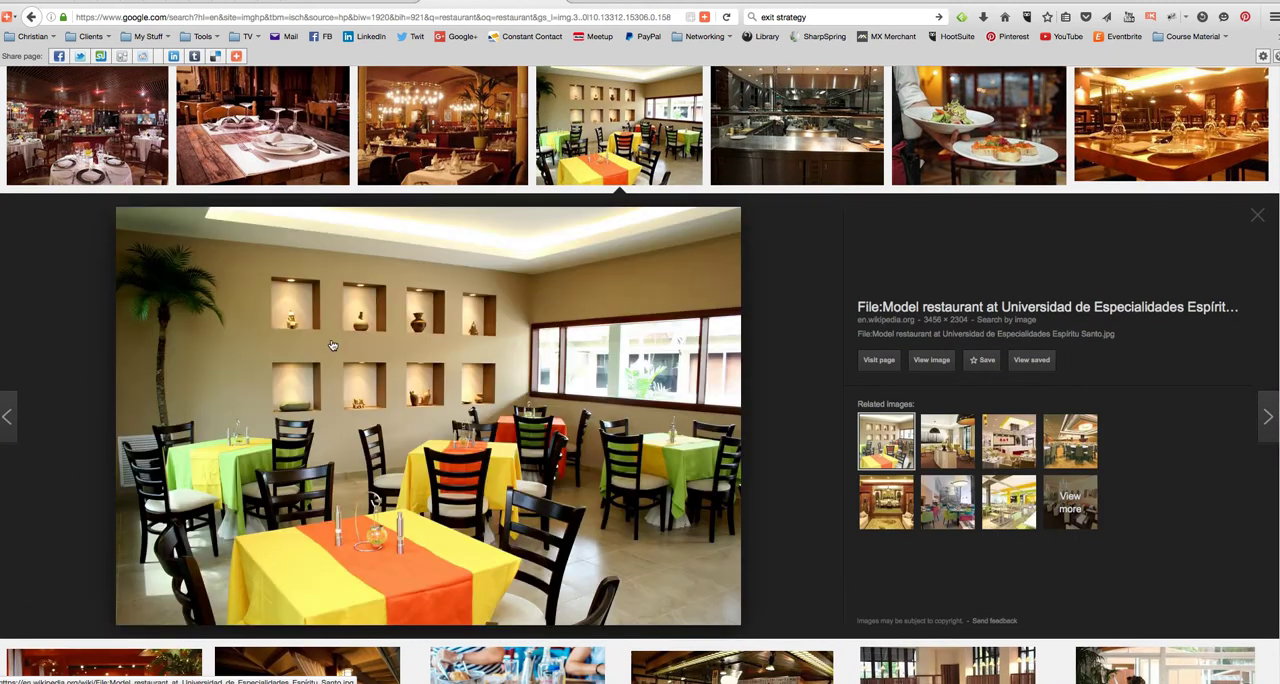
right_click(310, 320)
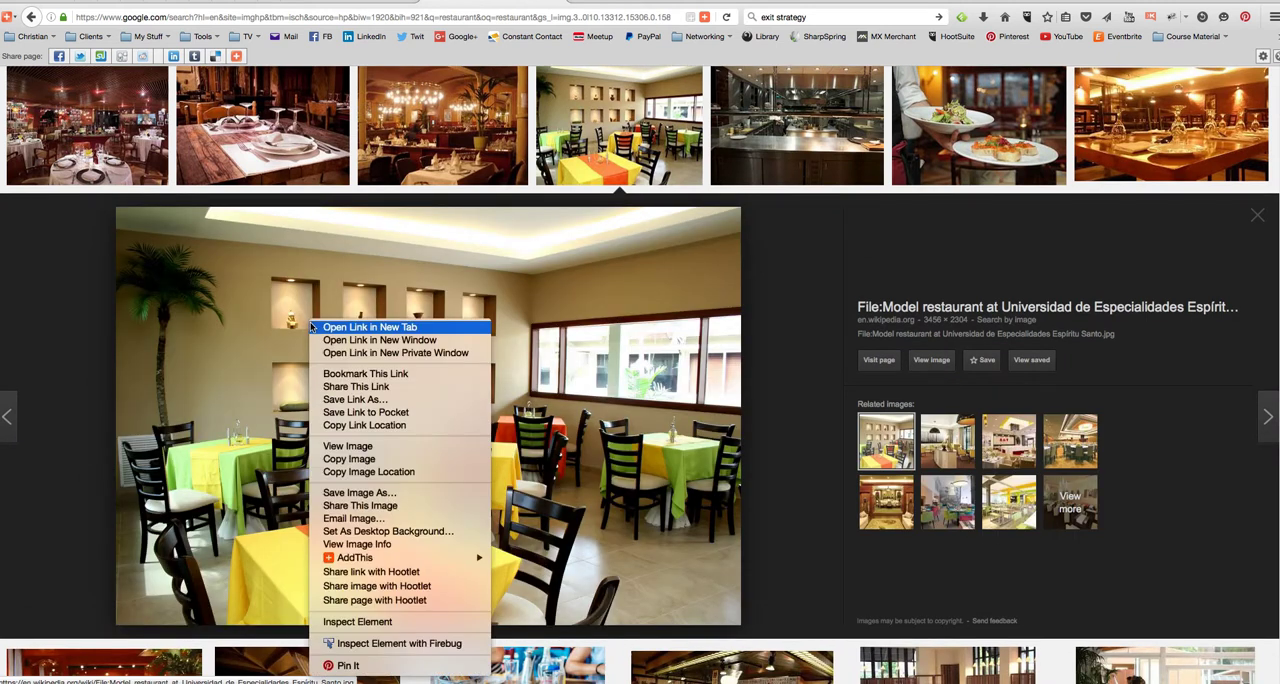
left_click(358, 493)
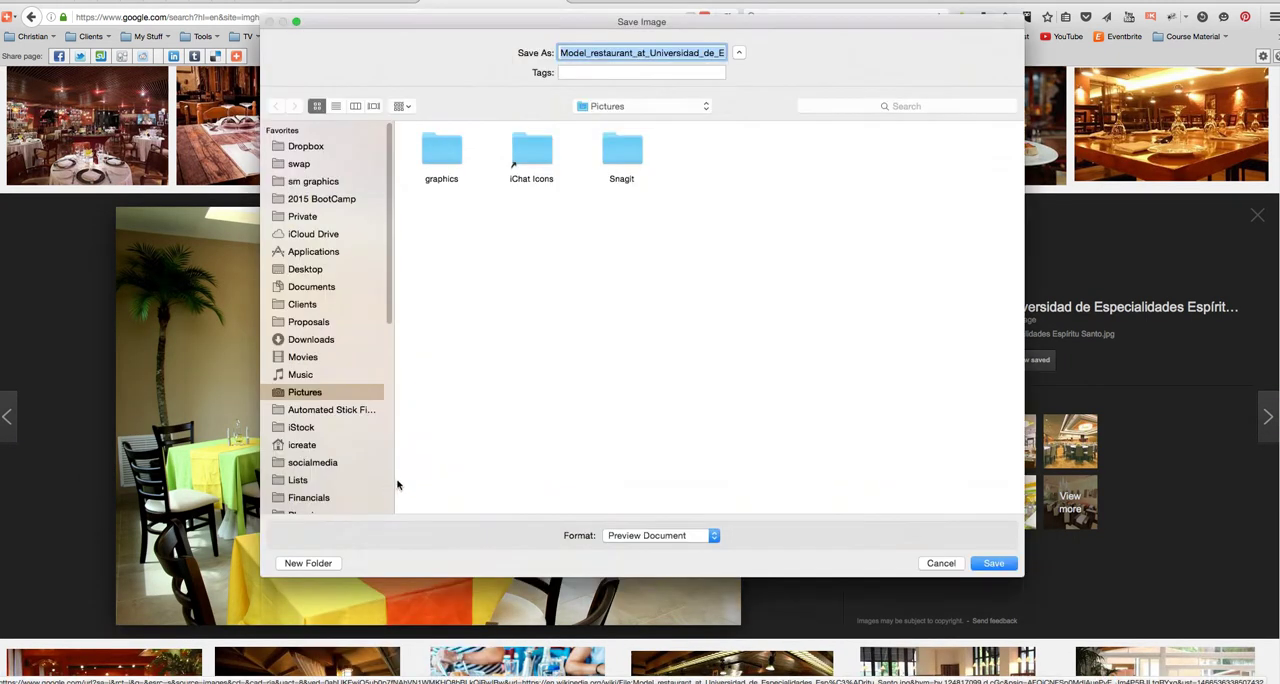
left_click(639, 52)
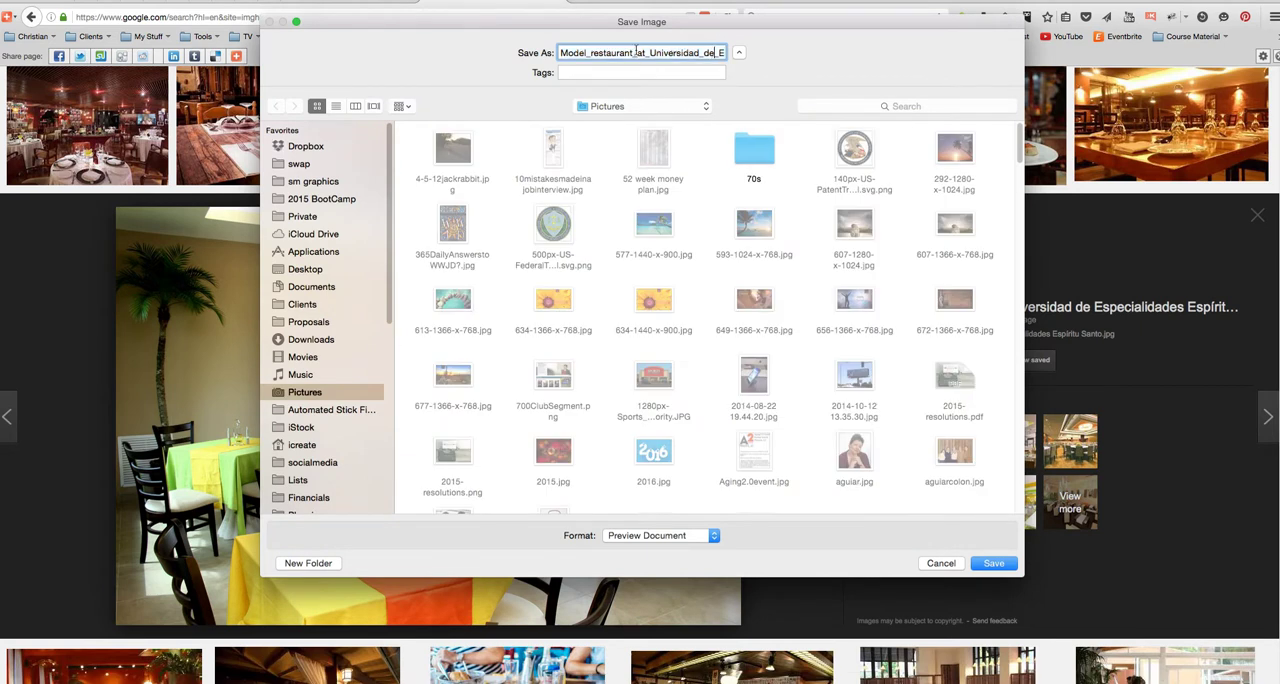
left_click_drag(715, 52, 552, 51)
key("BackSpace")
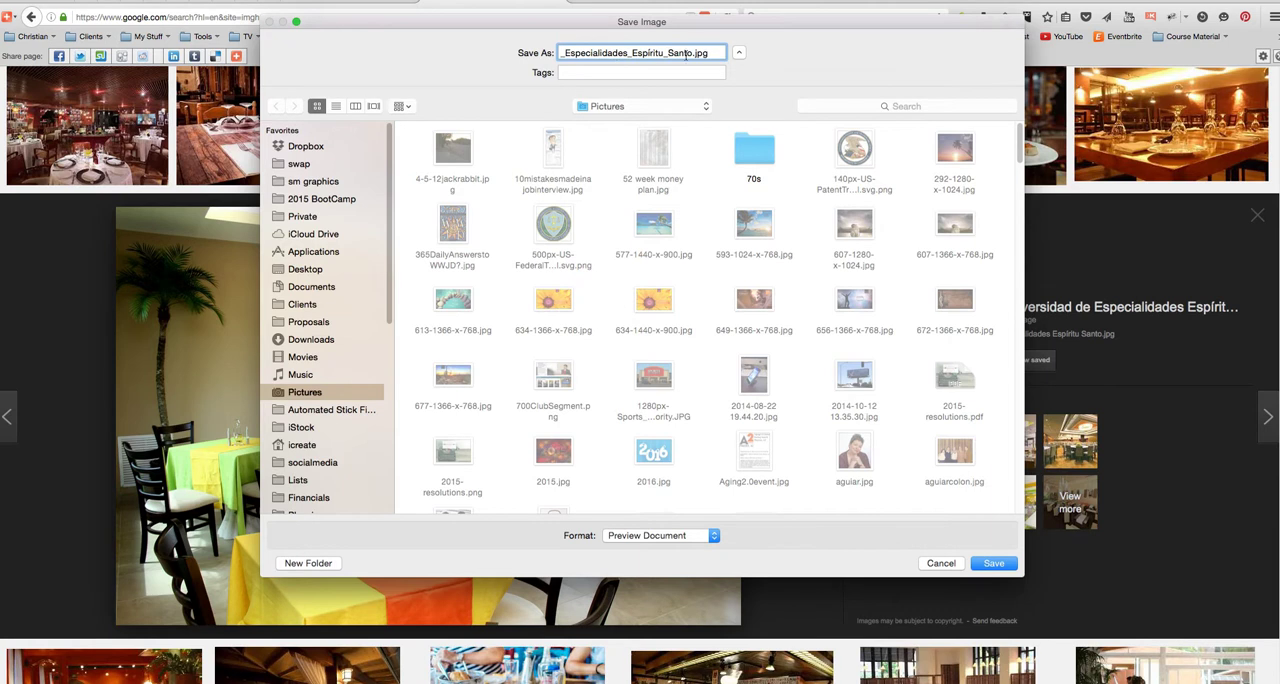
left_click_drag(692, 52, 552, 48)
key("BackSpace")
type("restaurant")
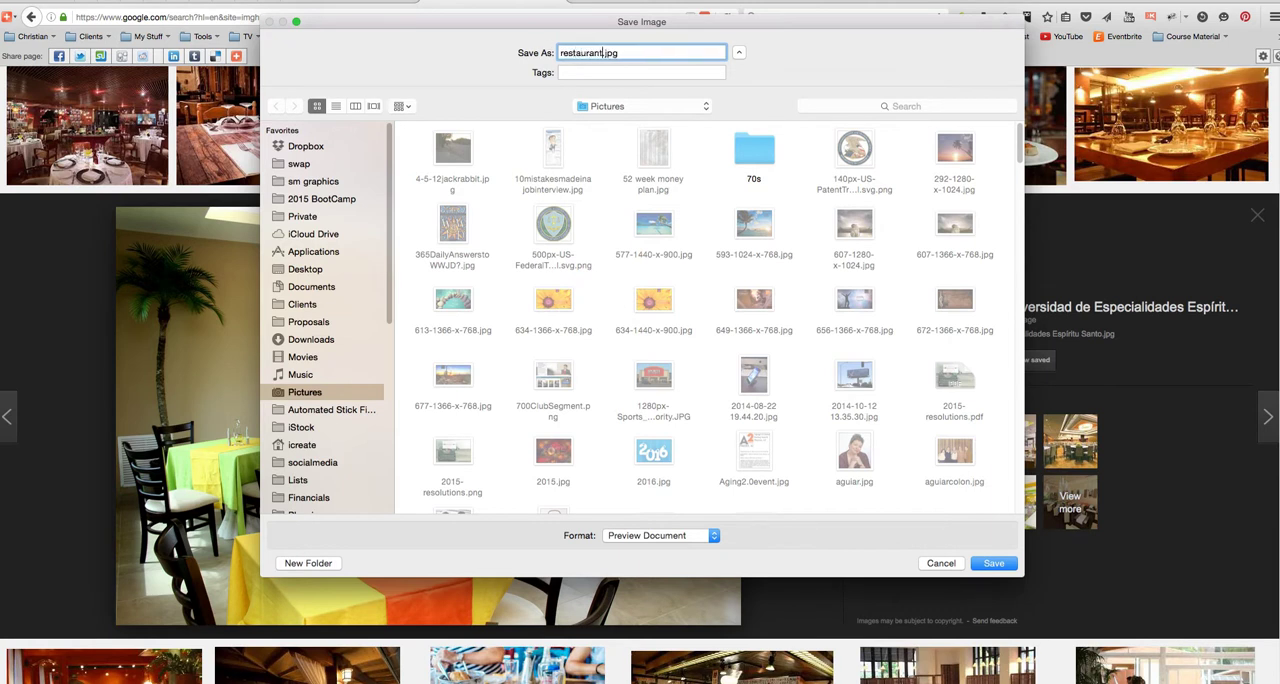
type("-colorful")
left_click(994, 563)
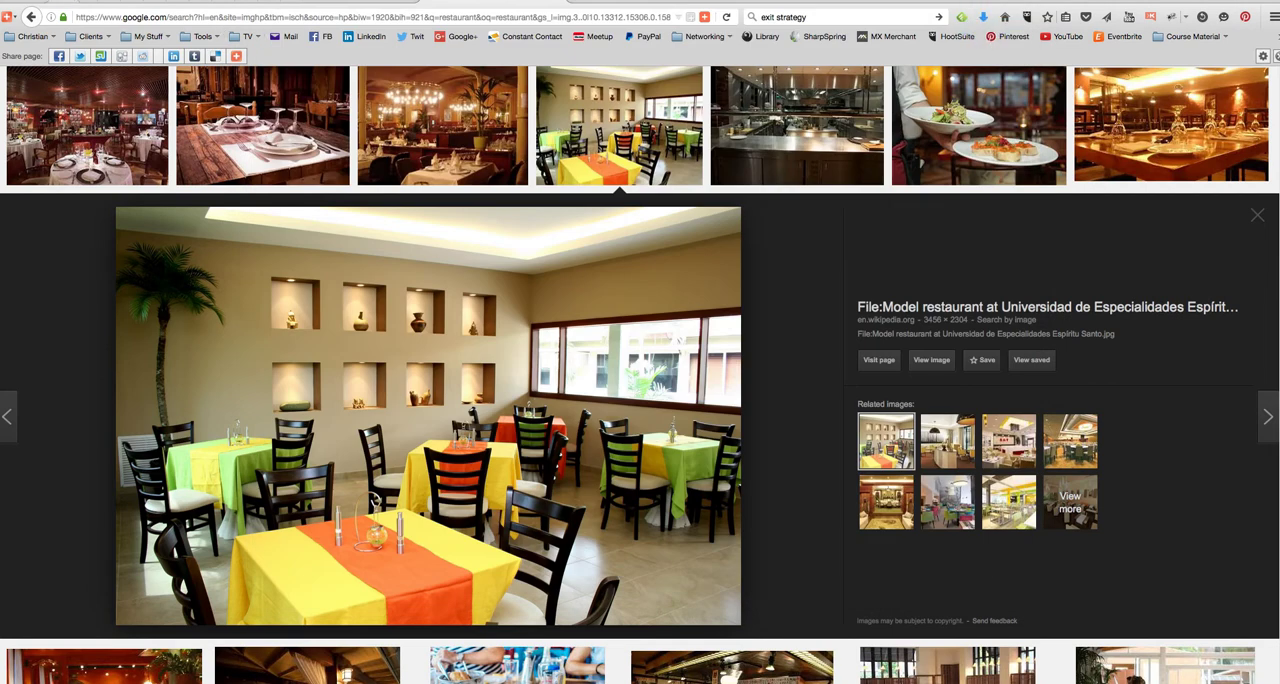
- Return to the WordPress post and upload restaurant-colorful.jpg from the Pictures folder to the media library
left_click(133, 2)
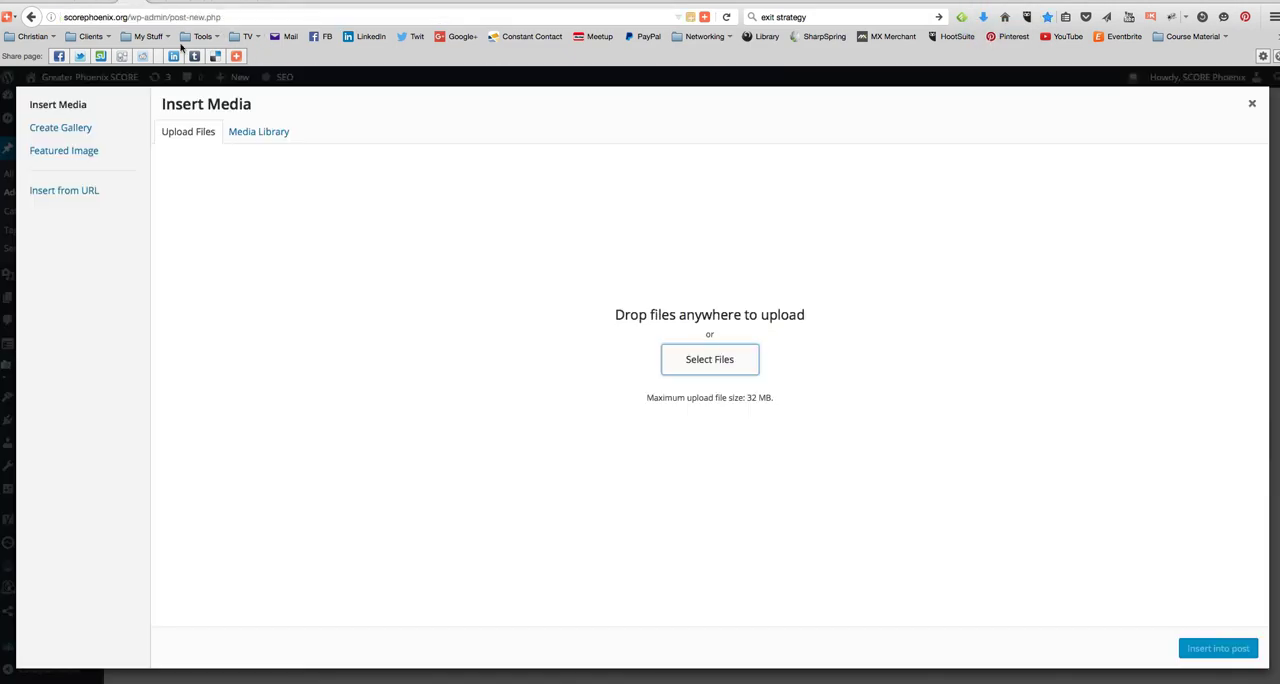
left_click(711, 362)
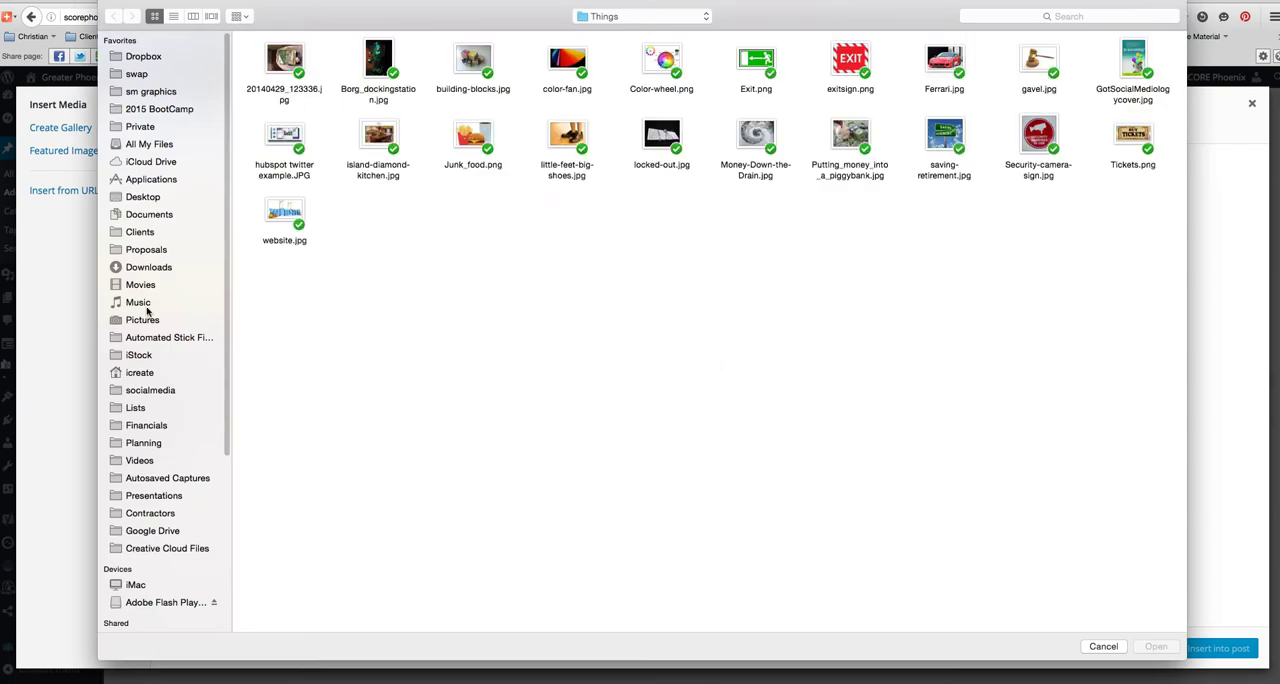
left_click(131, 321)
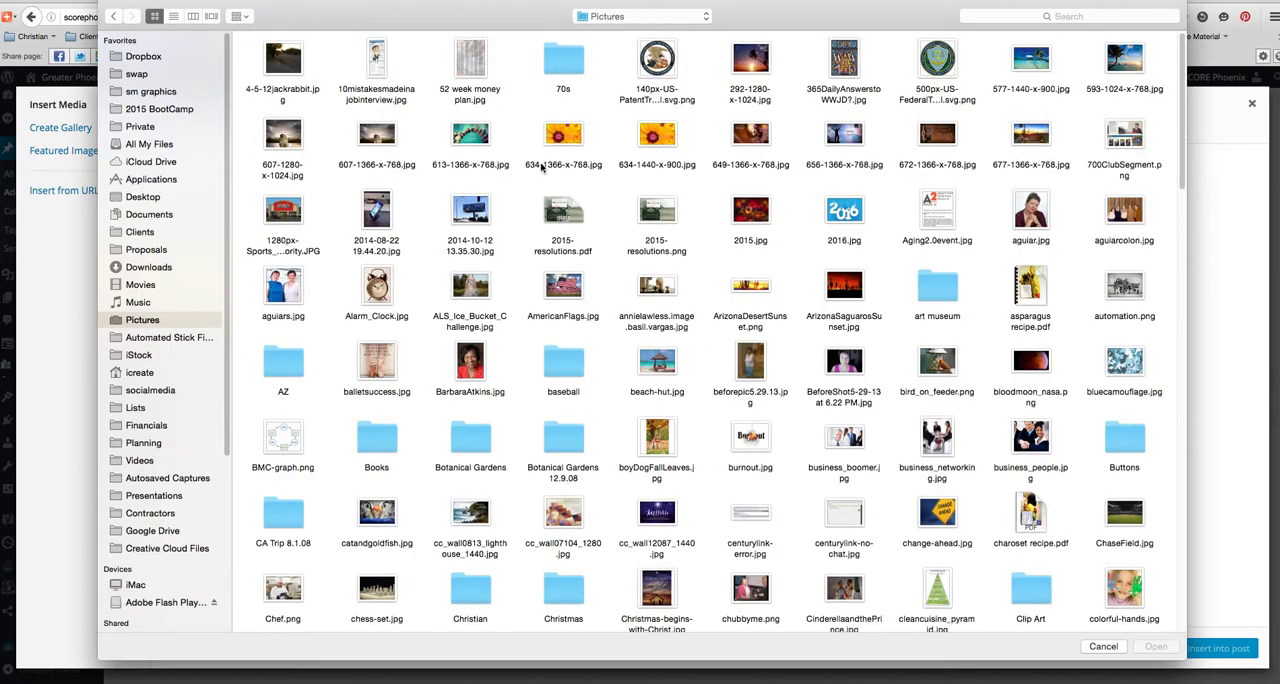
left_click(173, 16)
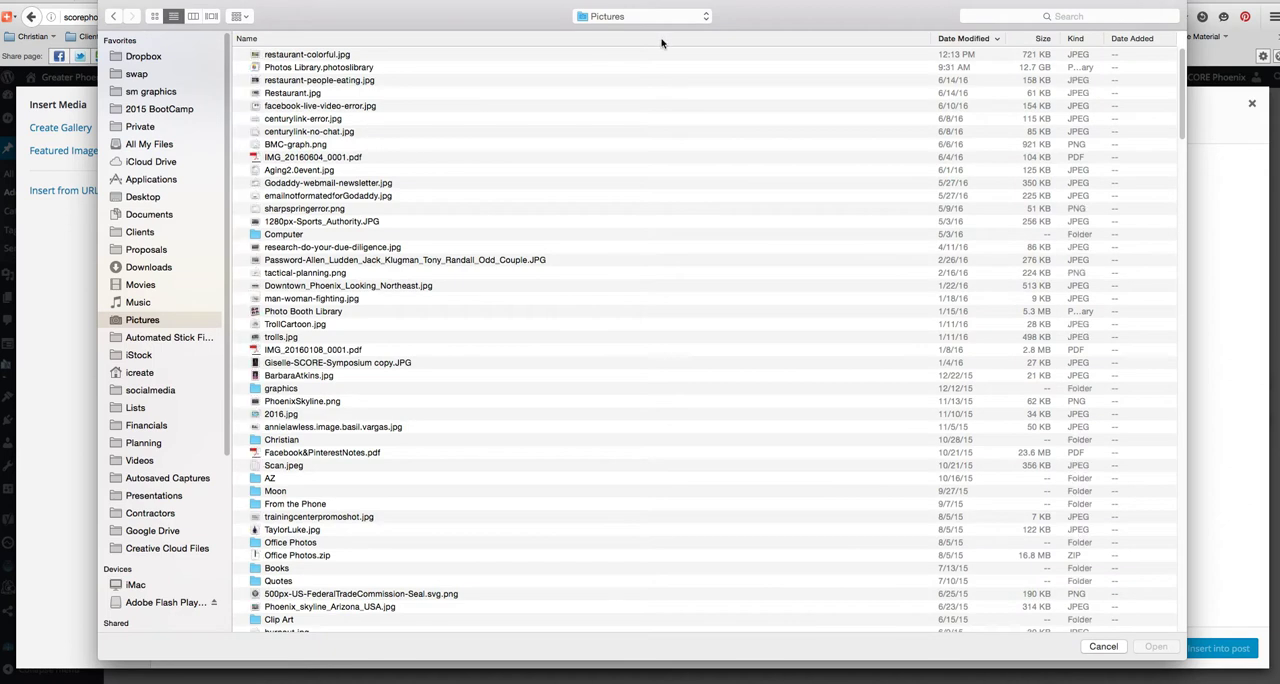
left_click(328, 56)
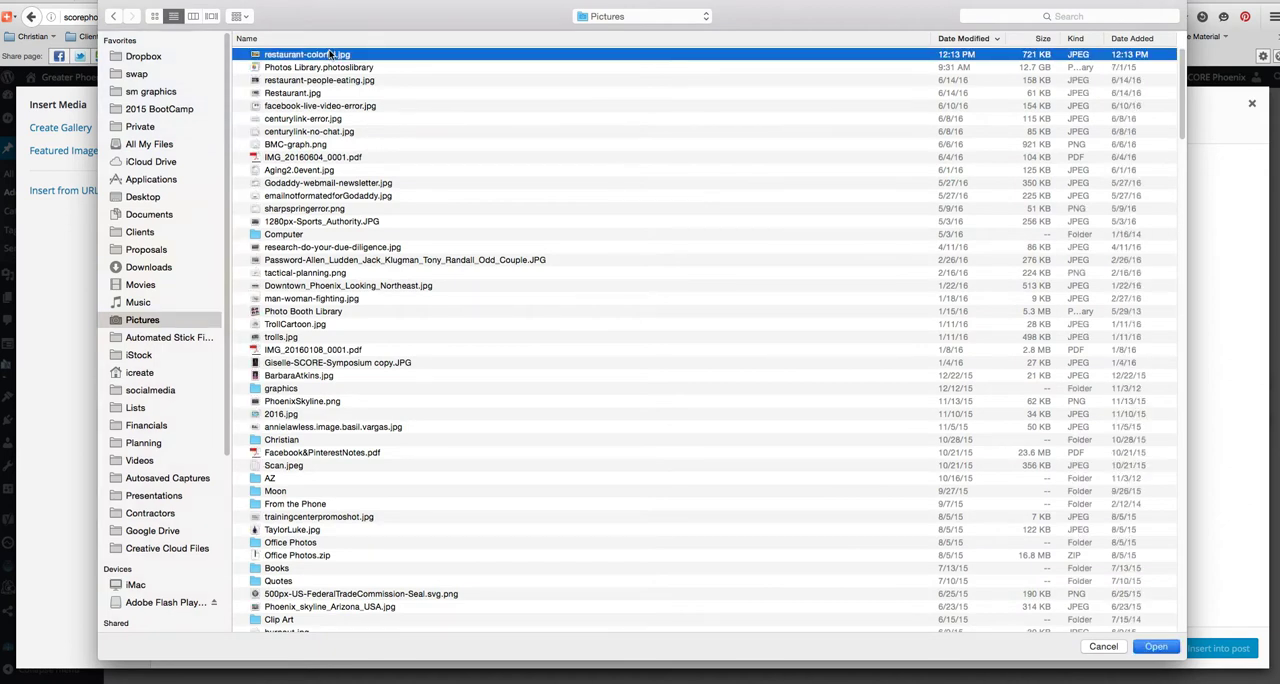
double_click(330, 54)
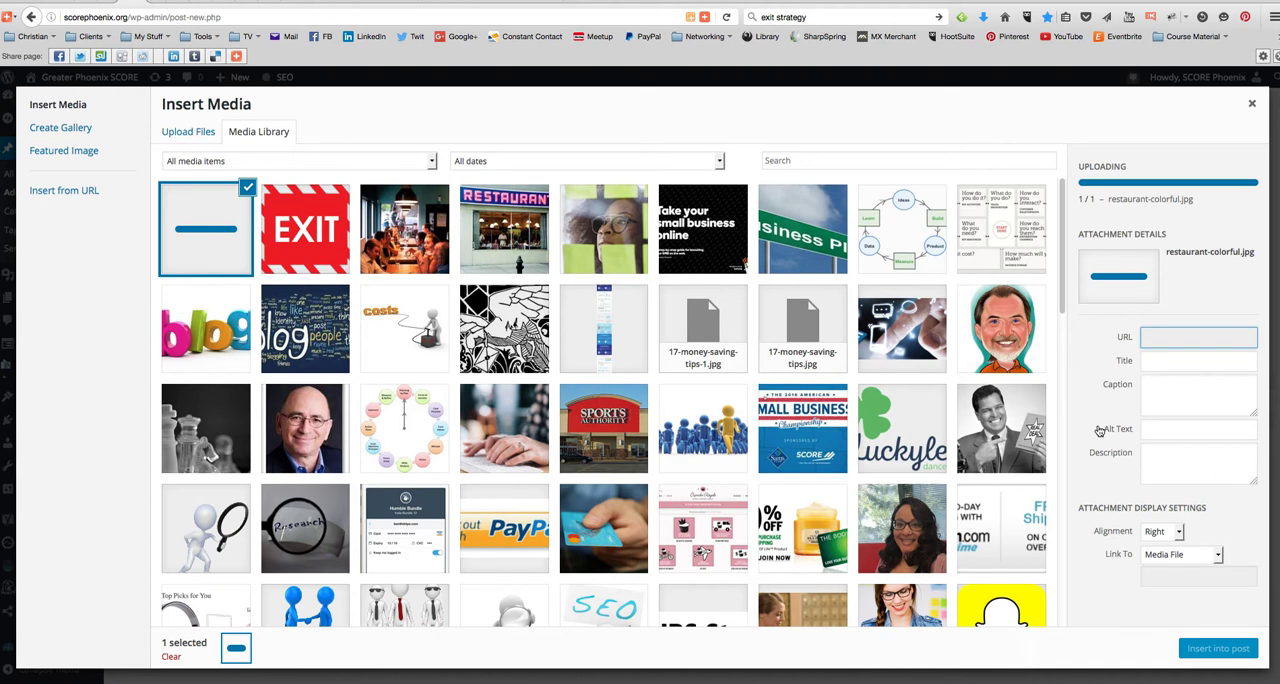
- Set the uploaded dining room image's alt text to "Restaurant startup business plan" and insert it into the post
left_click(1171, 429)
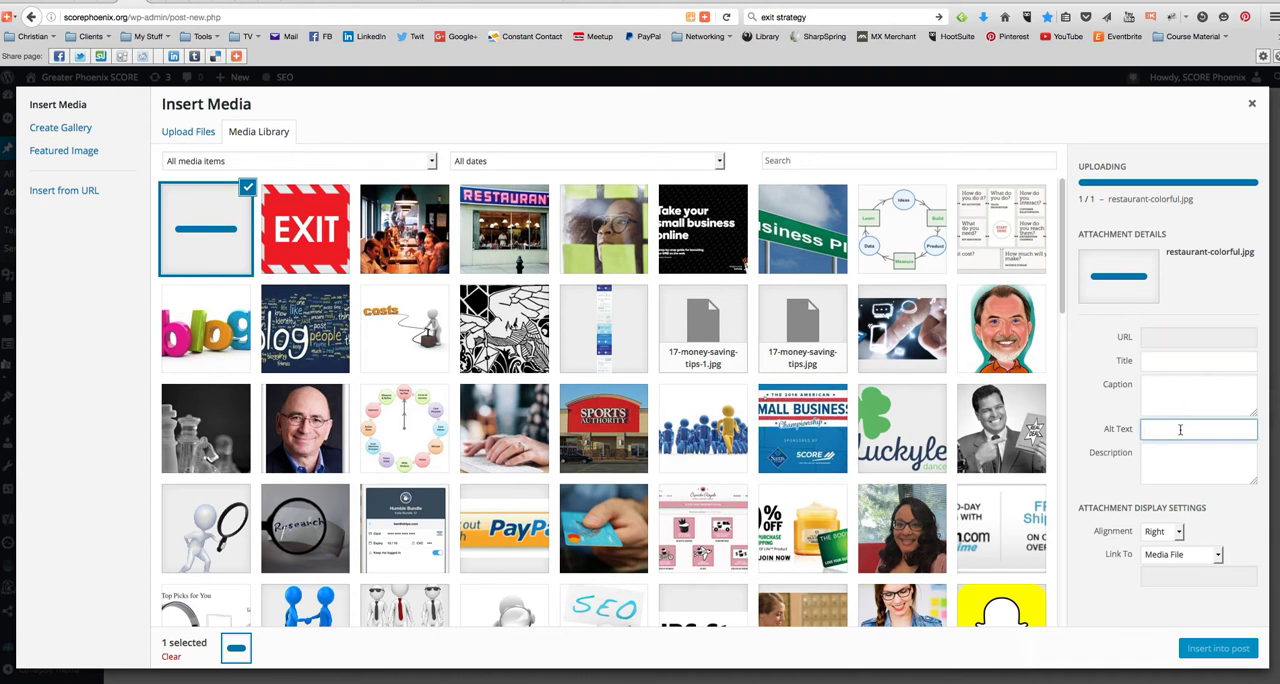
type("Re")
left_click(1154, 368)
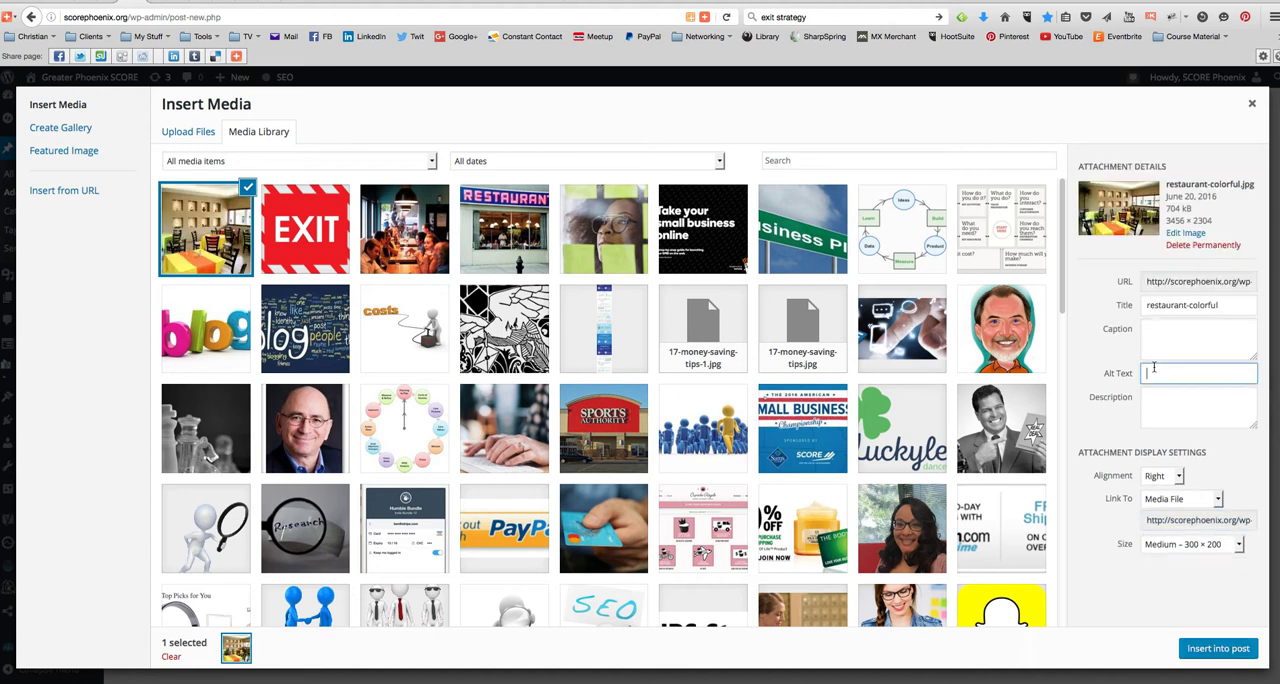
type("Rest")
type("aurant startup business plan")
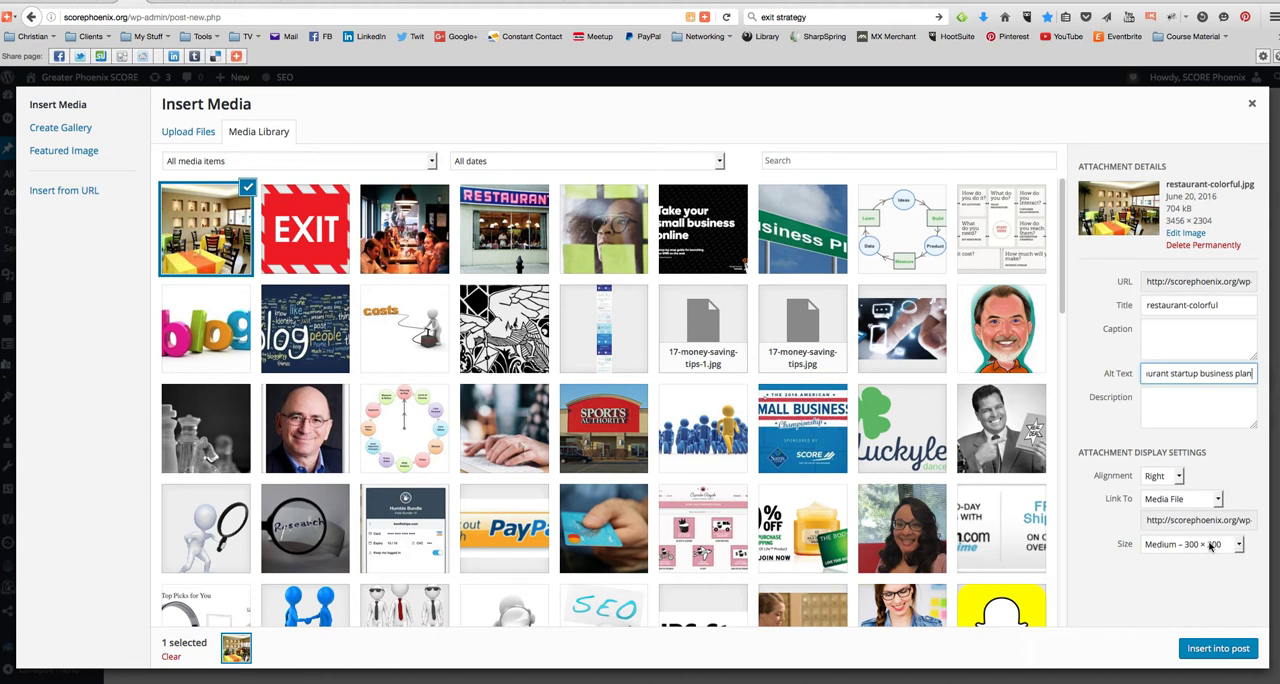
left_click(1219, 650)
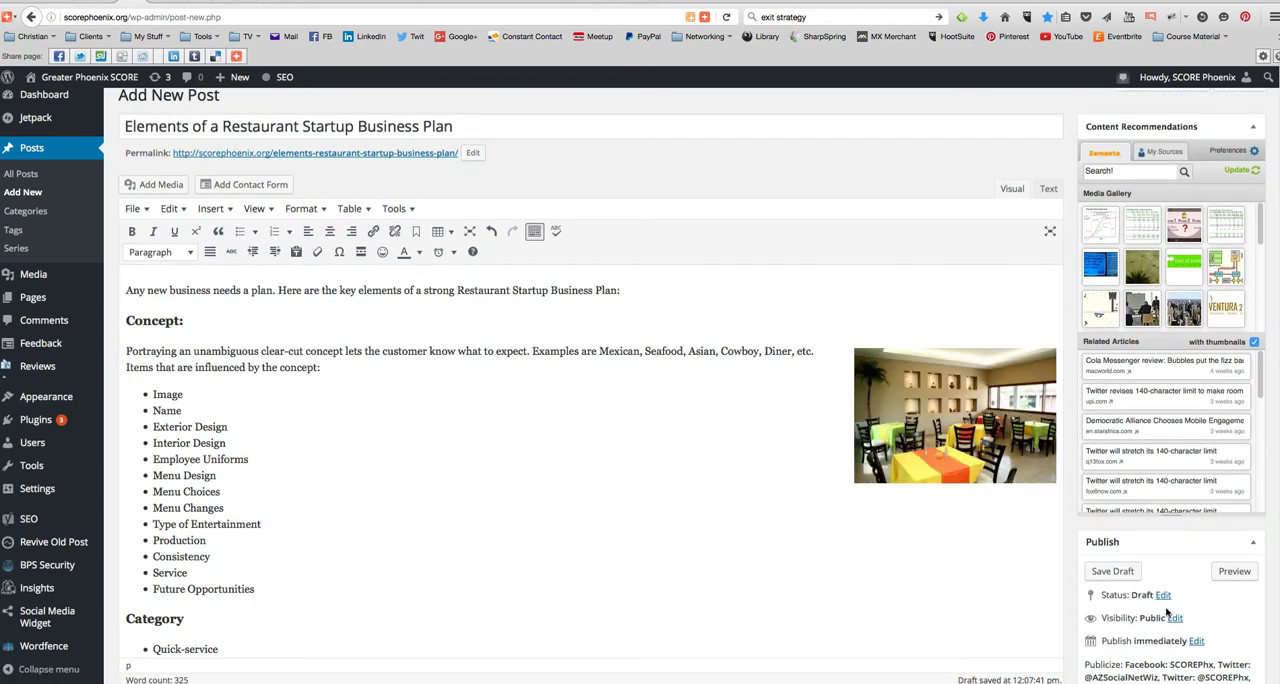
- Preview the draft post, review its images, lists, call to action and tags, and return to the editor
left_click(1236, 571)
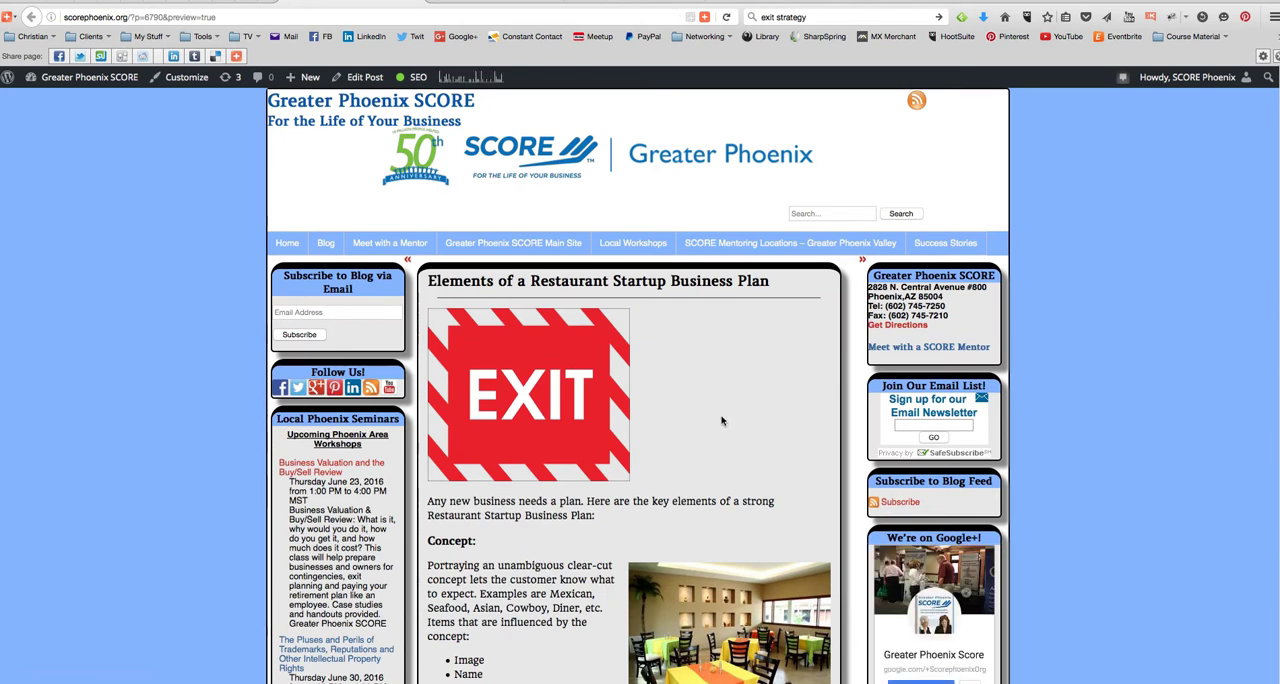
scroll(722, 420, "down", 2)
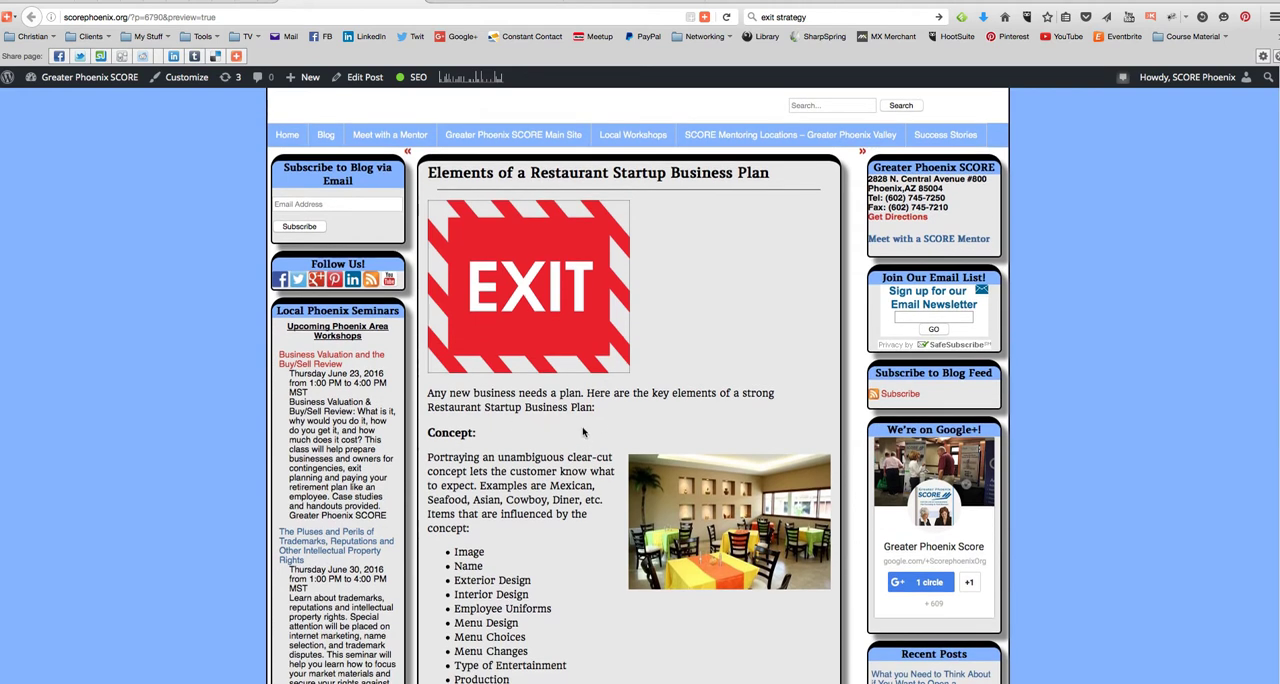
scroll(581, 432, "down", 9)
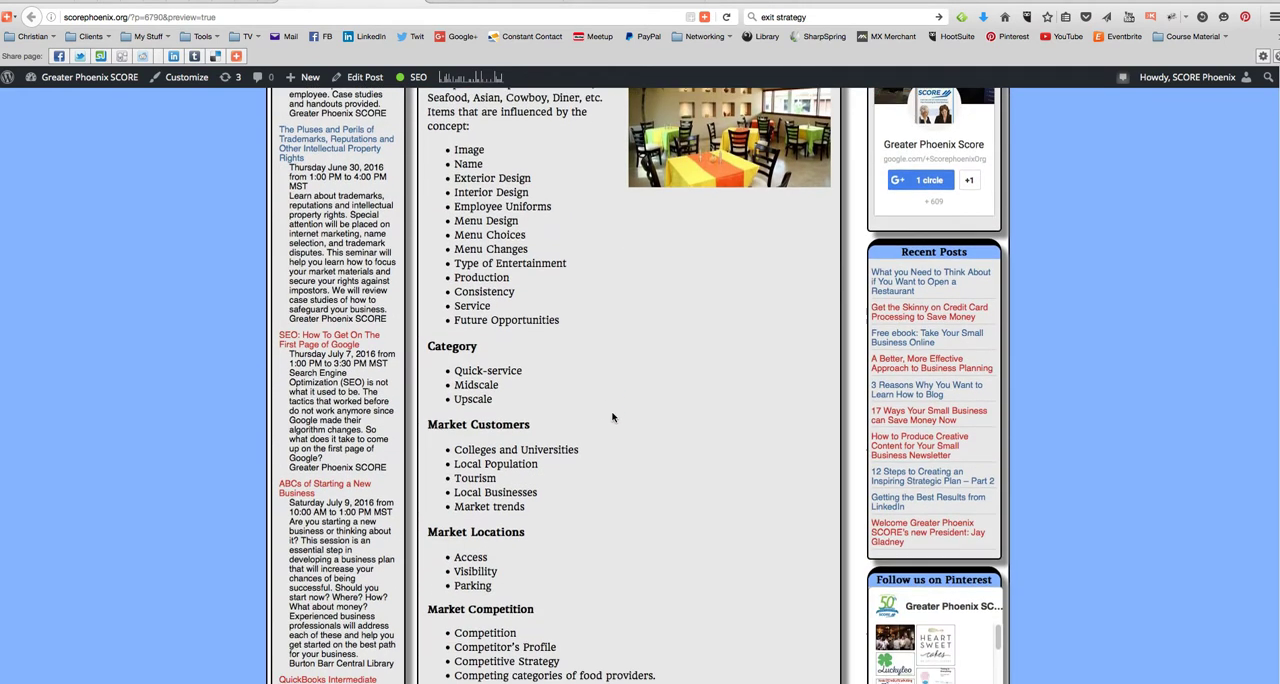
scroll(613, 420, "down", 12)
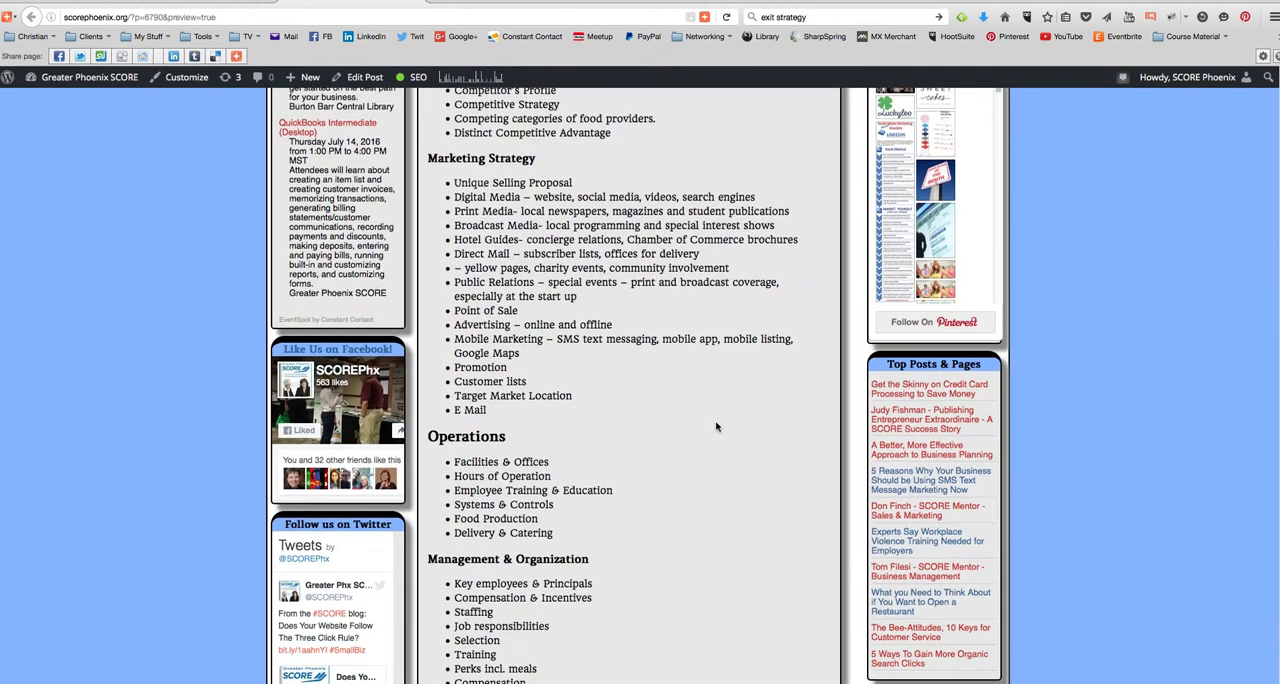
scroll(716, 427, "down", 11)
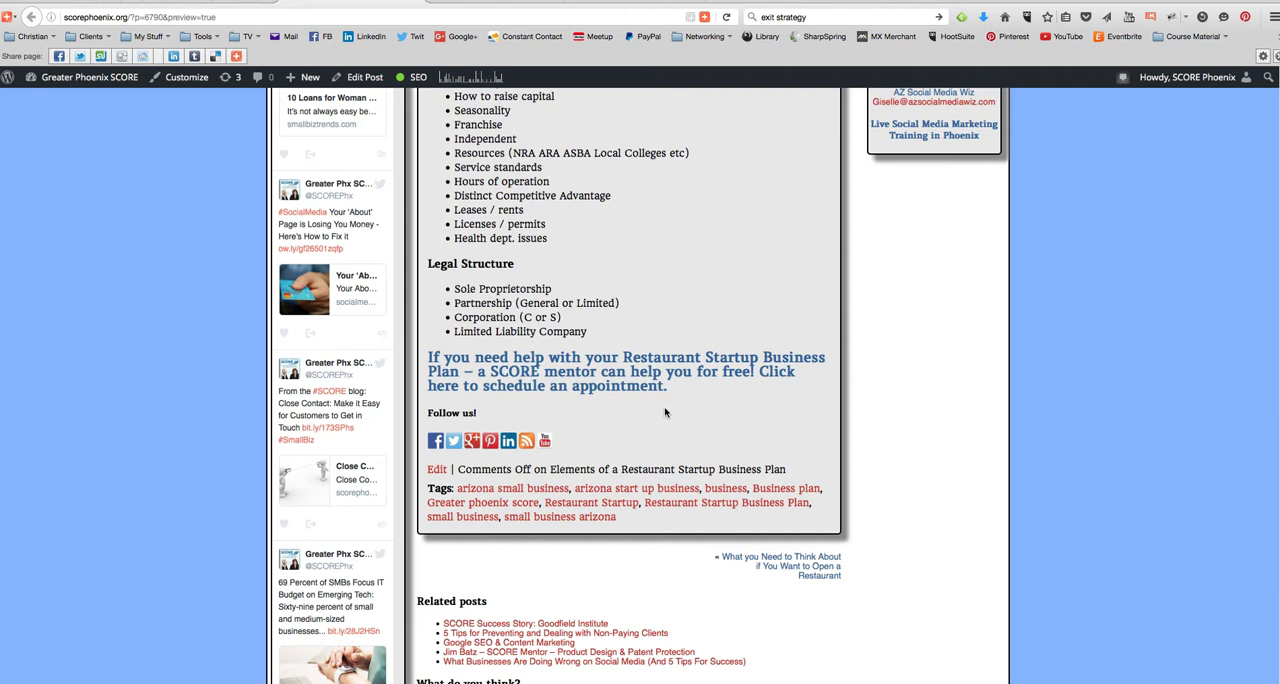
scroll(711, 399, "up", 3)
scroll(711, 399, "up", 15)
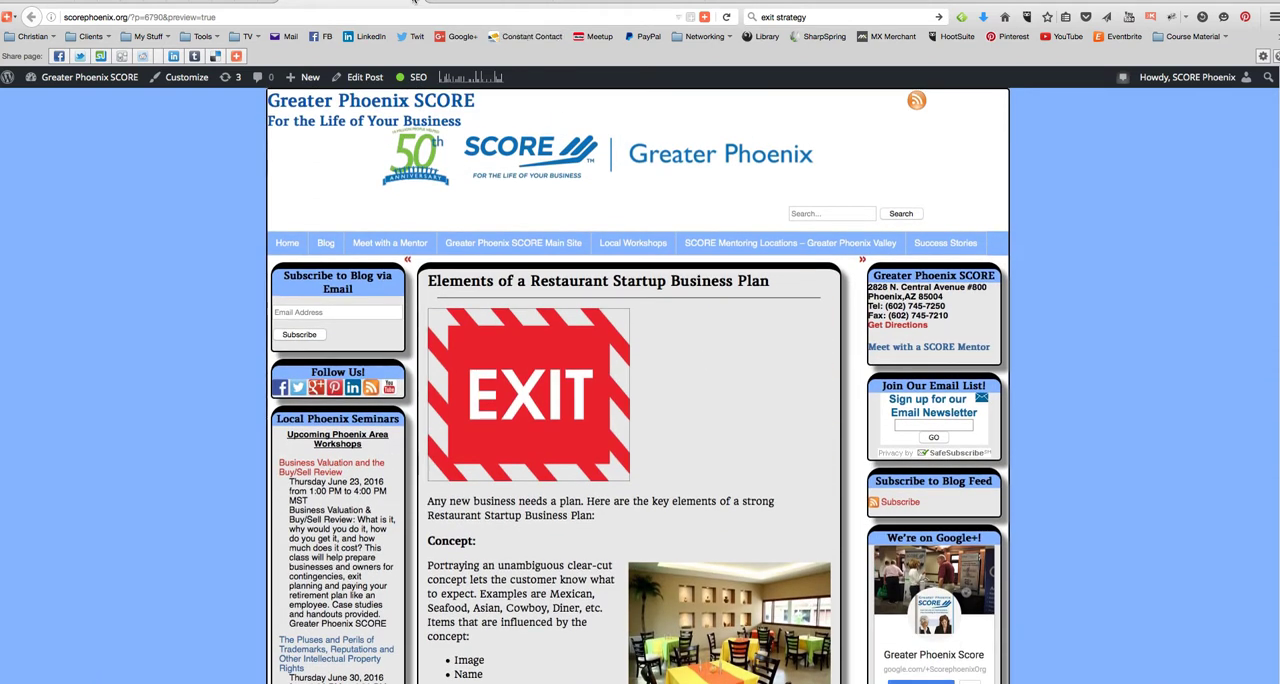
left_click(411, 1)
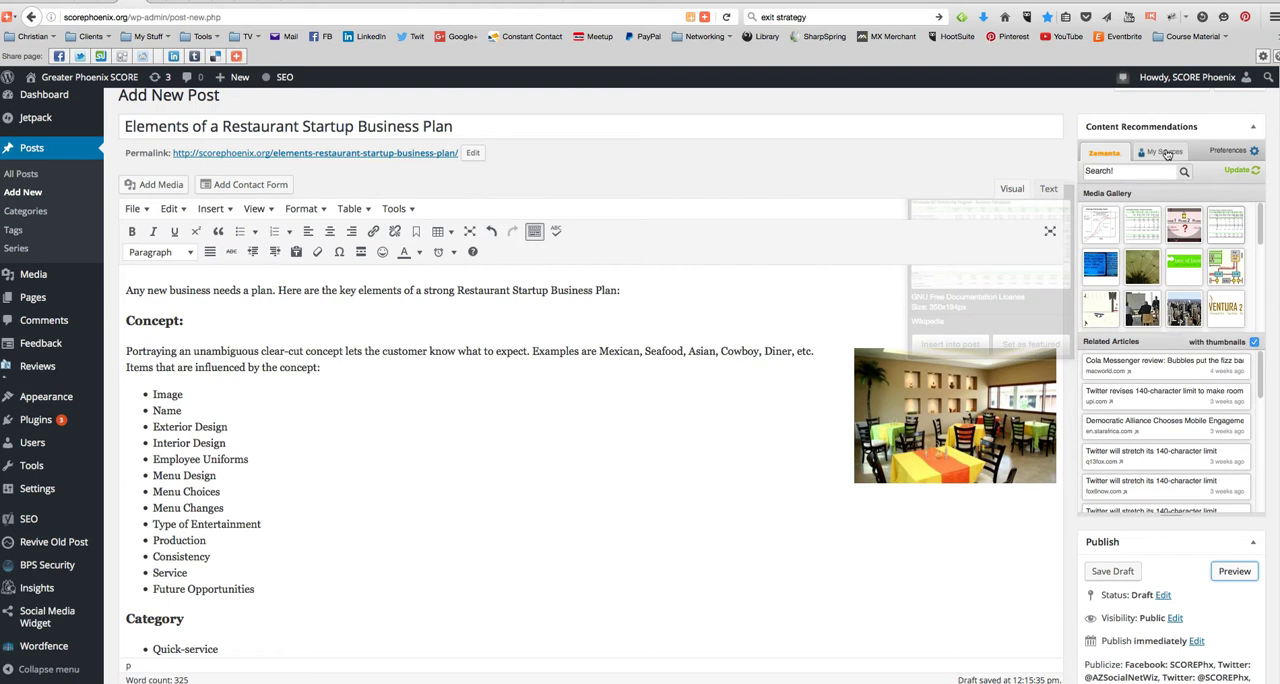
- Extend the introduction with the sentence "This is part 2 of the series for Restaurants Startups."
mouse_move(1079, 417)
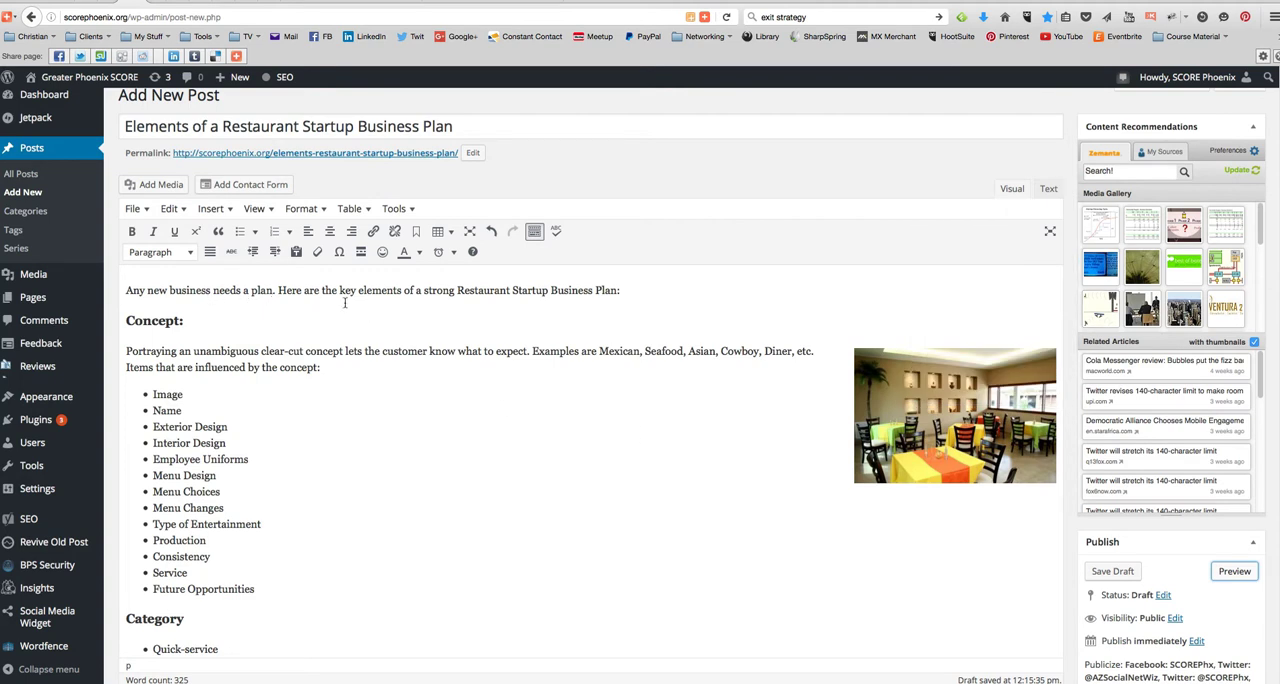
left_click(618, 290)
type("this is part ")
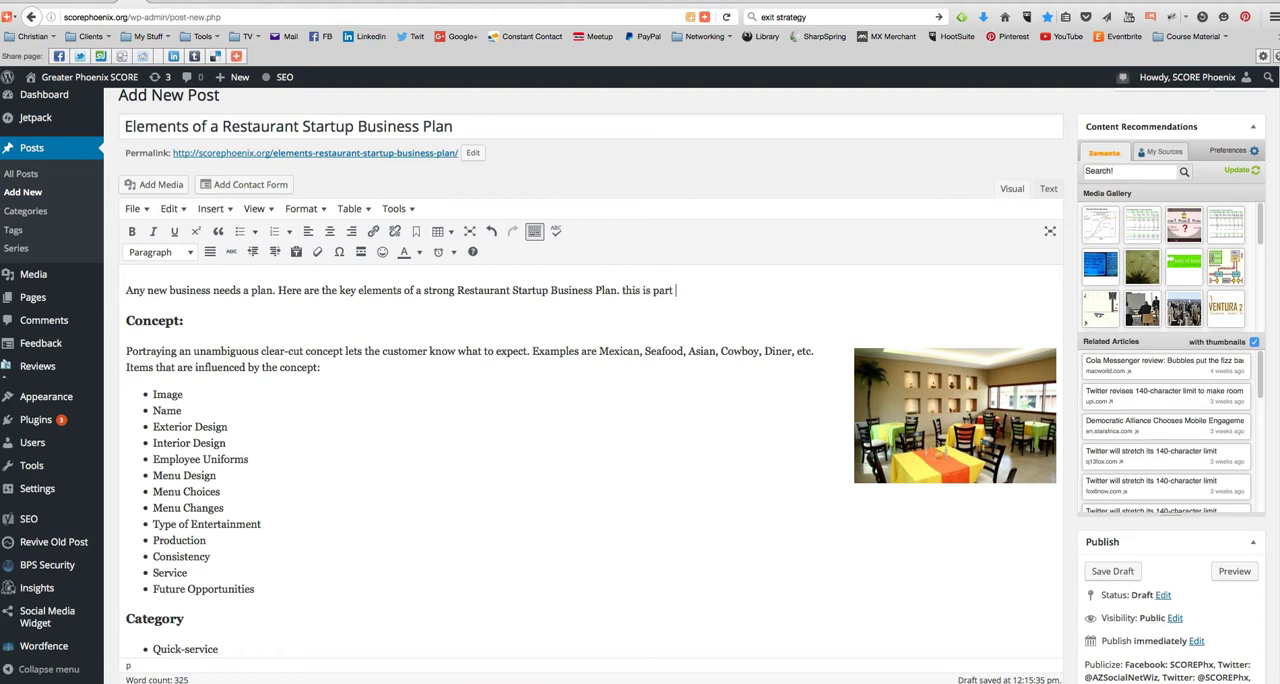
type("2 of a")
key("BackSpace")
type("the series for Restaurants S")
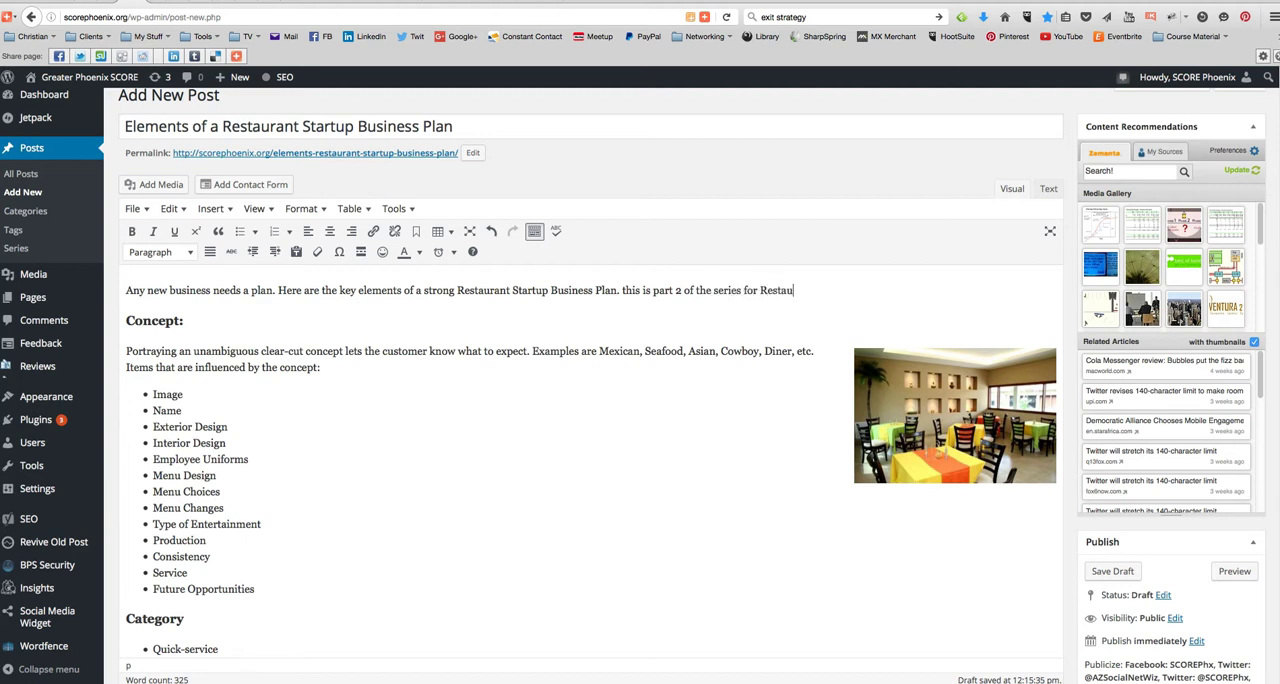
type("tartupsT")
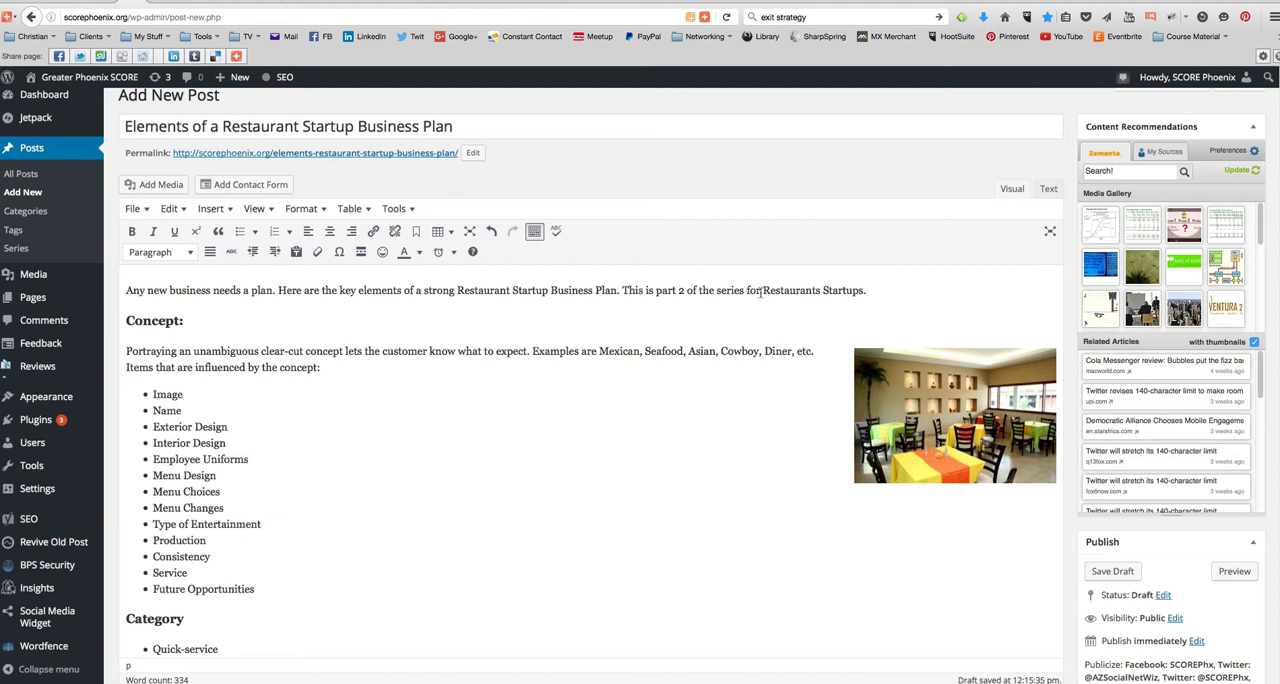
- Append "Read part 1." to the introduction and link it to the post "What you Need to Think About if You Want to Open a Restaurant"
left_click_drag(765, 291, 822, 292)
left_click(877, 291)
type("Read part 1.")
left_click_drag(928, 291, 868, 291)
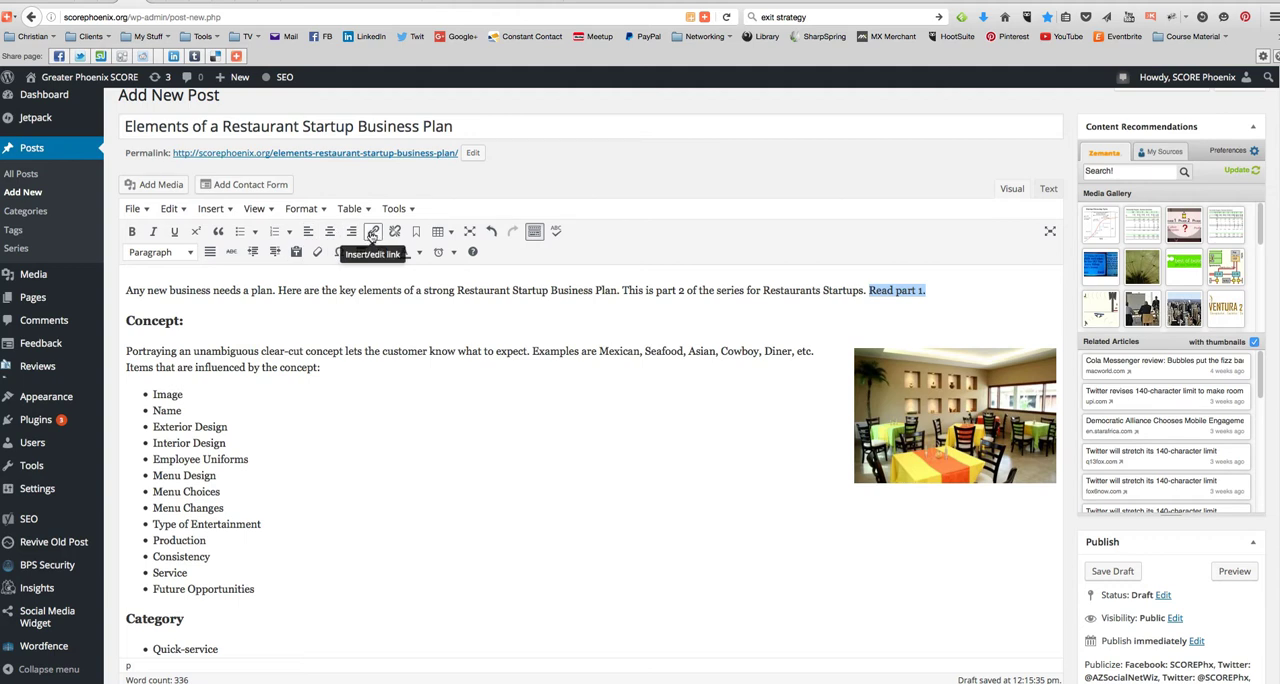
left_click(372, 233)
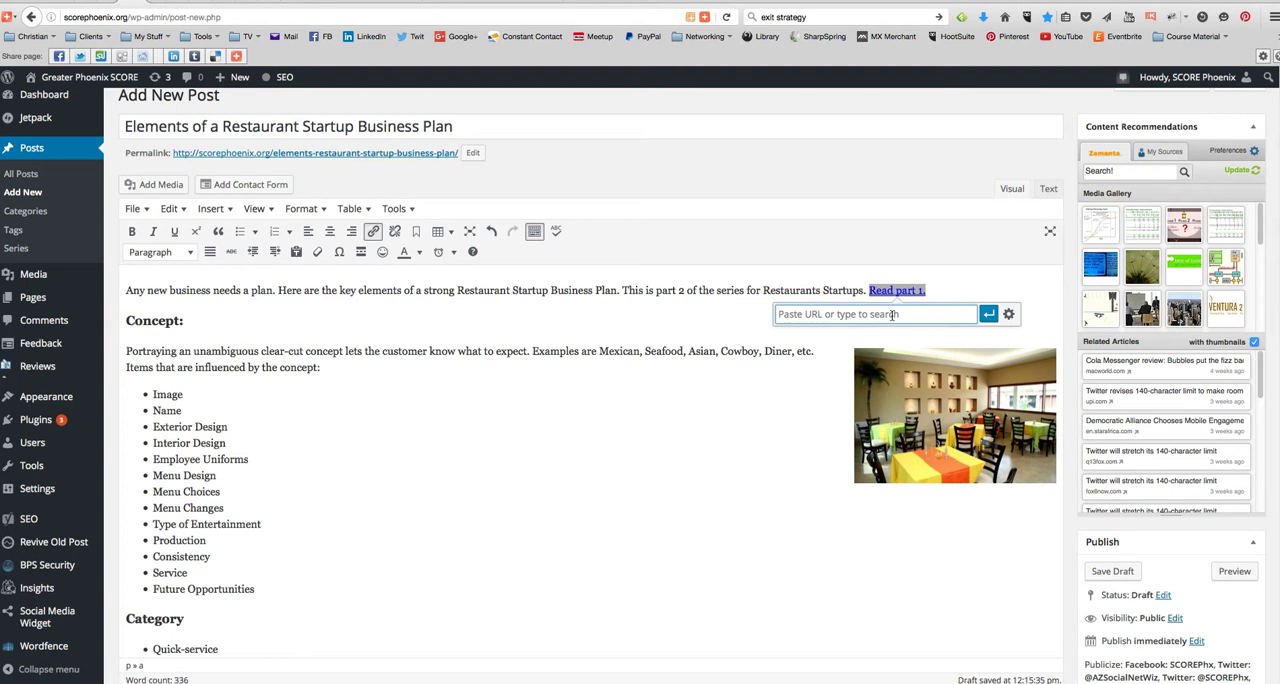
type("restaurant/")
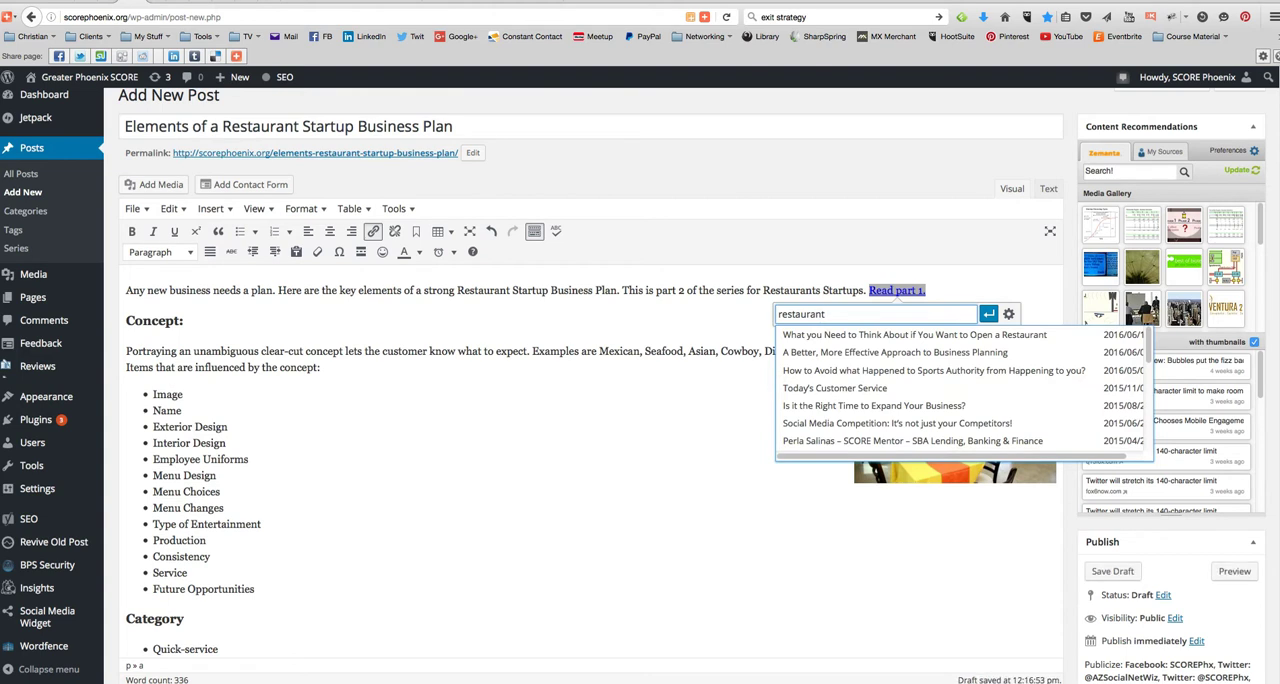
left_click(916, 336)
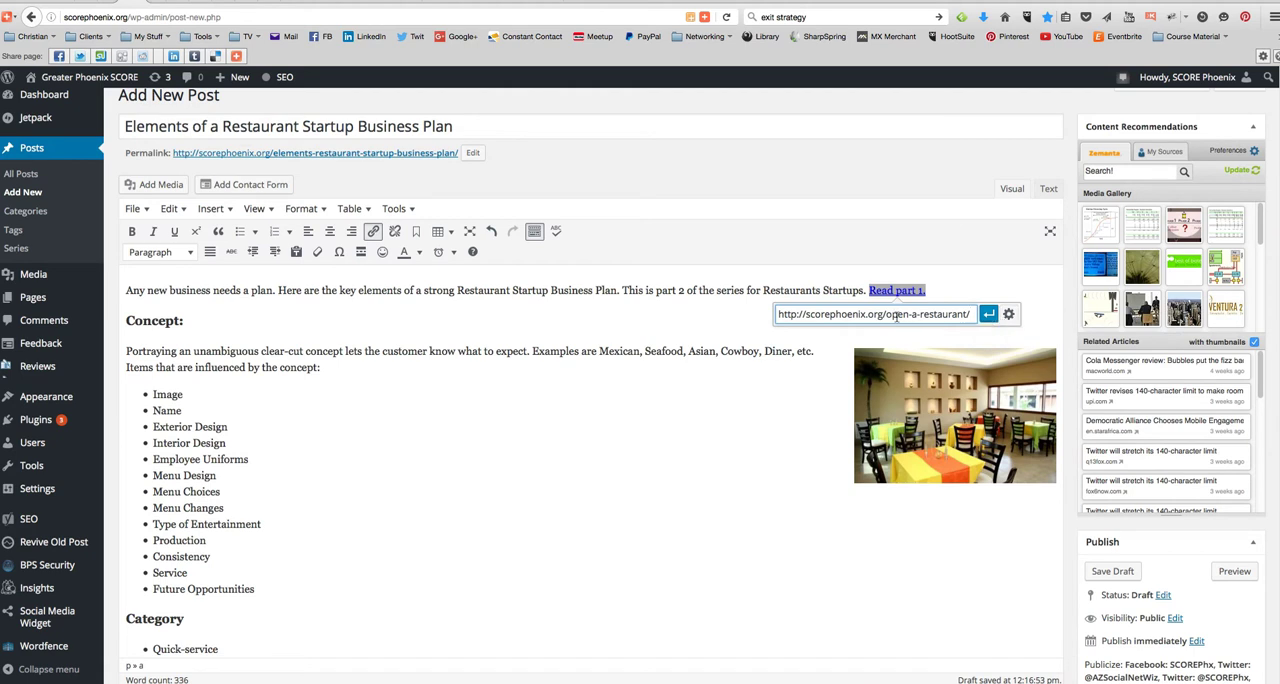
left_click(987, 315)
left_click(735, 313)
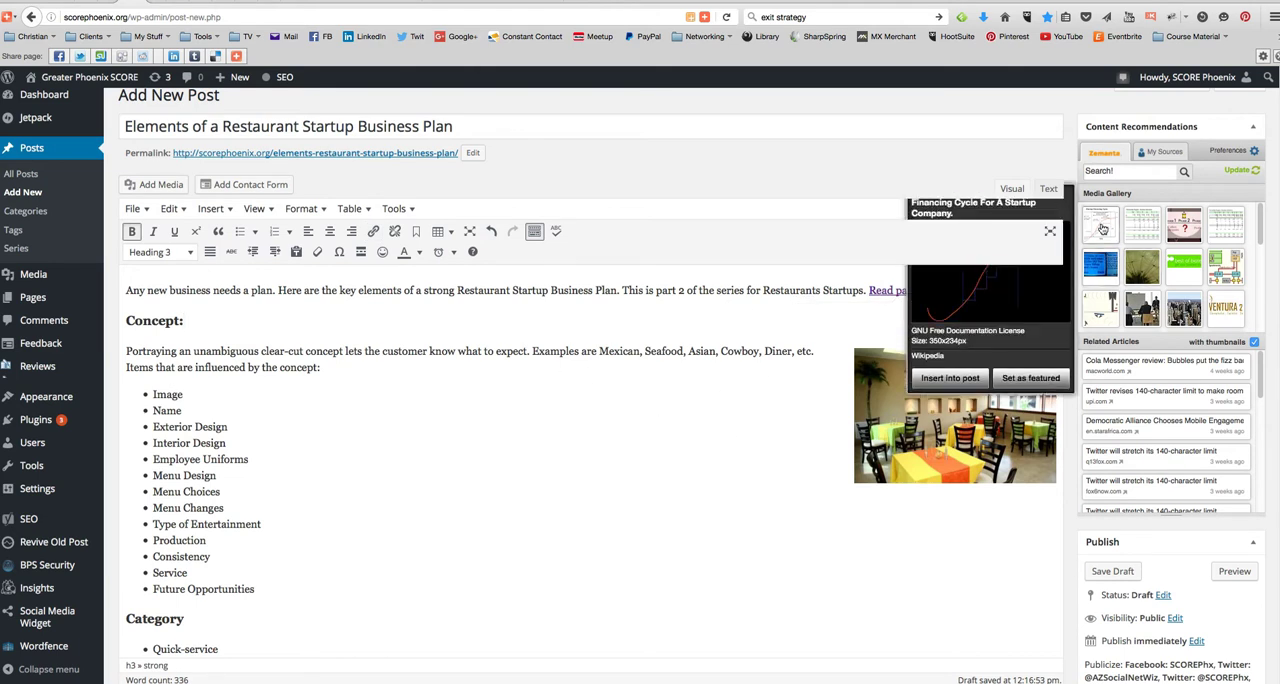
- Insert four related articles from own sources: the Social Media Implementation Plan, Social Media Competition, Successful Business Strategy video and Who Needs A Business Plan? posts
mouse_move(1217, 237)
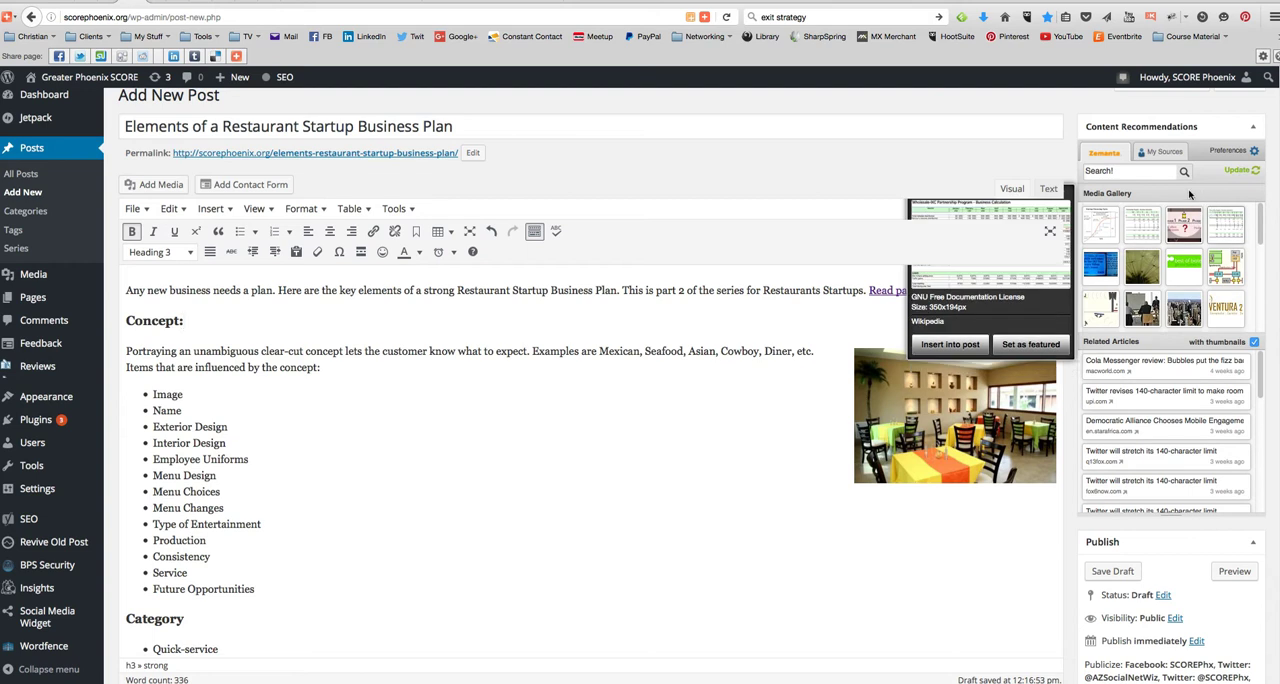
mouse_move(1161, 305)
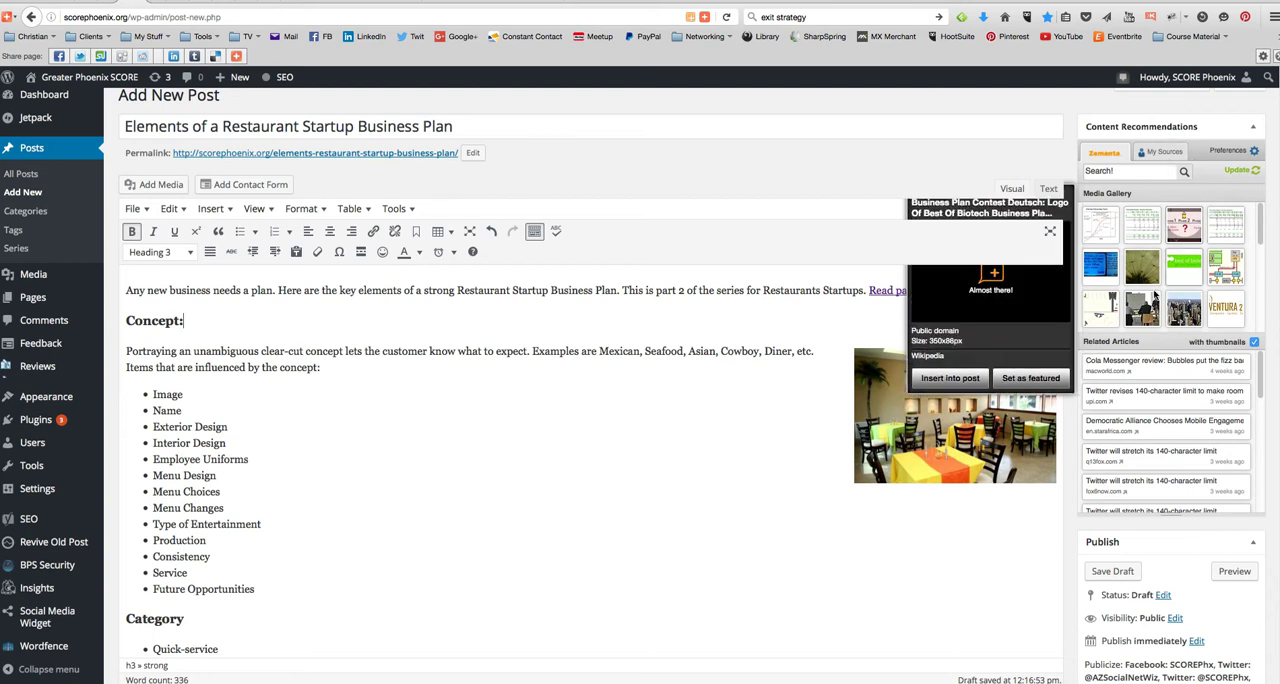
scroll(1192, 305, "down", 1)
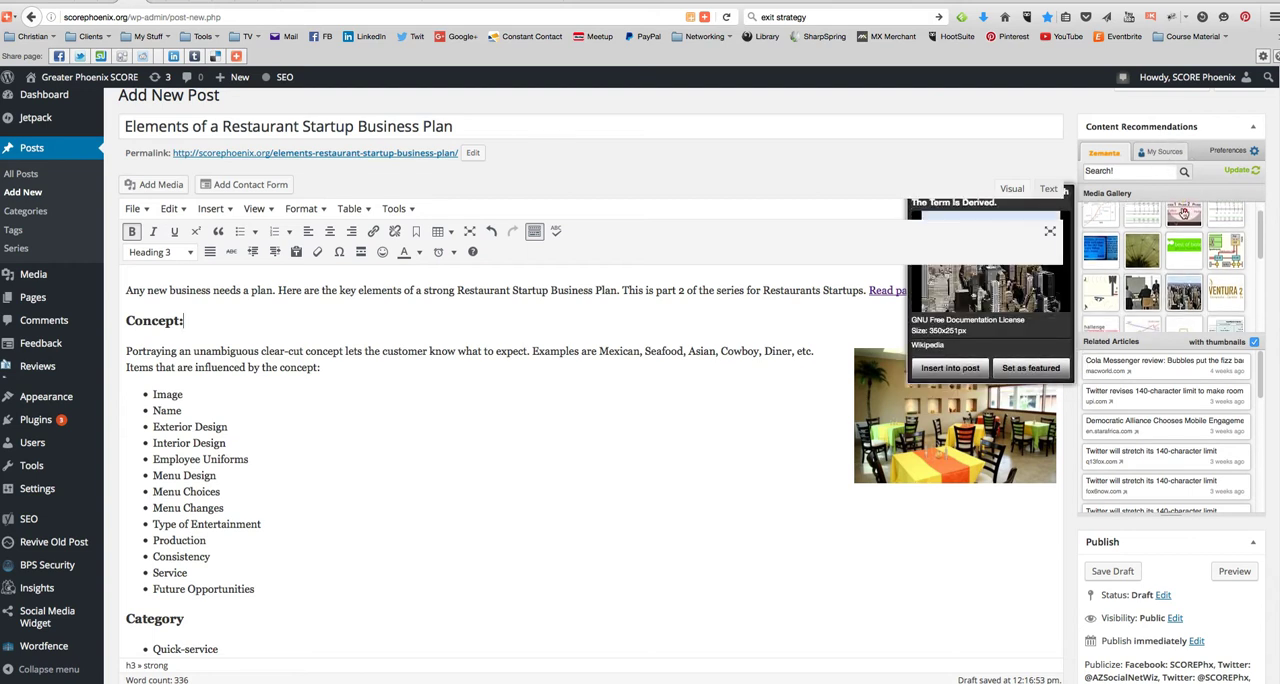
left_click(1166, 152)
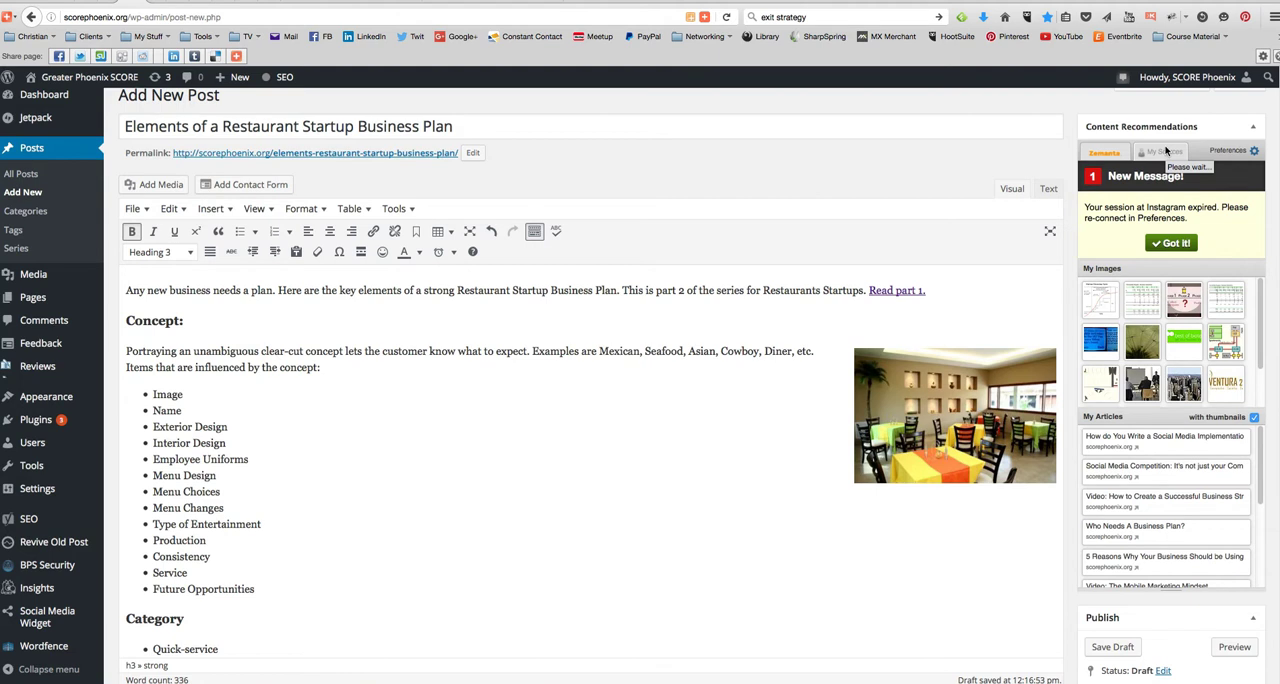
mouse_move(1205, 445)
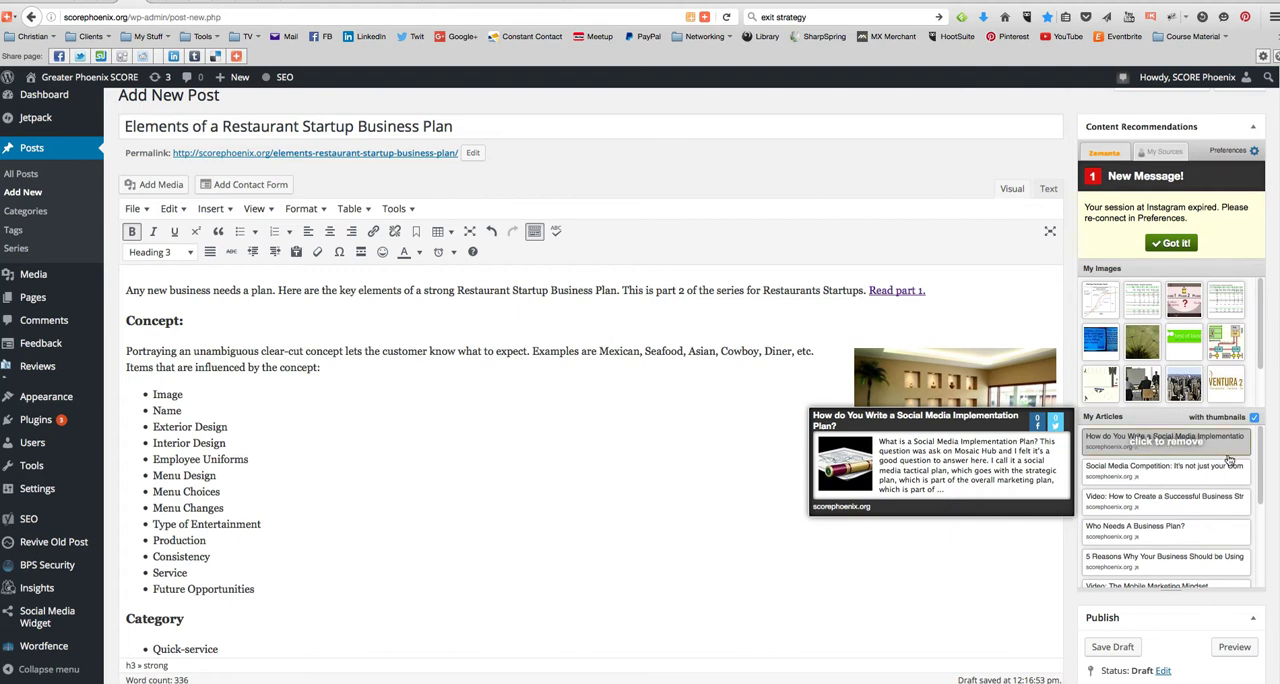
mouse_move(1200, 476)
left_click(1139, 477)
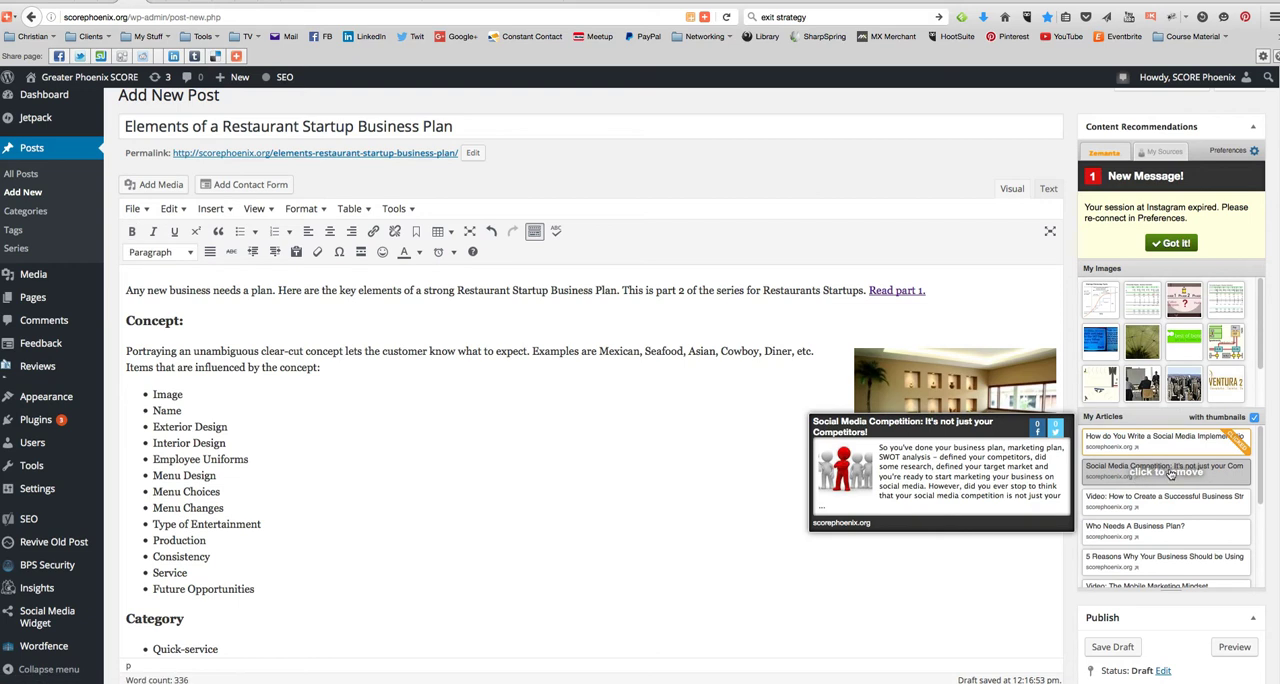
mouse_move(1175, 507)
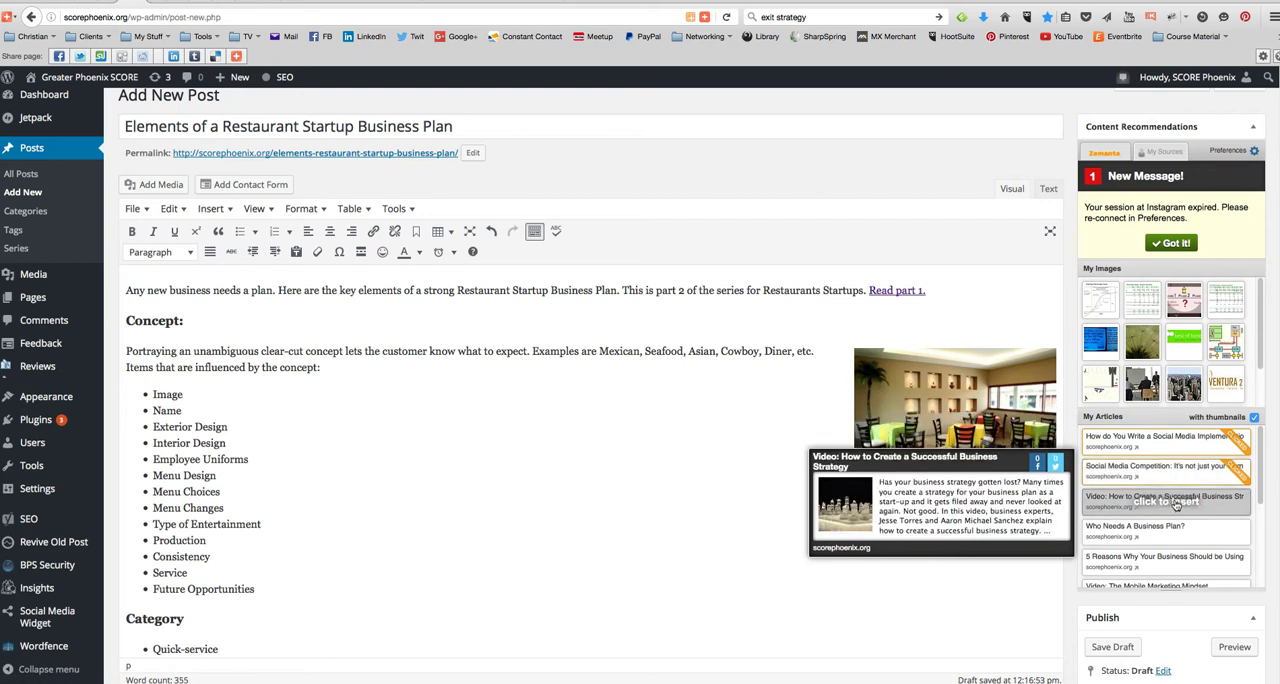
left_click(1176, 505)
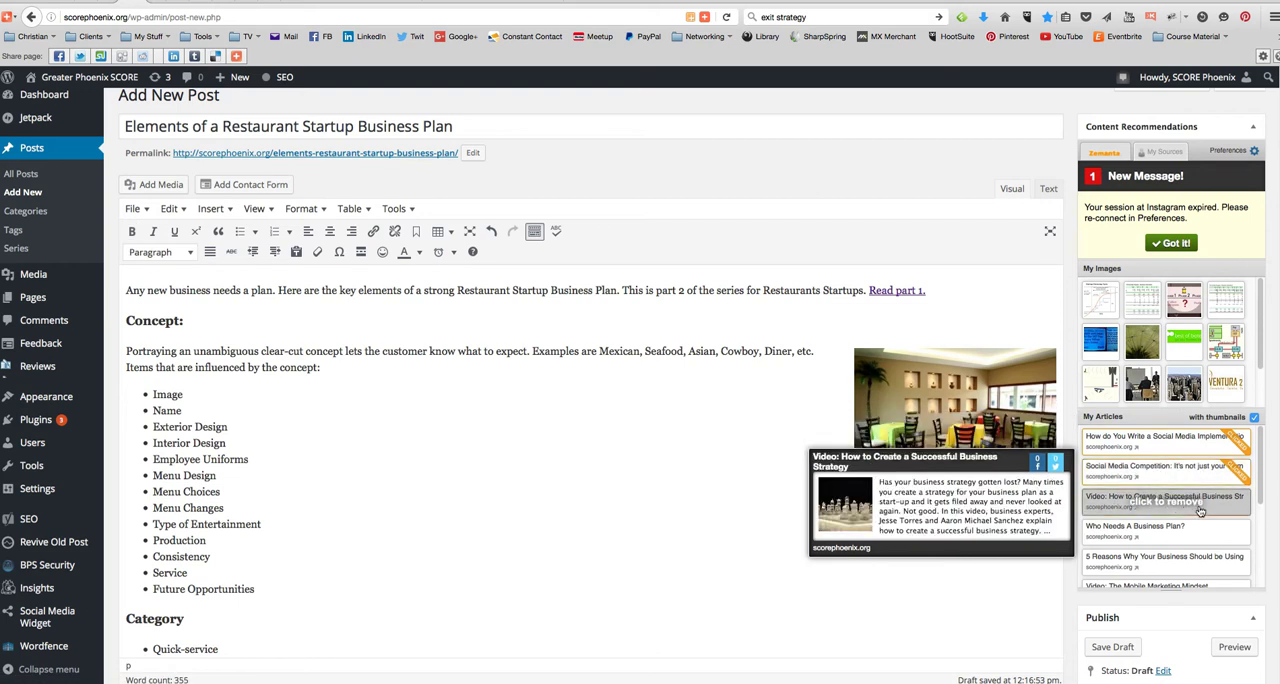
mouse_move(1176, 533)
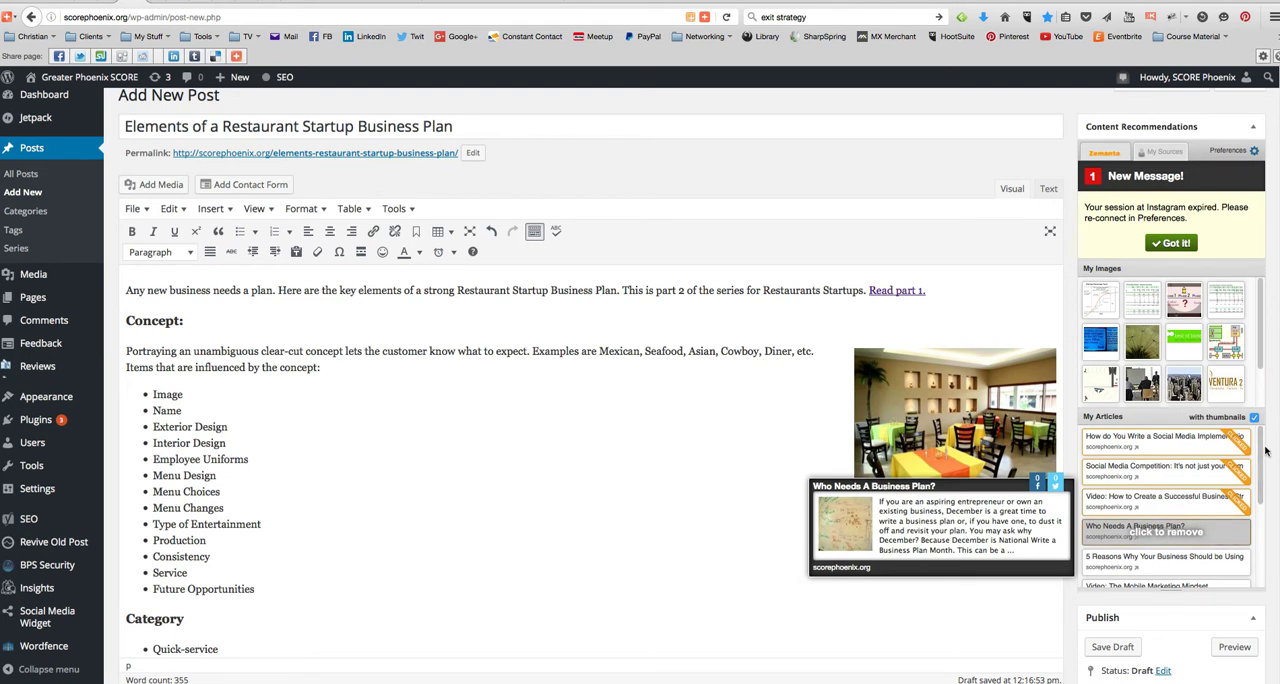
scroll(692, 543, "down", 2)
scroll(692, 543, "down", 20)
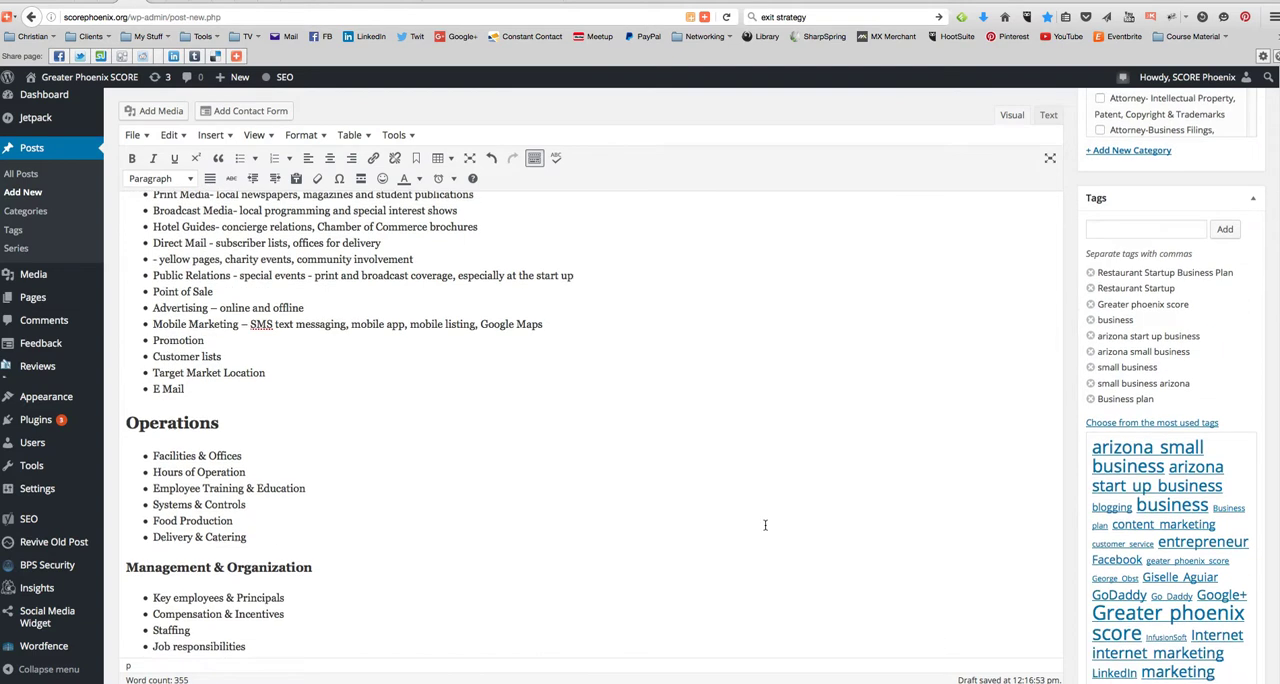
scroll(776, 533, "down", 6)
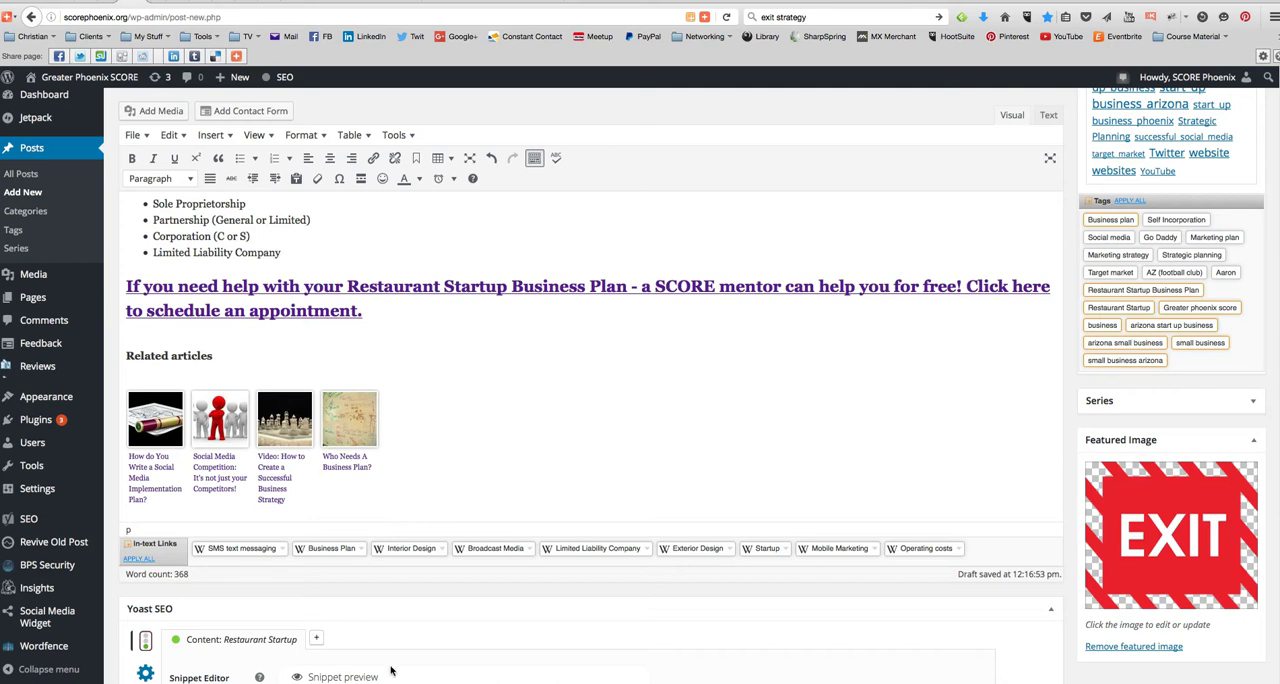
- Open the Greater Phoenix SCORE site in a new tab and copy the "About the Author" section of the part 1 restaurant post
scroll(608, 320, "up", 10)
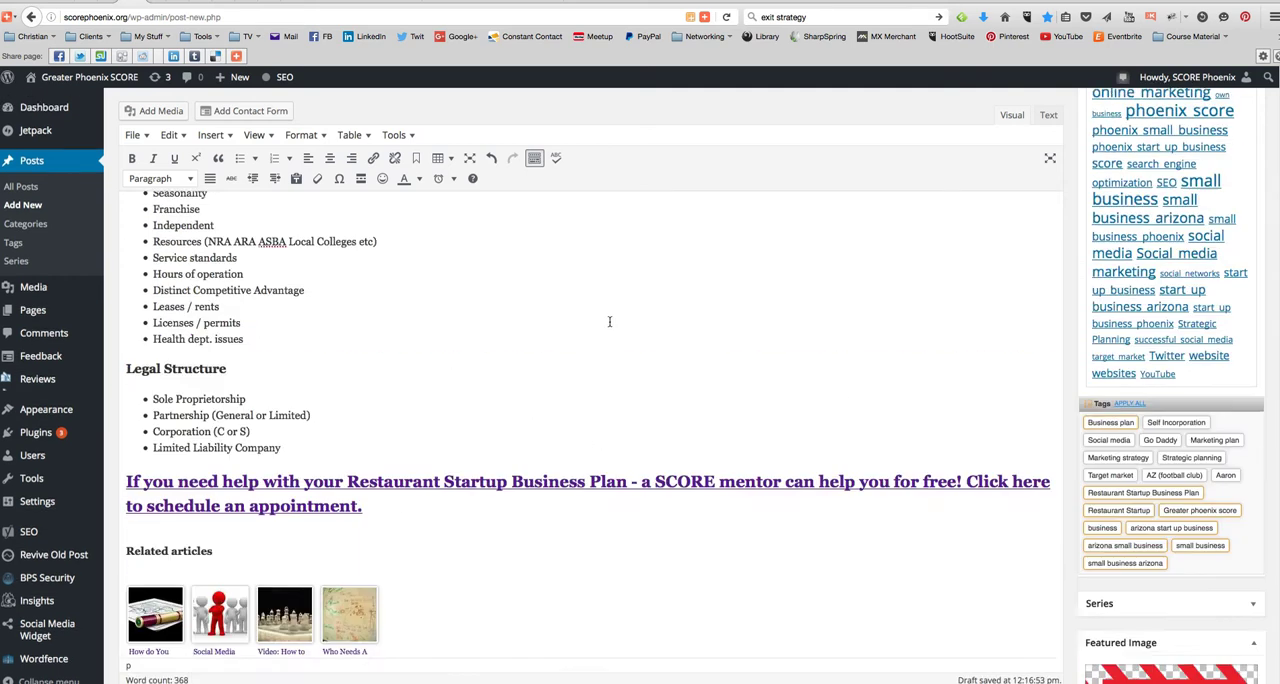
scroll(443, 262, "up", 15)
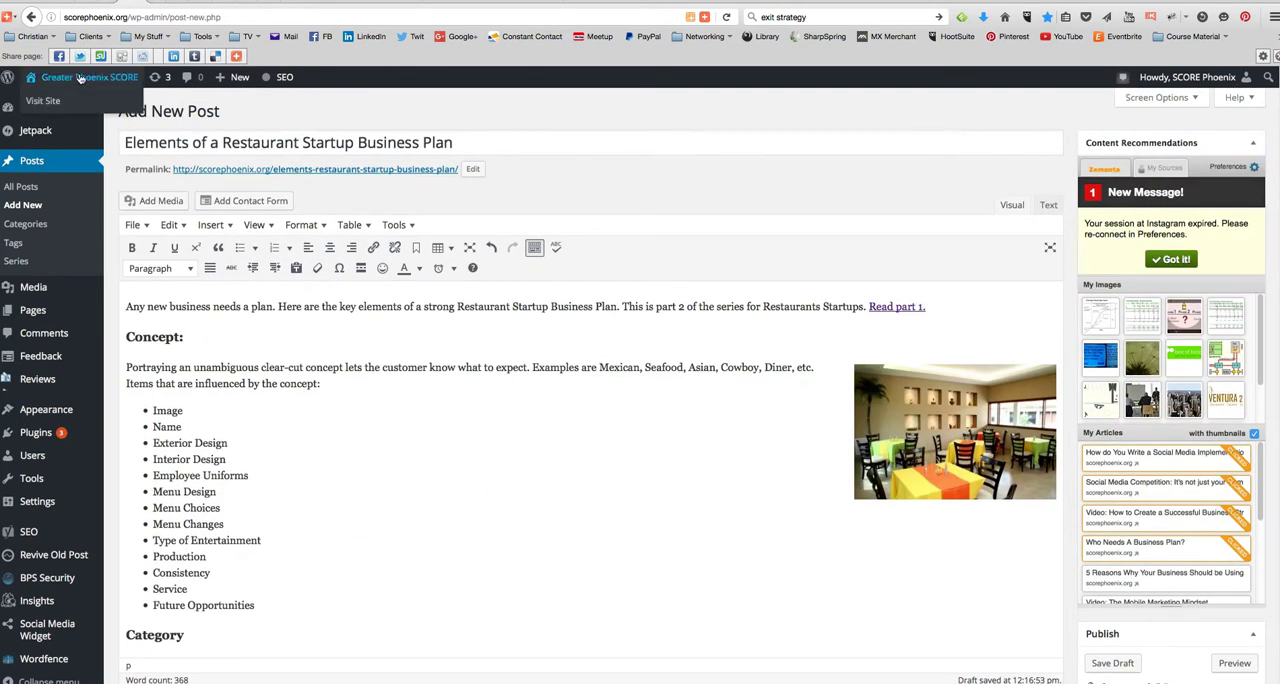
right_click(80, 77)
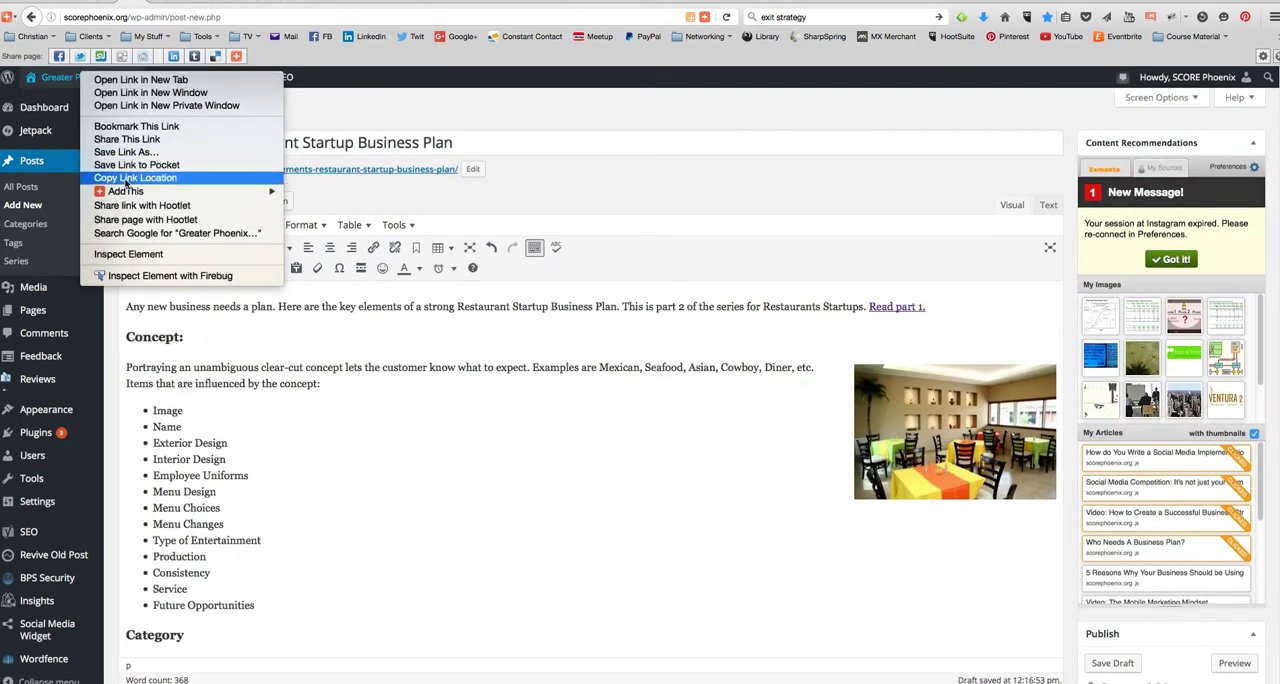
left_click(135, 82)
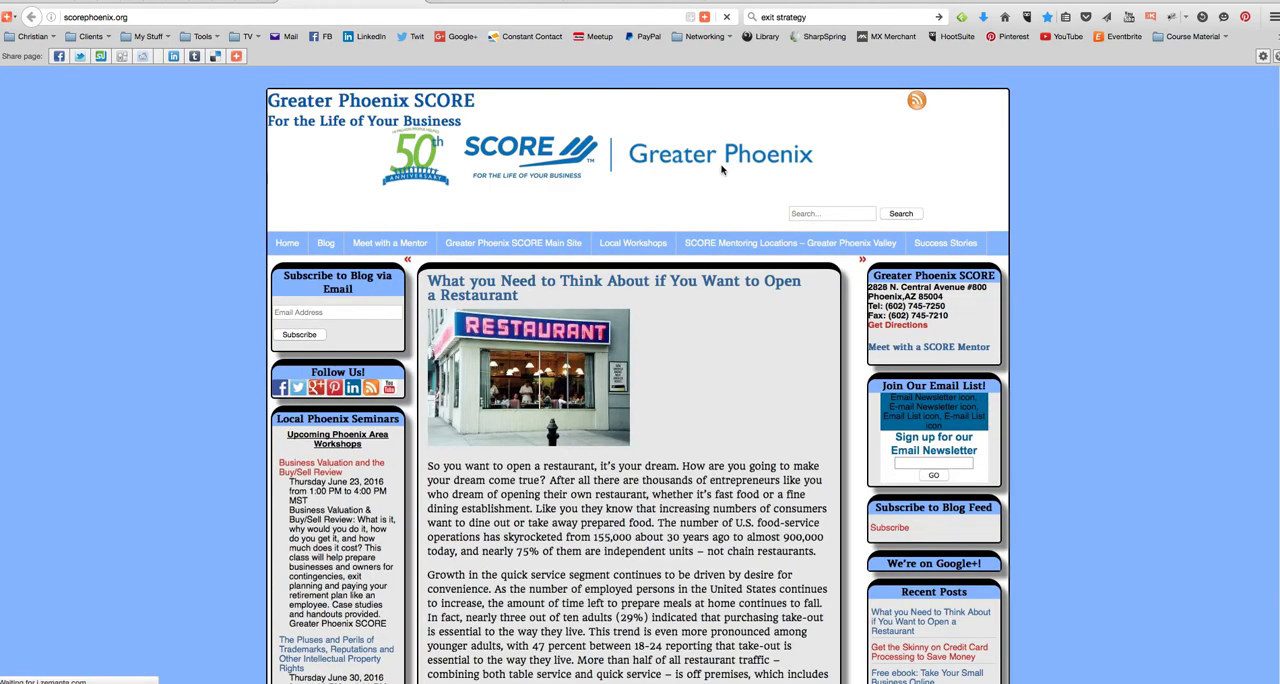
scroll(711, 393, "down", 10)
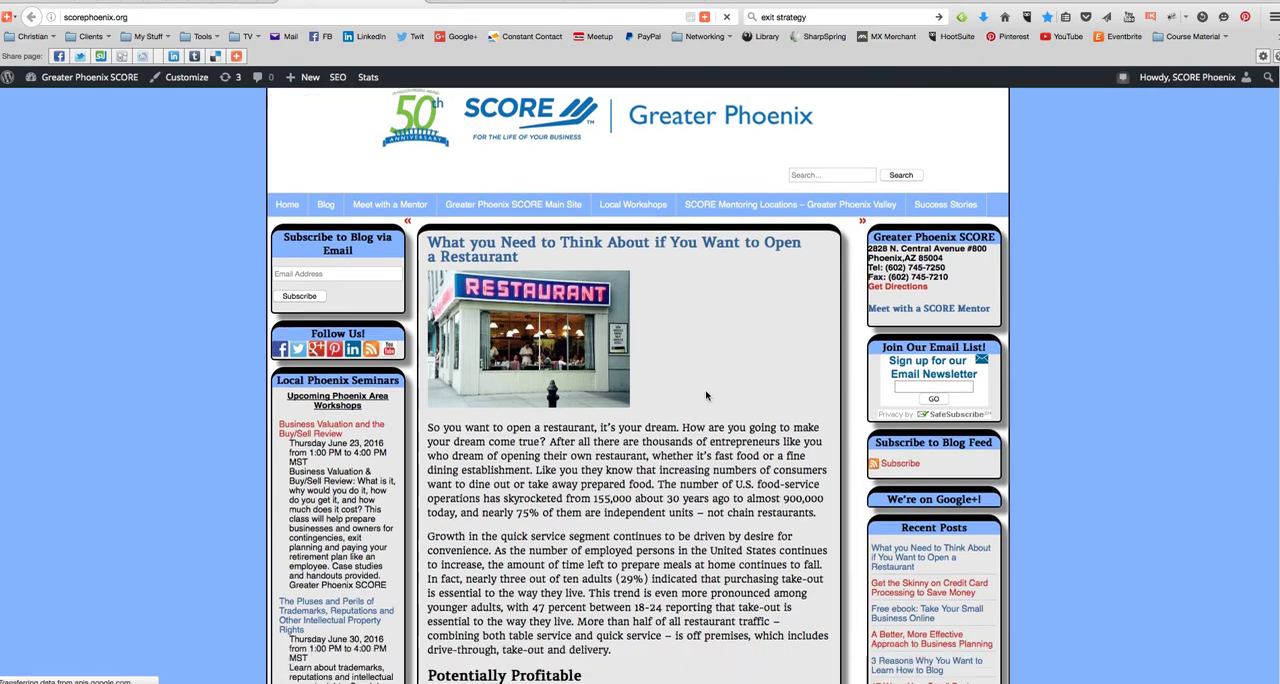
scroll(591, 435, "down", 10)
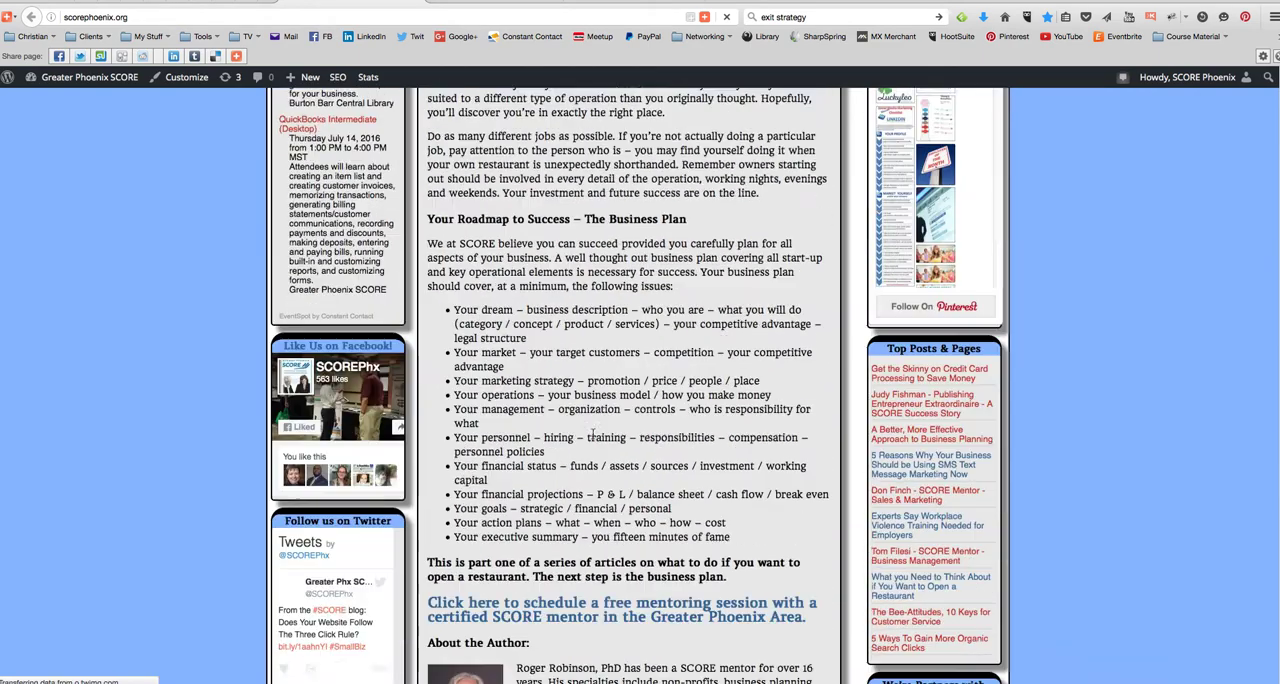
left_click_drag(638, 318, 423, 218)
key("super+c")
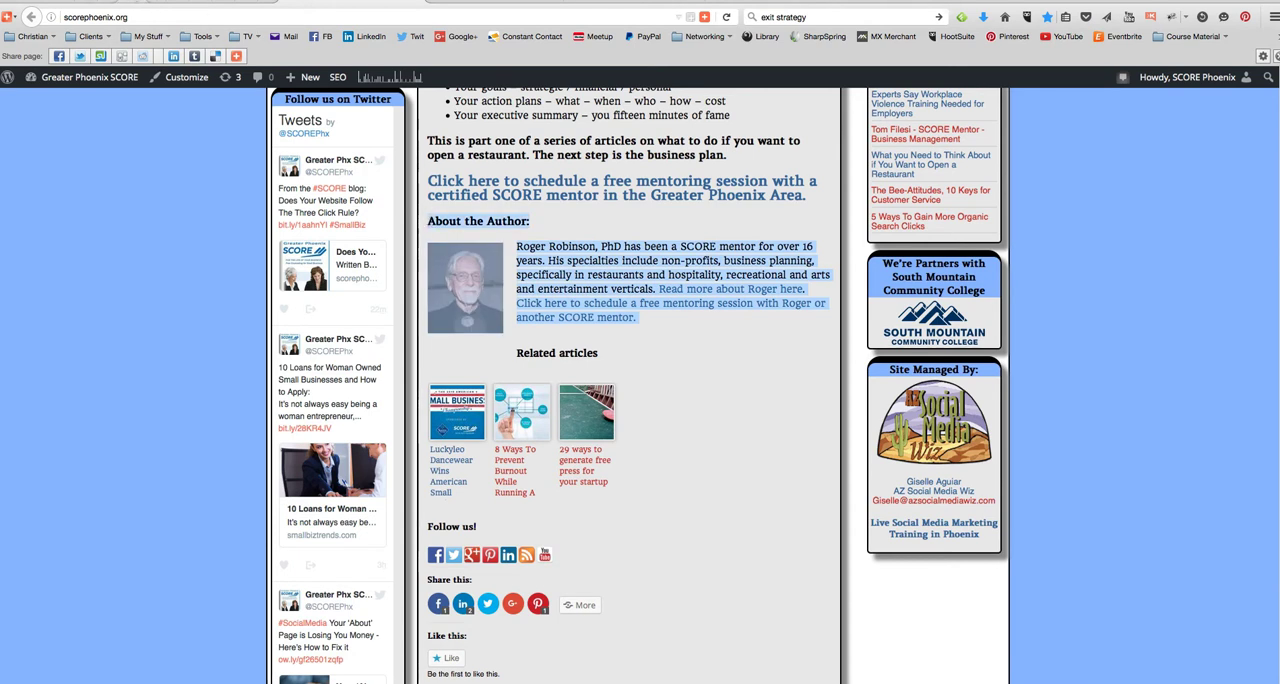
- Paste the "About the Author" section into the draft between the appointment call to action and the related articles
left_click(138, 1)
scroll(357, 434, "down", 15)
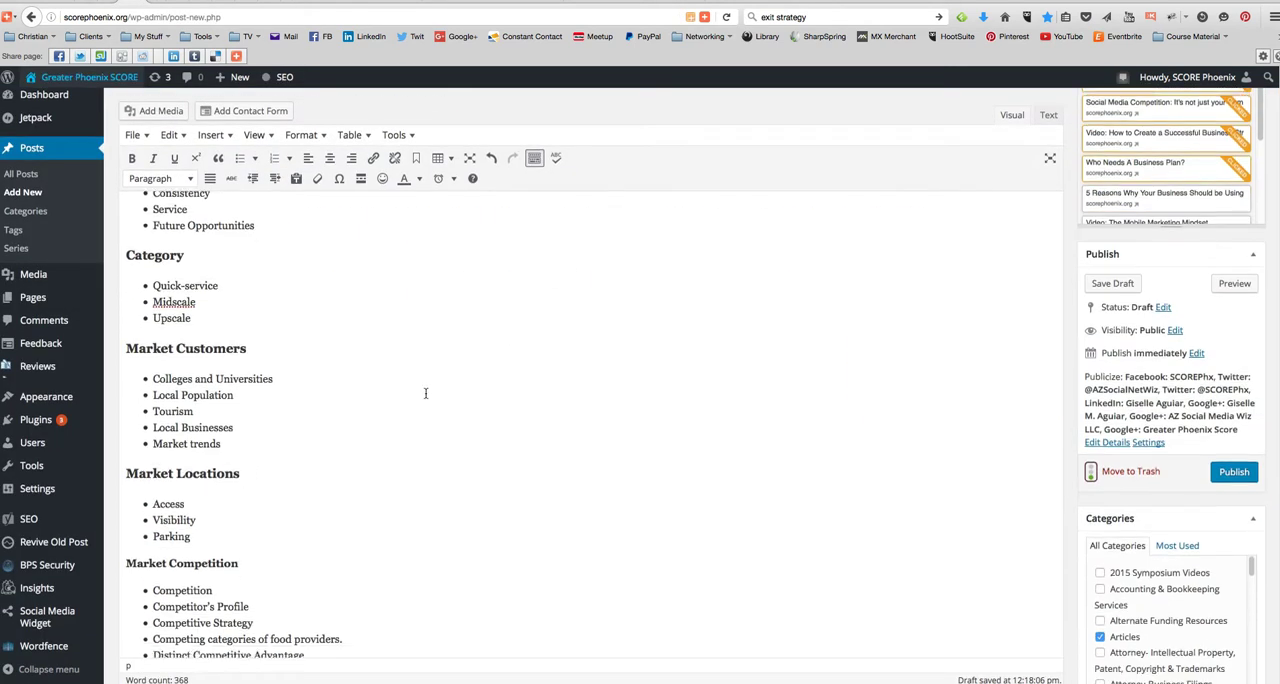
scroll(450, 387, "down", 10)
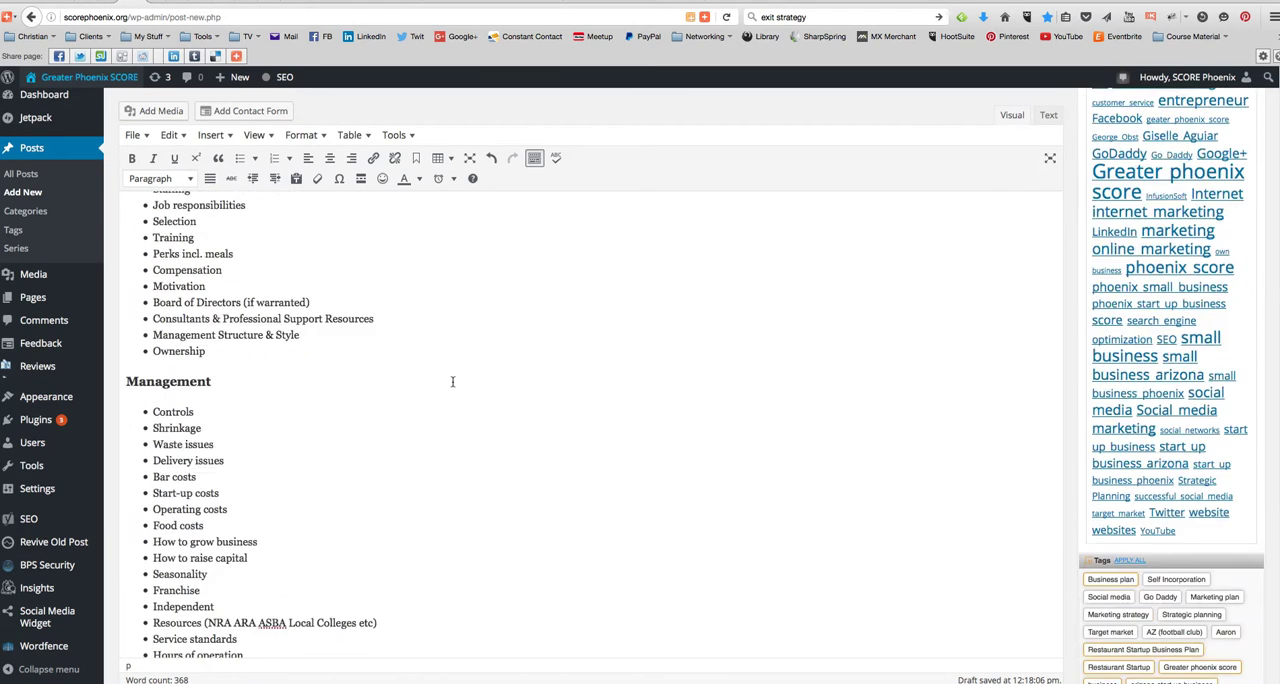
left_click(396, 470)
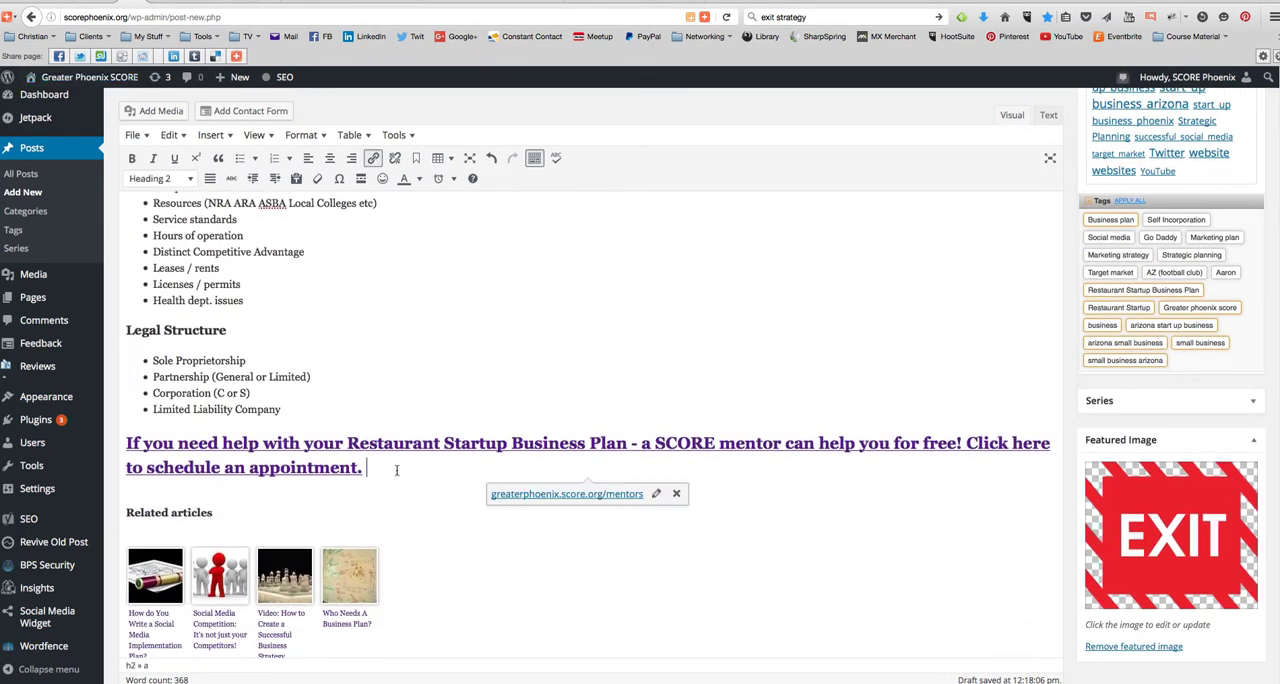
key("Return")
key("super+v")
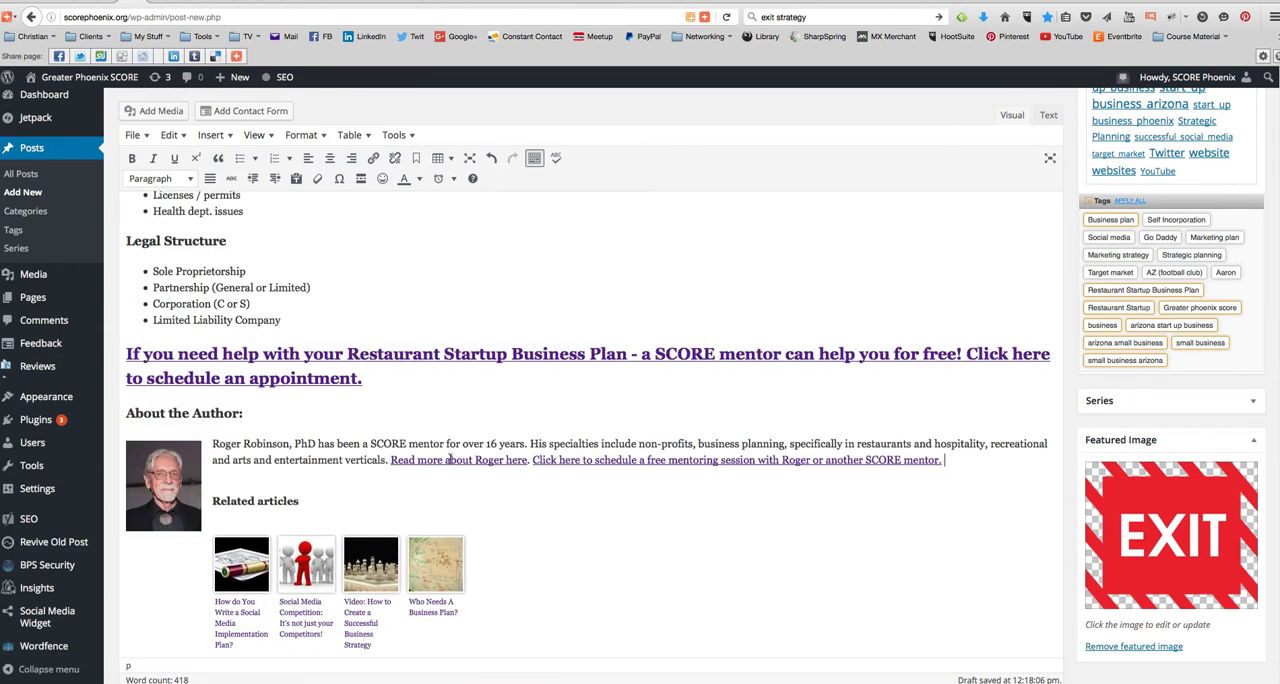
- Preview the updated draft, review the whole post, and return to the editor
scroll(1090, 314, "up", 15)
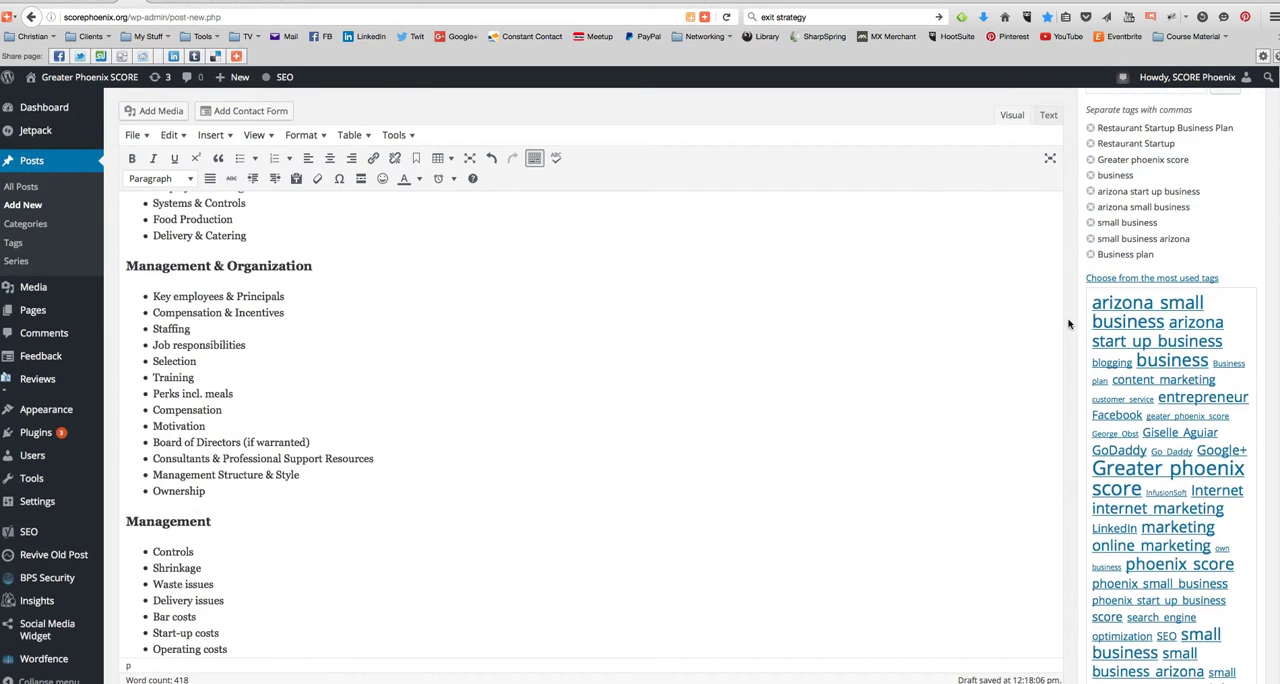
right_click(1068, 325)
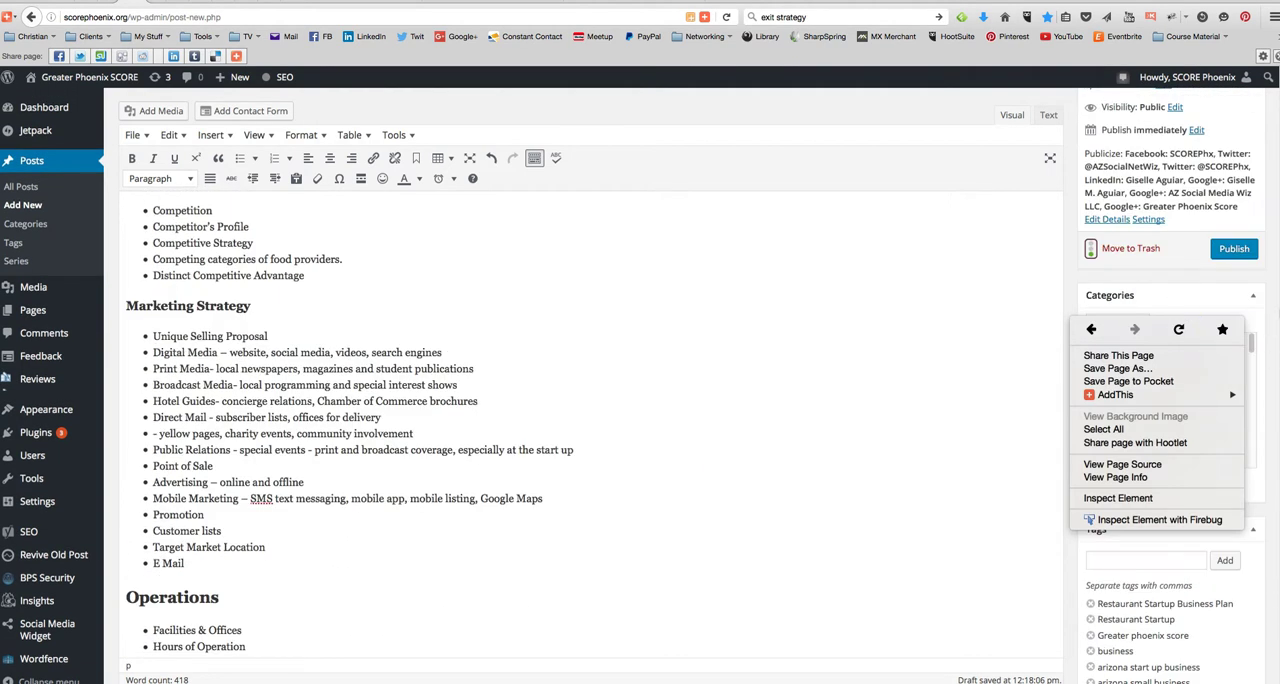
left_click(1273, 290)
scroll(1273, 290, "up", 5)
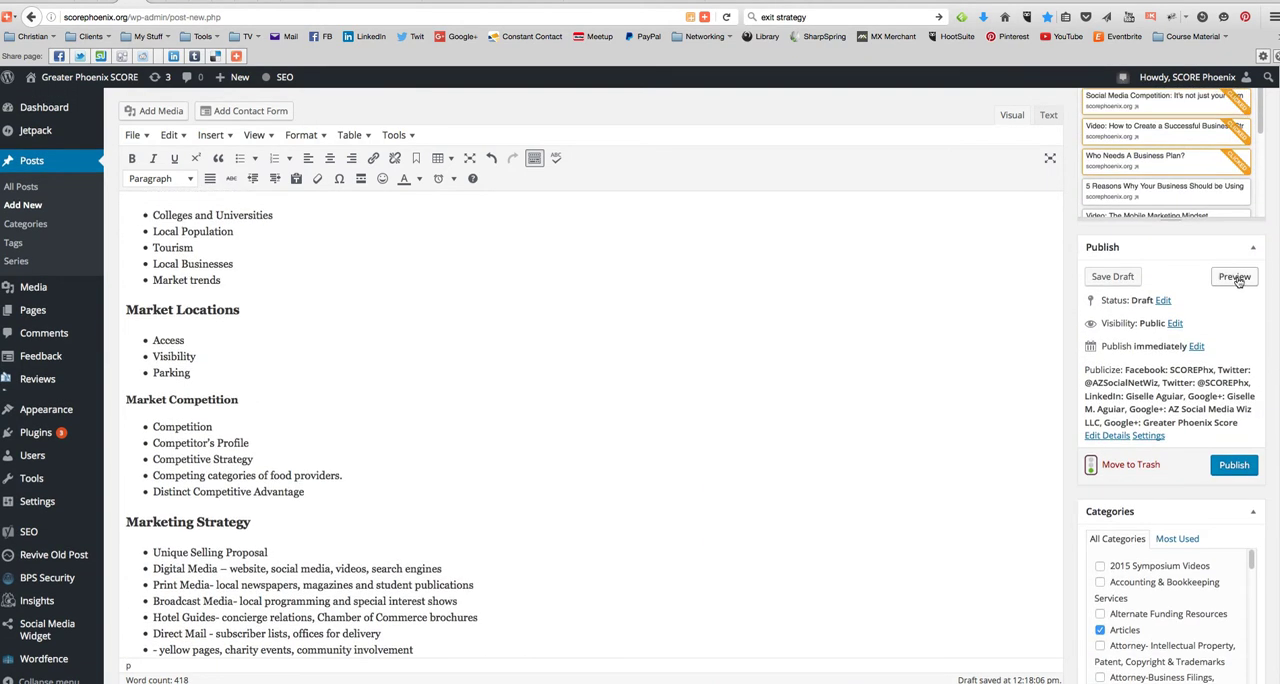
left_click(1236, 278)
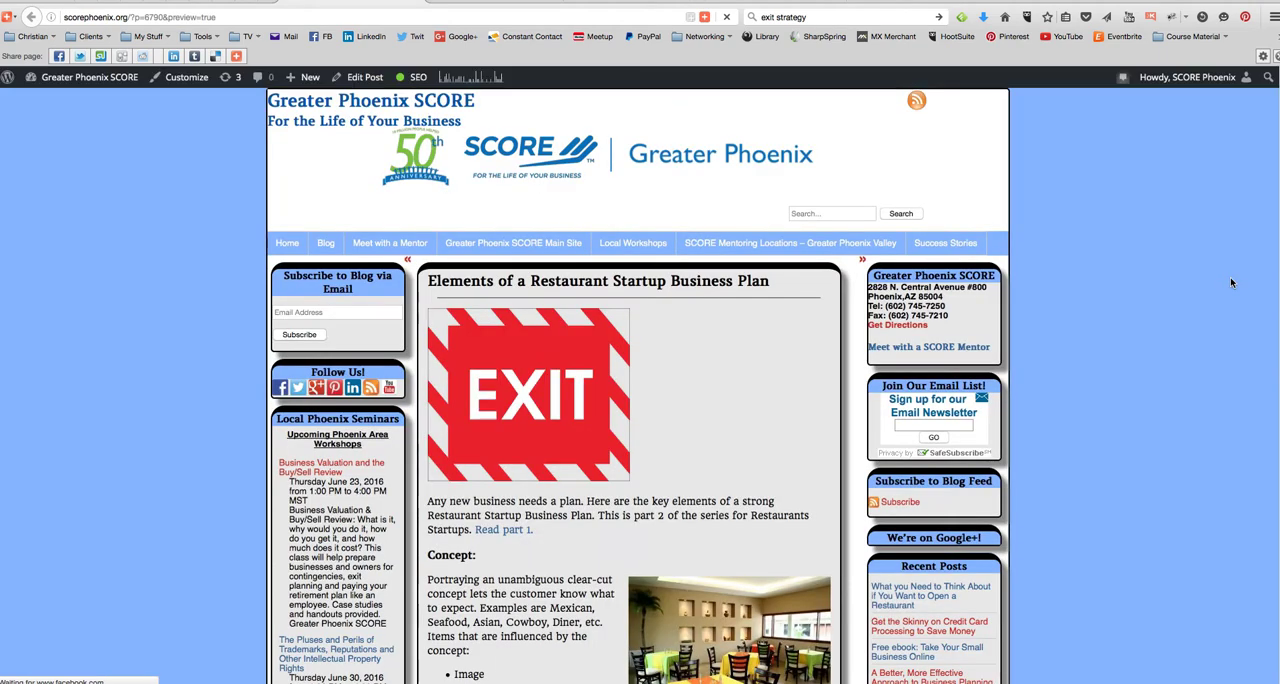
scroll(1090, 335, "down", 9)
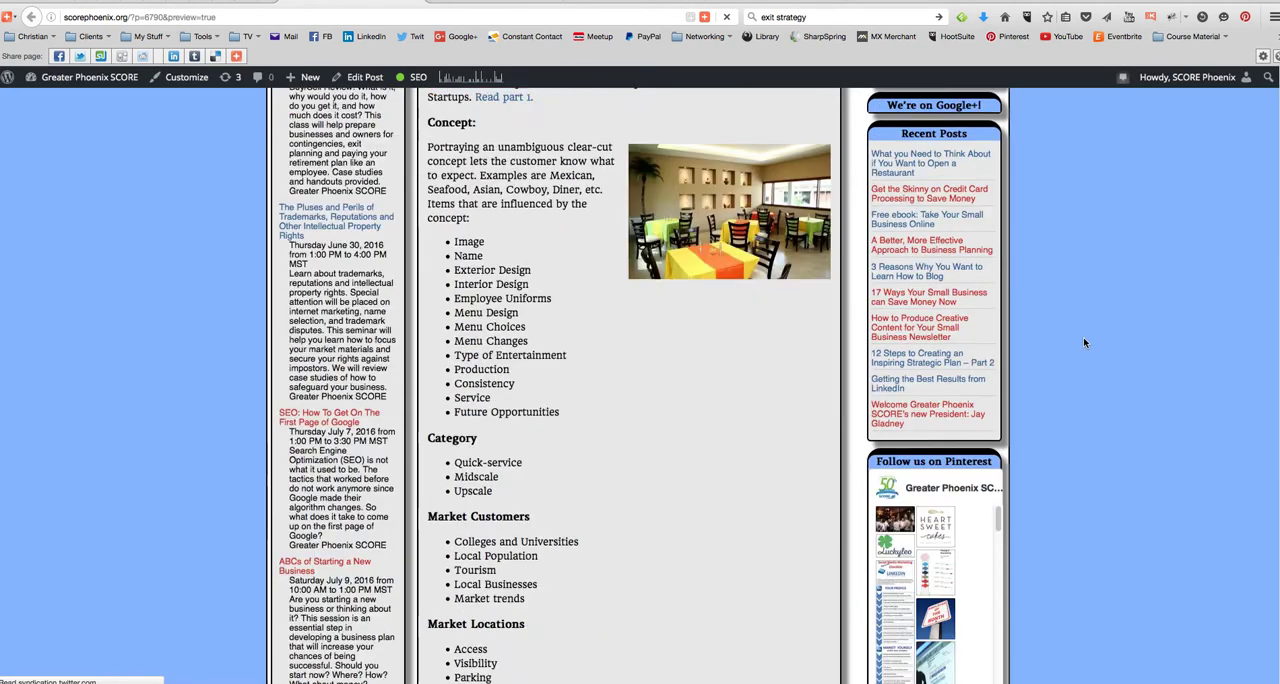
scroll(1084, 342, "down", 15)
scroll(1083, 342, "down", 15)
scroll(1084, 343, "down", 2)
scroll(1084, 343, "up", 20)
scroll(1085, 343, "up", 3)
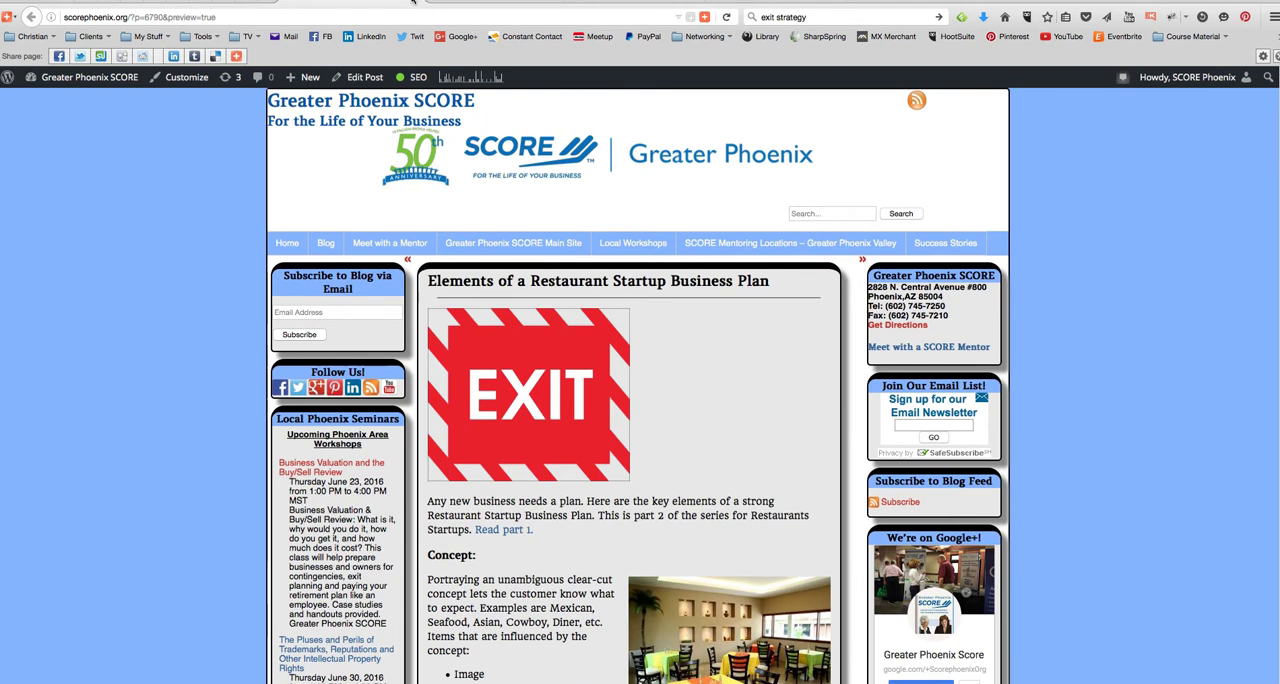
left_click(412, 2)
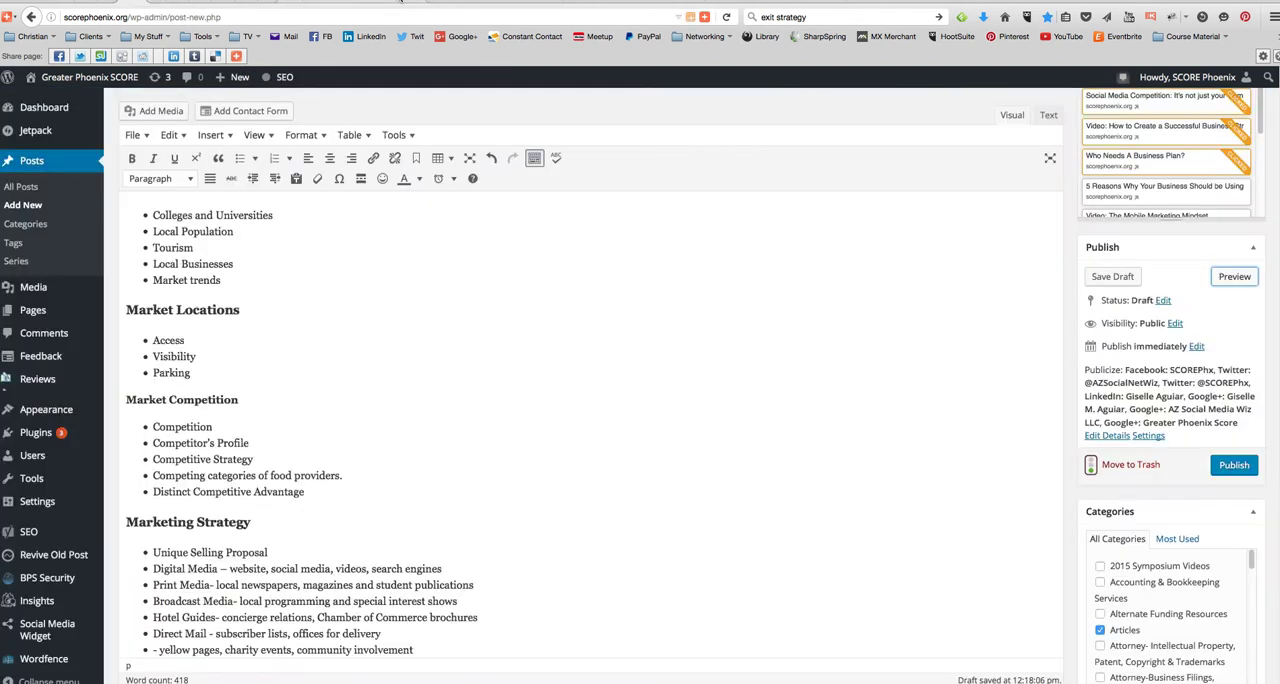
- Publish the post "Elements of a Restaurant Startup Business Plan" and open it on the site
left_click(1234, 466)
left_click(1234, 467)
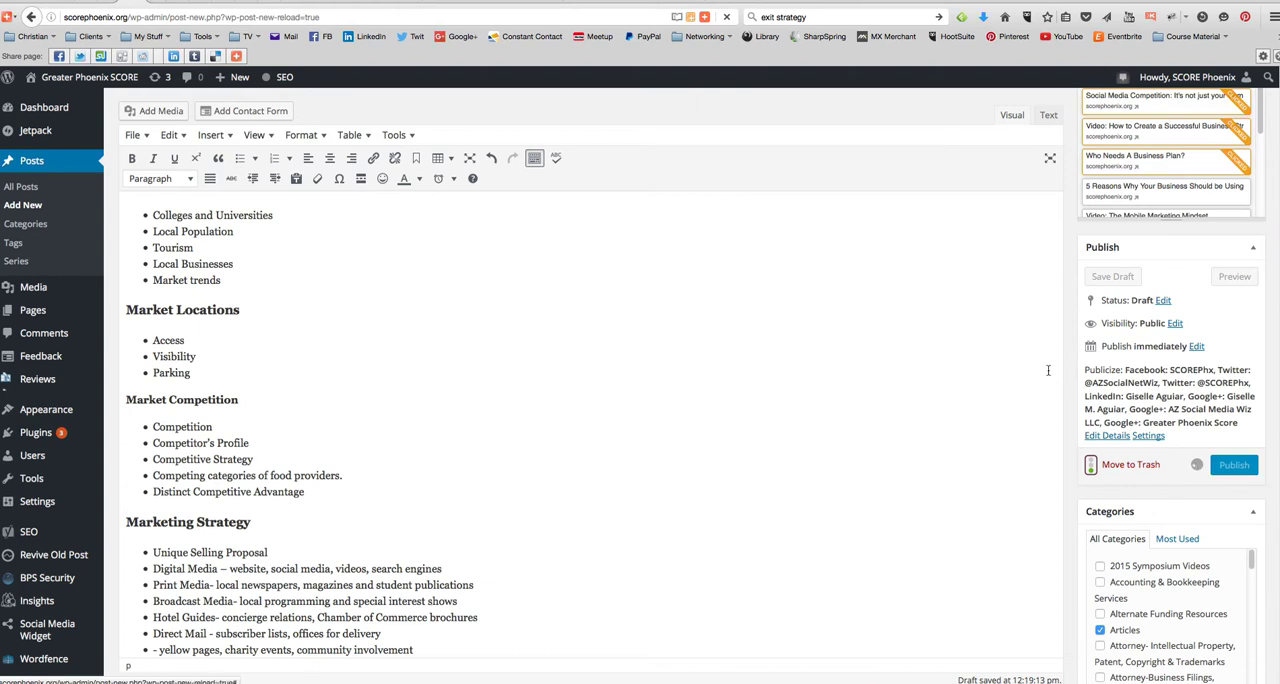
scroll(1070, 384, "up", 10)
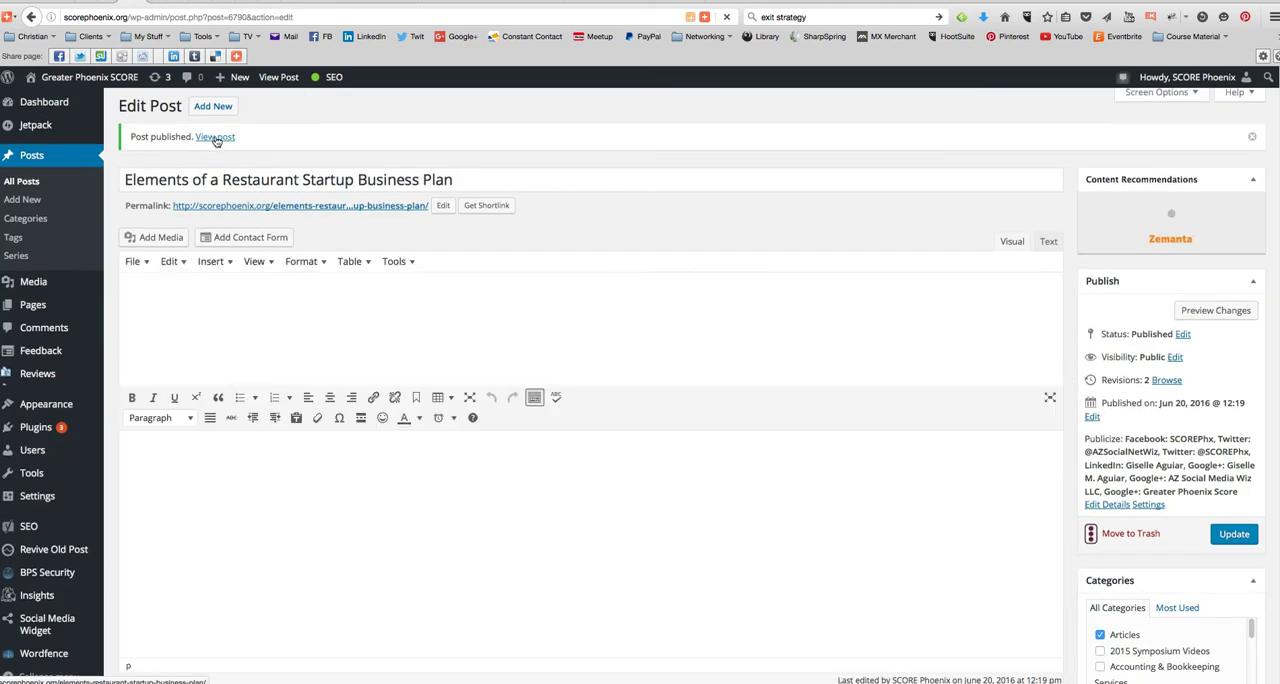
left_click(216, 175)
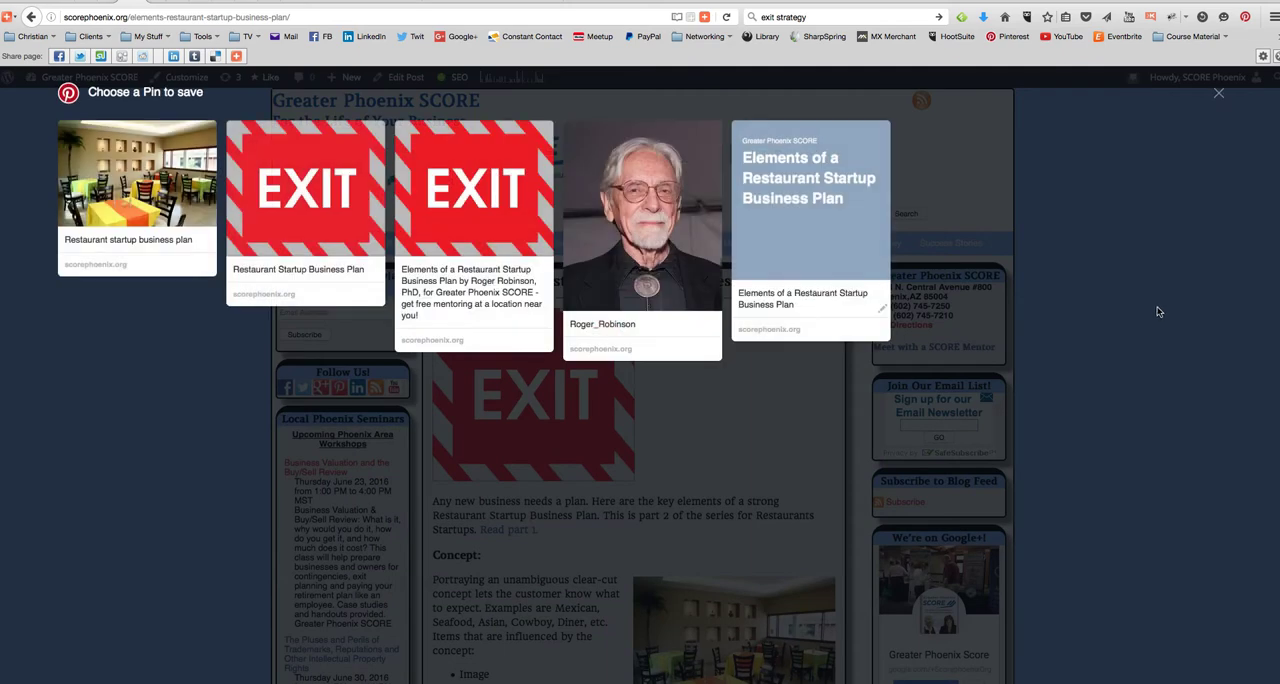
- Start a Pinterest pin of the restaurant dining room photo and extend its description to "Restaurant startup business plan from Greater Phoenix SCORE"
mouse_move(82, 148)
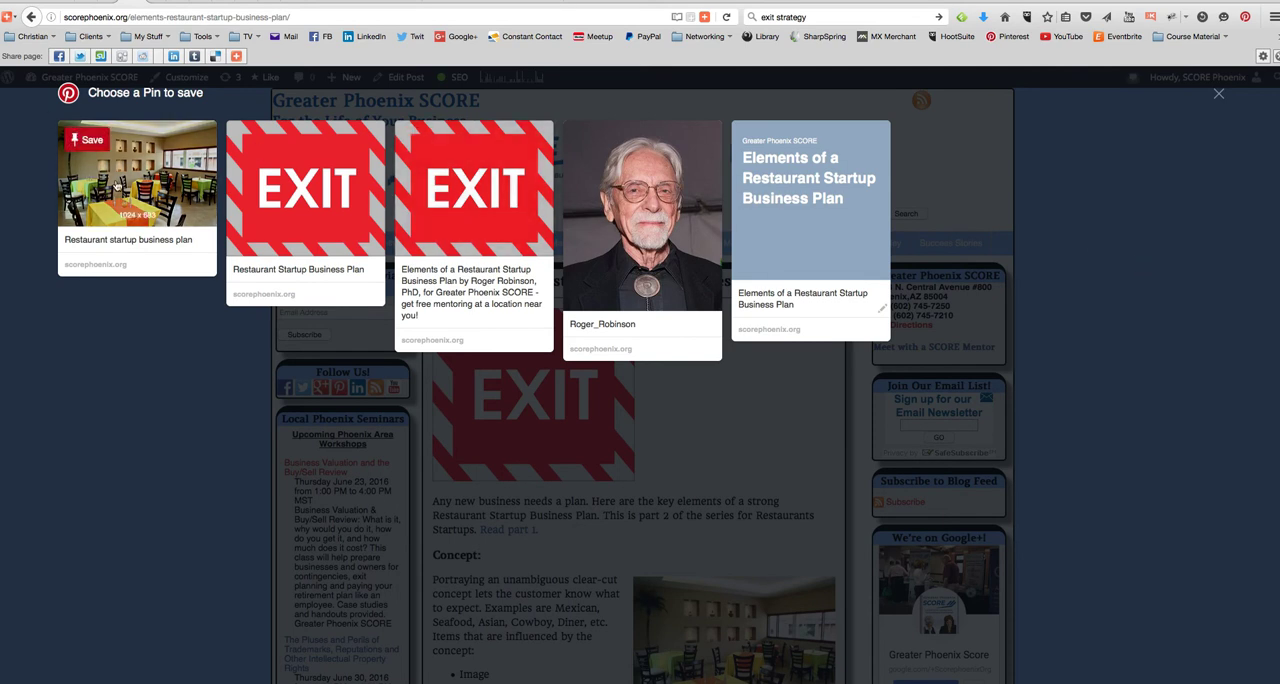
left_click(93, 142)
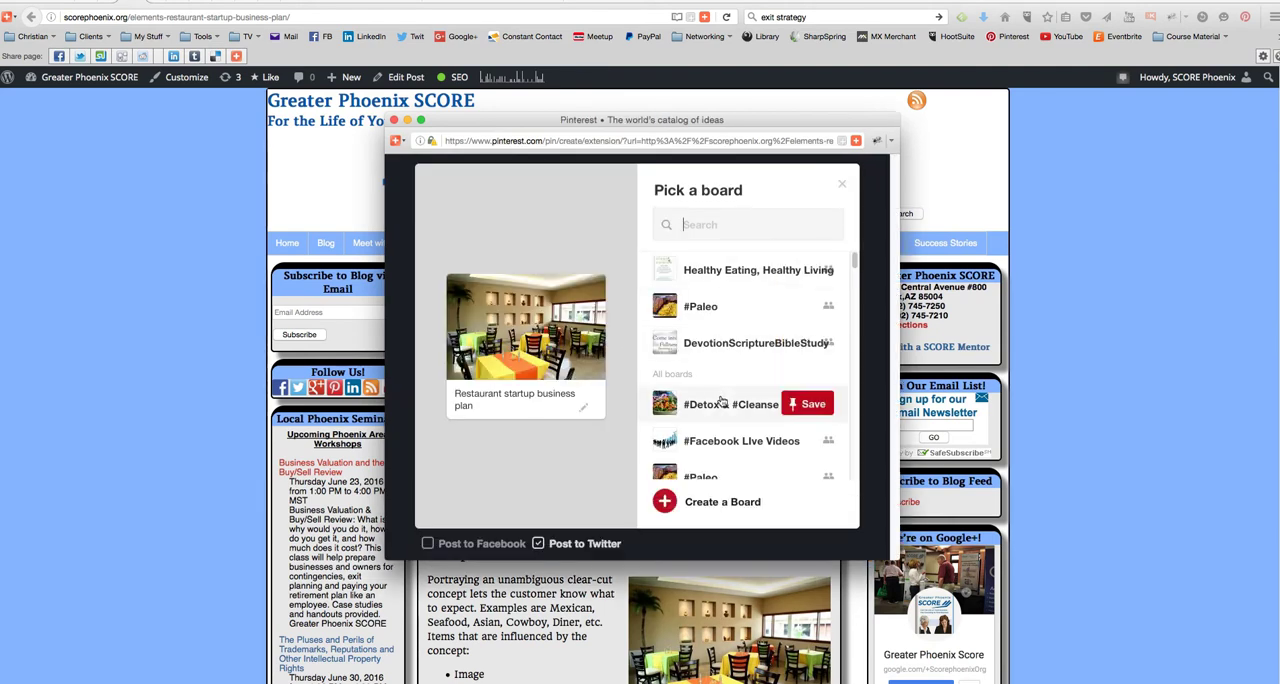
scroll(734, 395, "down", 5)
scroll(734, 395, "down", 6)
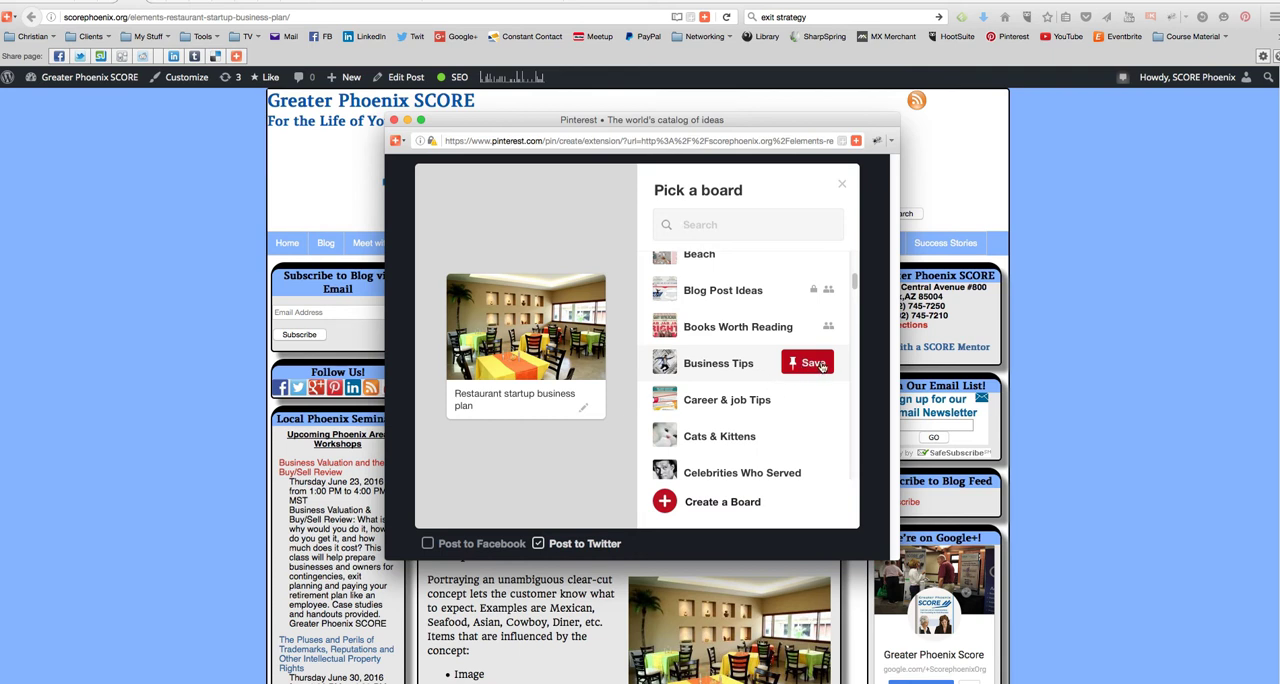
triple_click(567, 399)
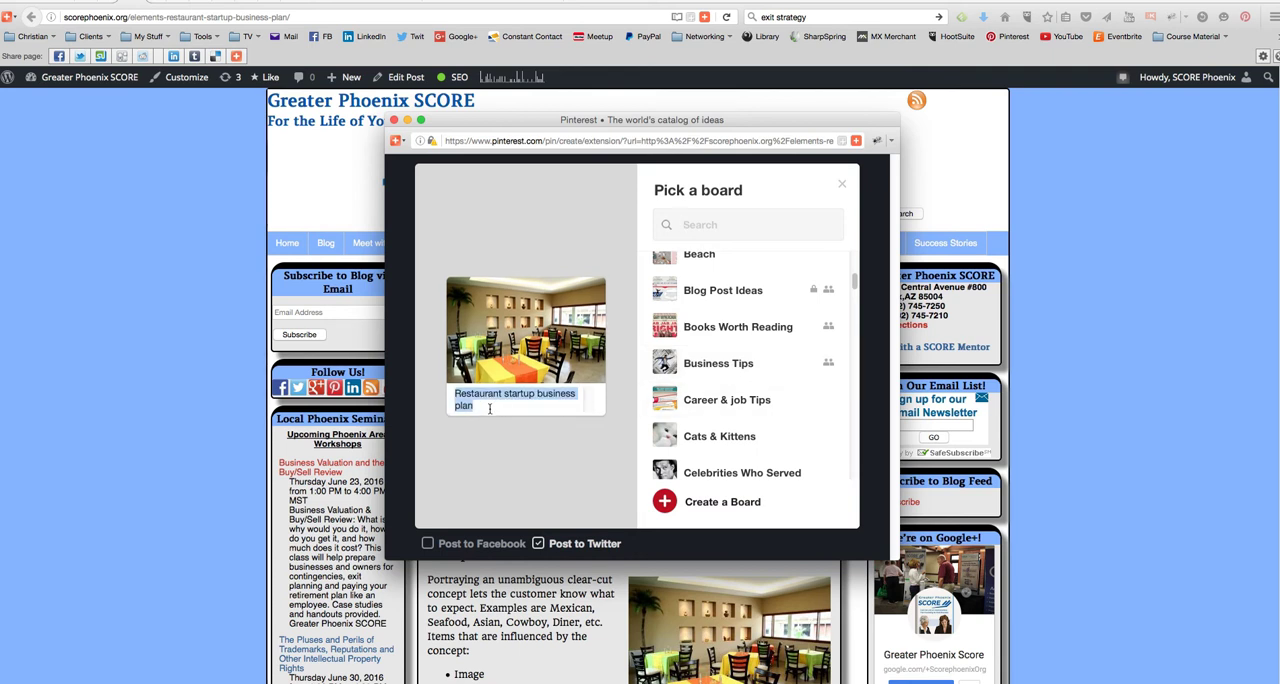
key("Right")
type("fr")
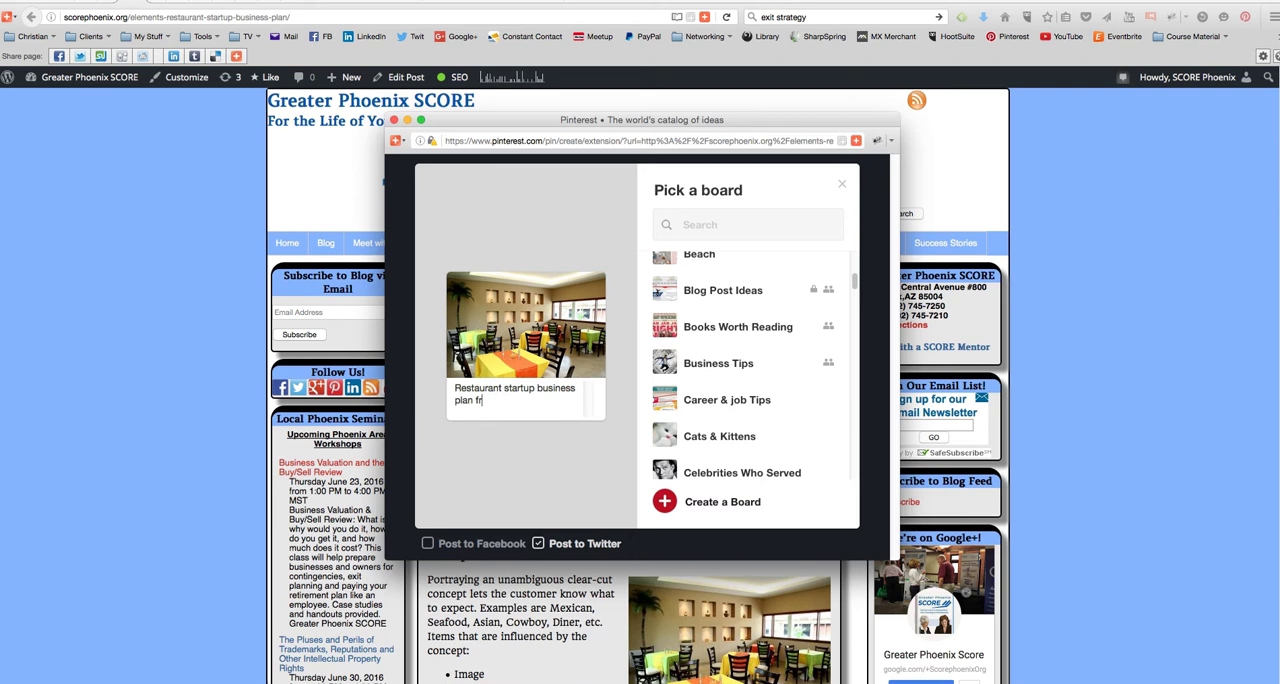
type("om Greater P")
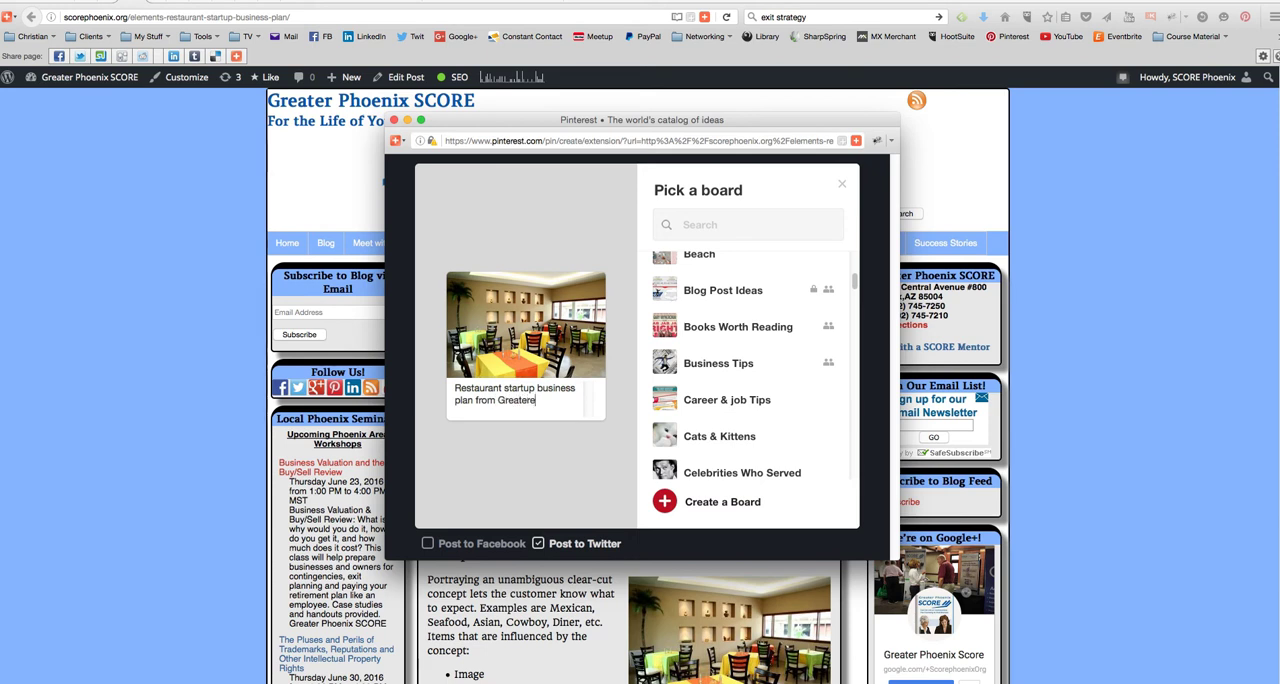
type("hoenix SCORE")
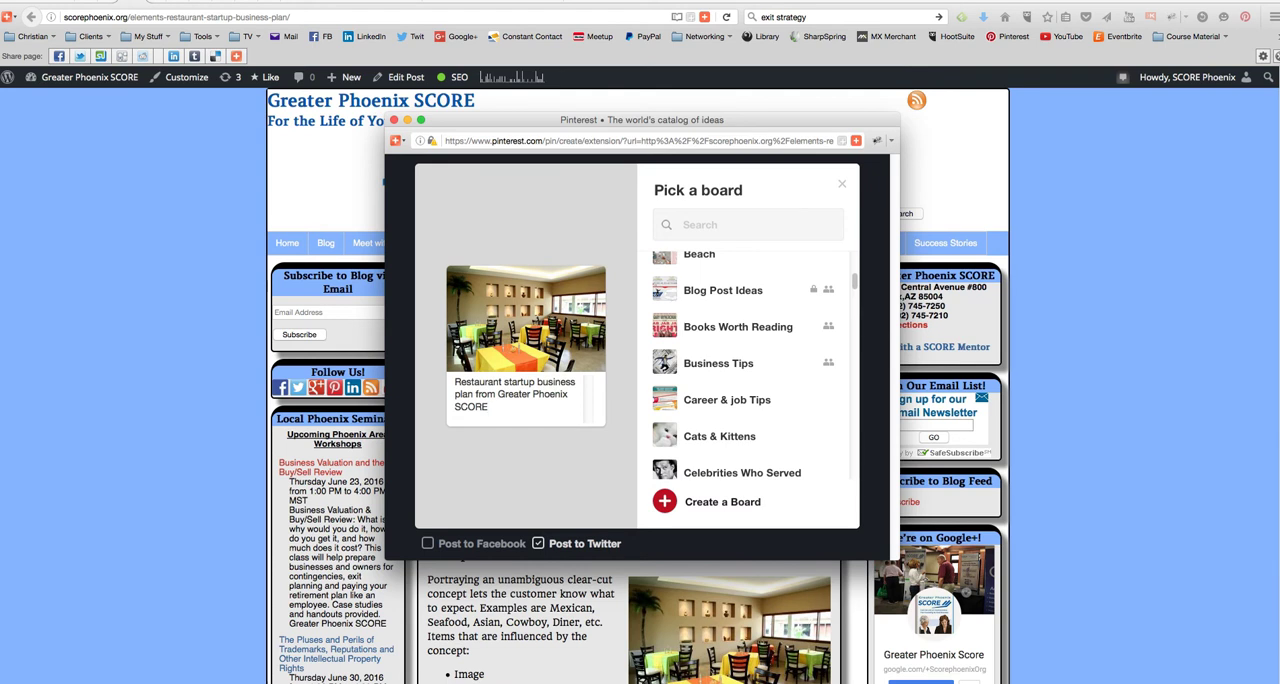
- Turn off posting the pin to Twitter, save it to the Business Tips board, and close the Pinterest window
scroll(640, 480, "down", 1)
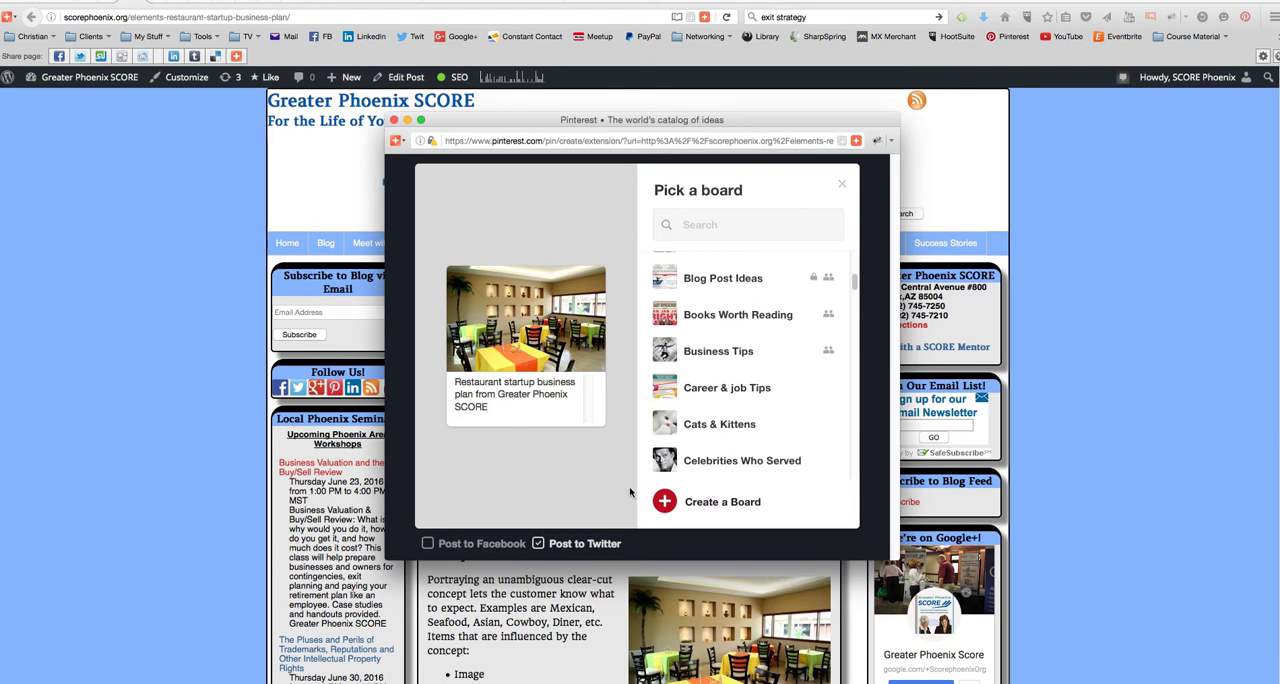
left_click(538, 546)
mouse_move(813, 354)
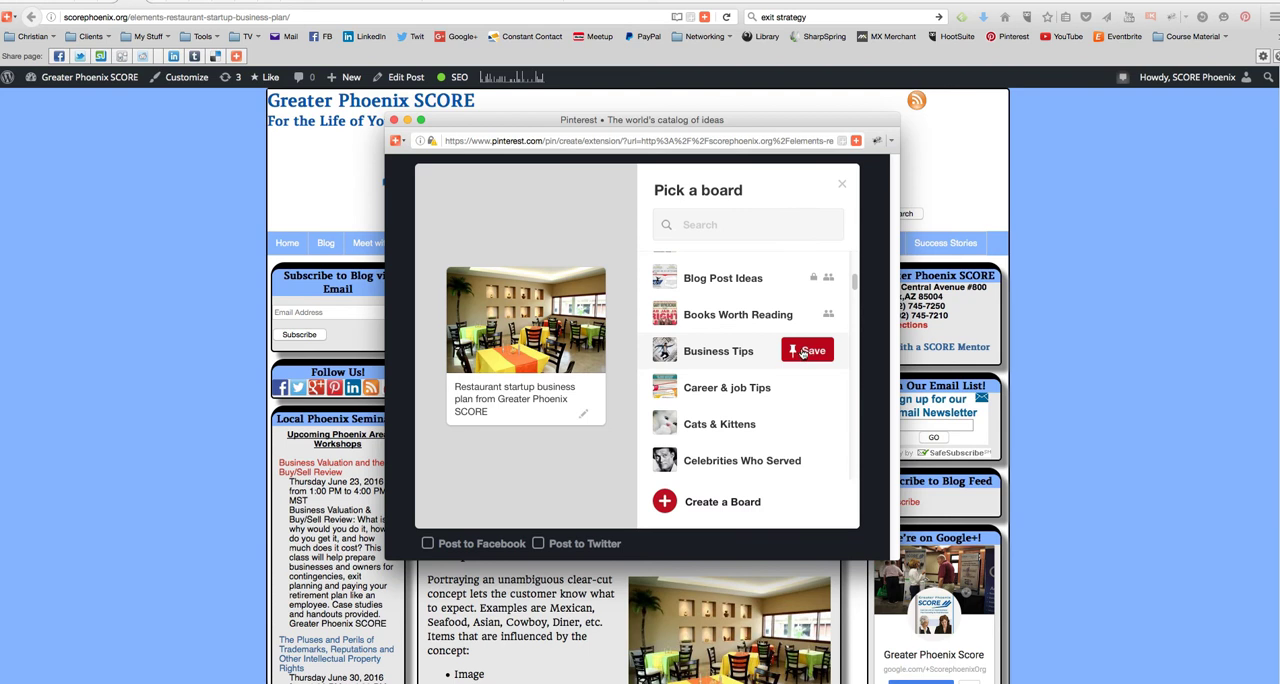
left_click(800, 353)
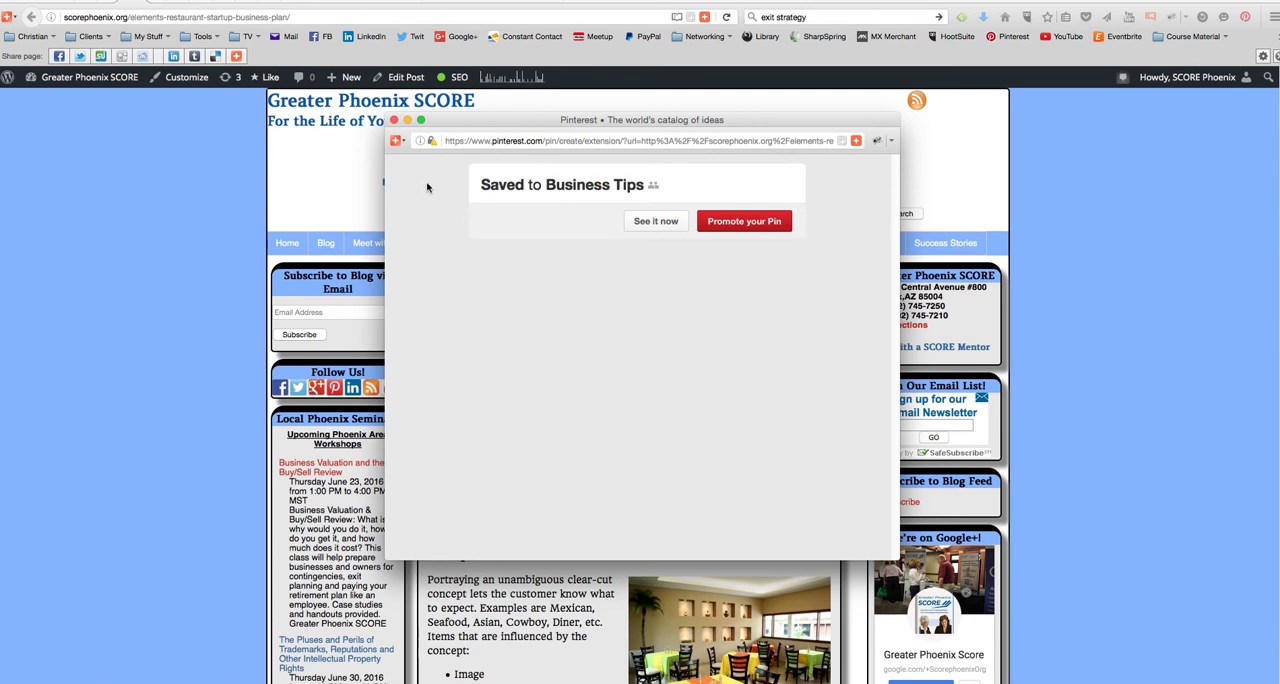
left_click(394, 120)
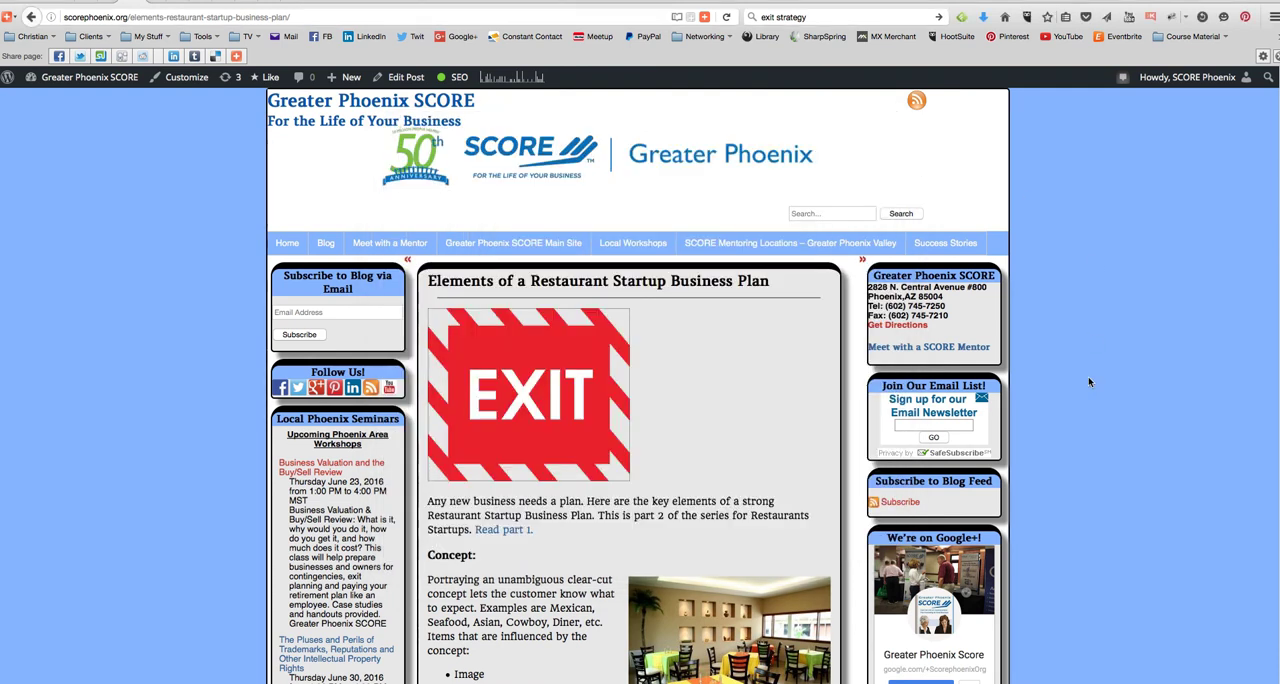
scroll(1075, 408, "down", 1)
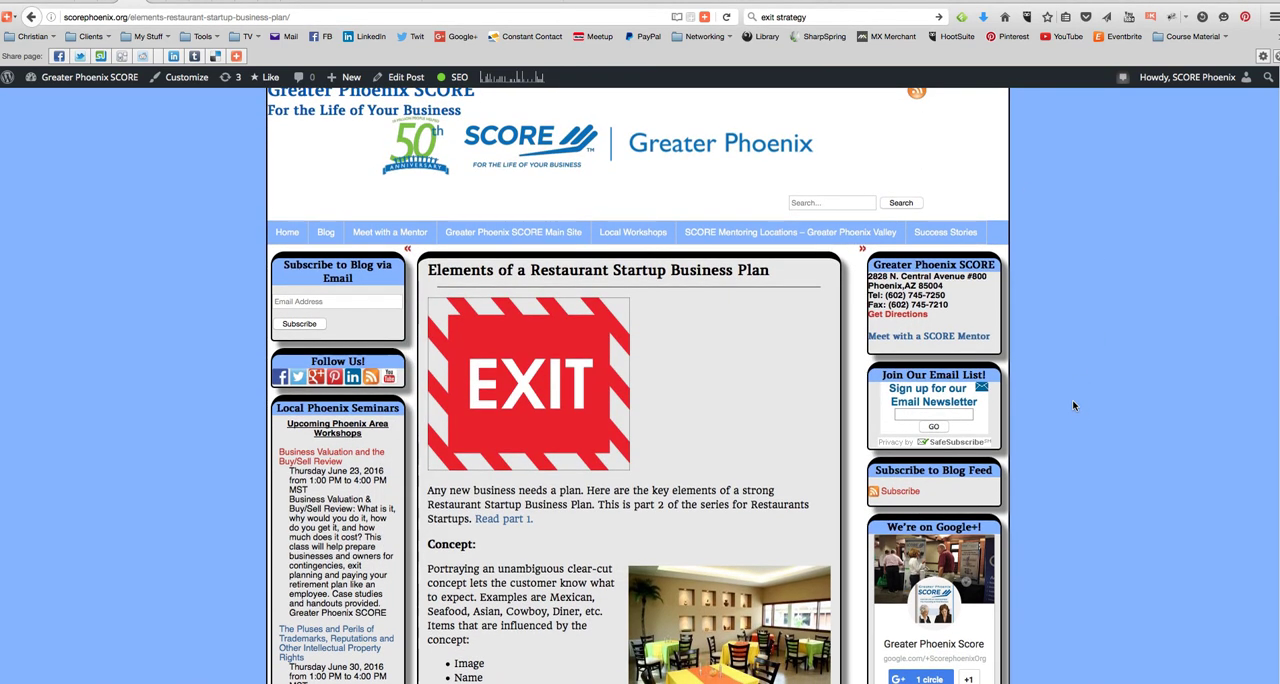
scroll(1075, 407, "down", 4)
scroll(1075, 407, "down", 5)
scroll(1104, 350, "up", 8)
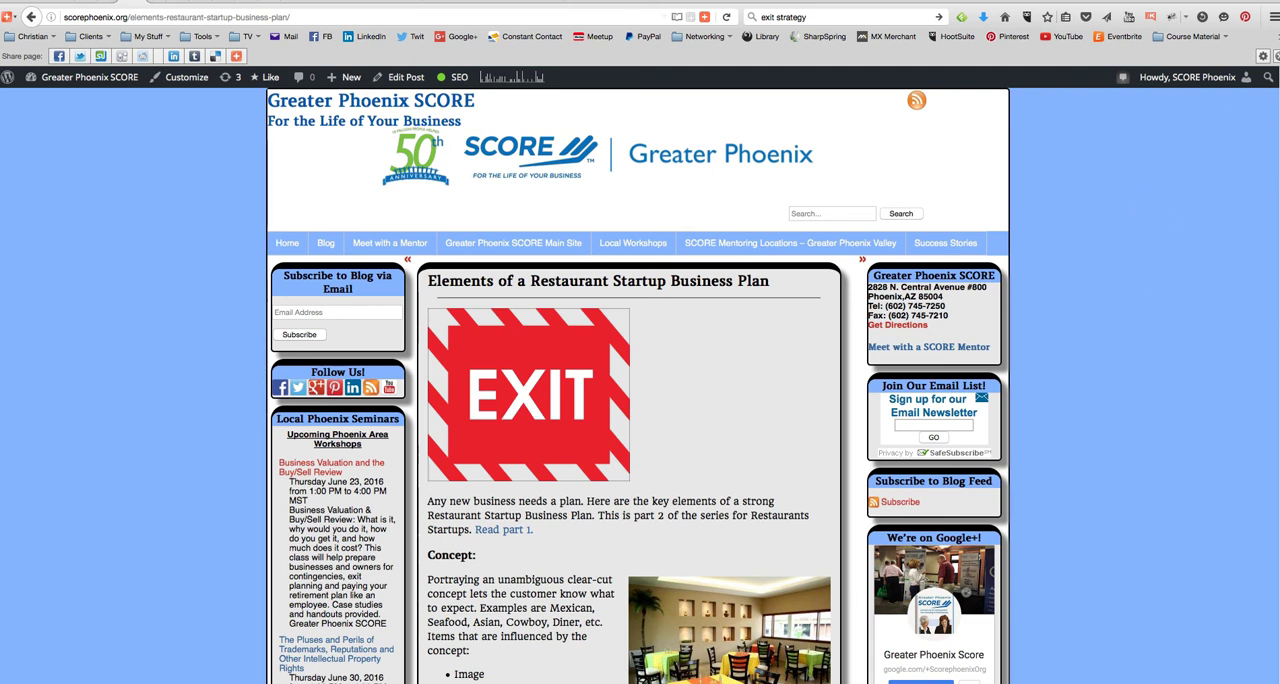
left_click(879, 0)
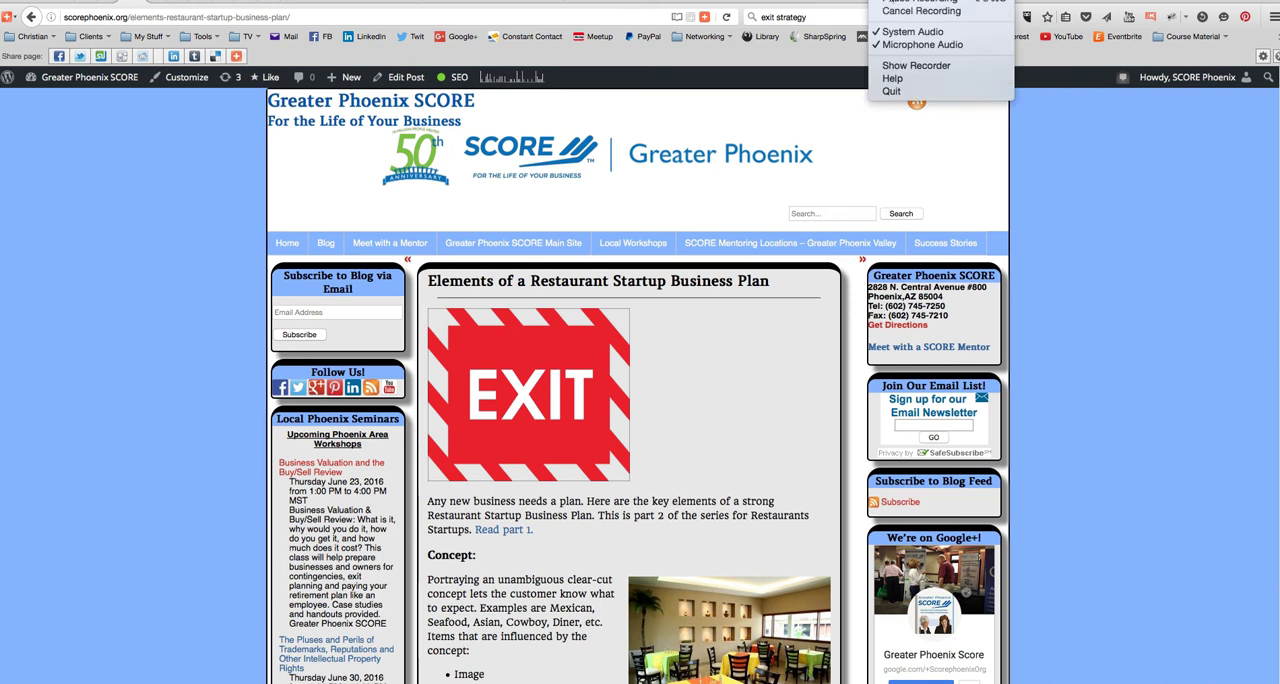